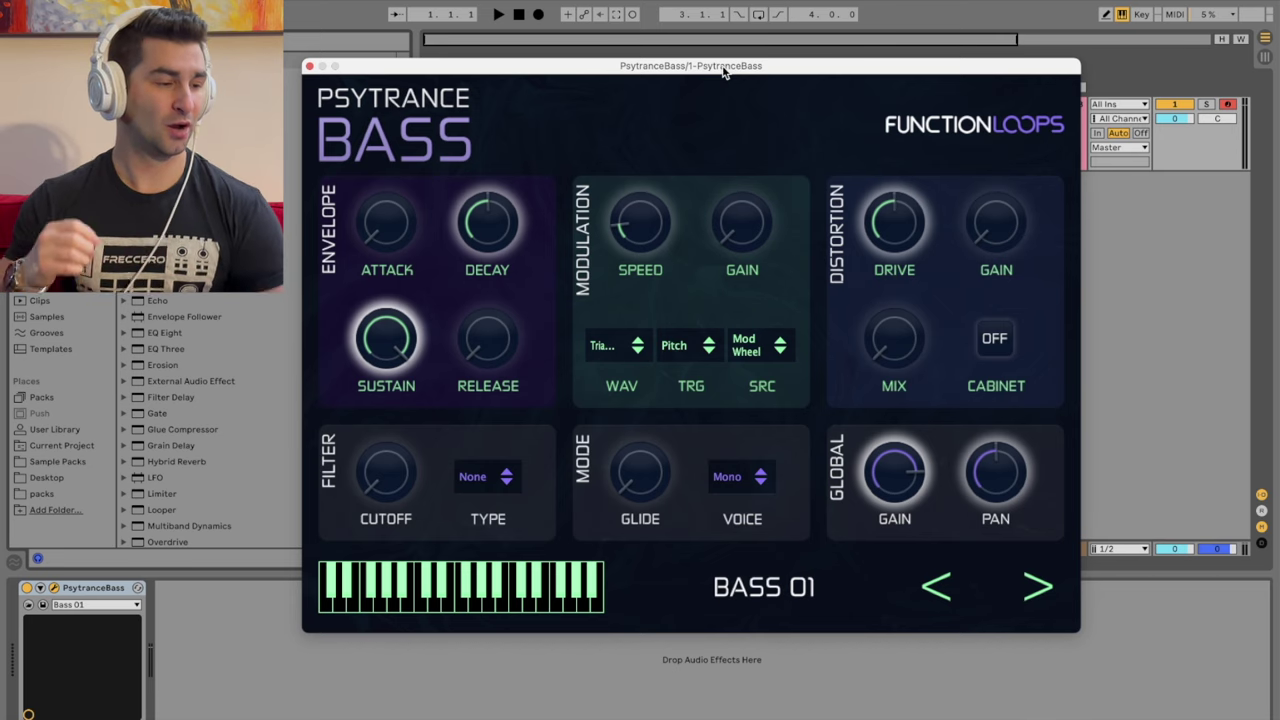
# Step: Play a few test notes through the Bass 01 preset of the Psytrance Bass plugin
pyautogui.moveTo(725, 70); pyautogui.dragTo(725, 78)
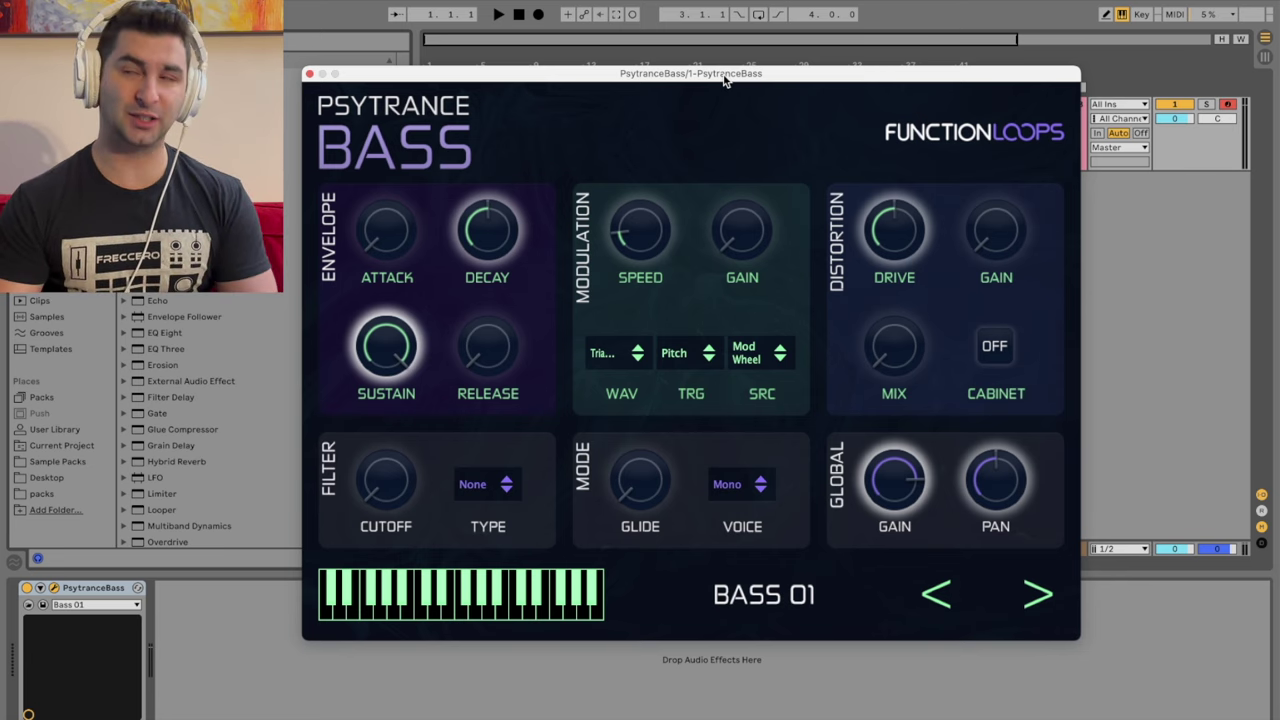
pyautogui.press('d')
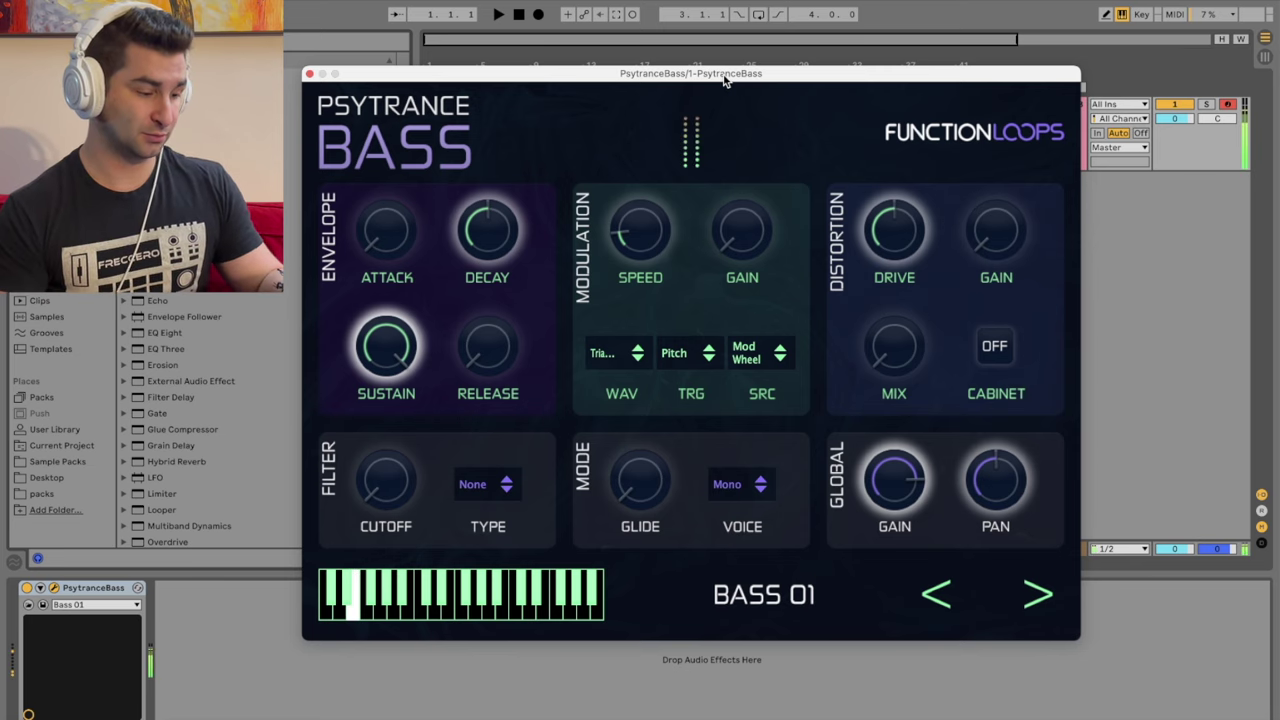
pyautogui.press('s')
pyautogui.press('a')
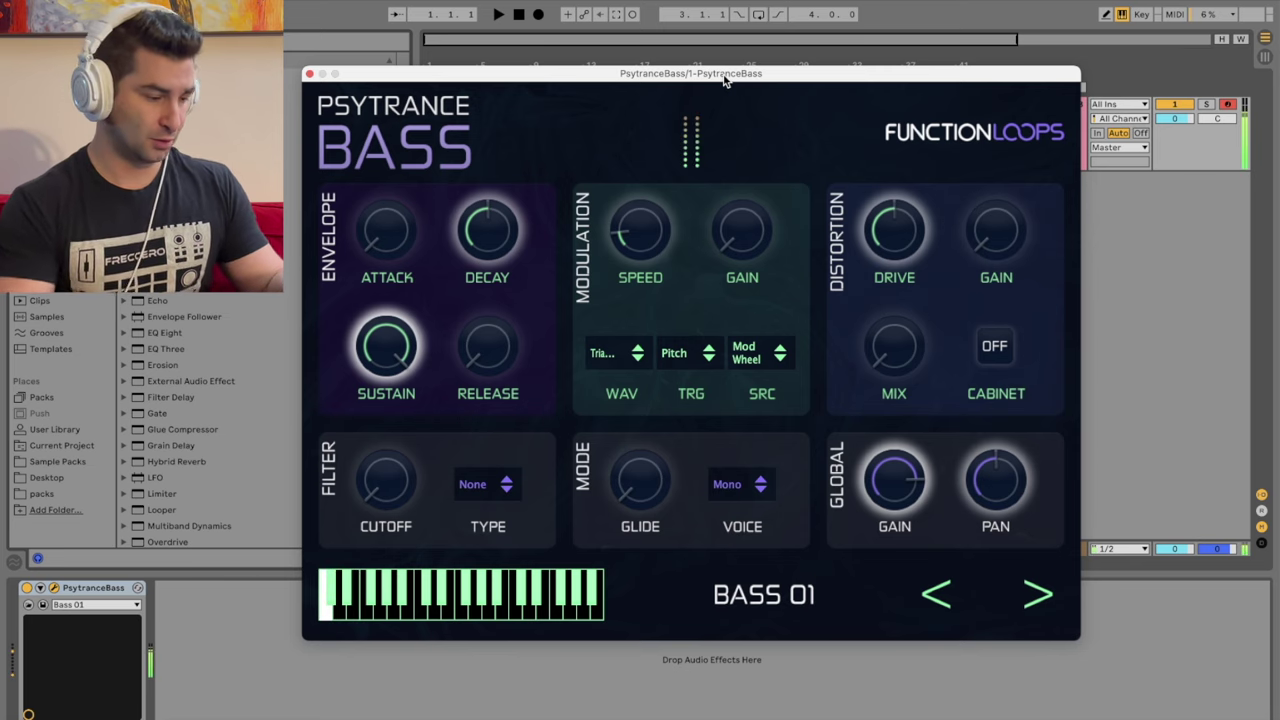
# Step: Audition the bass through a temporary EQ Eight low-pass filter at about 102 Hz, and remove the EQ
pyautogui.click(211, 340)
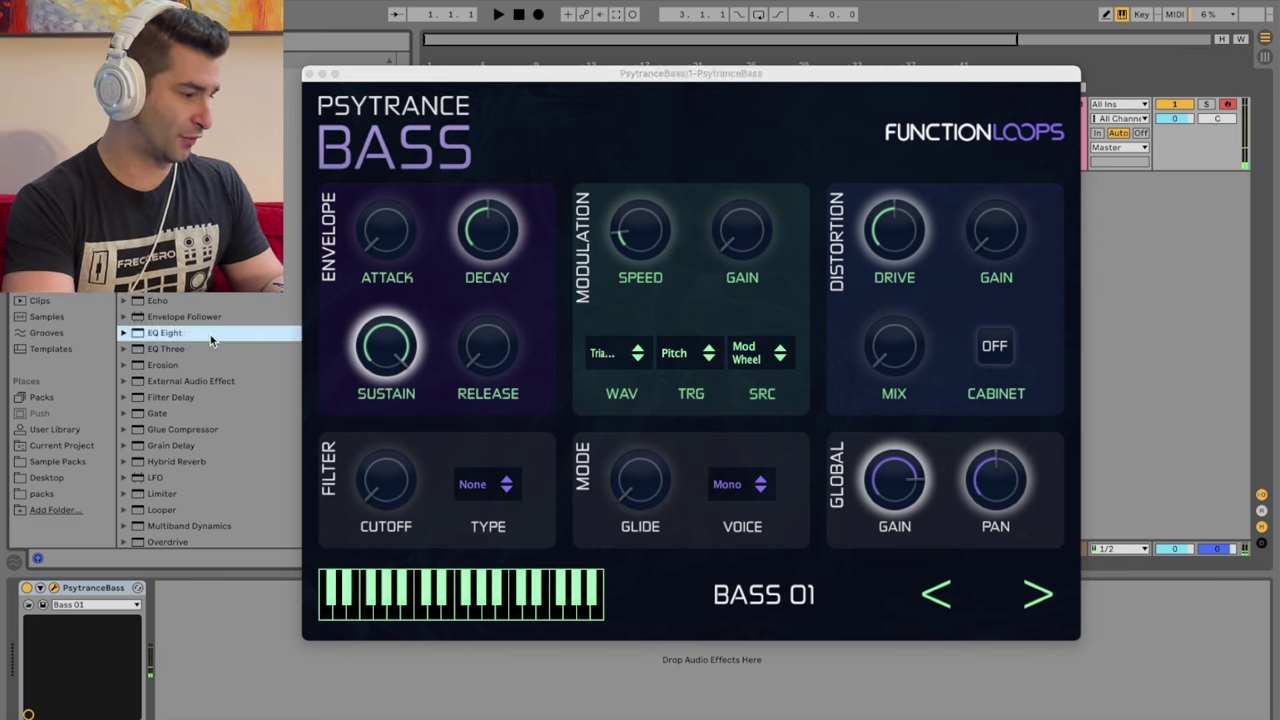
pyautogui.doubleClick(211, 340)
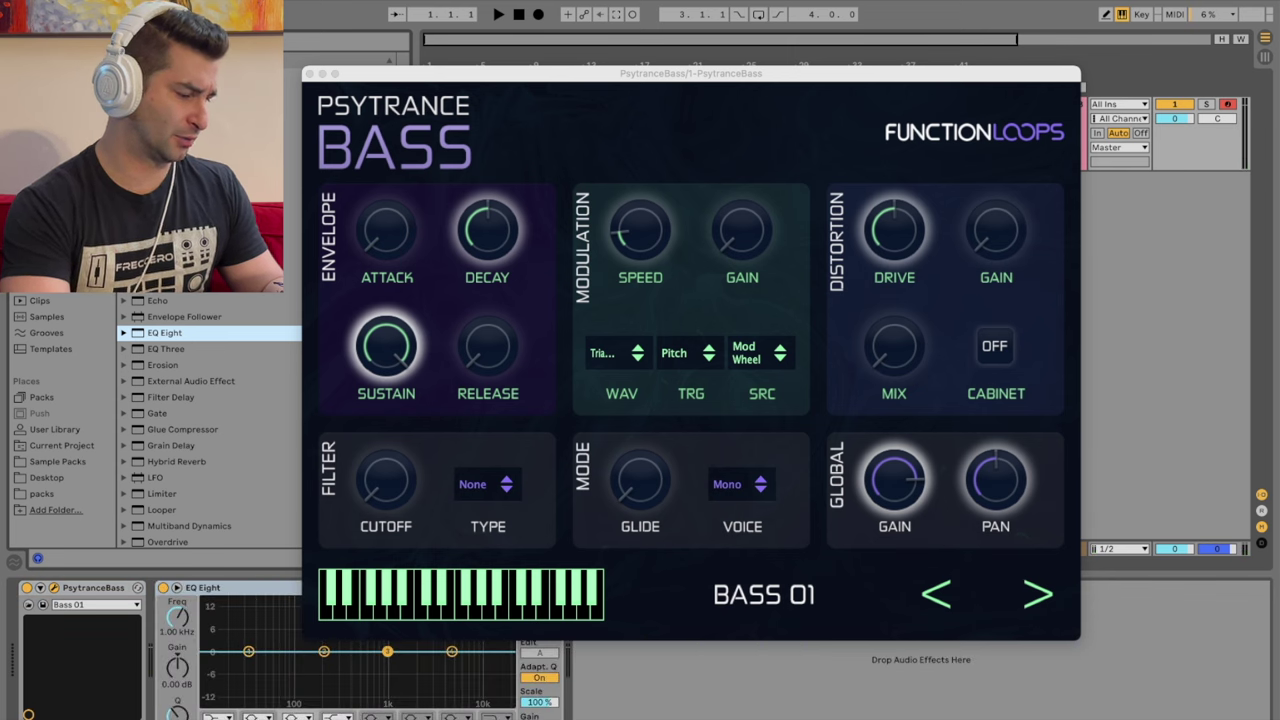
pyautogui.click(497, 717)
pyautogui.press('a')
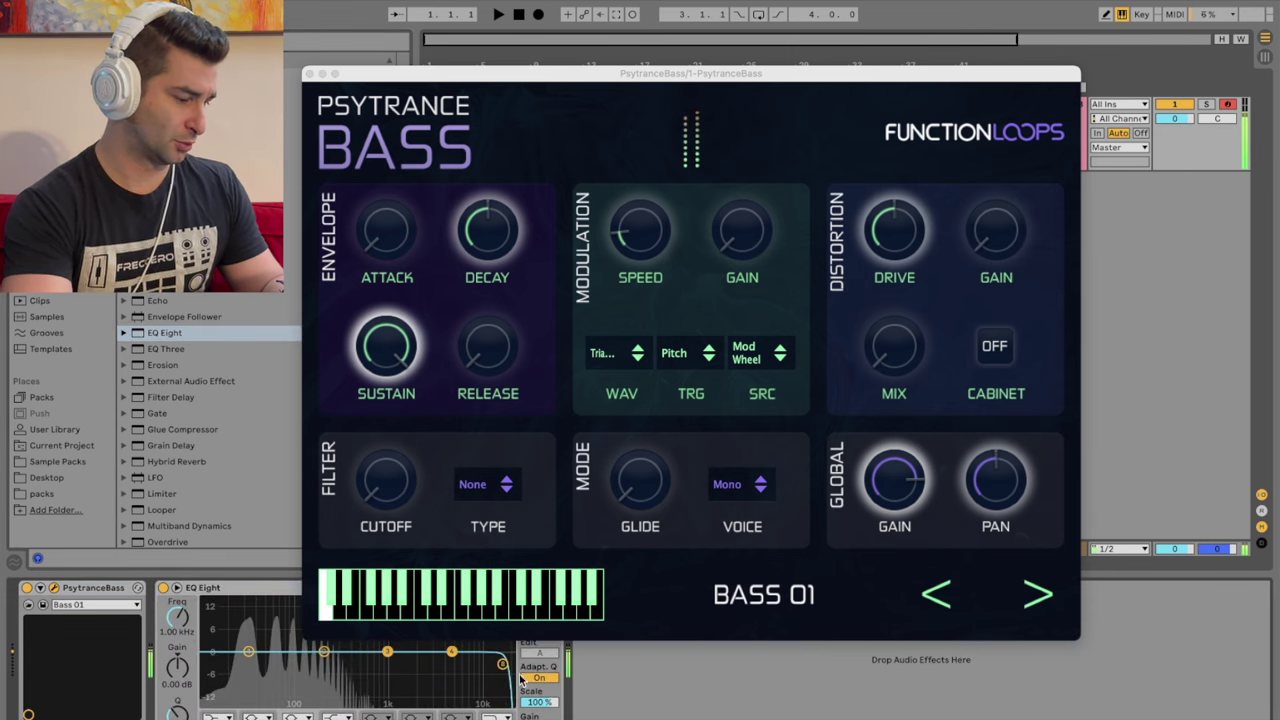
pyautogui.moveTo(502, 663); pyautogui.dragTo(298, 665)
pyautogui.press('a')
pyautogui.press('s')
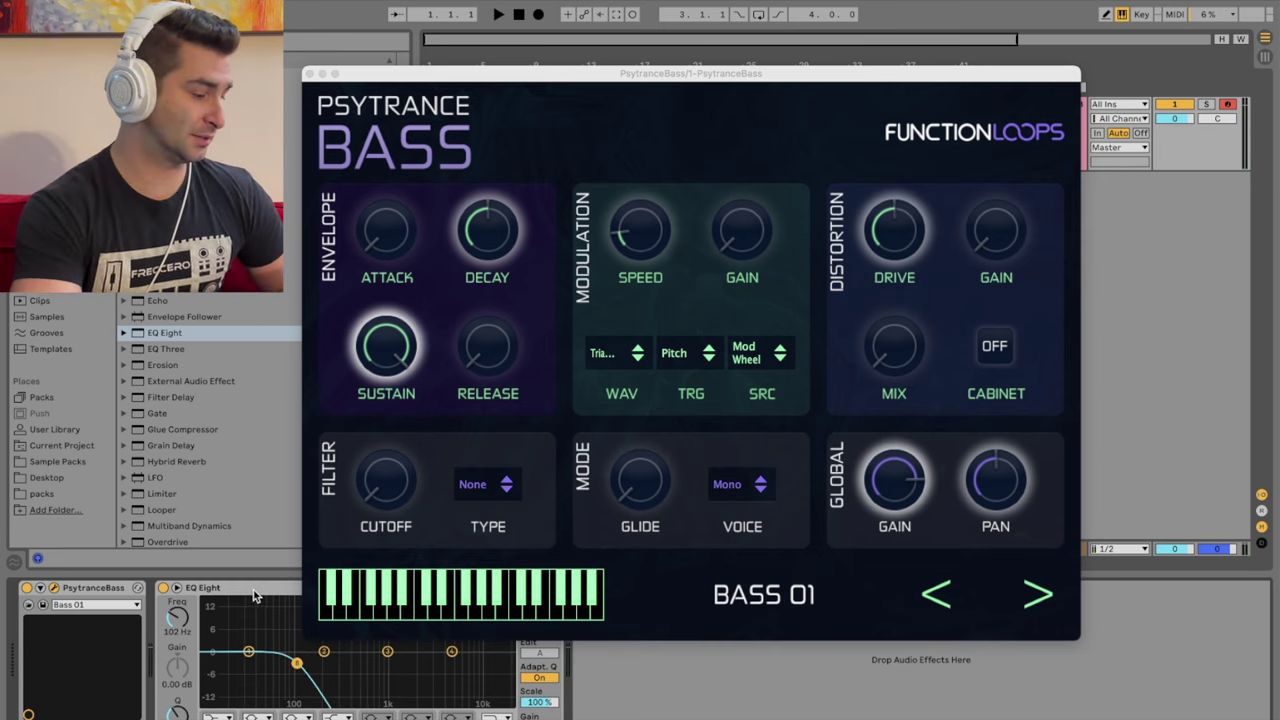
pyautogui.press('Delete')
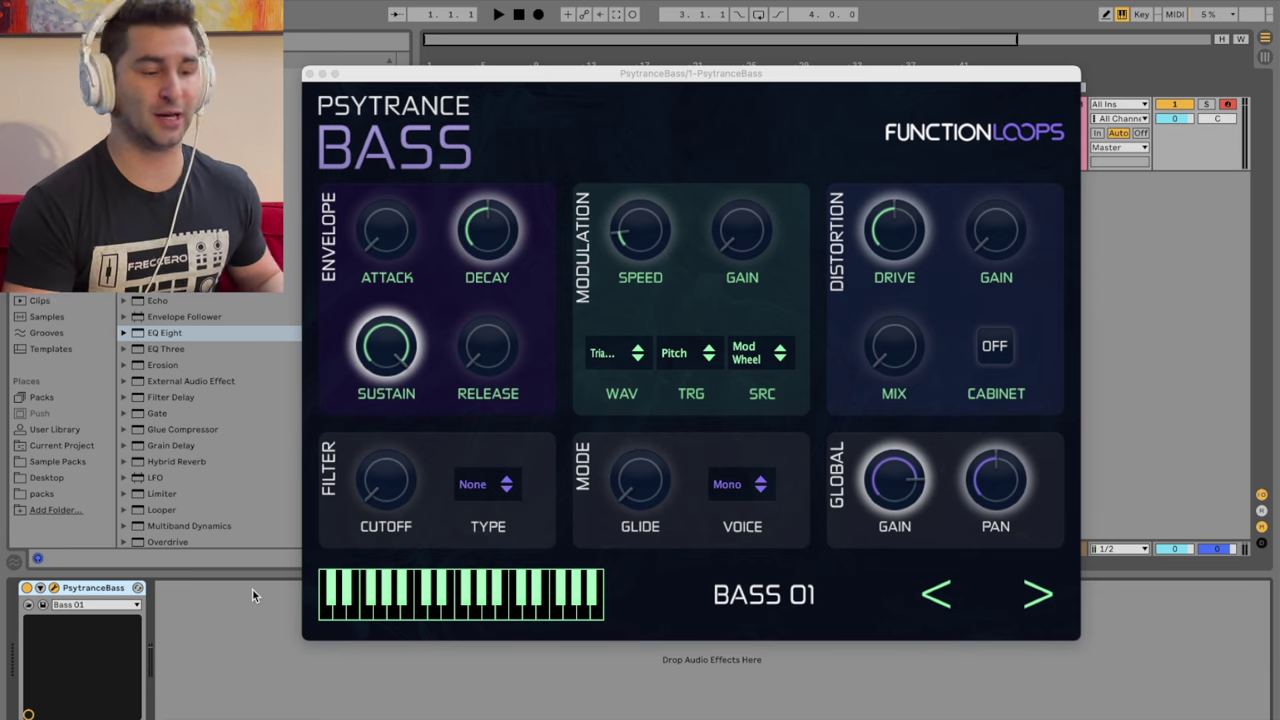
# Step: Step through the bass presets while auditioning them, settle on Bass 08, and close the plugin window
pyautogui.click(729, 149)
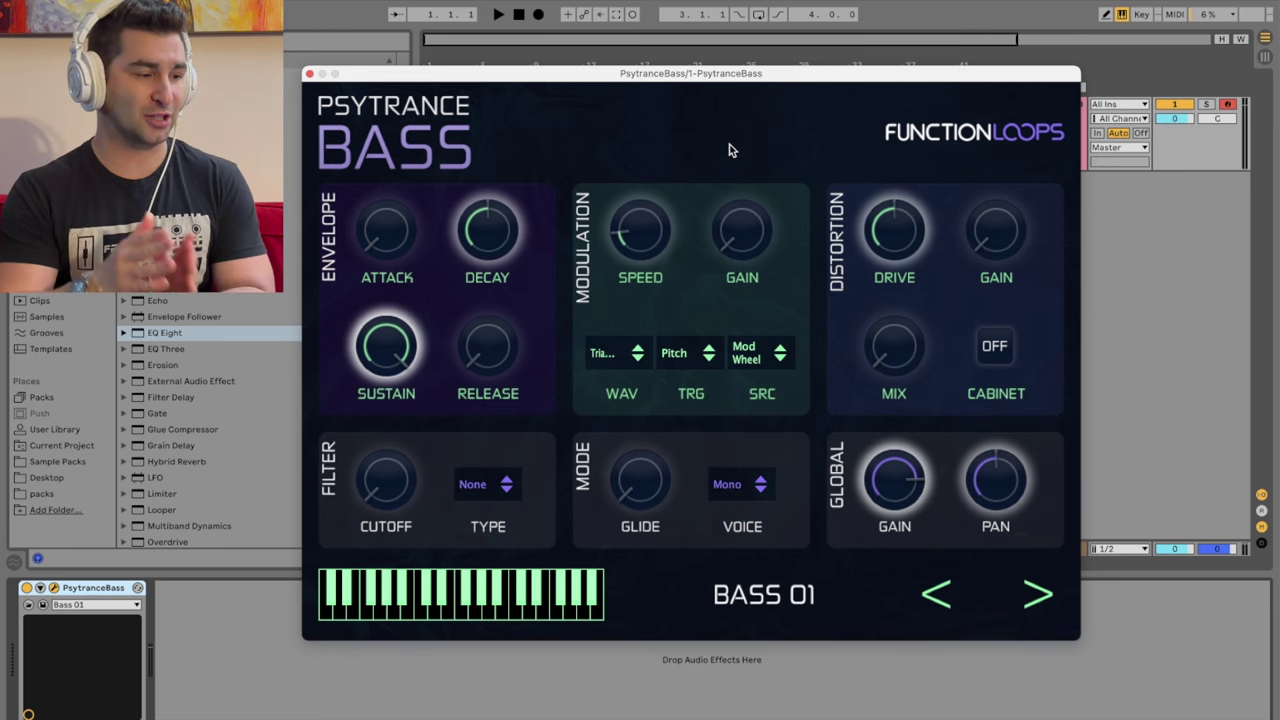
pyautogui.click(766, 592)
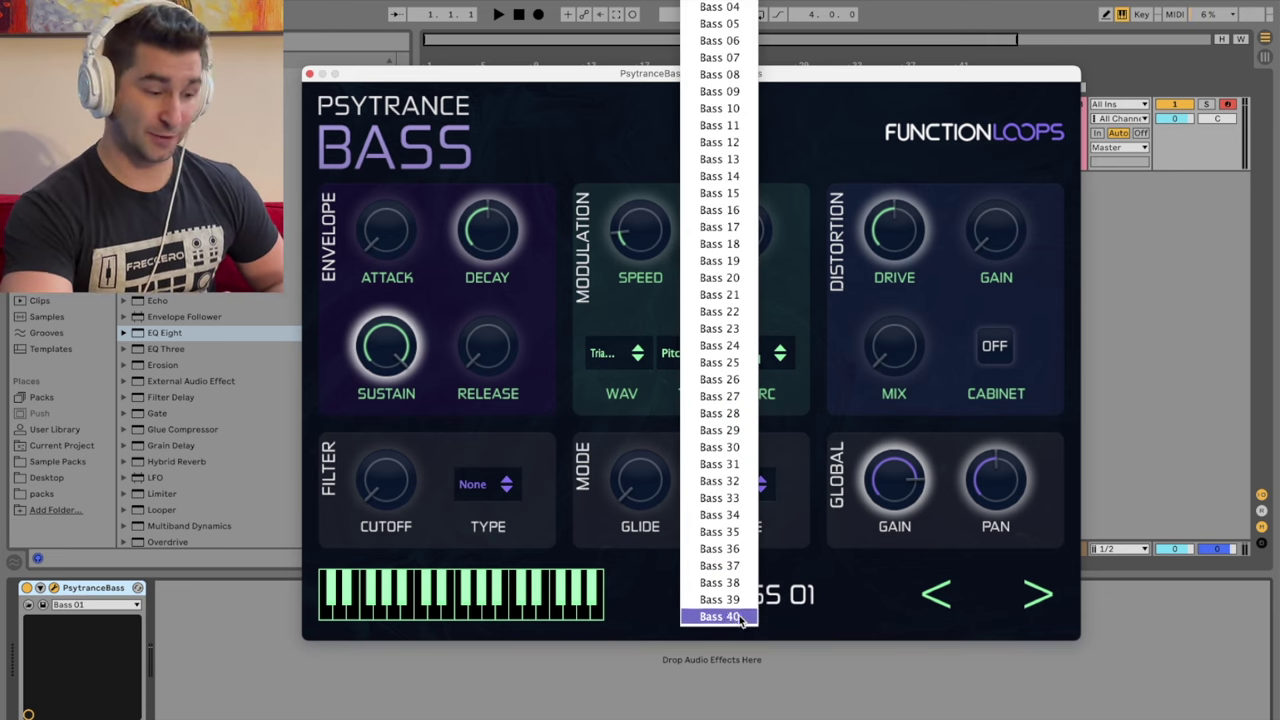
pyautogui.click(846, 637)
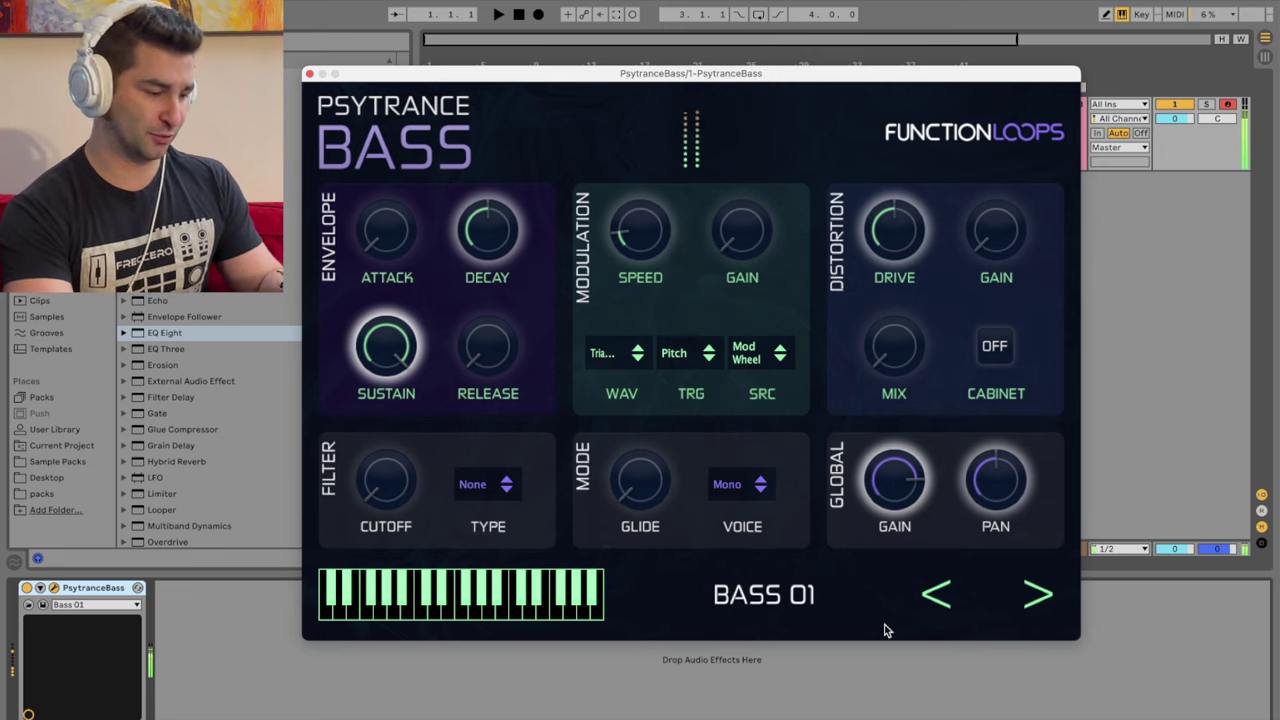
pyautogui.click(1036, 598)
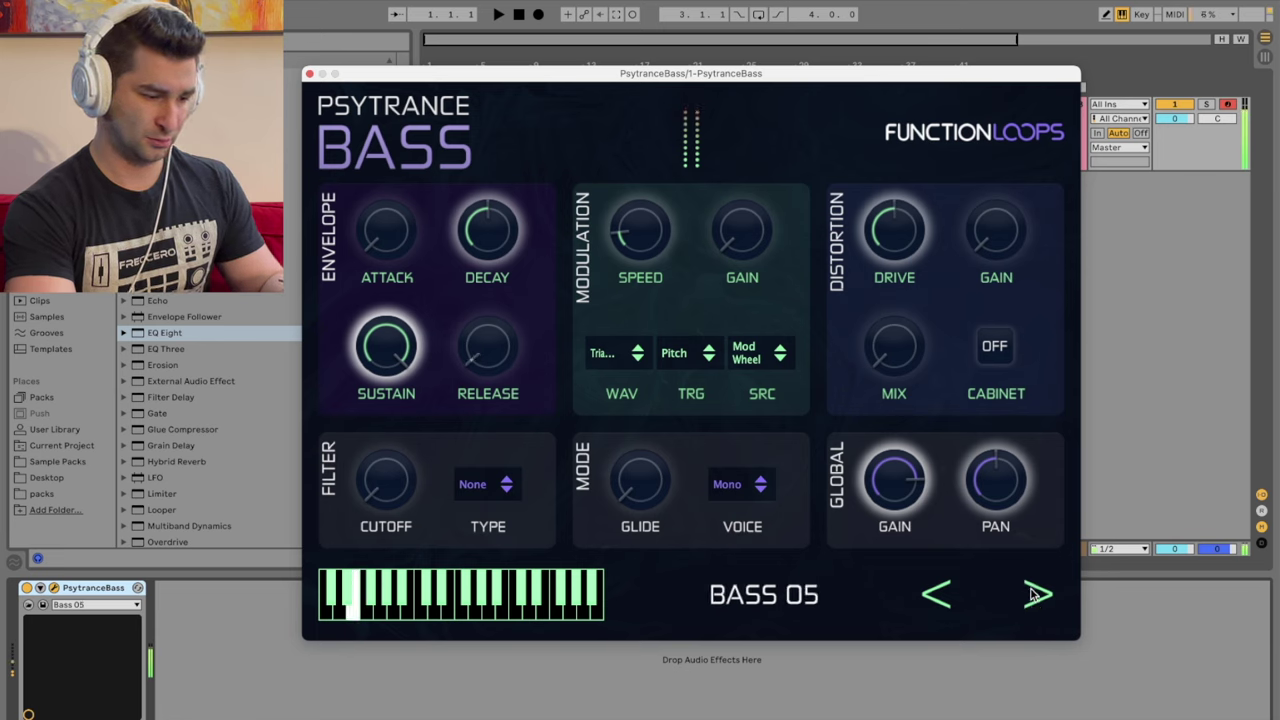
pyautogui.click(1036, 596)
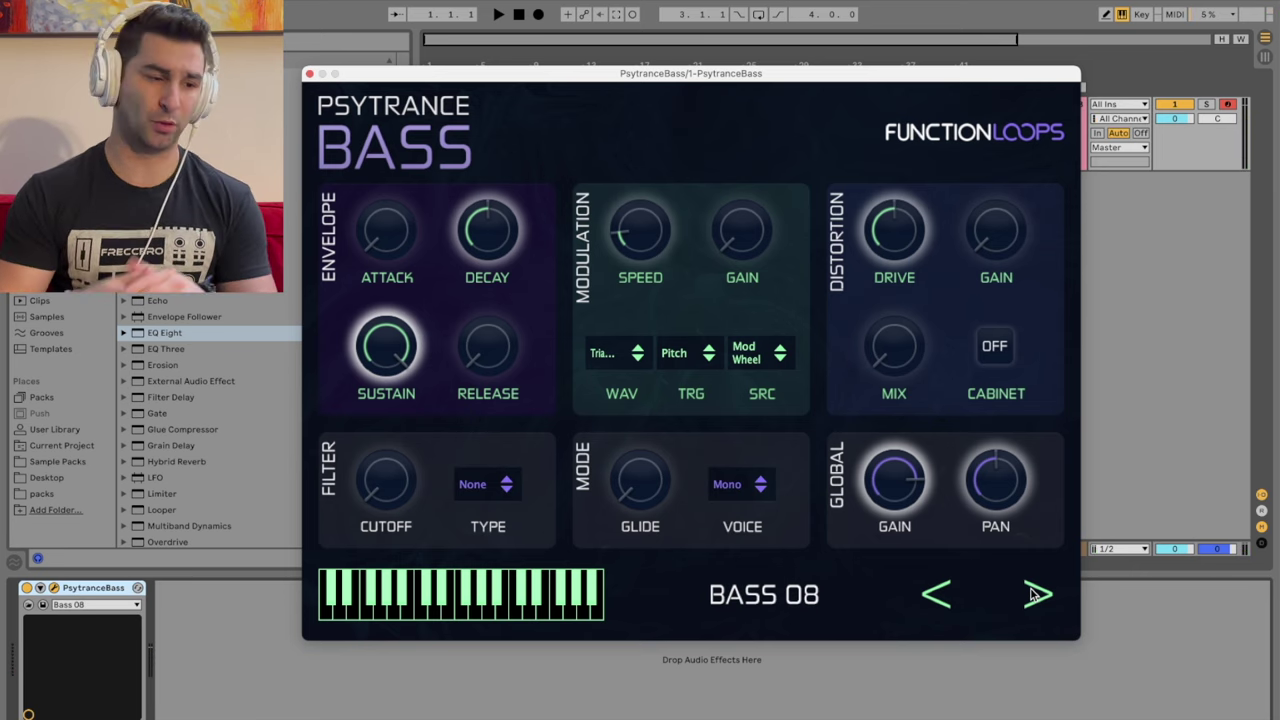
pyautogui.click(309, 74)
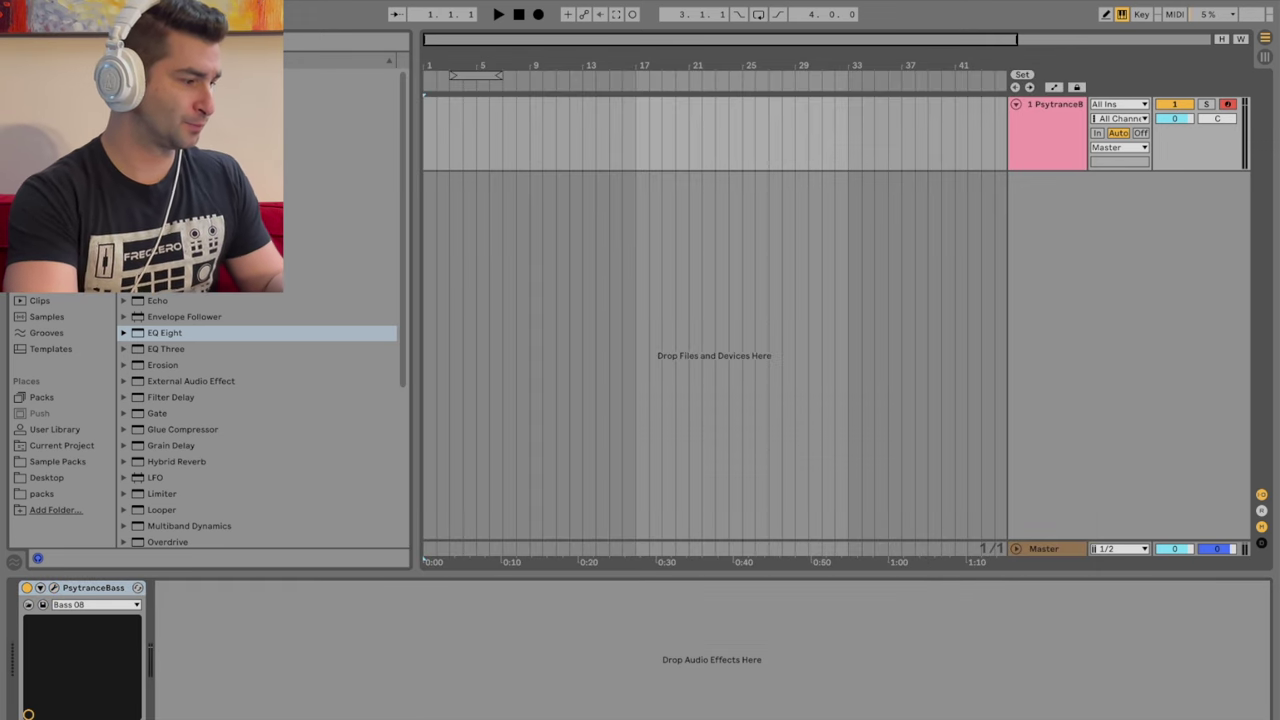
# Step: Insert a new MIDI track below the Psytrance Bass track
pyautogui.moveTo(445, 66); pyautogui.dragTo(445, 110)
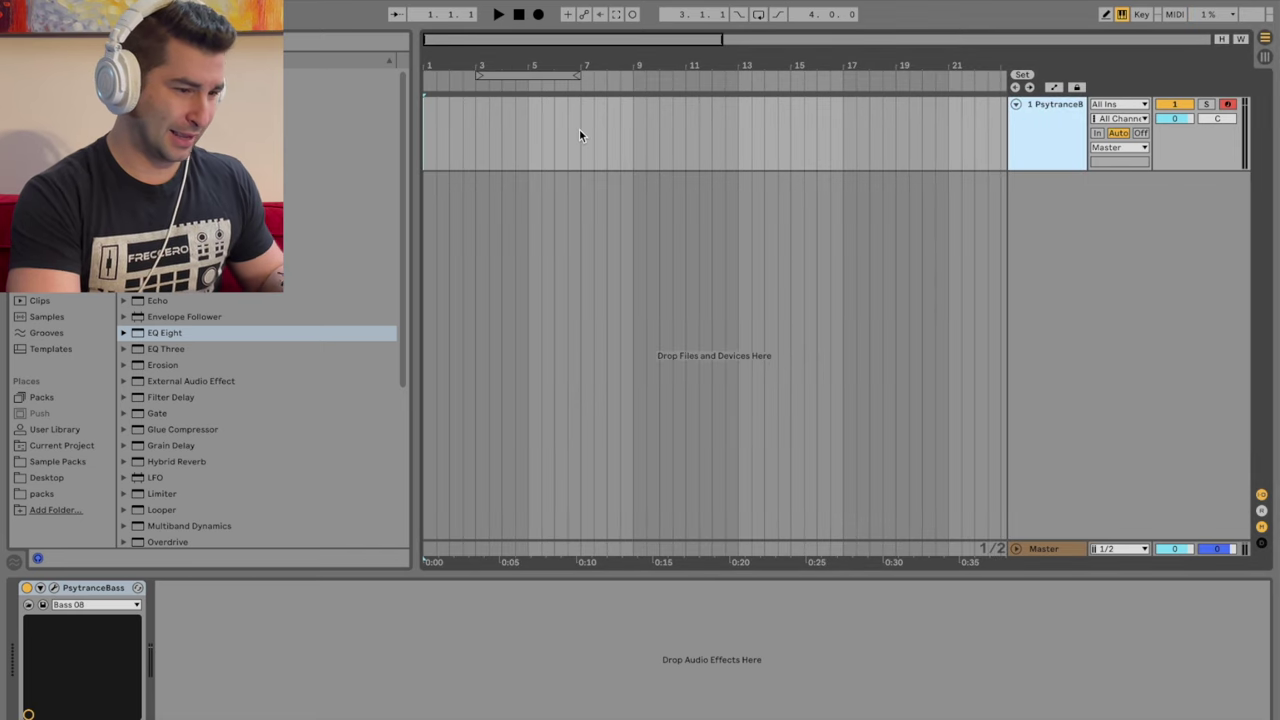
pyautogui.rightClick(1041, 130)
pyautogui.click(1080, 237)
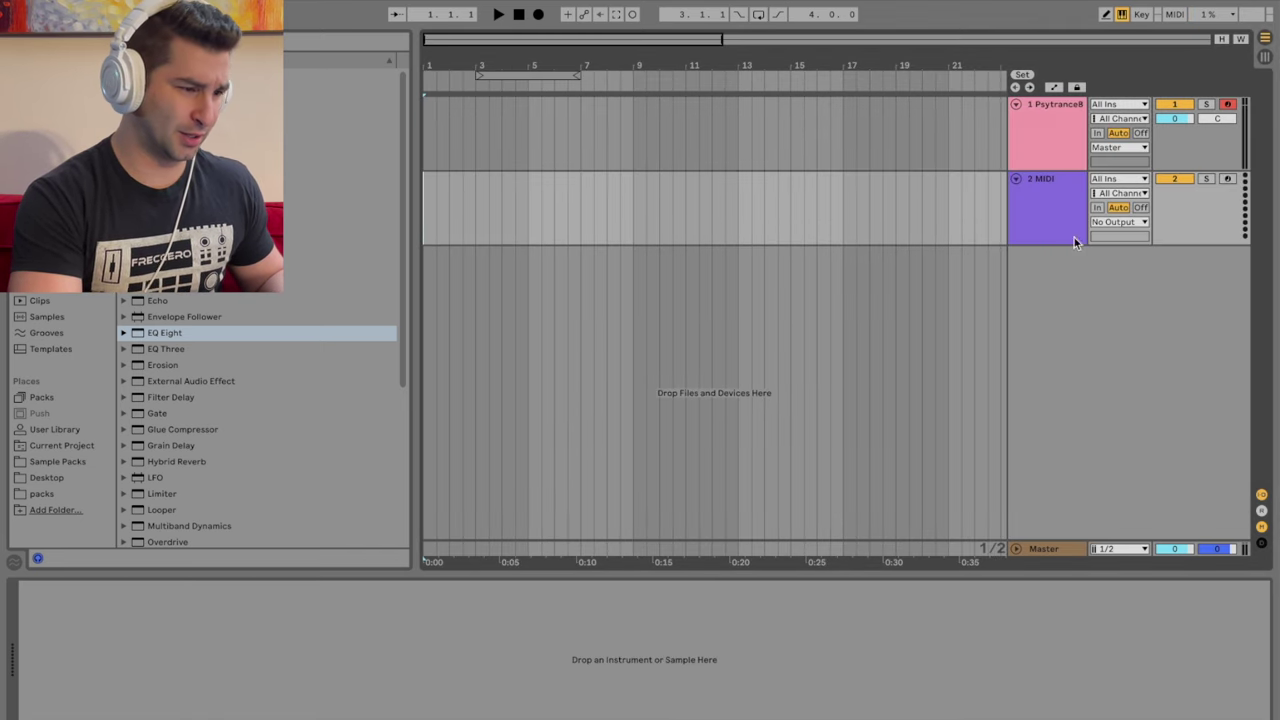
# Step: Insert an empty eight-bar MIDI clip on the new MIDI track, starting at bar 1
pyautogui.click(636, 201)
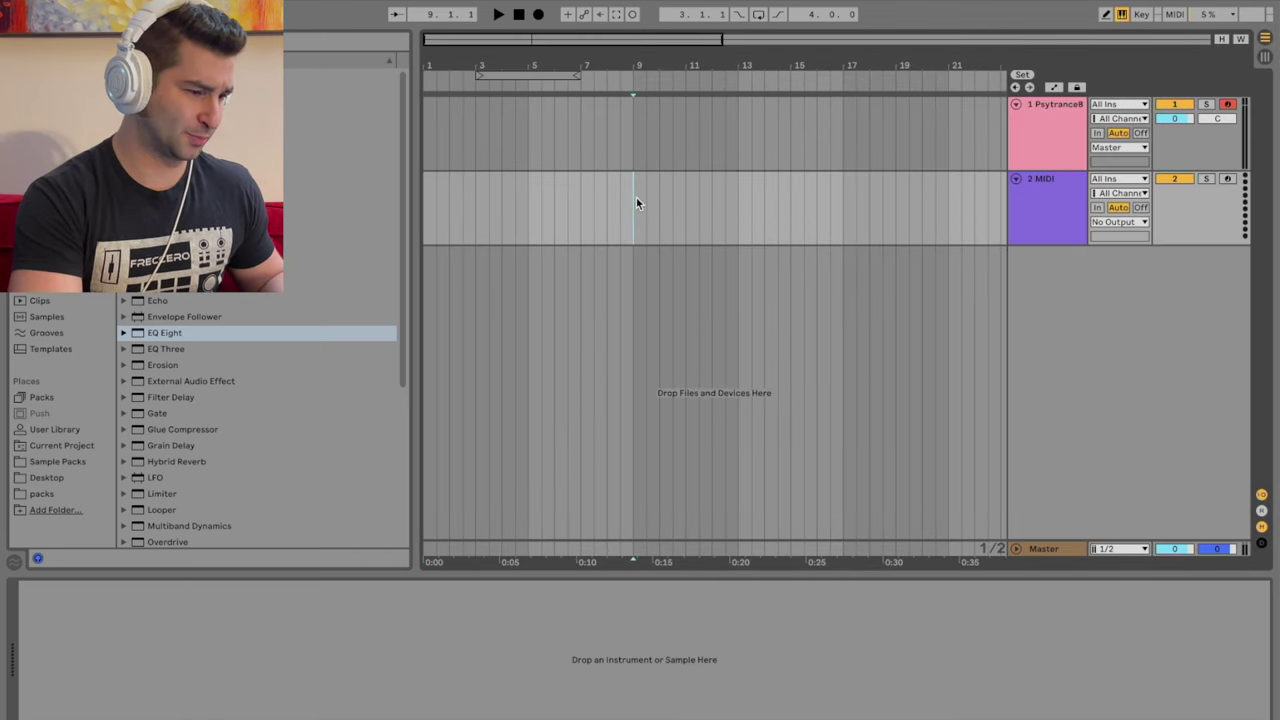
pyautogui.moveTo(631, 200); pyautogui.dragTo(400, 177)
pyautogui.rightClick(459, 197)
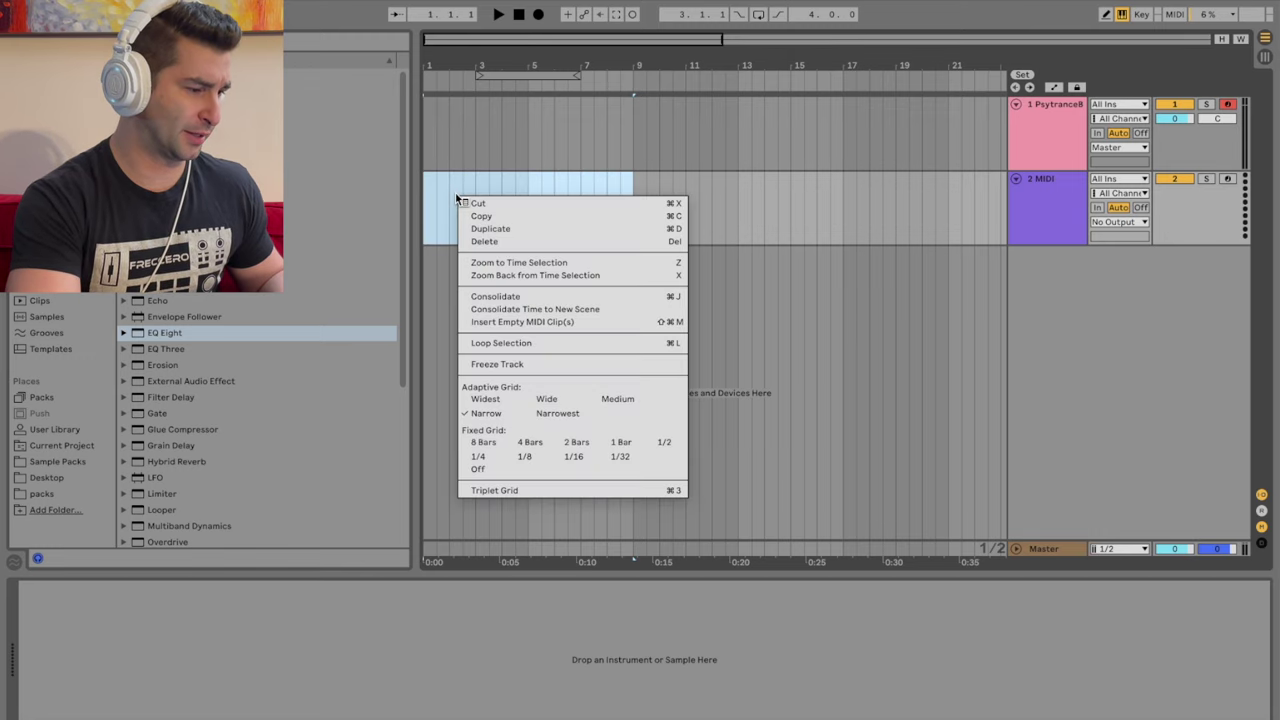
pyautogui.click(535, 321)
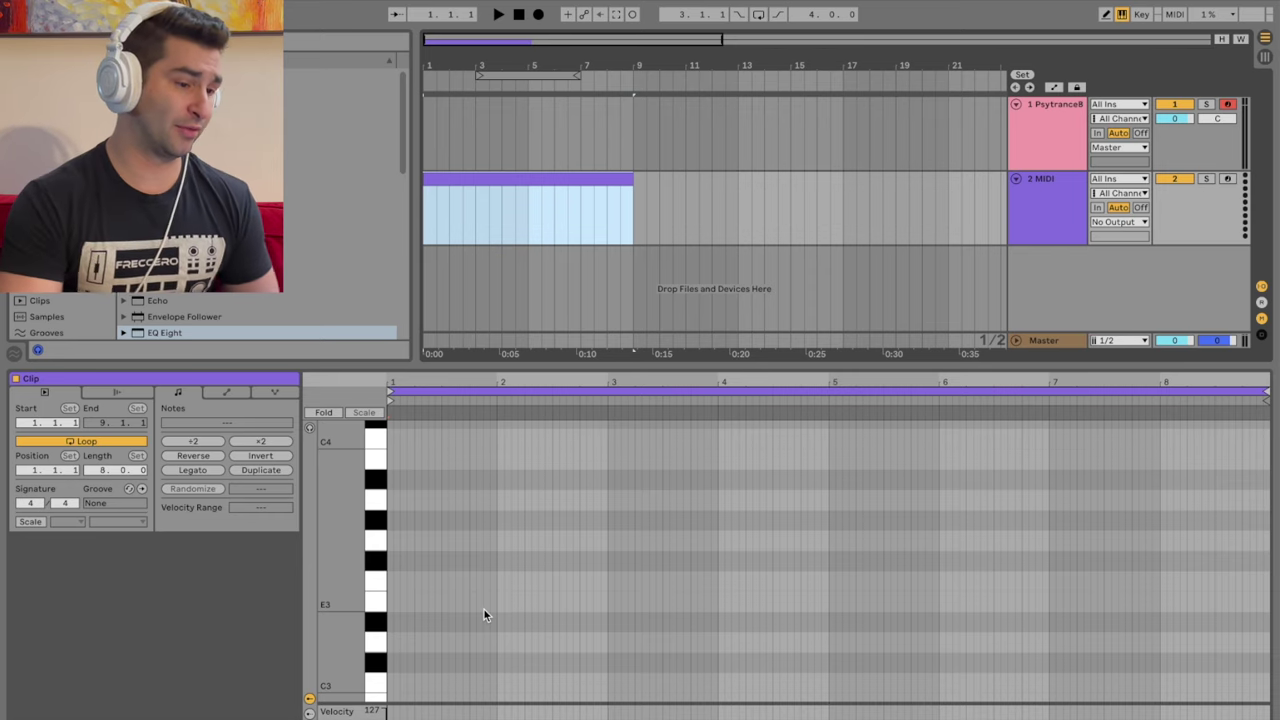
# Step: Fill the eight-bar MIDI clip with C3 notes on every beat by duplicating the first notes
pyautogui.scroll(-2, 392, 605)
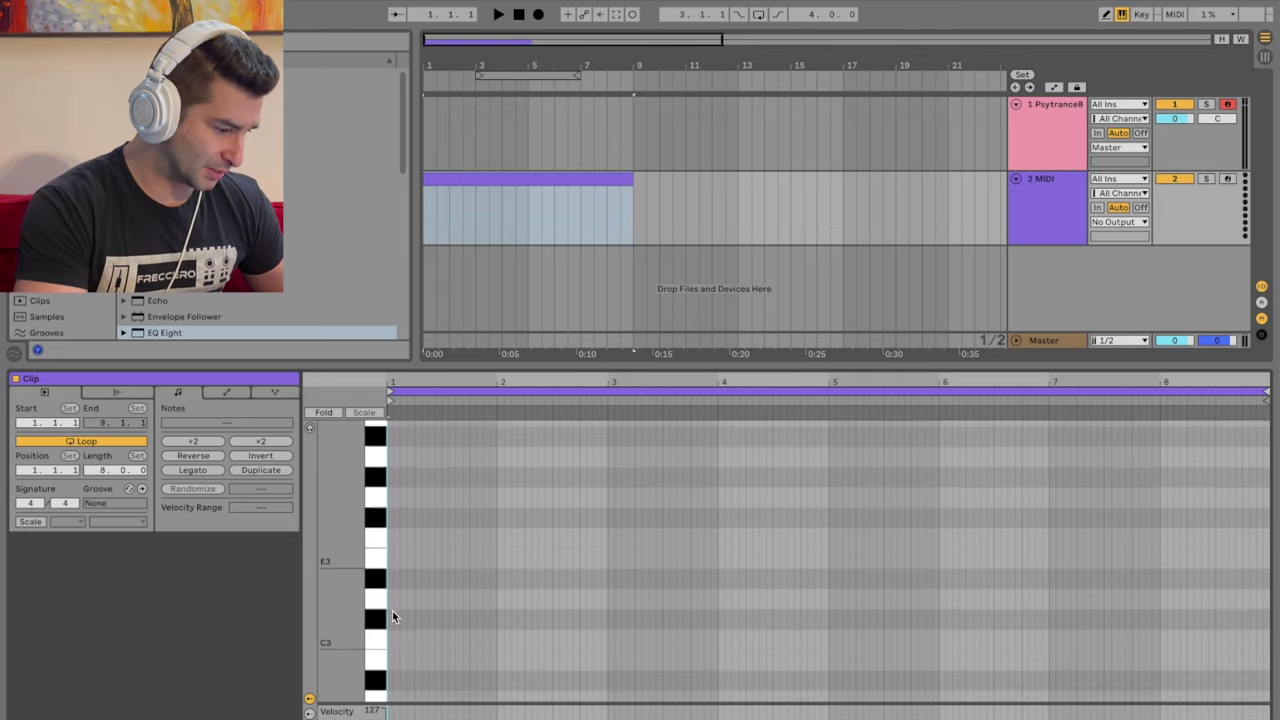
pyautogui.click(389, 628)
pyautogui.moveTo(389, 628); pyautogui.dragTo(494, 620)
pyautogui.hotkey('ctrl', 'a')
pyautogui.hotkey('ctrl', 'd')
pyautogui.hotkey('ctrl', 'd')
pyautogui.hotkey('ctrl', 'd')
pyautogui.hotkey('ctrl', 'd')
pyautogui.hotkey('ctrl', 'd')
pyautogui.hotkey('ctrl', 'd')
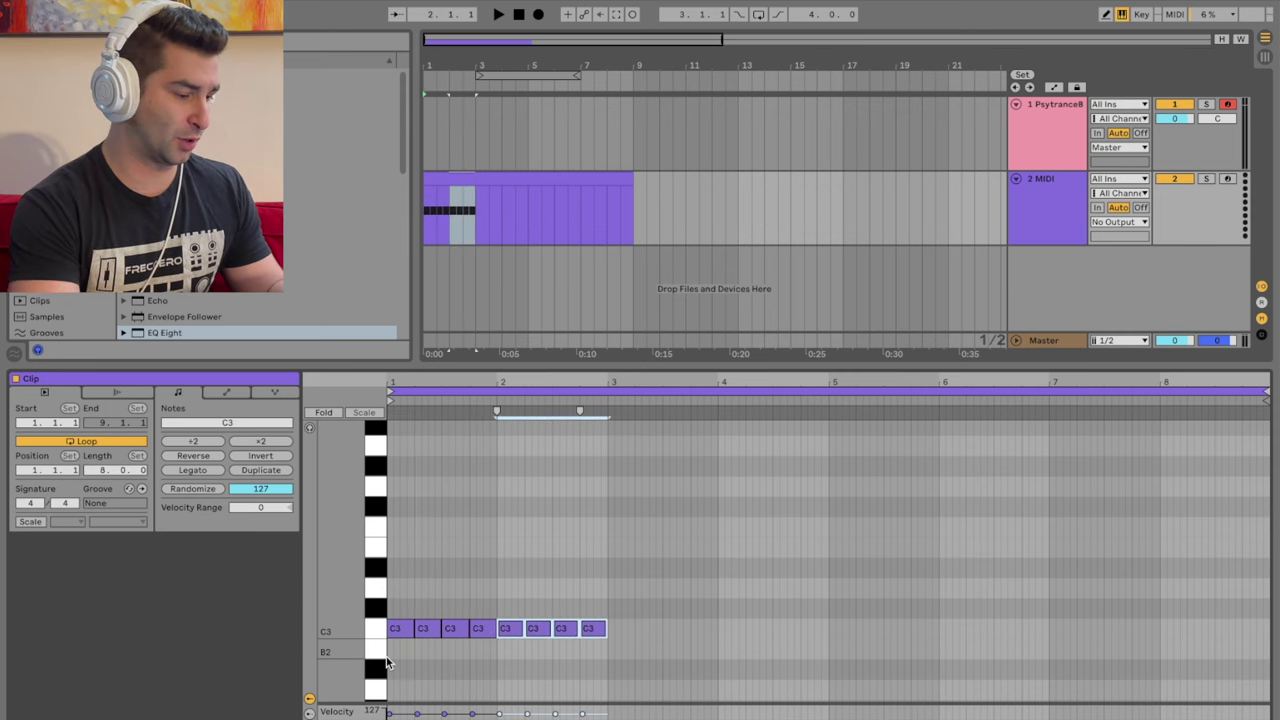
pyautogui.hotkey('ctrl', 'd')
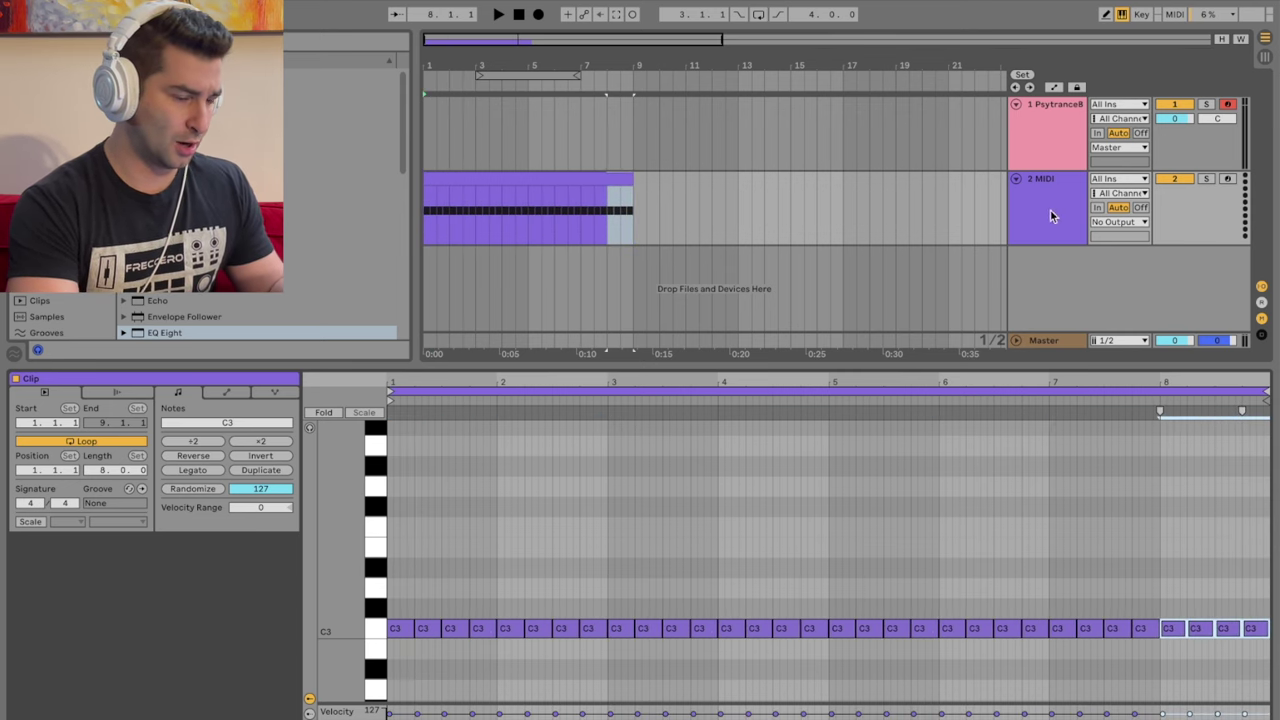
# Step: Select the new MIDI track and open the Drums > Kicks folder of the XLNT-Quest For Bass sample pack
pyautogui.click(1050, 209)
pyautogui.moveTo(525, 357); pyautogui.dragTo(522, 460)
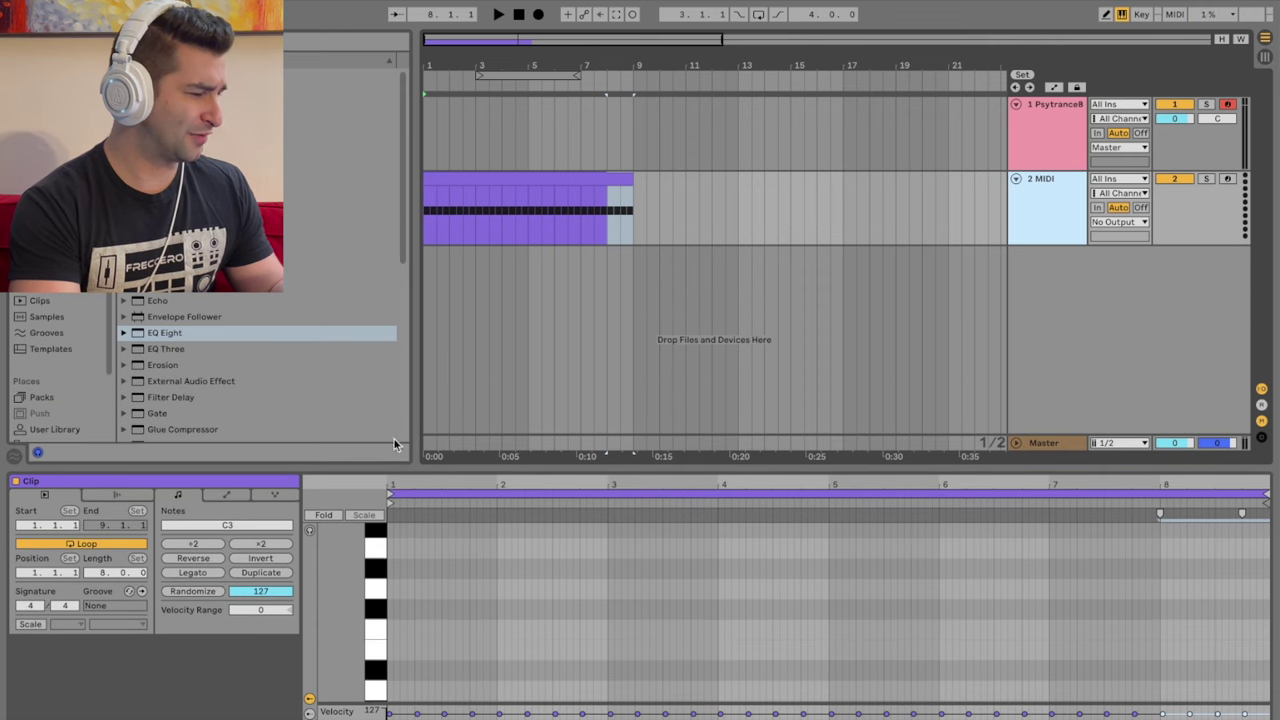
pyautogui.click(74, 386)
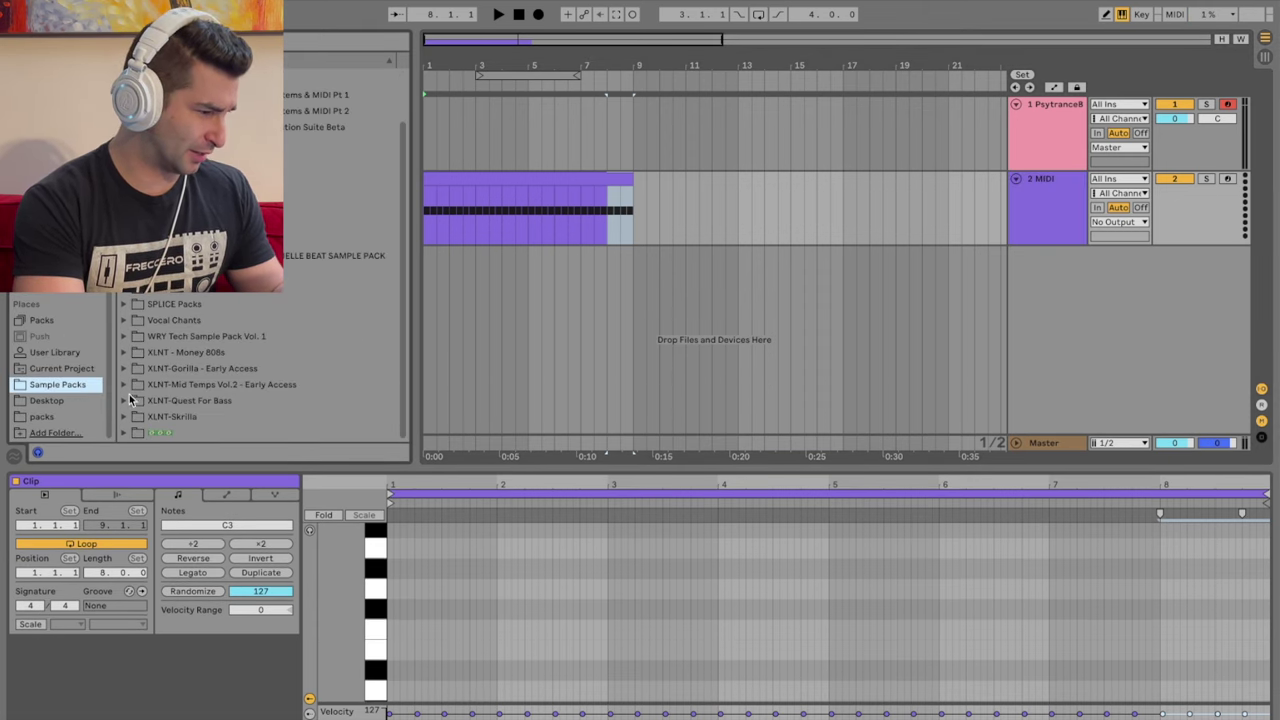
pyautogui.click(125, 400)
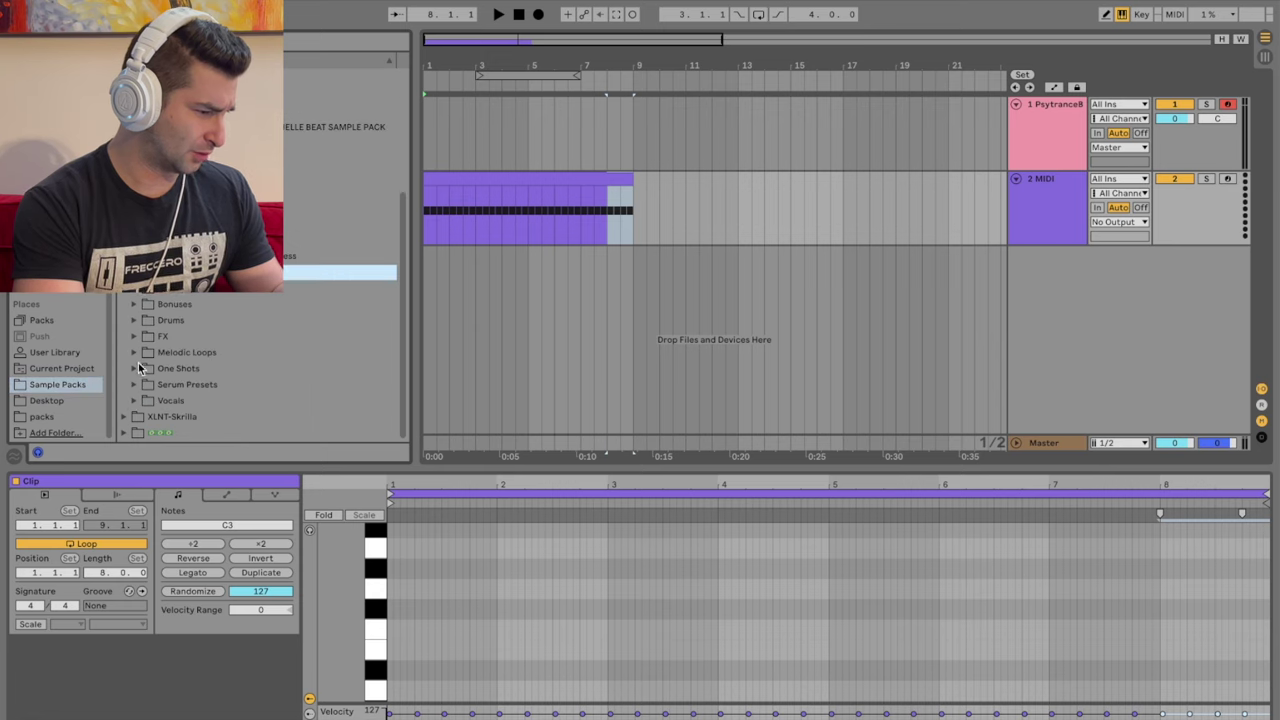
pyautogui.click(136, 320)
pyautogui.scroll(-3, 145, 350)
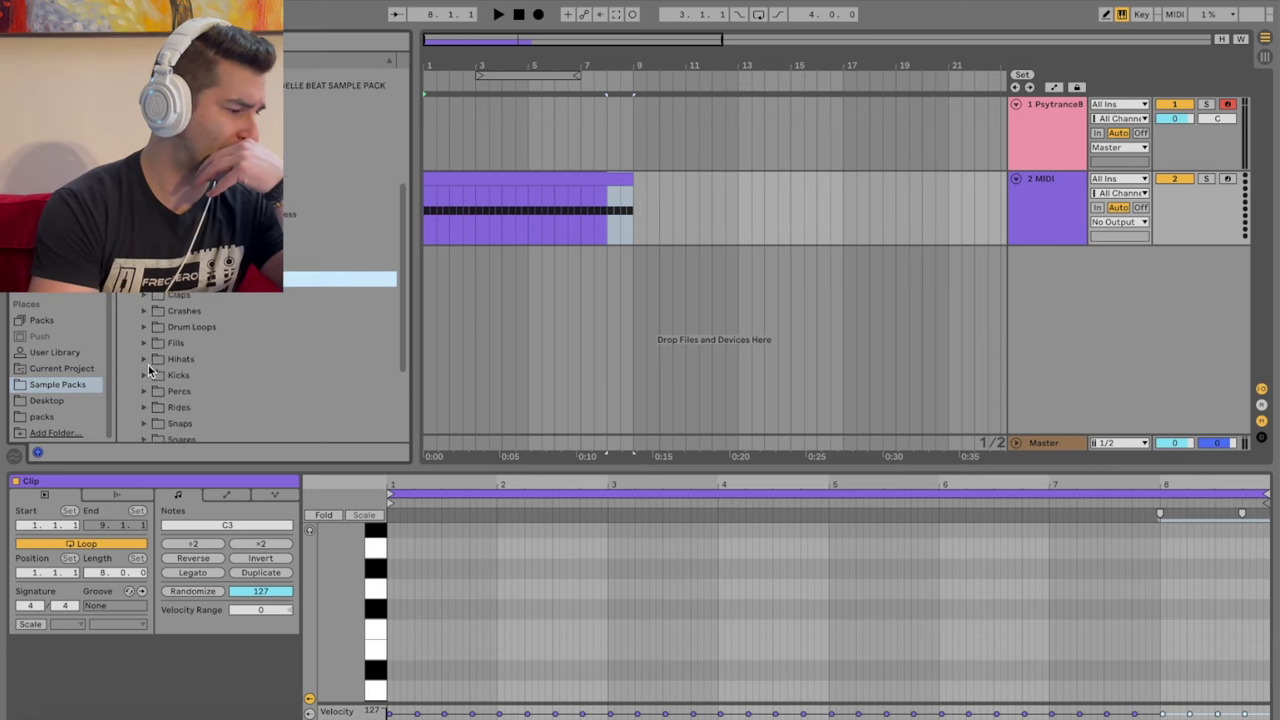
pyautogui.click(145, 335)
pyautogui.scroll(-3, 175, 330)
# Step: Audition the XLNT-QFB kick samples one after another, ending on Kick 19 - F.wav
pyautogui.click(206, 308)
pyautogui.press('Down')
pyautogui.press('Down')
pyautogui.press('Down')
pyautogui.press('Down')
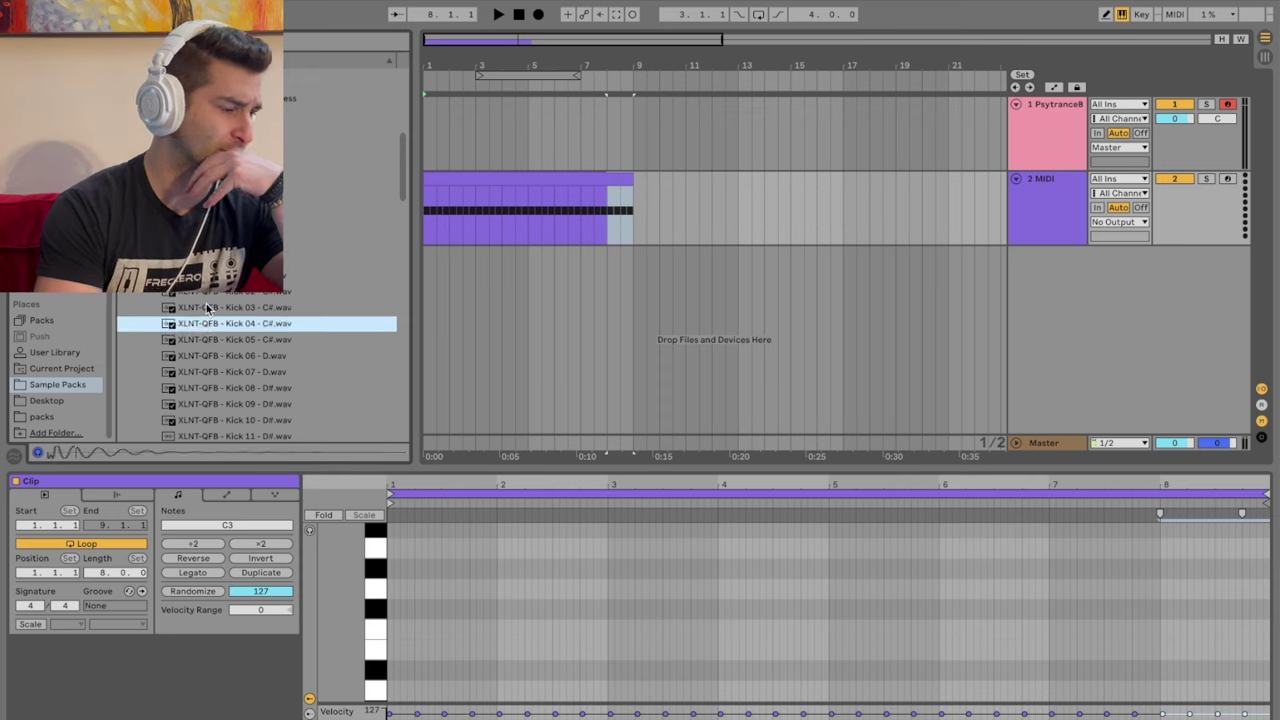
pyautogui.press('Down')
pyautogui.press('Down')
pyautogui.press('Down')
pyautogui.press('Down')
pyautogui.press('Down')
pyautogui.press('Down')
pyautogui.press('Down')
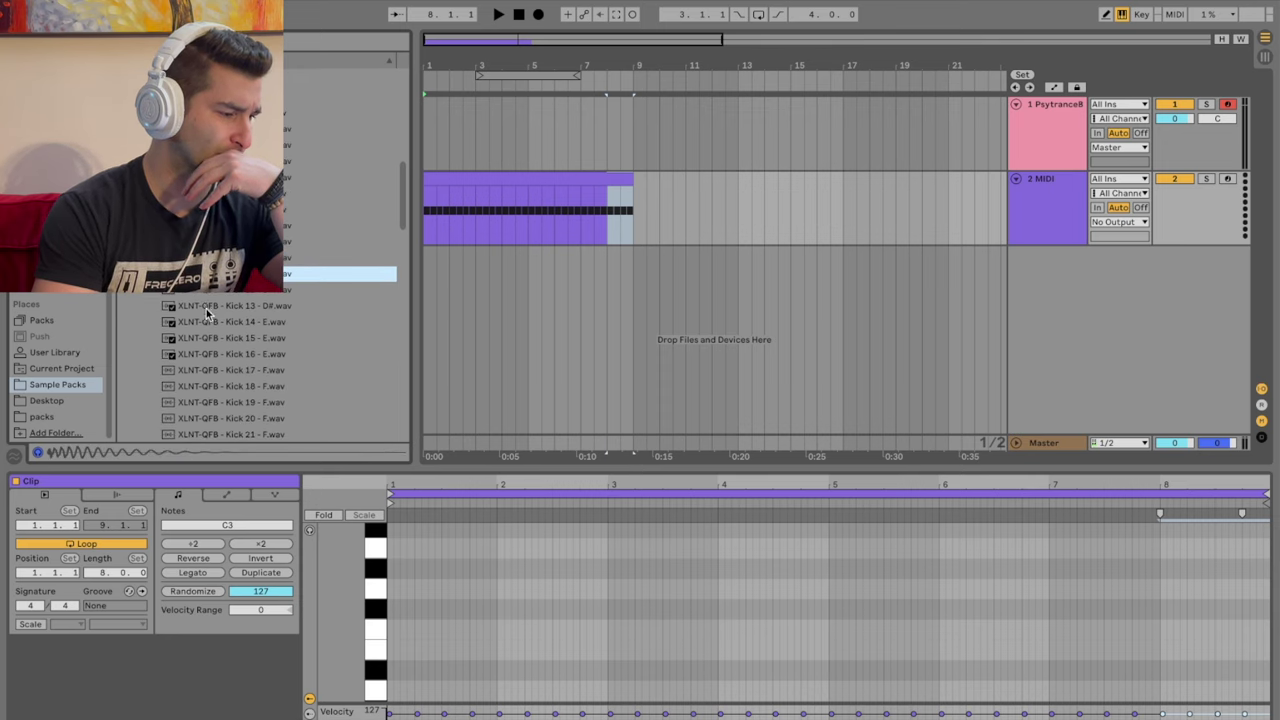
pyautogui.press('Down')
pyautogui.press('Down')
pyautogui.press('Down')
pyautogui.press('Down')
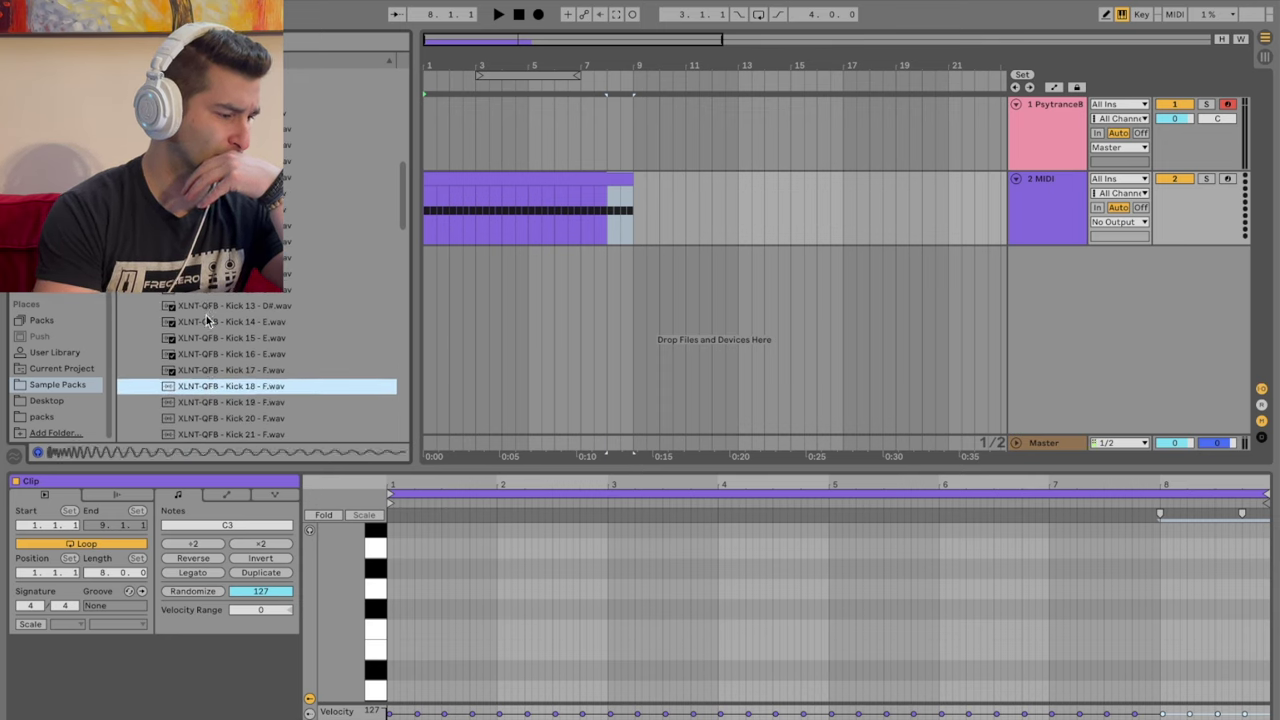
pyautogui.press('Down')
pyautogui.press('Up')
pyautogui.press('Down')
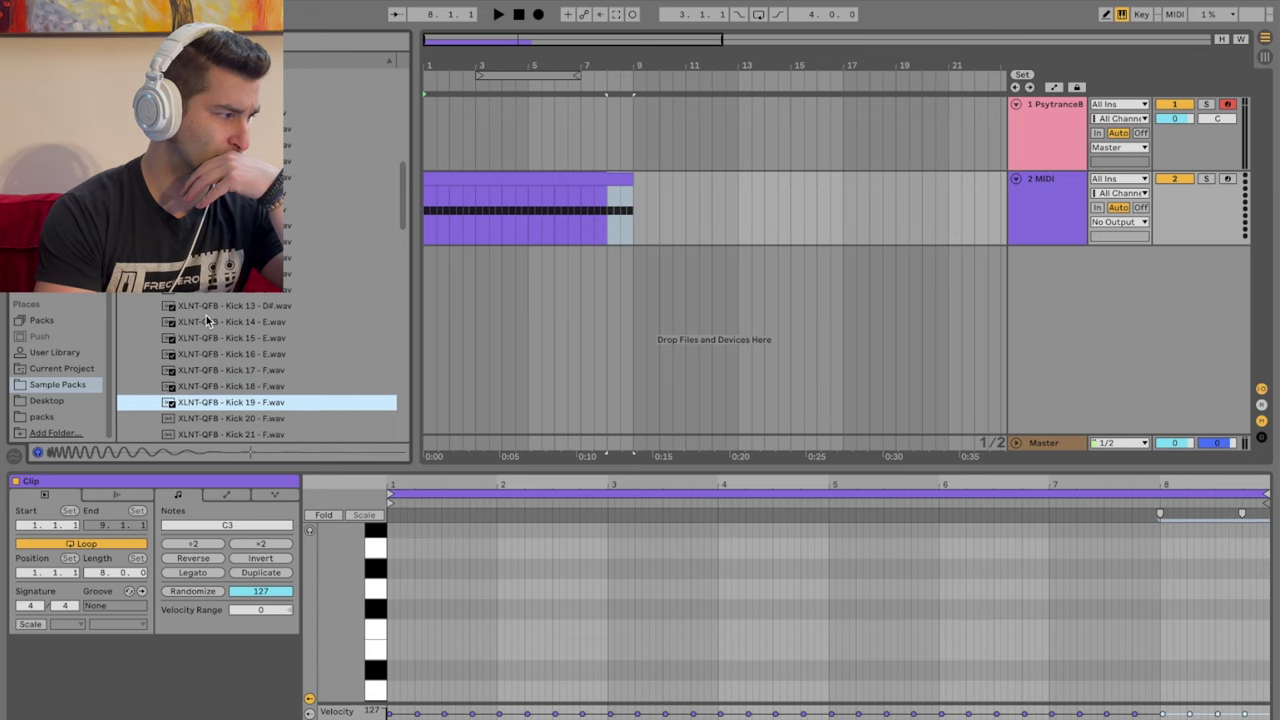
pyautogui.press('Down')
pyautogui.press('Up')
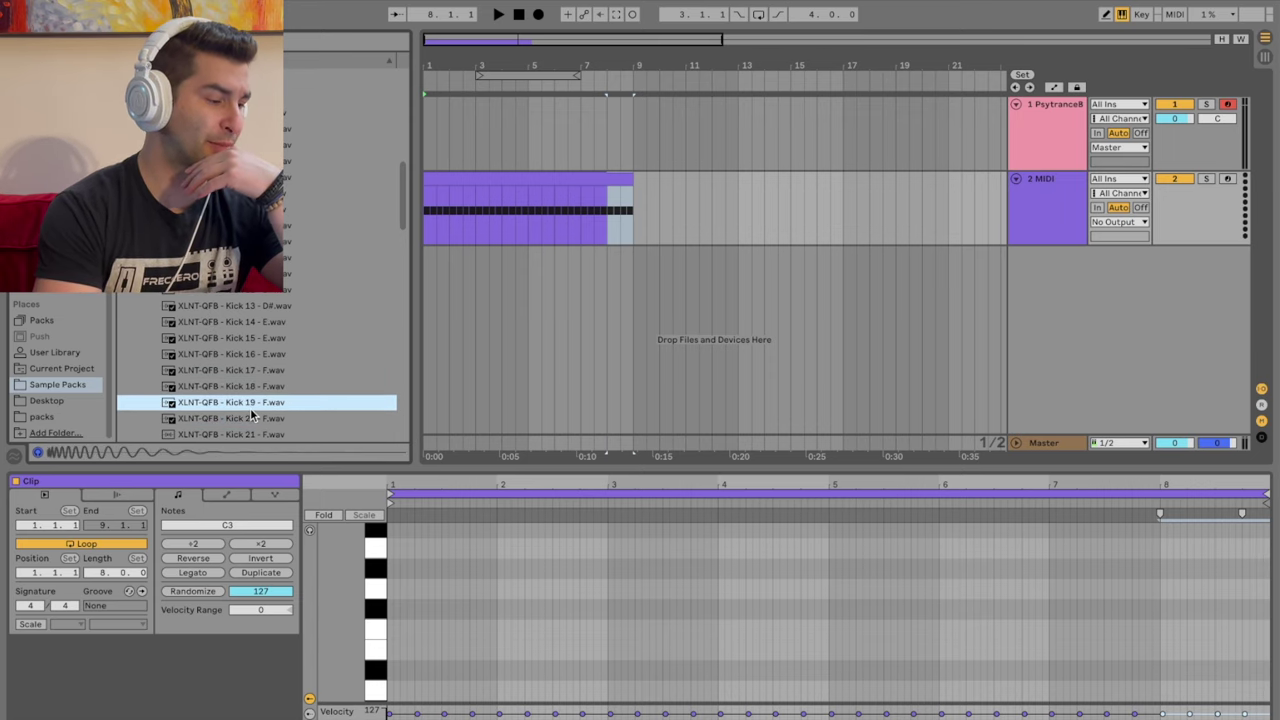
# Step: Load XLNT-QFB - Kick 19 - F.wav onto the selected MIDI track and play back the kick pattern
pyautogui.press('Return')
pyautogui.press('space')
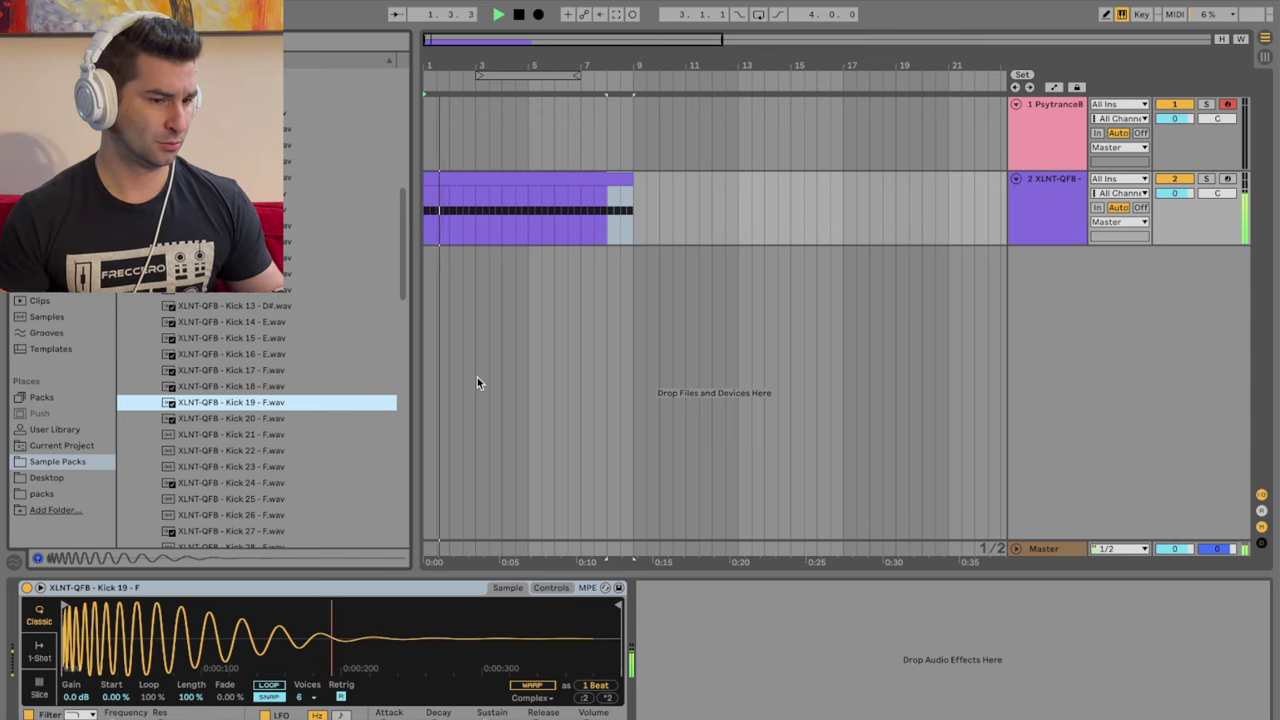
pyautogui.press('space')
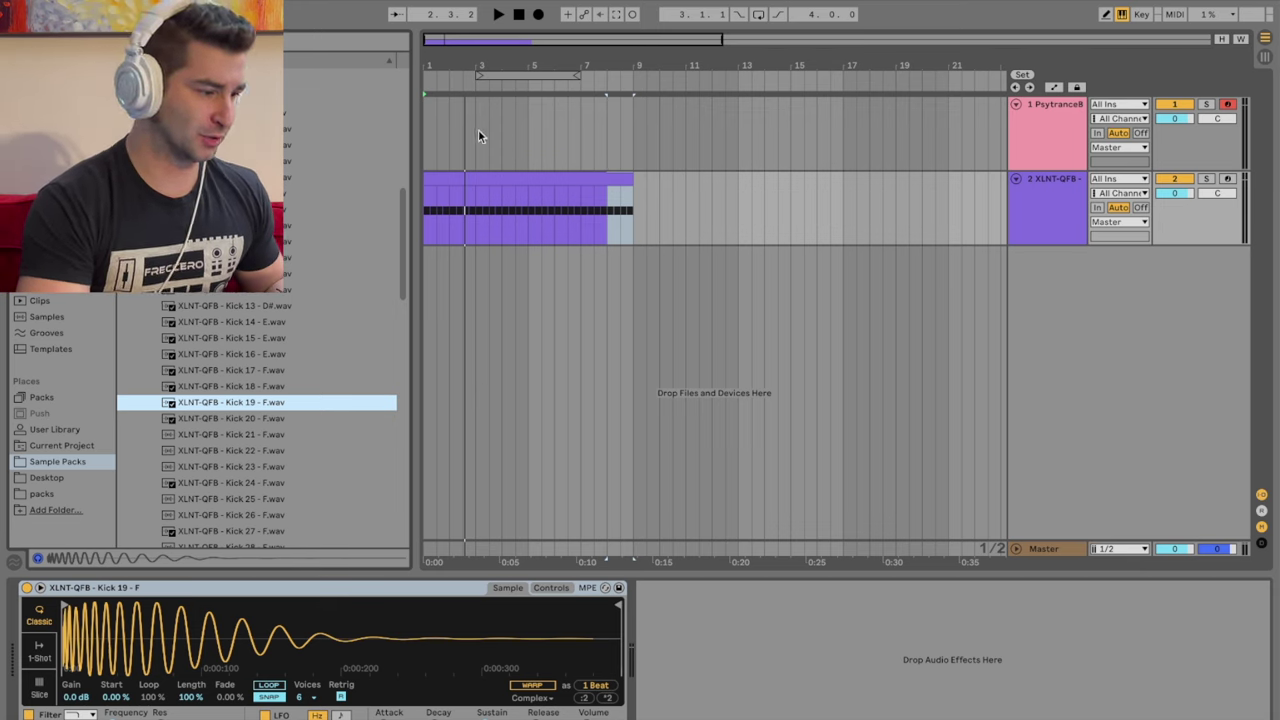
# Step: Insert an empty one-bar MIDI clip at bar 1 on the Psytrance Bass track
pyautogui.click(435, 125)
pyautogui.rightClick(434, 125)
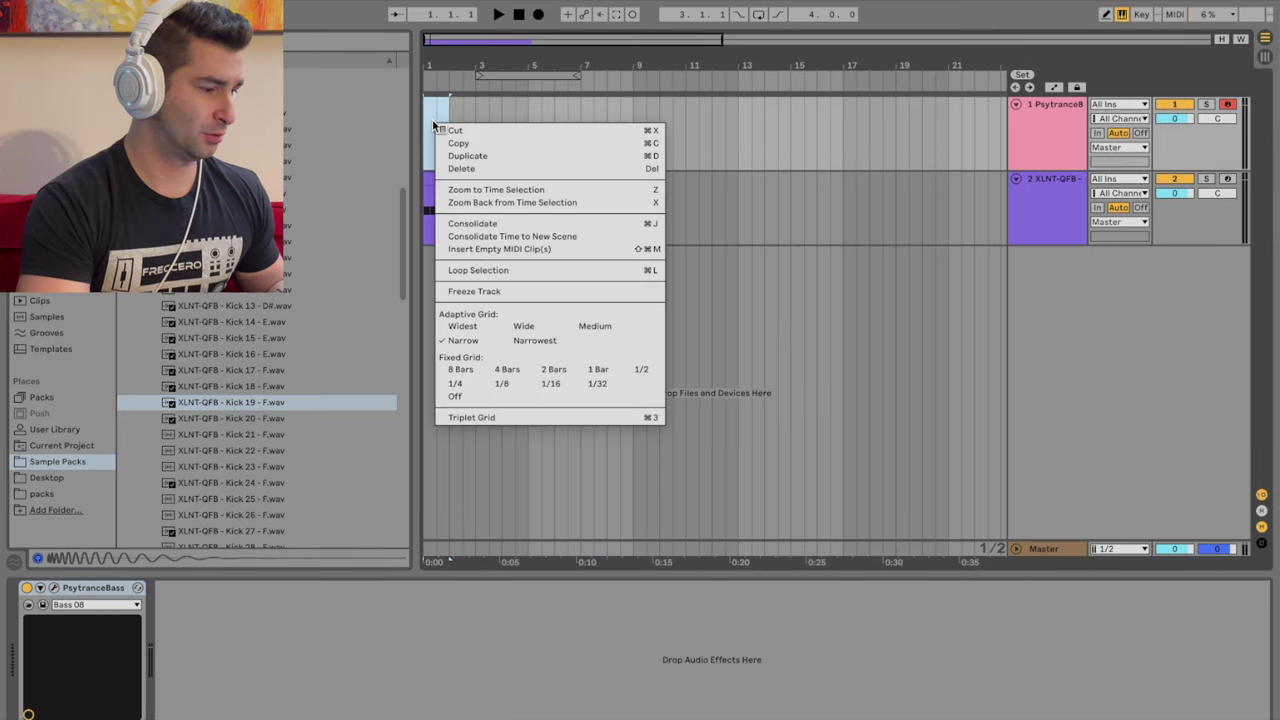
pyautogui.click(495, 250)
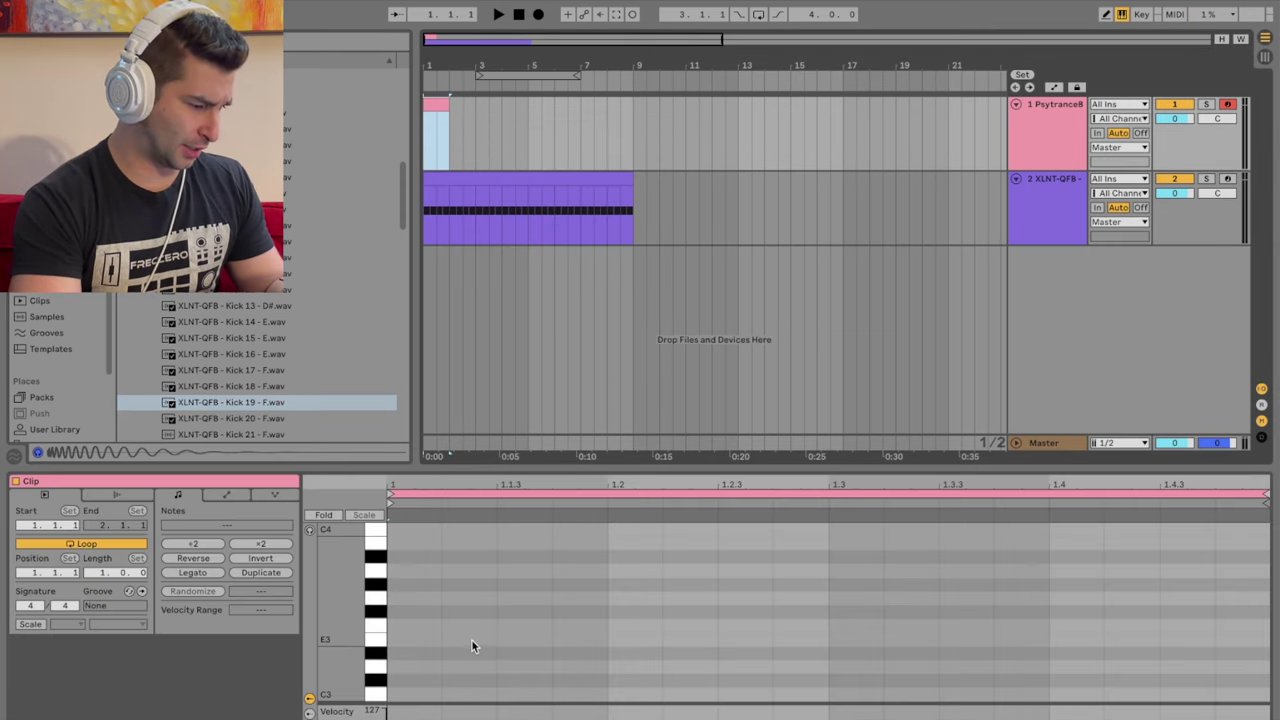
# Step: Add three consecutive sixteenth F3 notes from 1.1.2 to 1.1.4 in the bass clip and start playback
pyautogui.scroll(-3, 471, 662)
pyautogui.scroll(1, 487, 598)
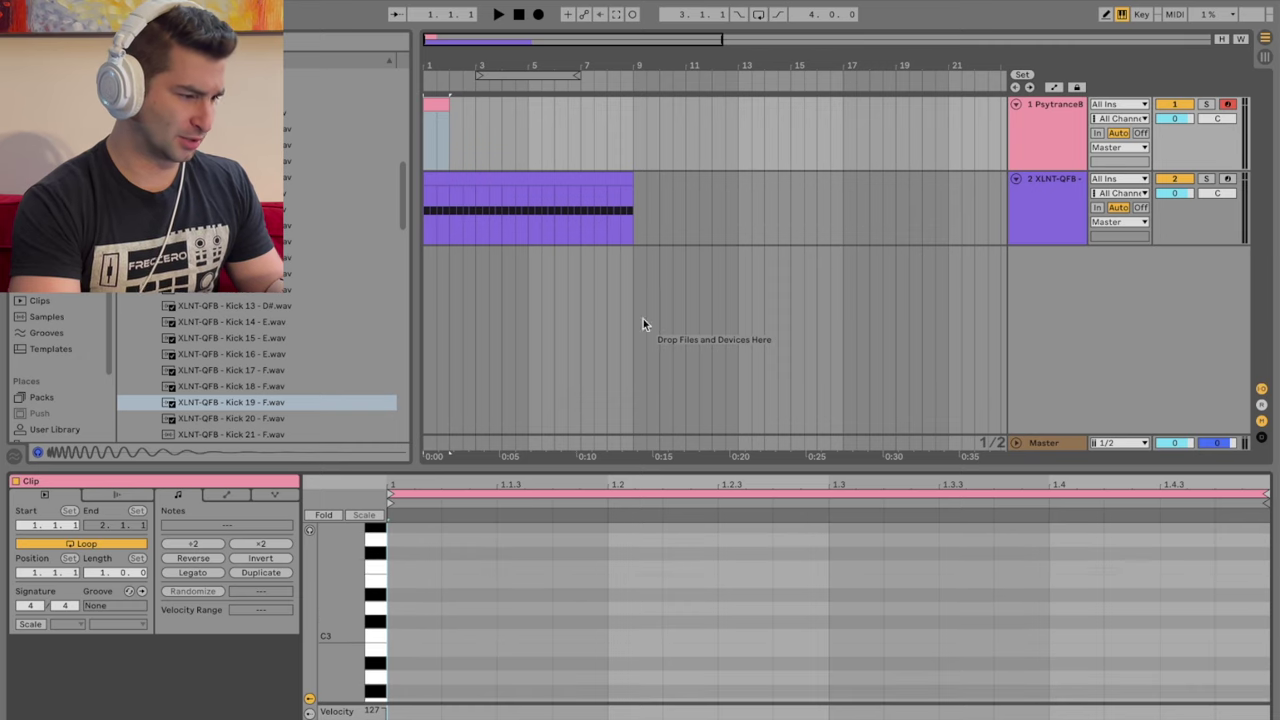
pyautogui.click(488, 569)
pyautogui.click(521, 567)
pyautogui.click(570, 568)
pyautogui.press('space')
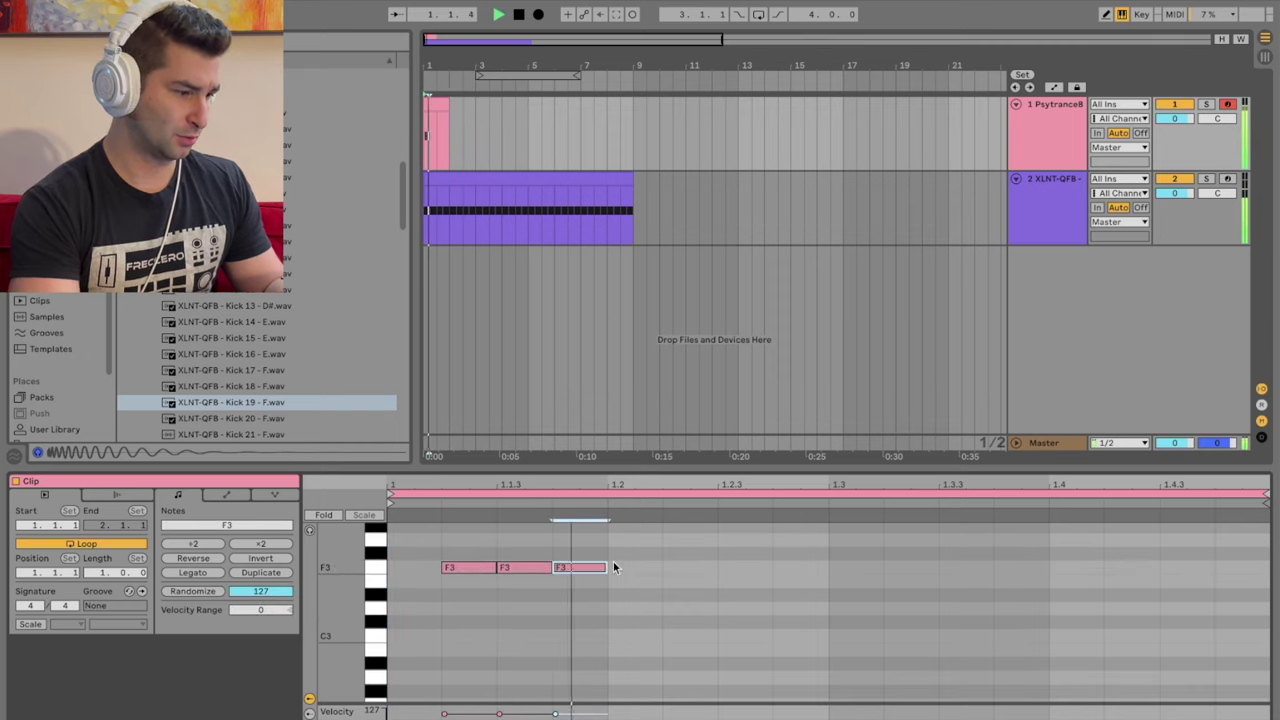
# Step: Shorten the bass clip at the start of the arrangement to a single beat
pyautogui.click(435, 103)
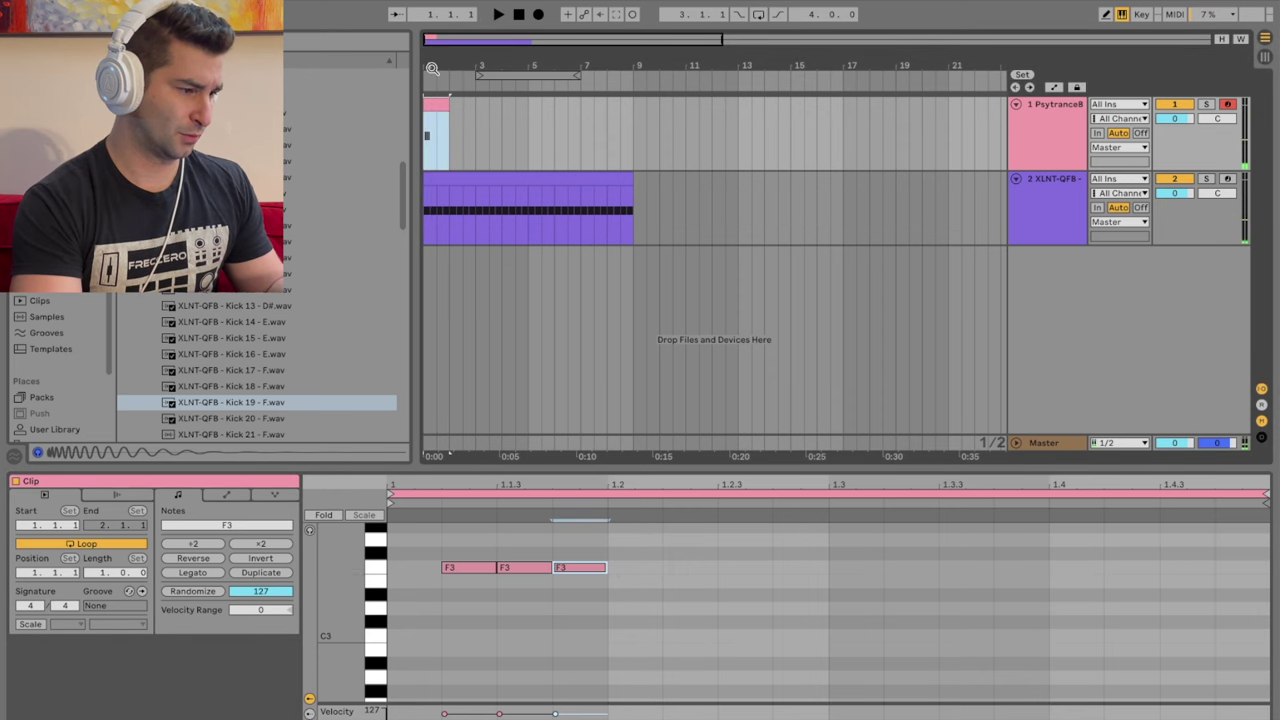
pyautogui.moveTo(432, 69); pyautogui.dragTo(424, 69)
pyautogui.moveTo(471, 107); pyautogui.dragTo(436, 108)
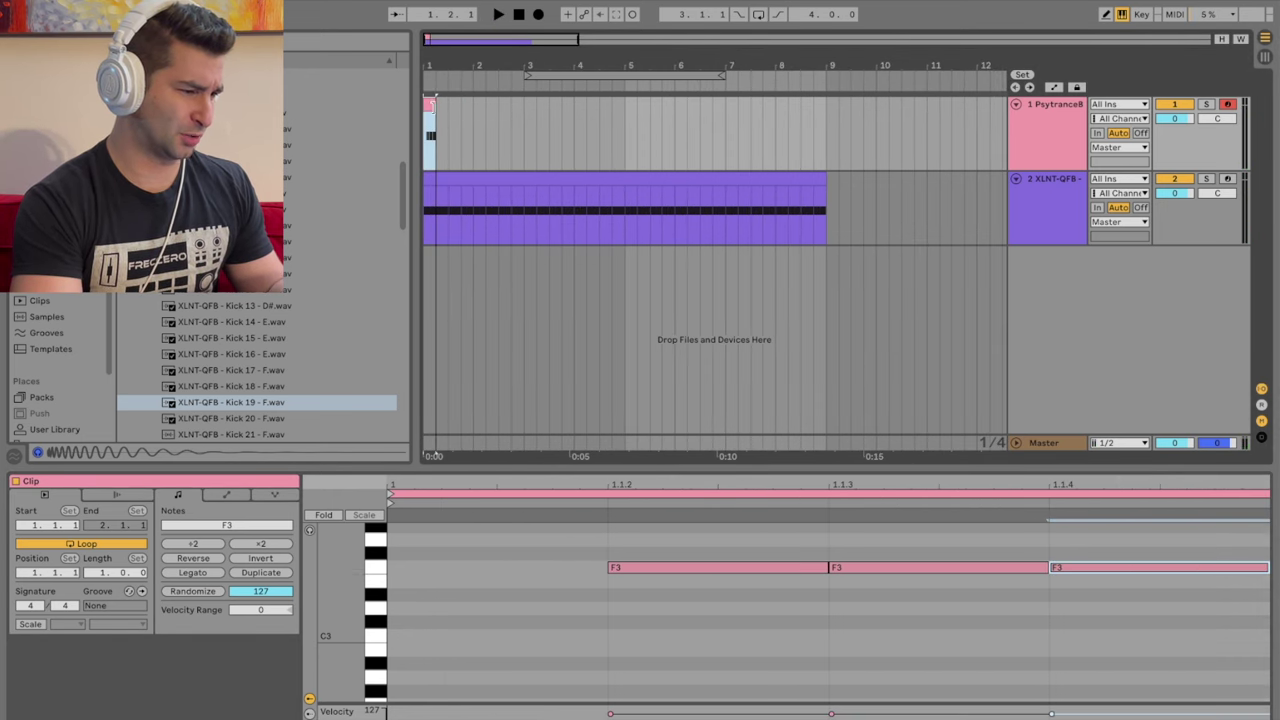
# Step: Duplicate the one-beat bass clip four times in a row and play the kick and bass from the start
pyautogui.hotkey('ctrl', 'd')
pyautogui.hotkey('ctrl', 'd')
pyautogui.hotkey('ctrl', 'd')
pyautogui.hotkey('ctrl', 'd')
pyautogui.press('space')
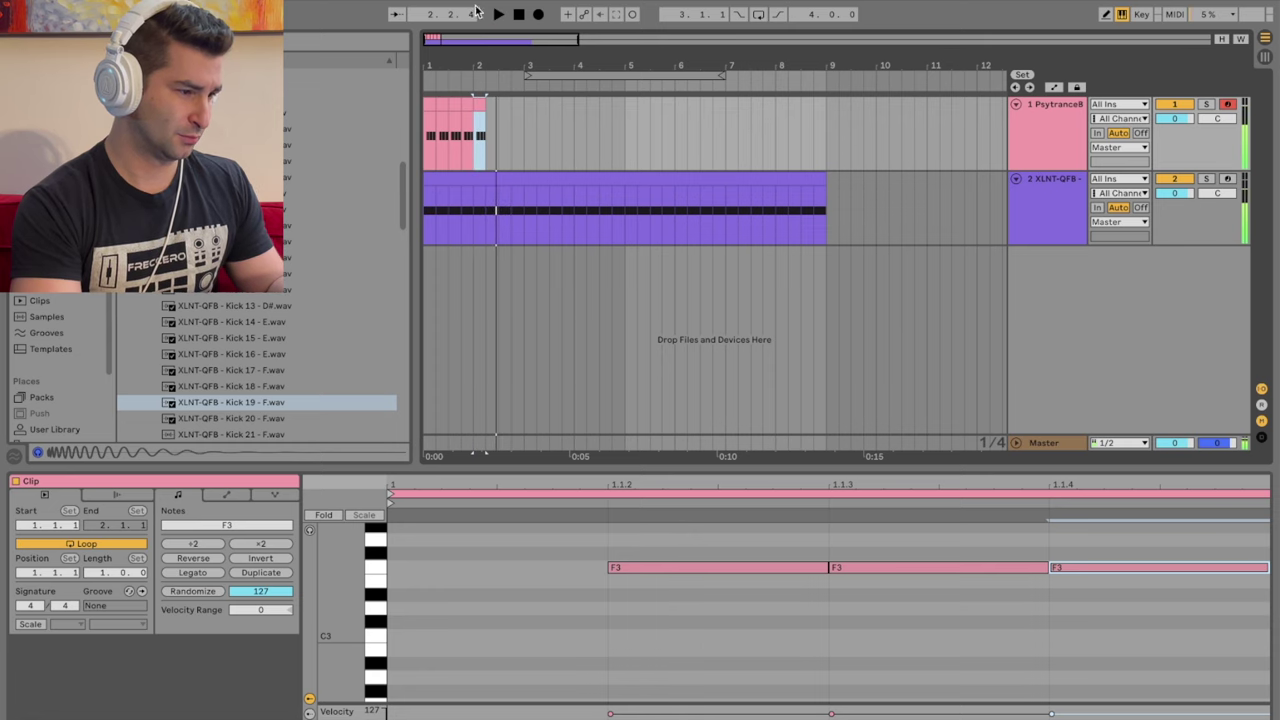
pyautogui.click(519, 15)
pyautogui.click(497, 15)
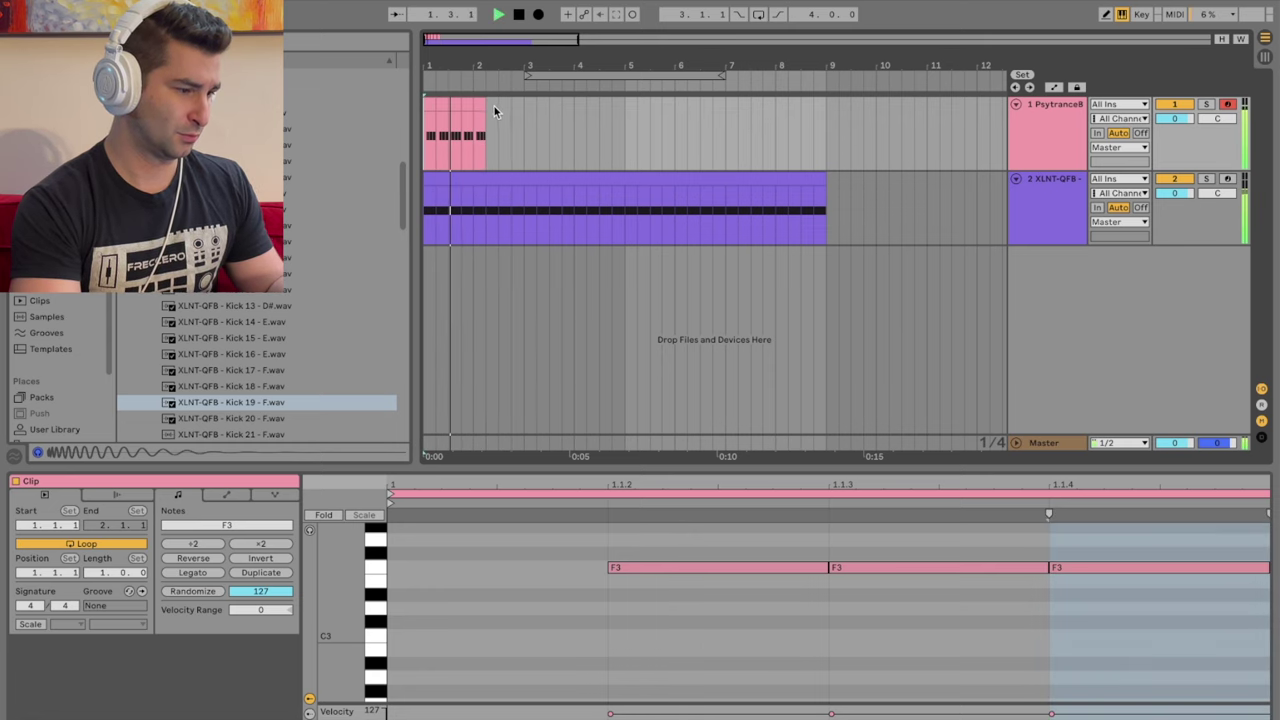
# Step: Consolidate the five one-beat bass clips into a single clip and select it
pyautogui.click(476, 104)
pyautogui.moveTo(474, 104); pyautogui.dragTo(410, 100)
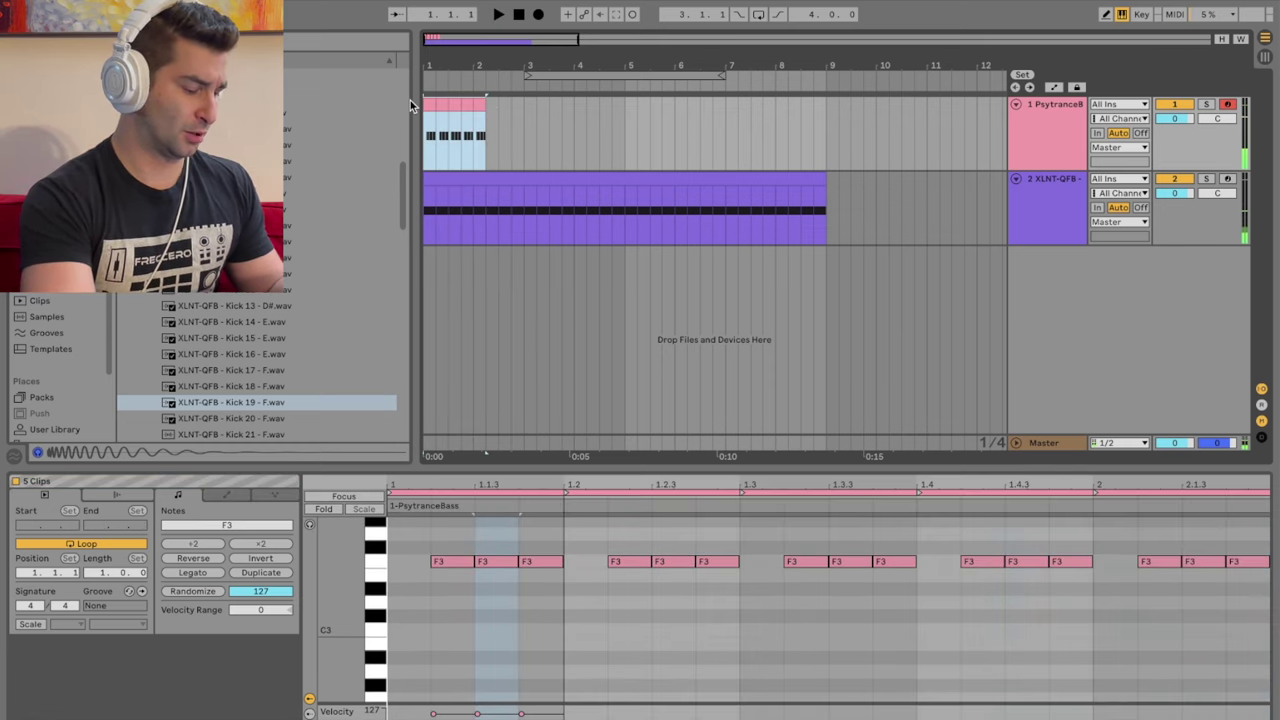
pyautogui.hotkey('ctrl', 'j')
pyautogui.click(443, 114)
pyautogui.moveTo(486, 101); pyautogui.dragTo(468, 101)
pyautogui.hotkey('ctrl', 'd')
pyautogui.hotkey('ctrl', 'd')
pyautogui.hotkey('ctrl', 'd')
pyautogui.hotkey('ctrl', 'd')
pyautogui.hotkey('ctrl', 'z')
pyautogui.hotkey('ctrl', 'z')
pyautogui.hotkey('ctrl', 'z')
pyautogui.hotkey('ctrl', 'z')
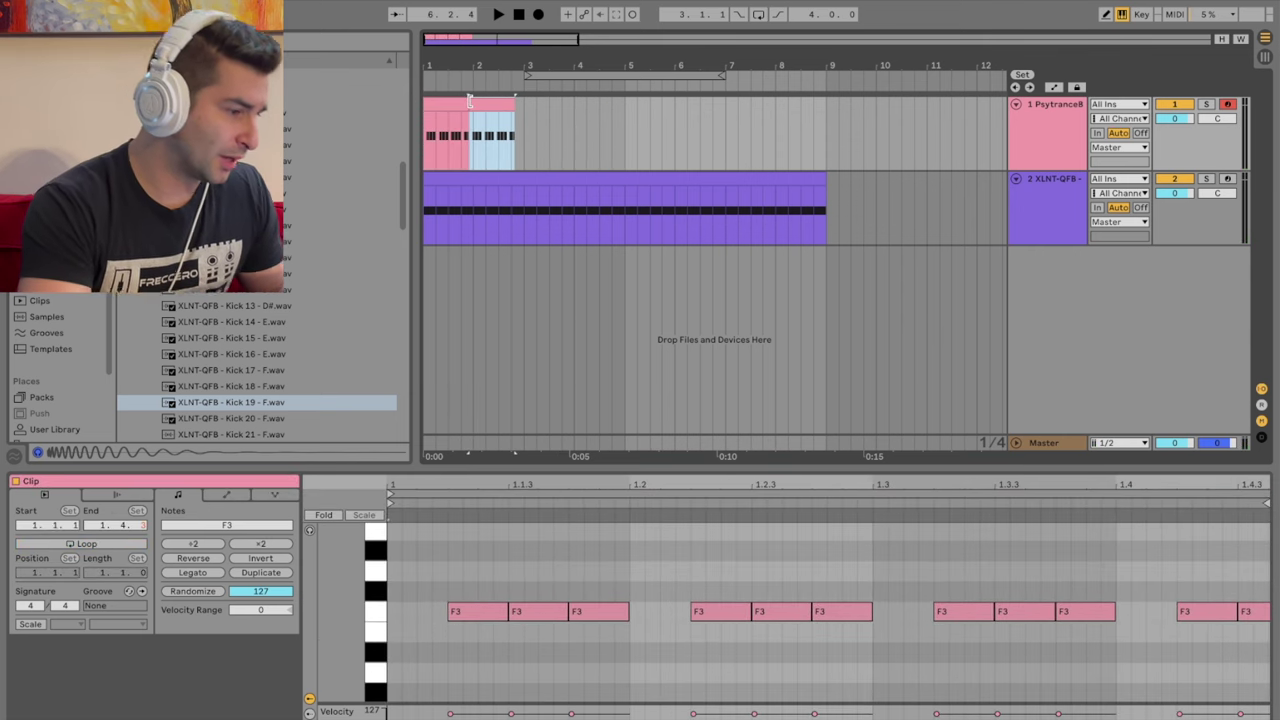
# Step: Set the bass clip to end at bar 2 and duplicate this one-bar clip seven times up to bar 9
pyautogui.moveTo(469, 104); pyautogui.dragTo(474, 104)
pyautogui.hotkey('ctrl', 'd')
pyautogui.hotkey('ctrl', 'd')
pyautogui.hotkey('ctrl', 'd')
pyautogui.hotkey('ctrl', 'd')
pyautogui.hotkey('ctrl', 'd')
pyautogui.hotkey('ctrl', 'd')
pyautogui.hotkey('ctrl', 'd')
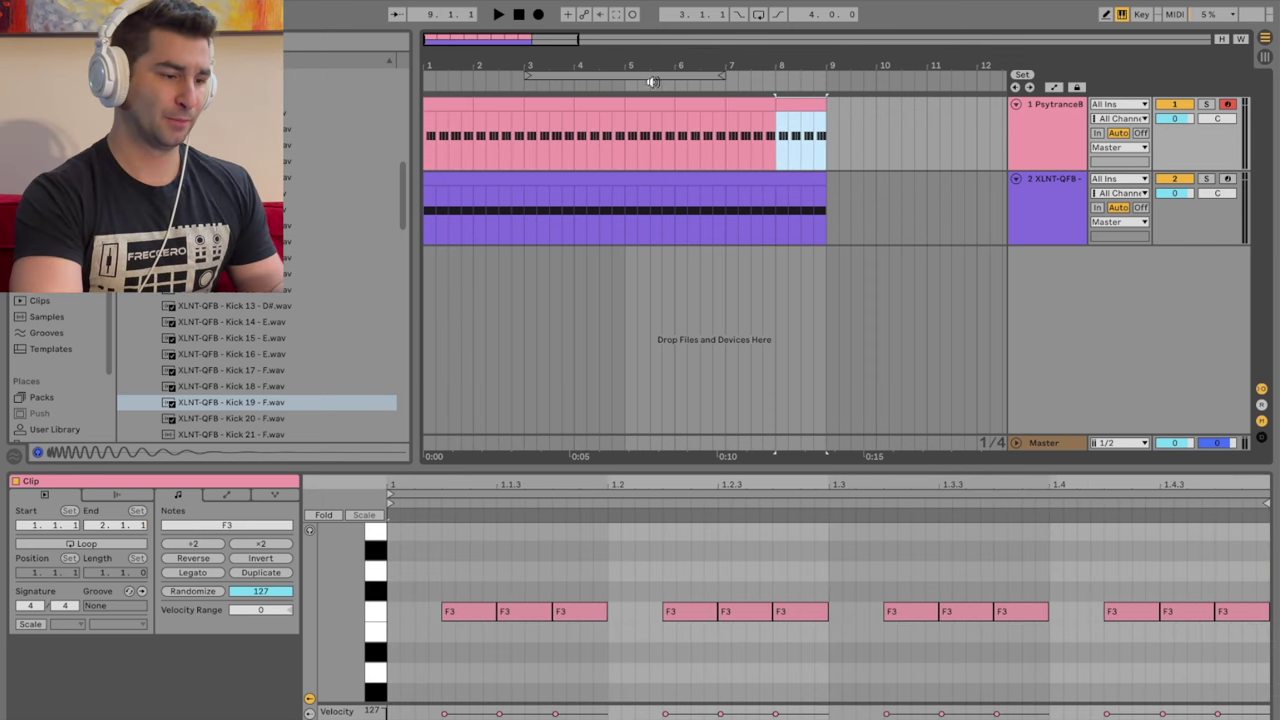
# Step: Consolidate the eight one-bar bass clips into one eight-bar clip, cancelling the accidental attempt to close the set
pyautogui.moveTo(829, 104); pyautogui.dragTo(334, 156)
pyautogui.press('super+j')
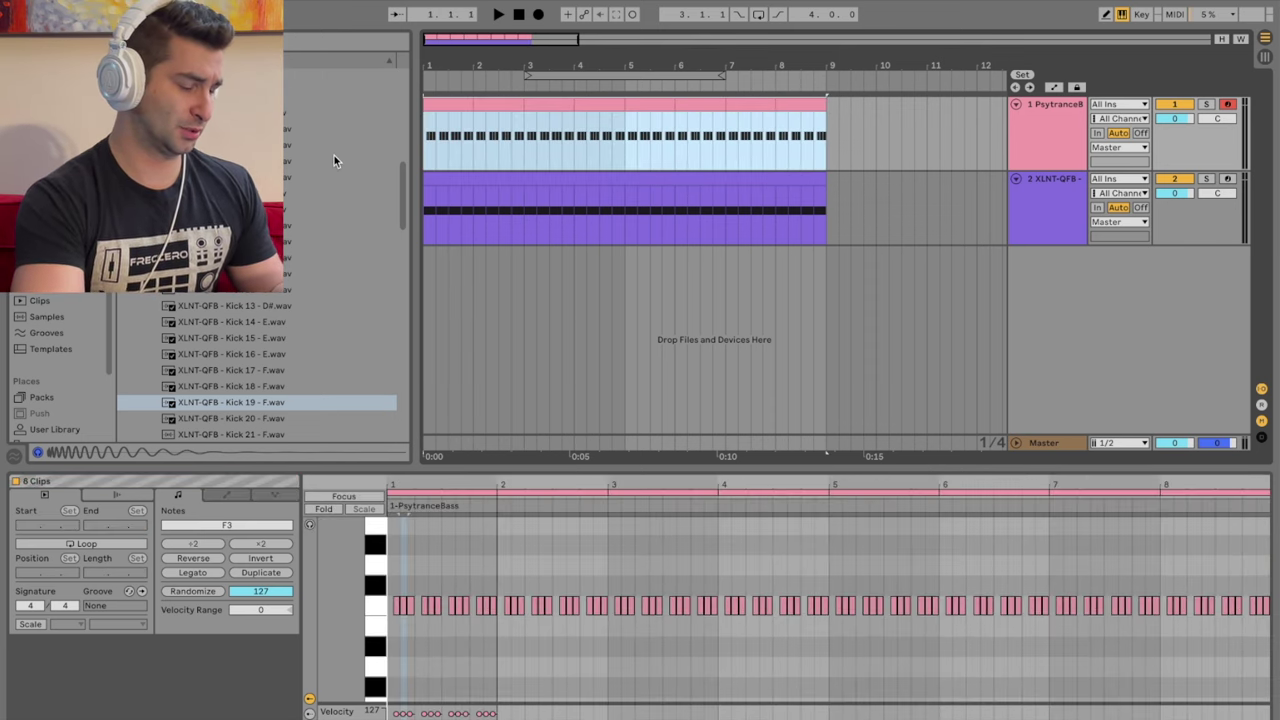
pyautogui.press('super+q')
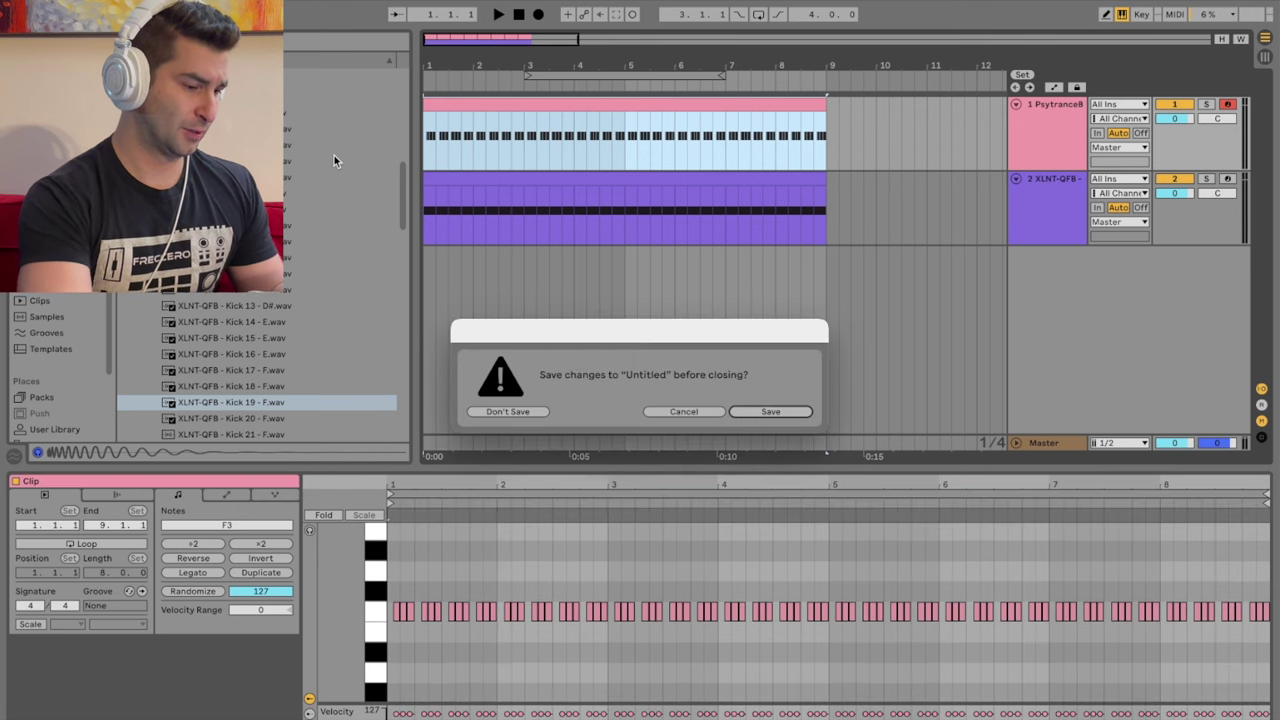
pyautogui.click(680, 413)
# Step: Transpose all notes in the bass clip down two octaves to F1 and start playback
pyautogui.click(713, 556)
pyautogui.press('super+a')
pyautogui.hotkey('shift', 'Down')
pyautogui.hotkey('shift', 'Down')
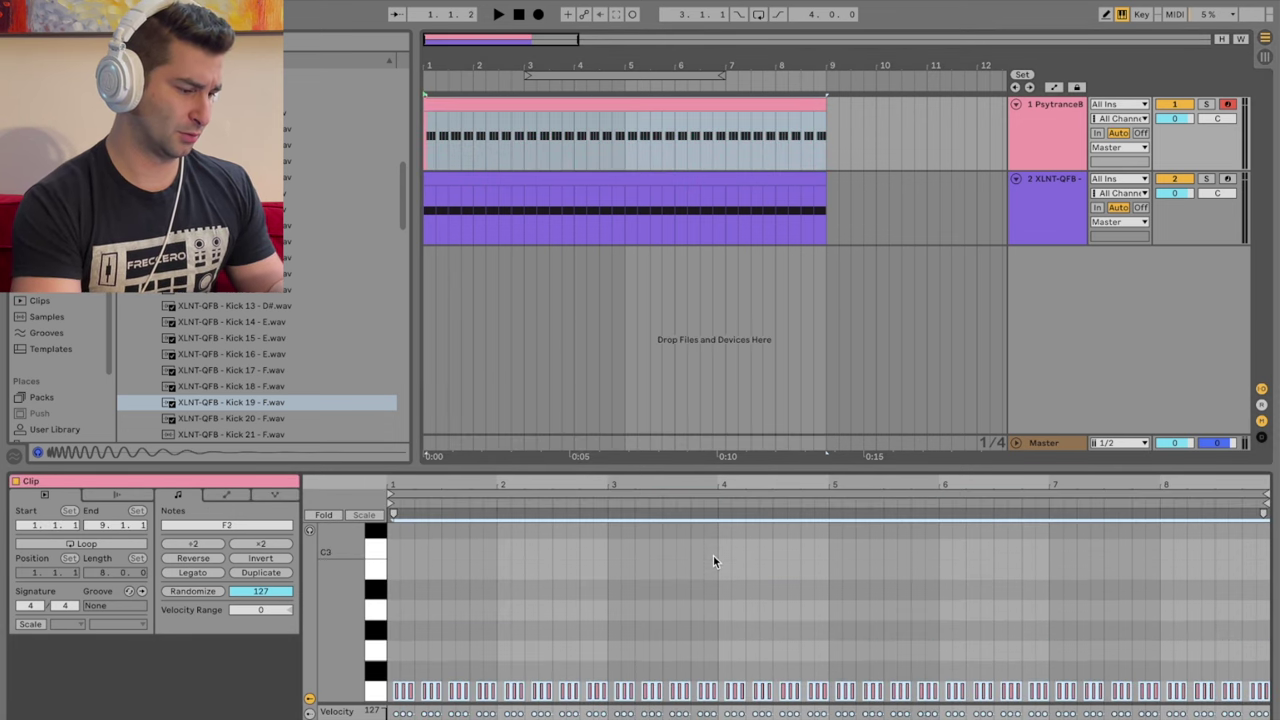
pyautogui.press('space')
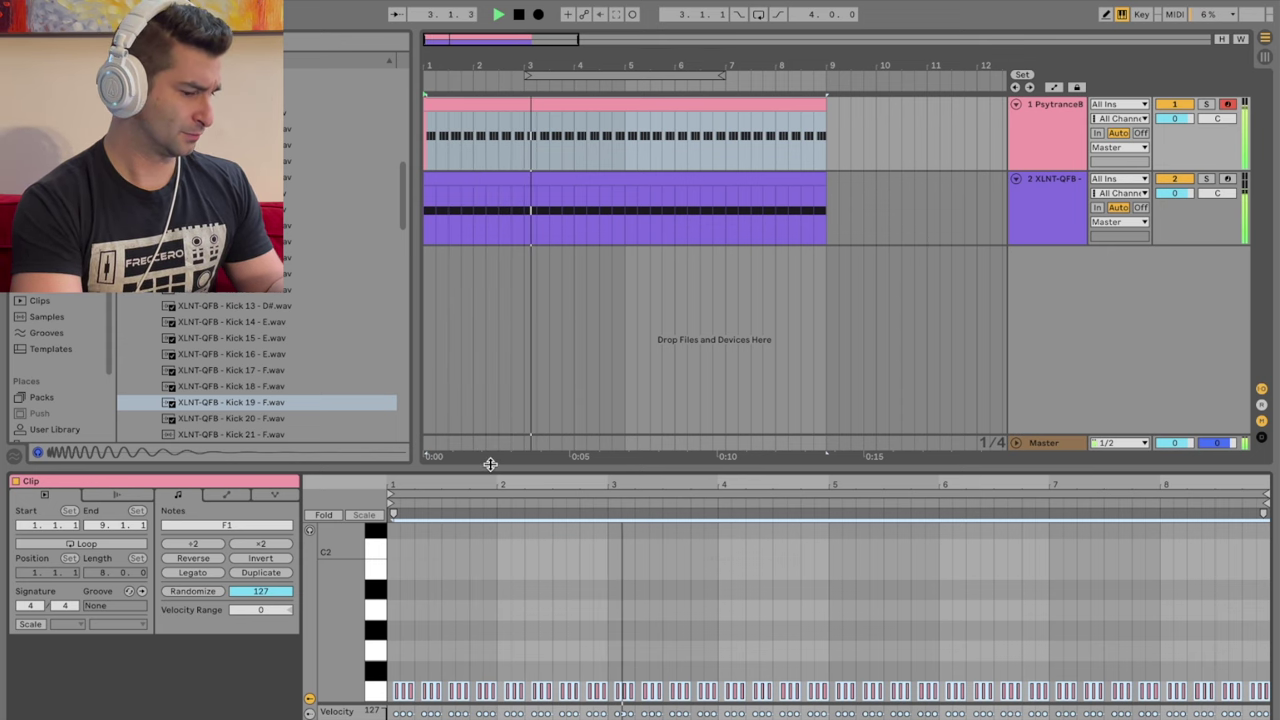
# Step: Enlarge the note editor and delete the middle bass note of beats 1 and 2 in the first bar
pyautogui.moveTo(489, 463)
pyautogui.mouseDown()
pyautogui.moveTo(433, 310)
pyautogui.moveTo(458, 440)
pyautogui.mouseUp()
pyautogui.click(459, 441)
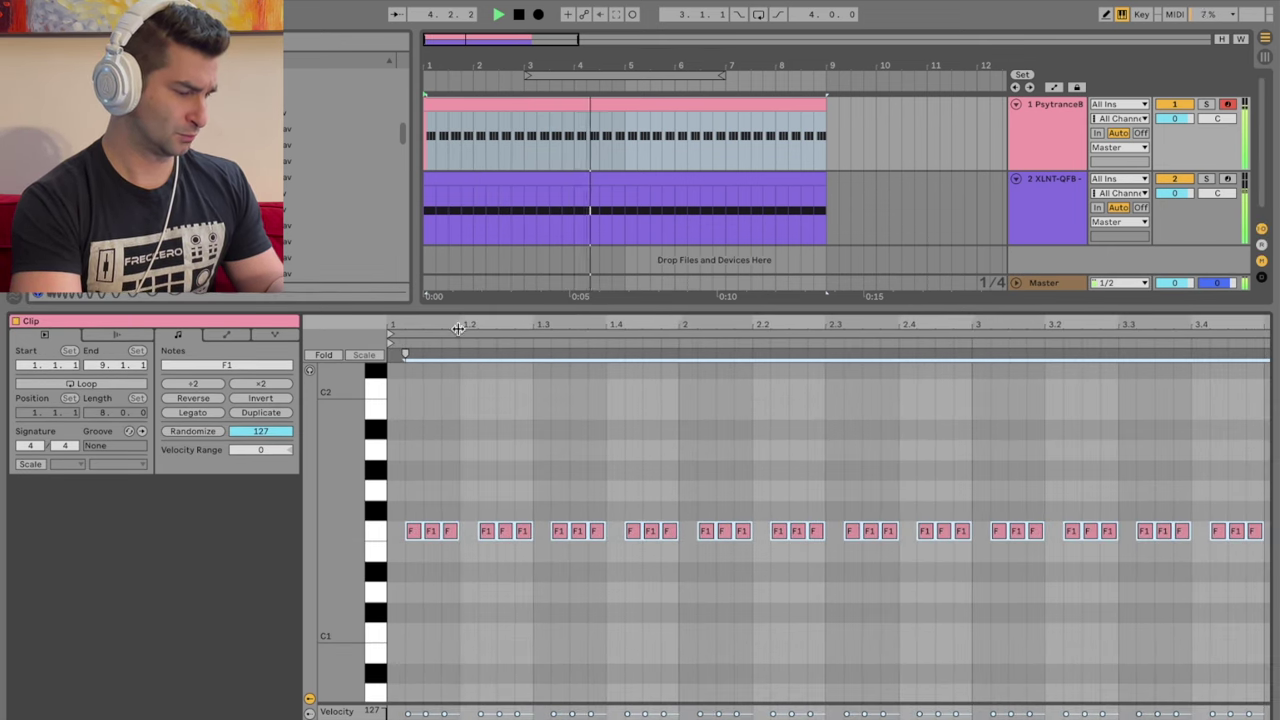
pyautogui.doubleClick(431, 533)
pyautogui.press('space')
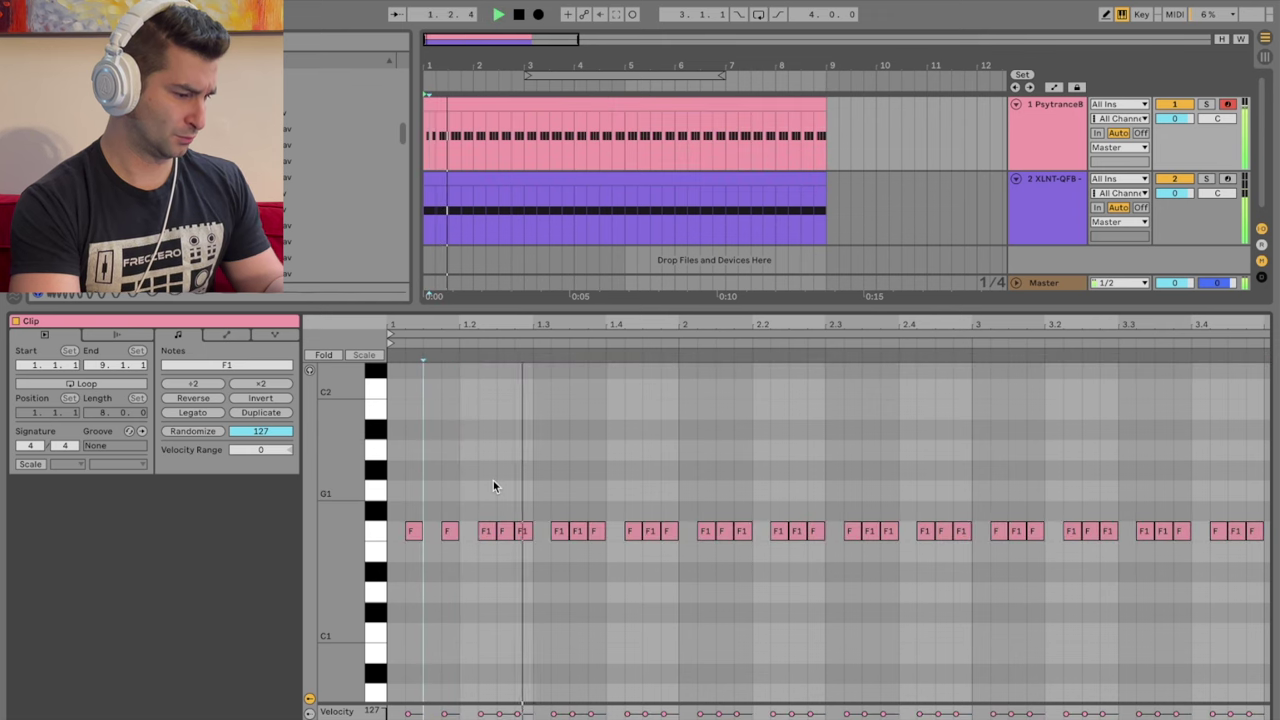
pyautogui.doubleClick(504, 531)
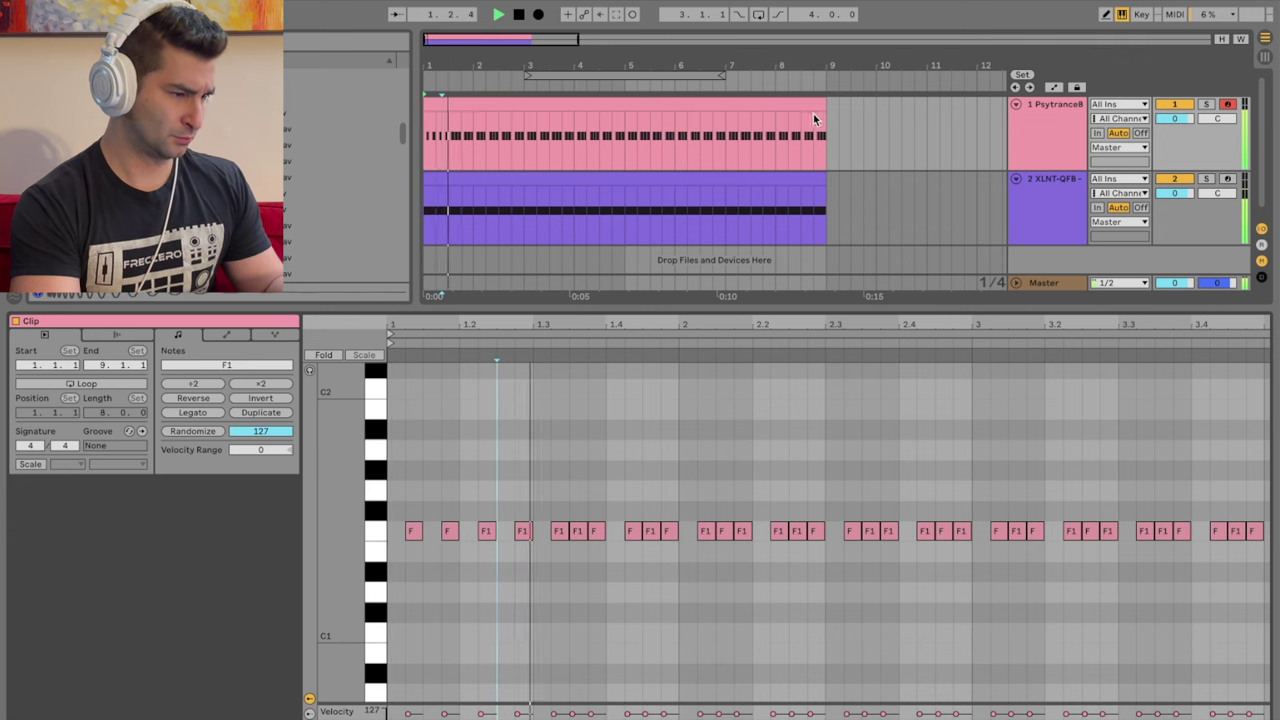
pyautogui.press('space')
# Step: Trim the bass clip to its first bar and duplicate it three times up to bar 5
pyautogui.moveTo(815, 103); pyautogui.dragTo(474, 106)
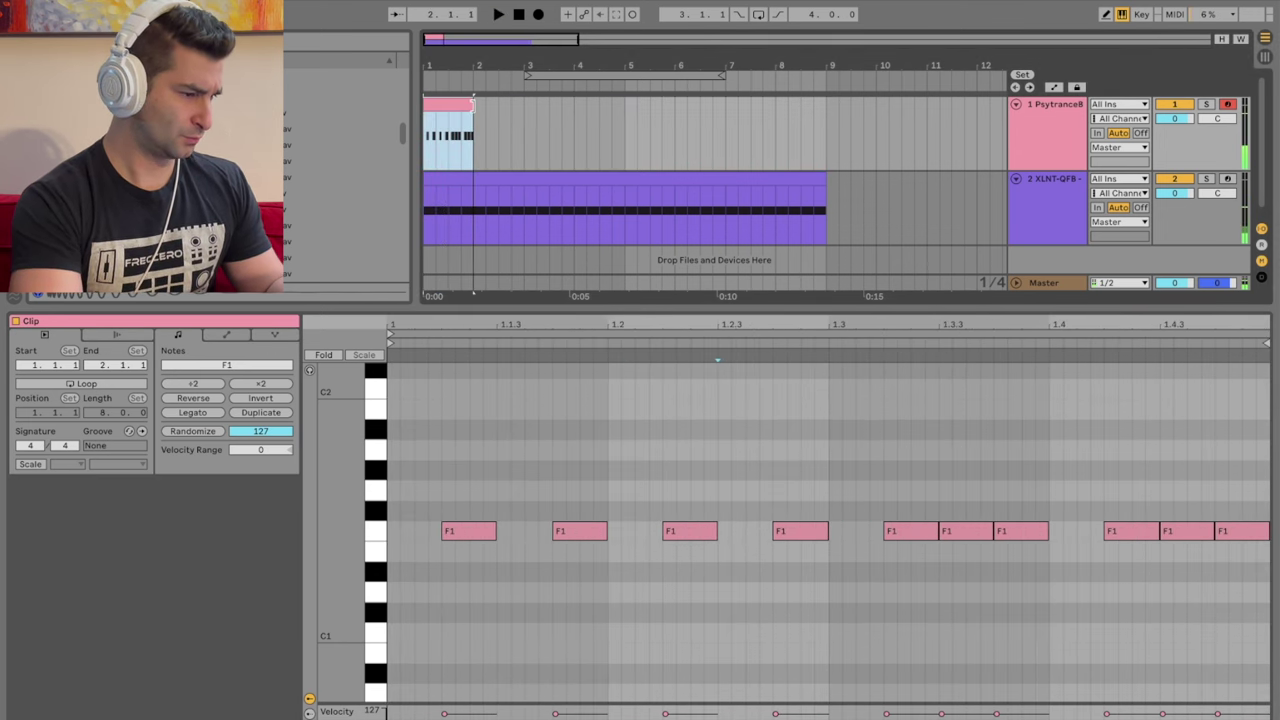
pyautogui.hotkey('ctrl', 'd')
pyautogui.hotkey('ctrl', 'd')
pyautogui.hotkey('ctrl', 'd')
# Step: Open the PsytranceBass plugin window from the bass track's devices and load the preset Bass 01
pyautogui.click(1040, 212)
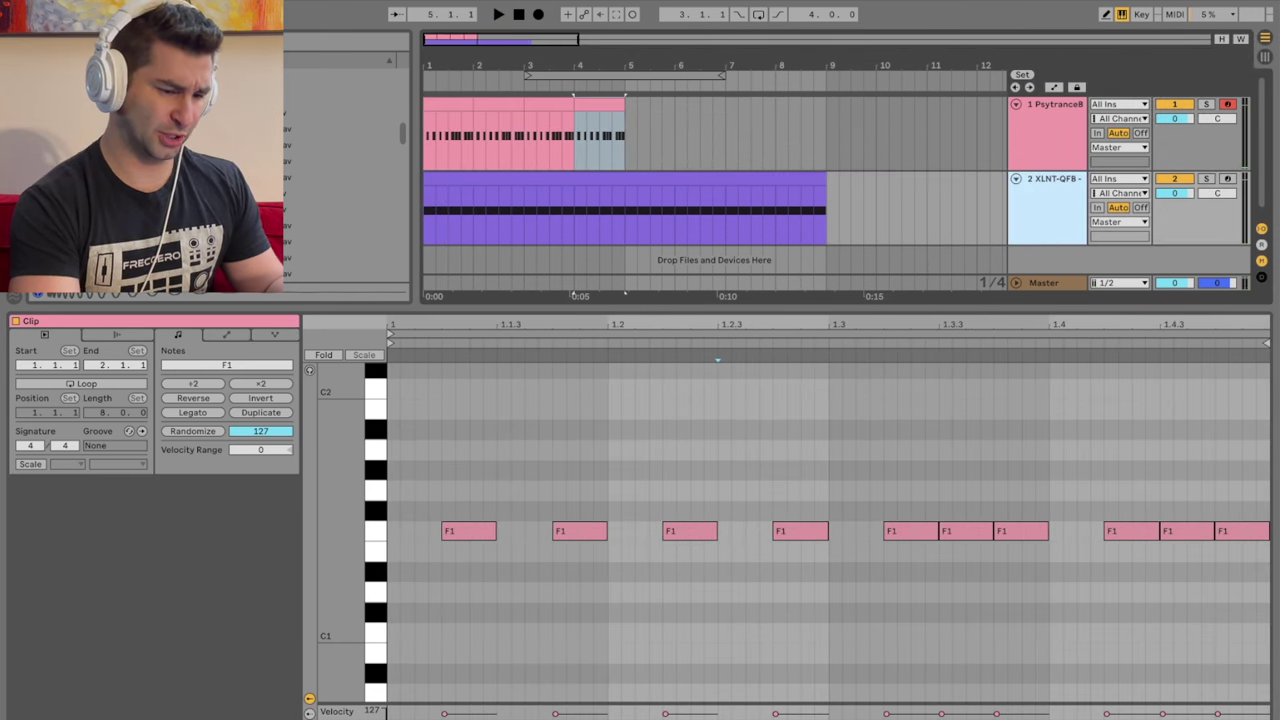
pyautogui.click(1040, 108)
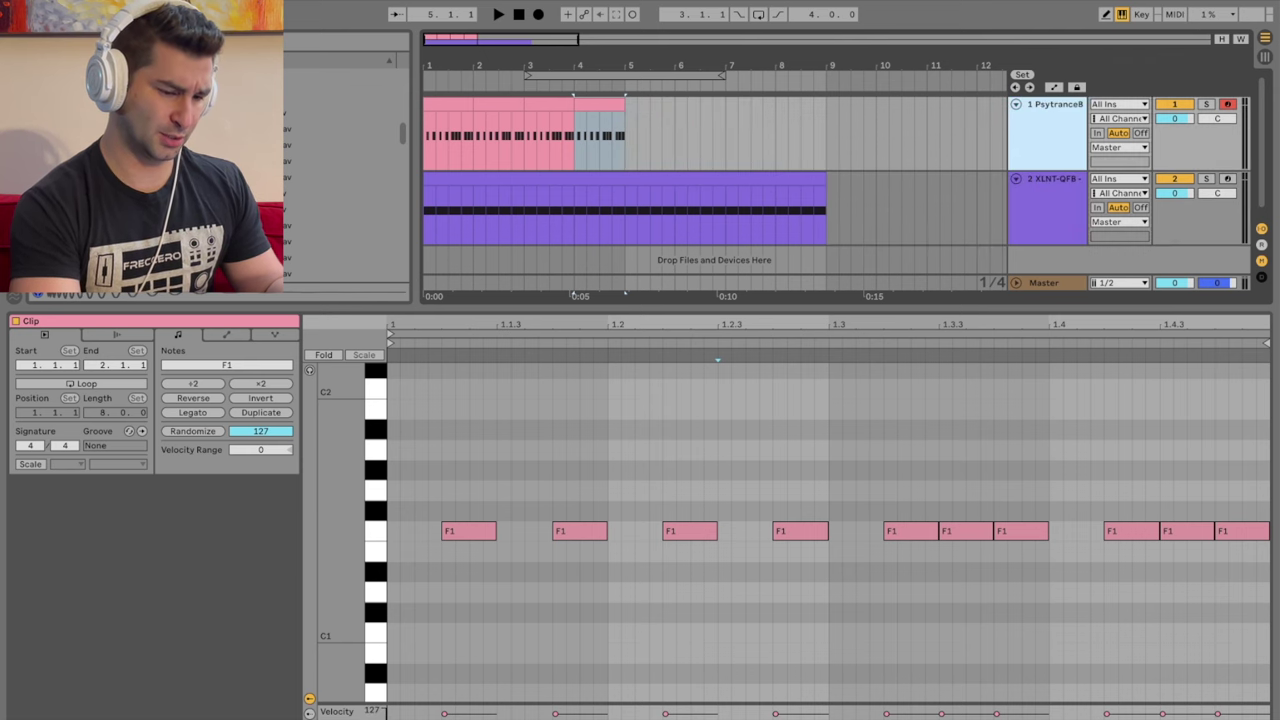
pyautogui.hotkey('shift', 'Tab')
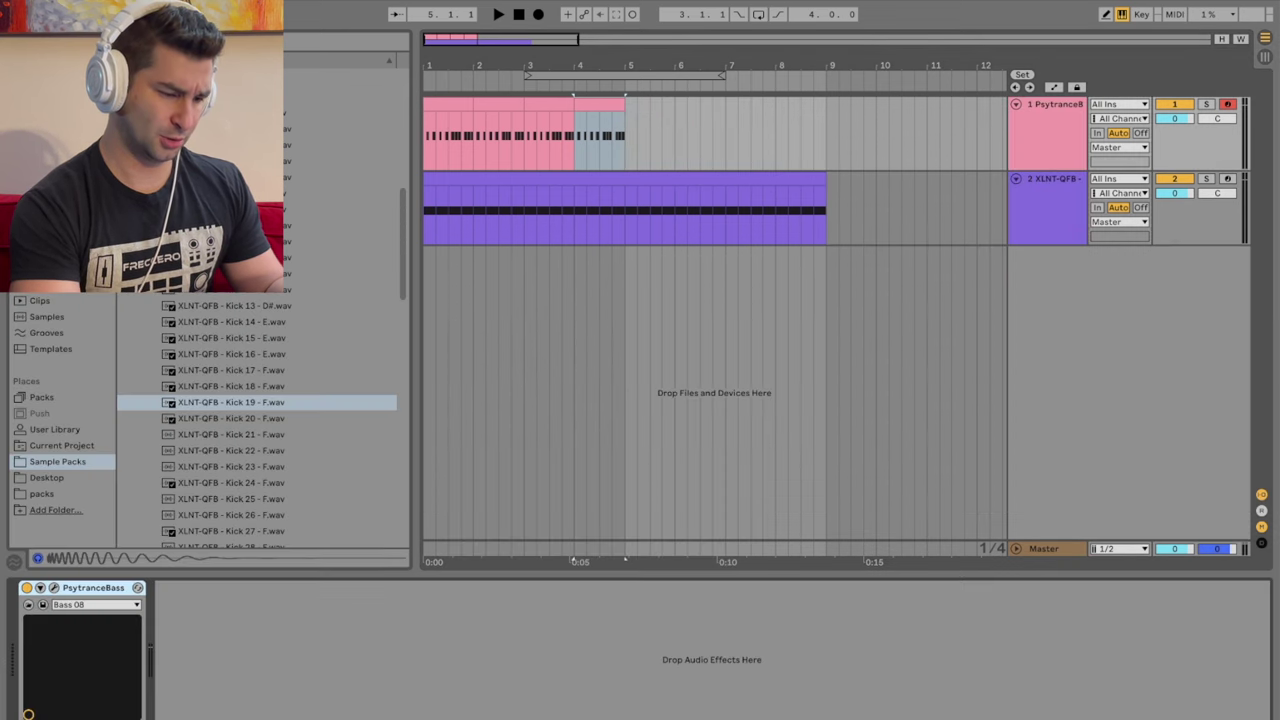
pyautogui.click(53, 588)
pyautogui.click(740, 594)
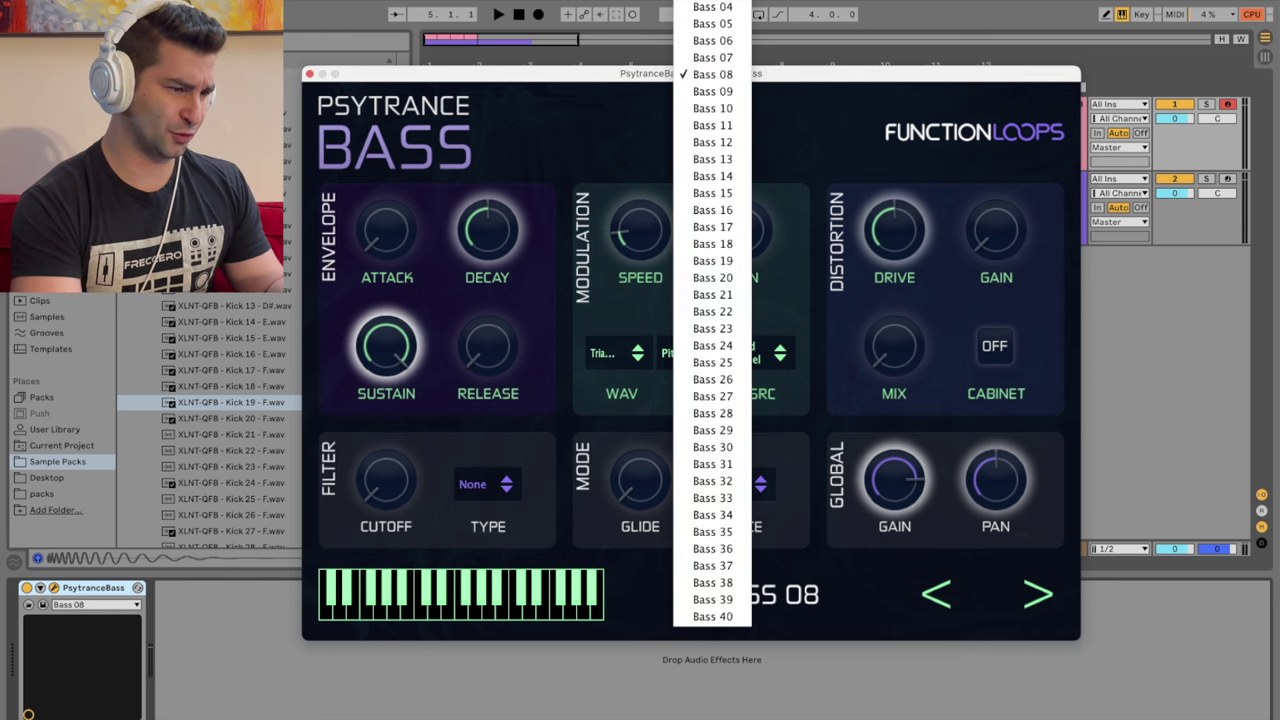
pyautogui.click(712, 2)
# Step: Listen to the new bass preset, close the plugin window and replay the kick and bass from the start
pyautogui.press('space')
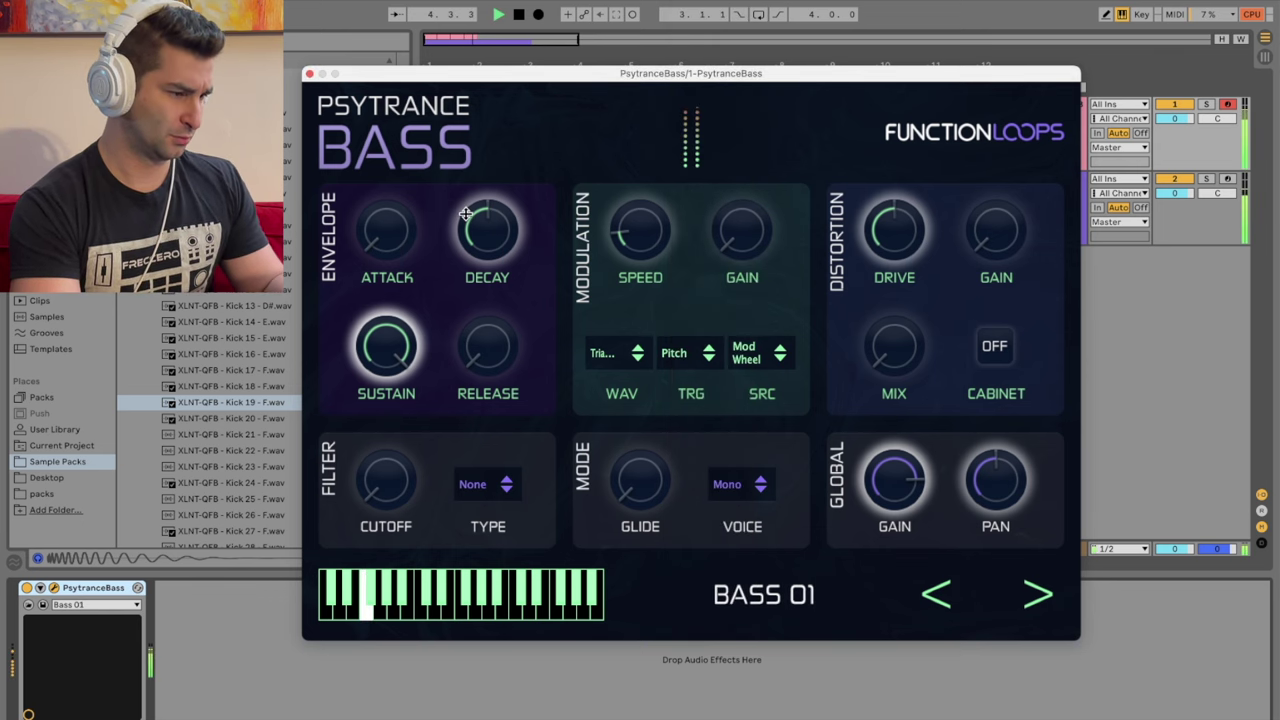
pyautogui.click(310, 75)
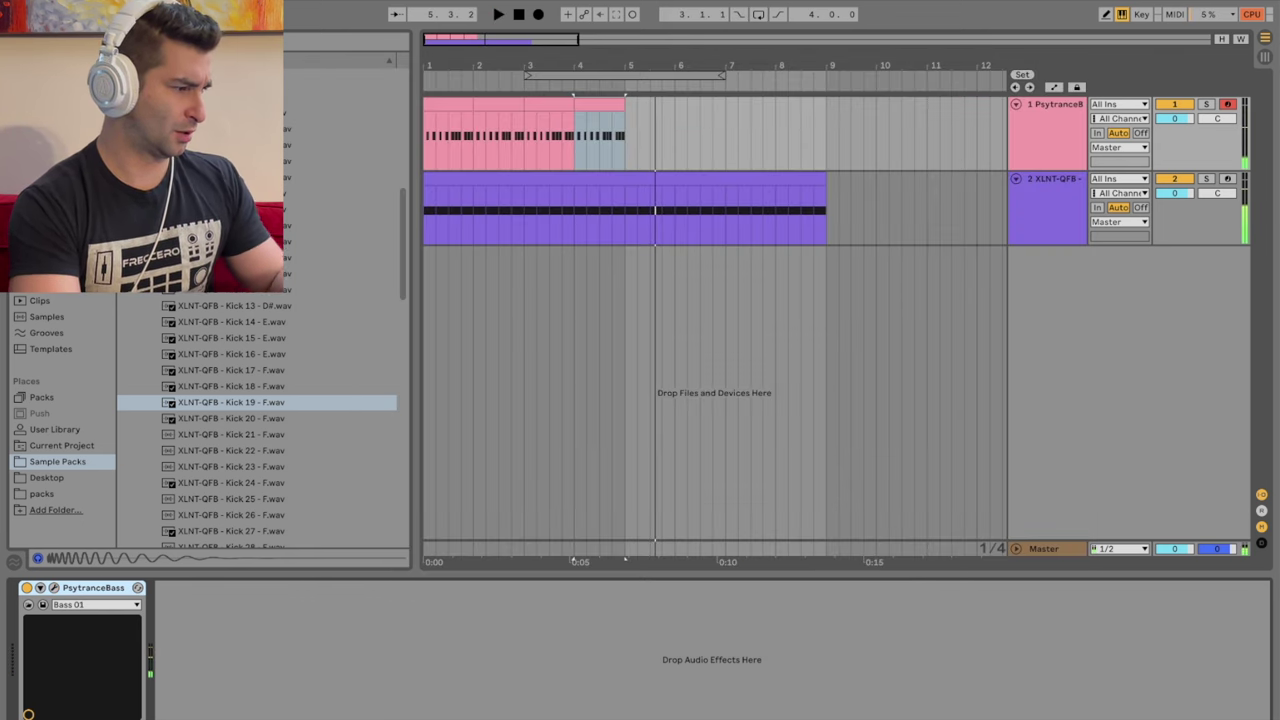
pyautogui.click(518, 14)
pyautogui.click(498, 14)
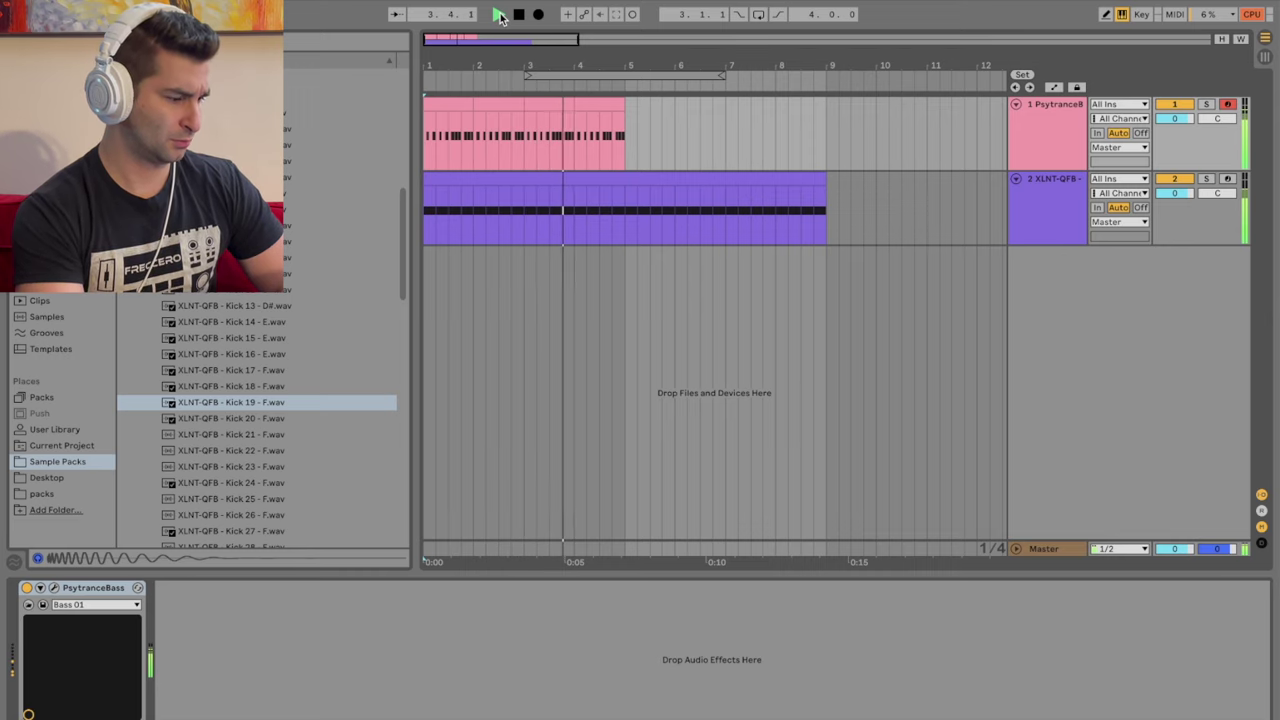
# Step: Add the Saturator preset Sub Saturator.adv after PsytranceBass on the bass track and play back the pattern
pyautogui.click(55, 236)
pyautogui.scroll(-5, 140, 402)
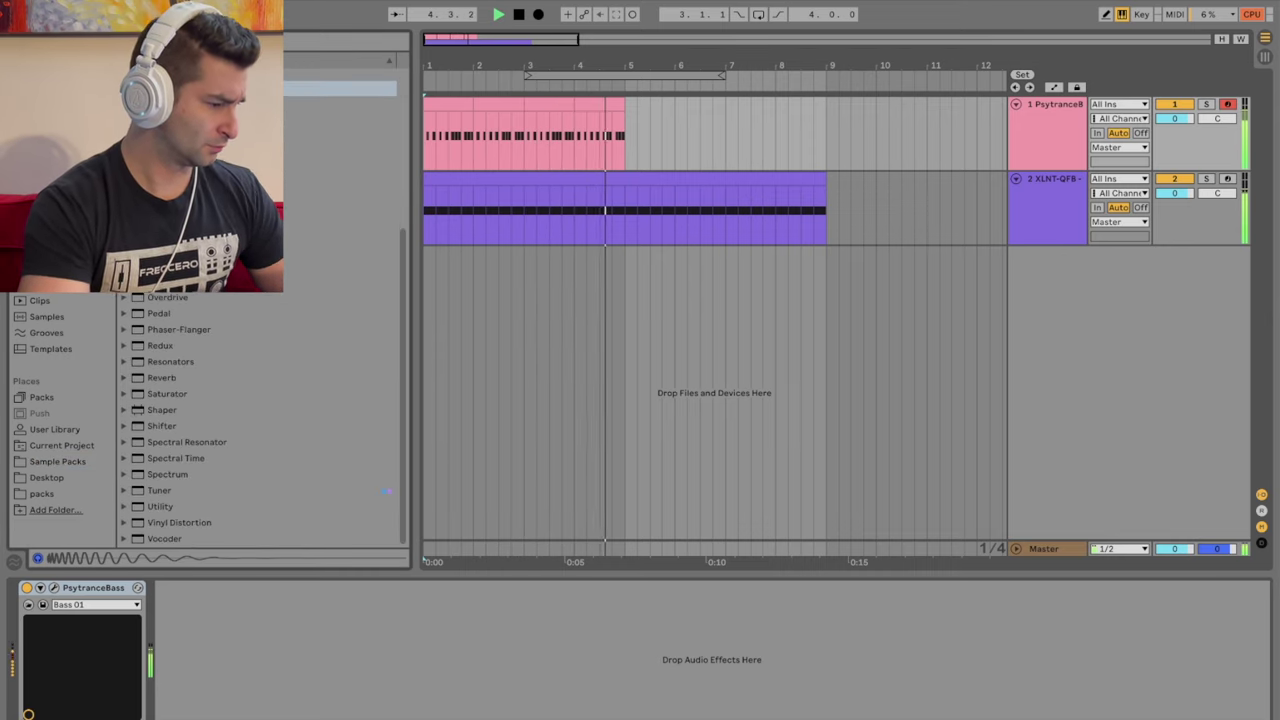
pyautogui.click(145, 393)
pyautogui.click(152, 410)
pyautogui.click(158, 426)
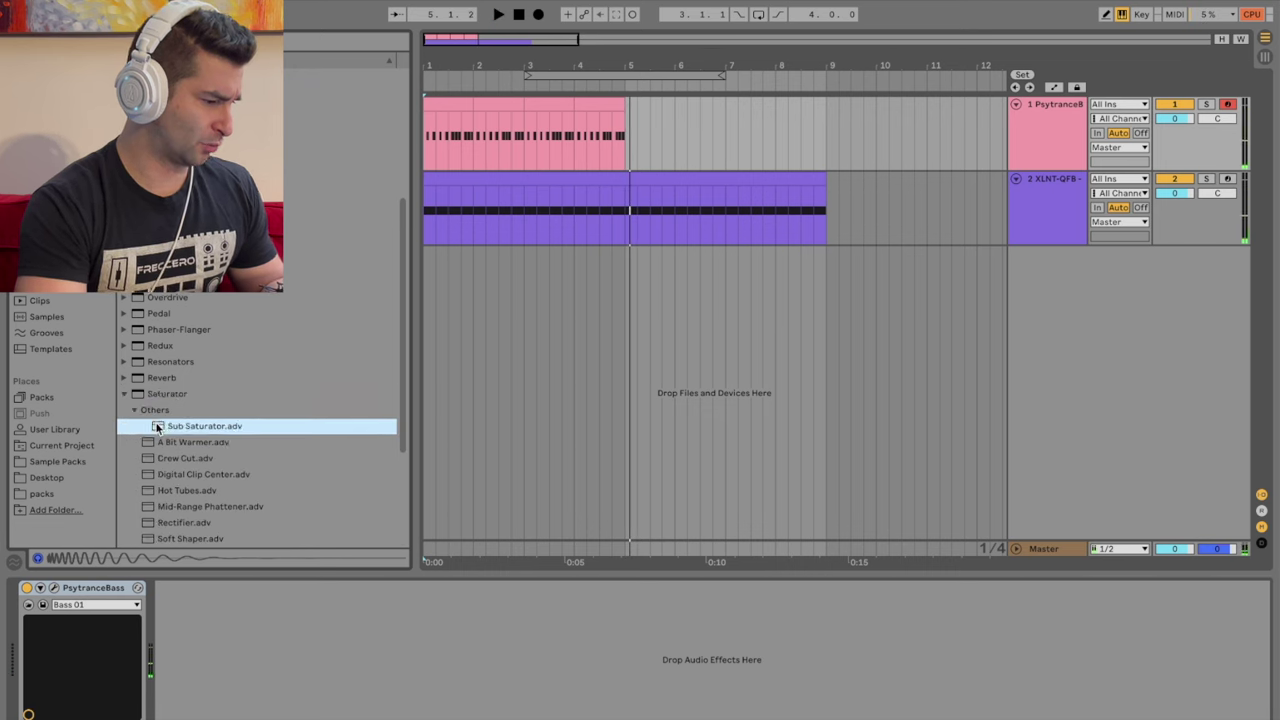
pyautogui.doubleClick(158, 426)
pyautogui.press('space')
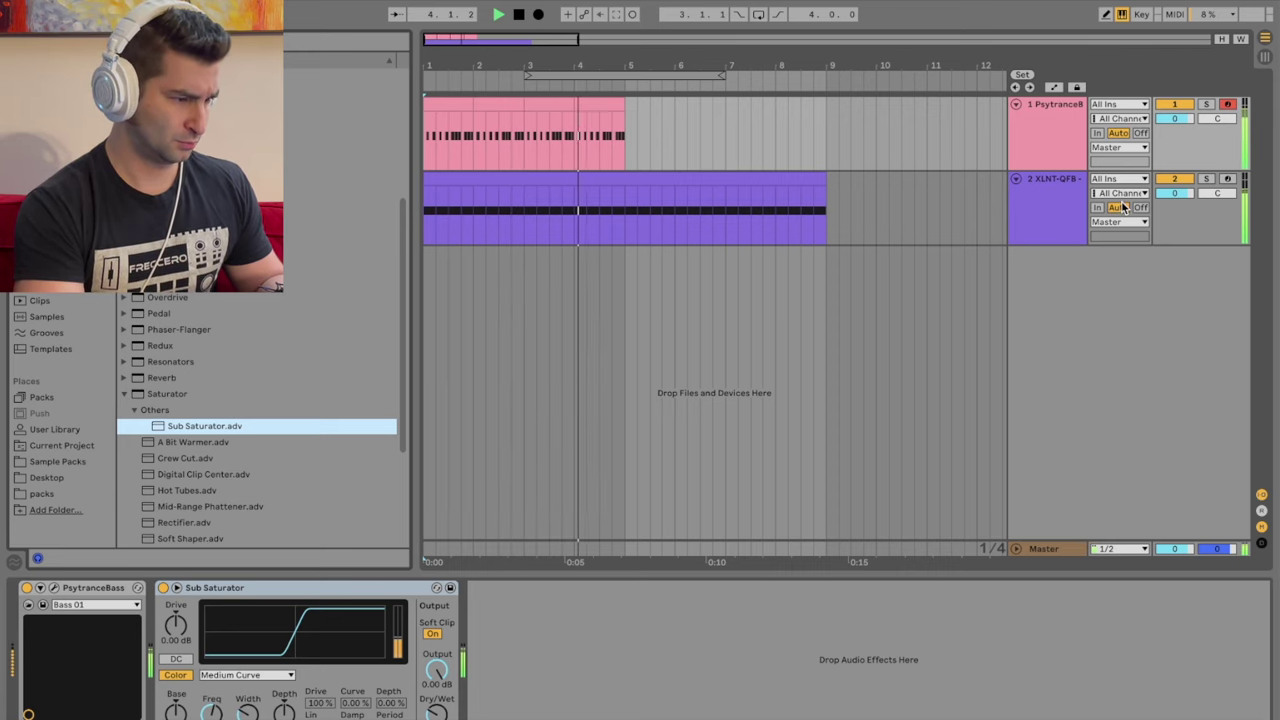
pyautogui.press('space')
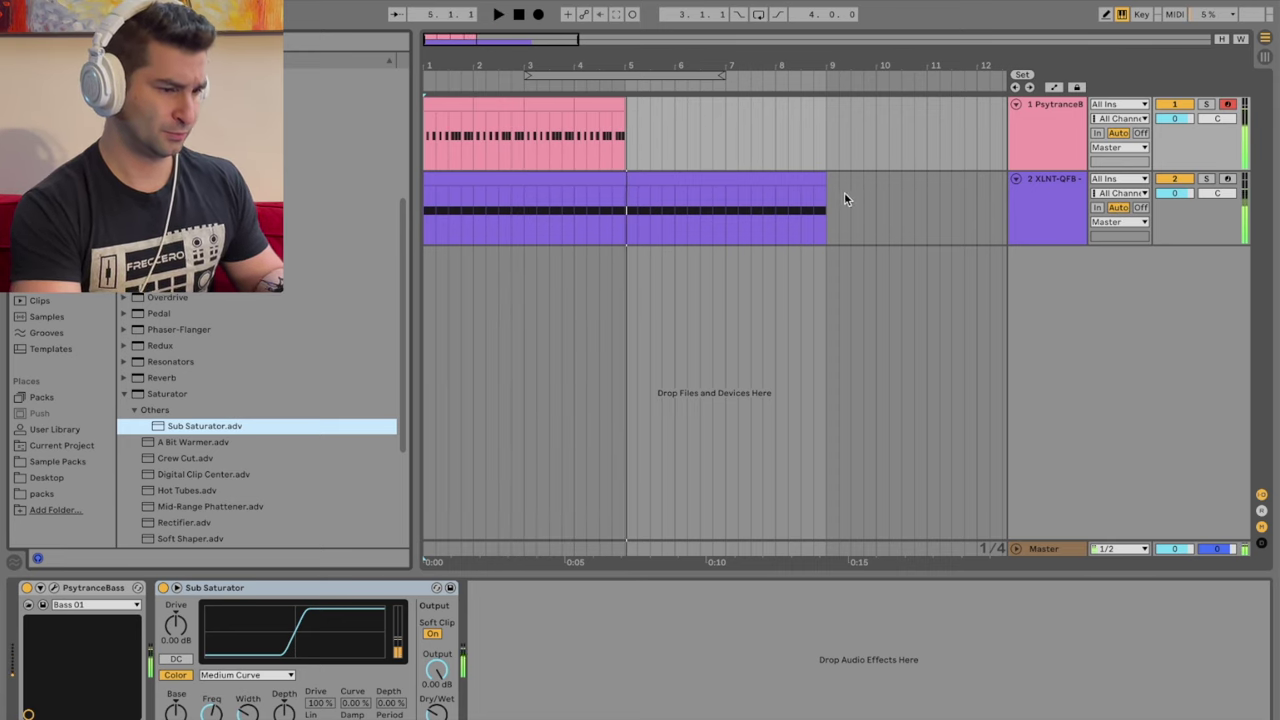
pyautogui.press('space')
# Step: Replace the kick track's sample with XLNT-QFB - Kick 18 - F.wav from Sample Packs and replay from the start
pyautogui.click(966, 214)
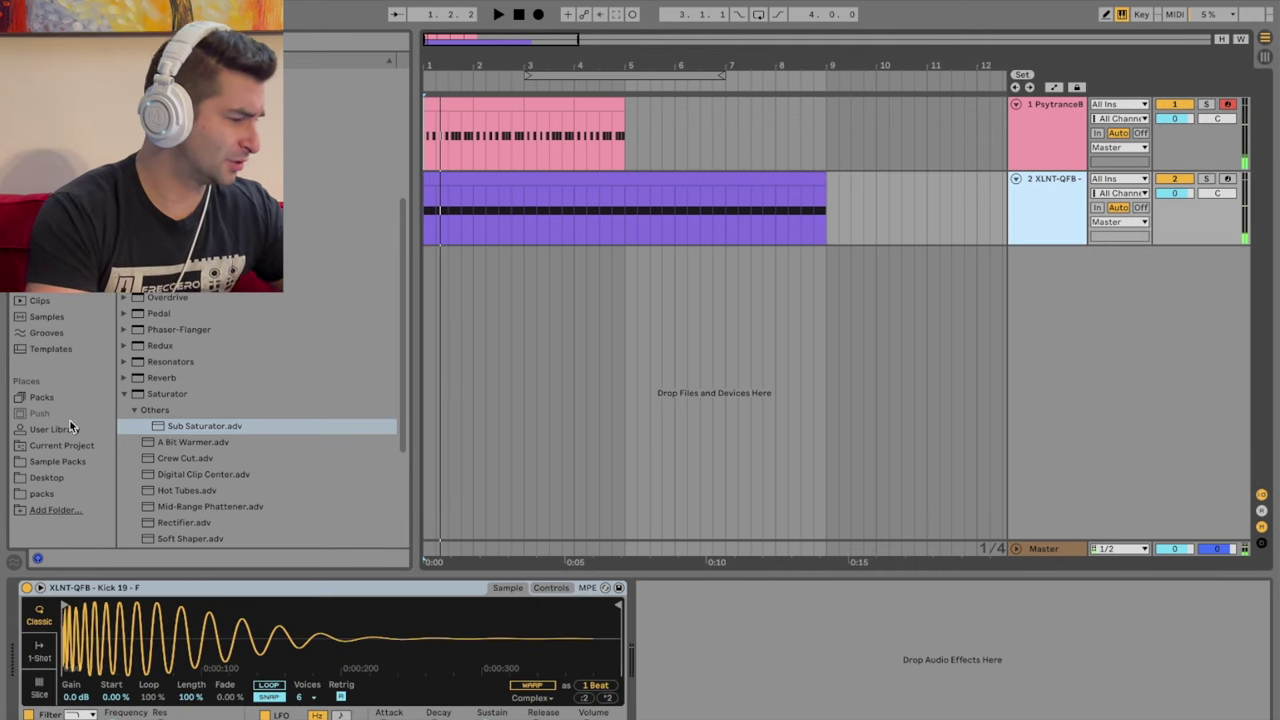
pyautogui.click(57, 461)
pyautogui.click(234, 389)
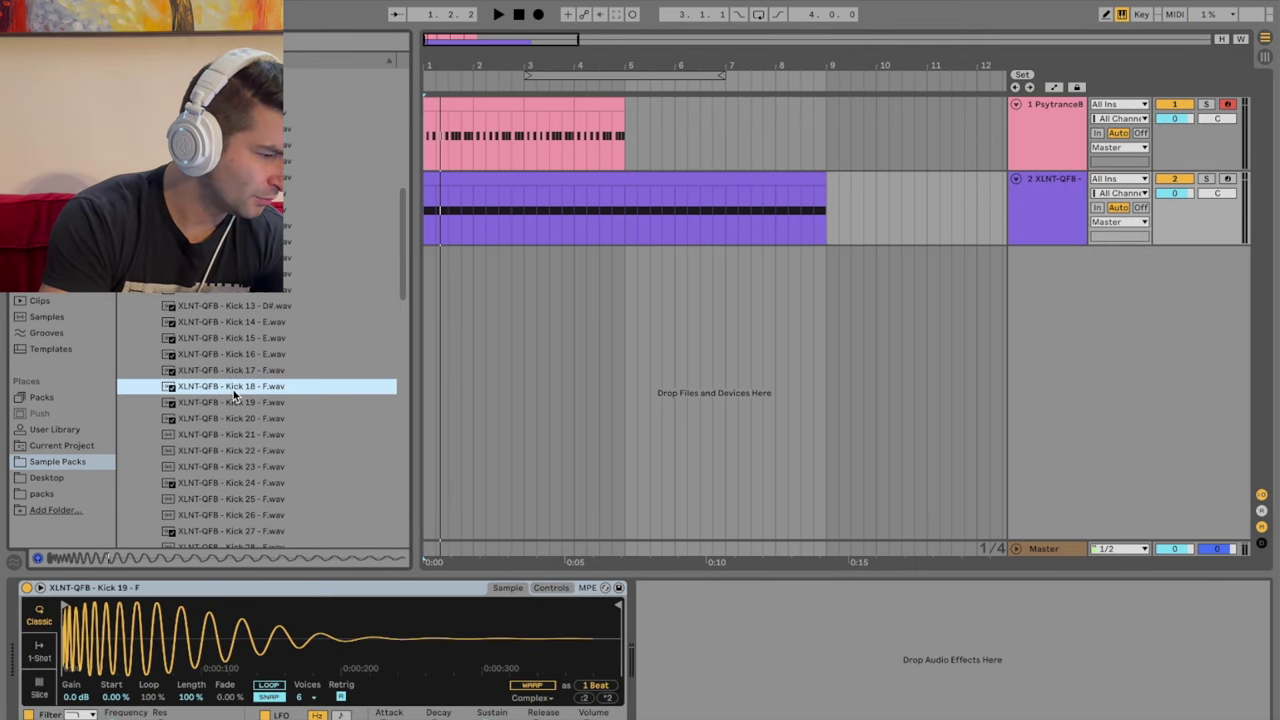
pyautogui.doubleClick(234, 390)
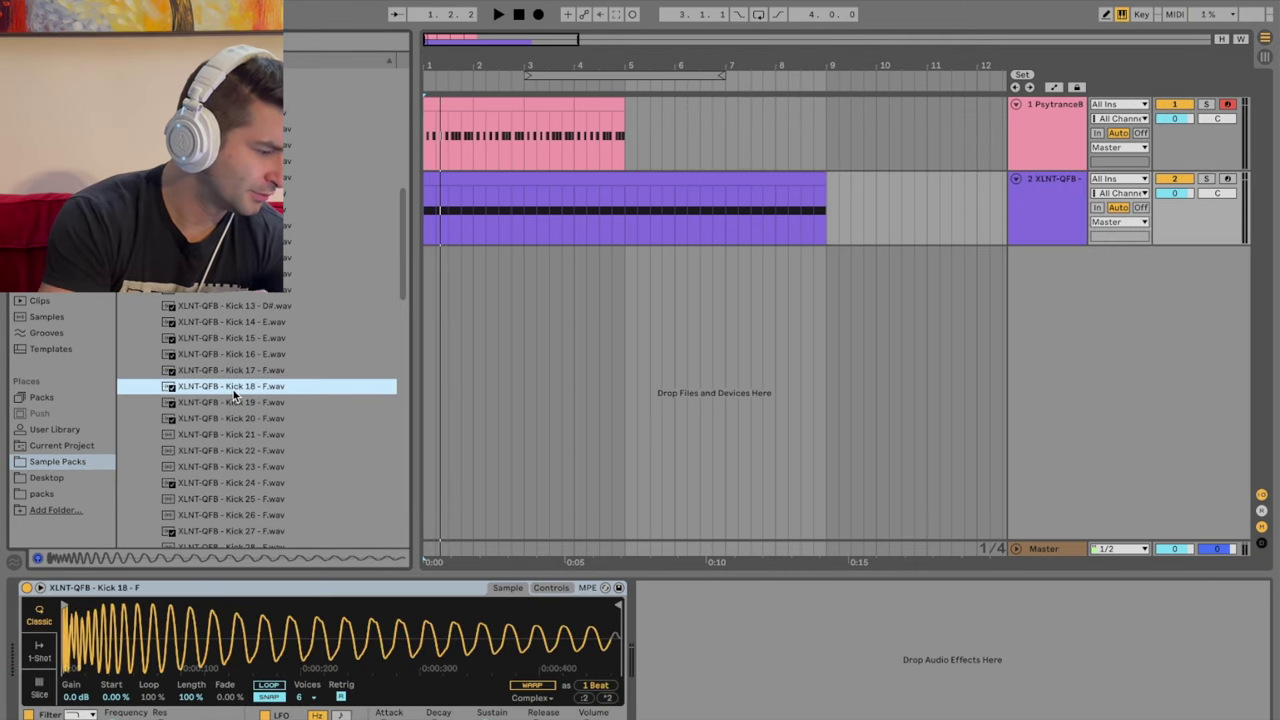
pyautogui.click(518, 15)
pyautogui.click(498, 15)
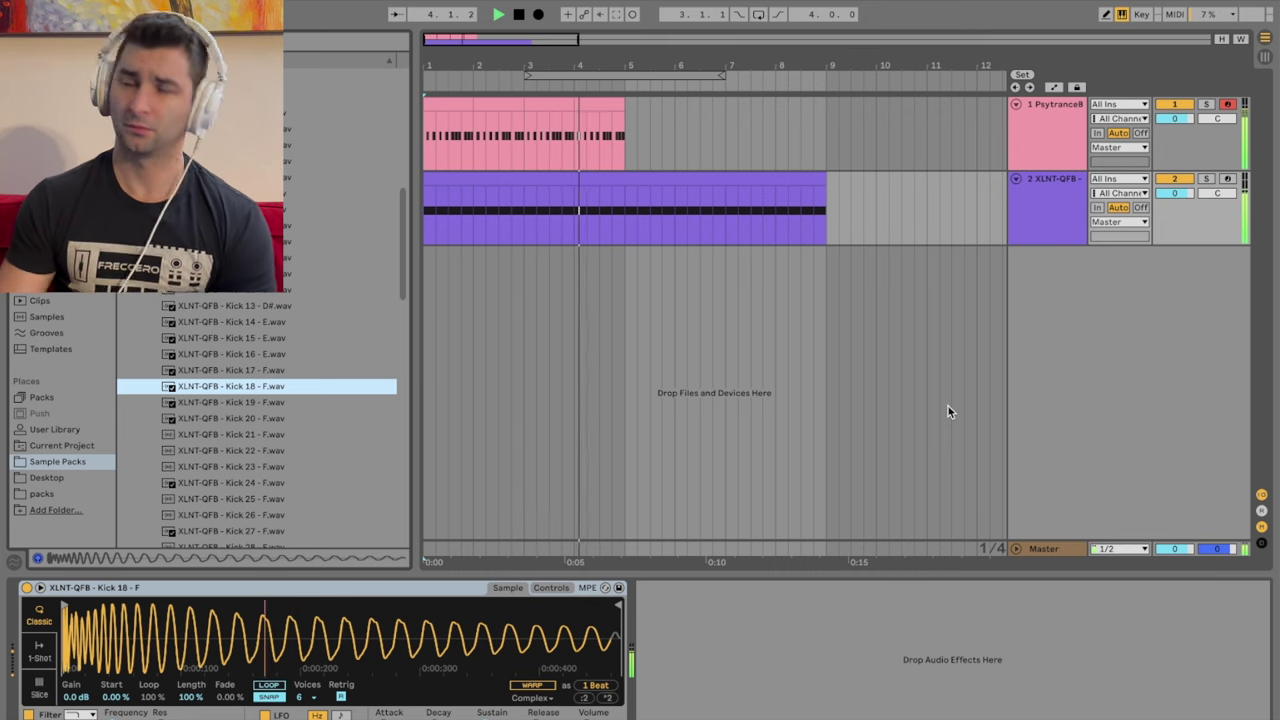
# Step: Consolidate the four one-bar bass clips into one four-bar clip, play it back and open its note editor
pyautogui.moveTo(626, 105); pyautogui.dragTo(454, 99)
pyautogui.press('space')
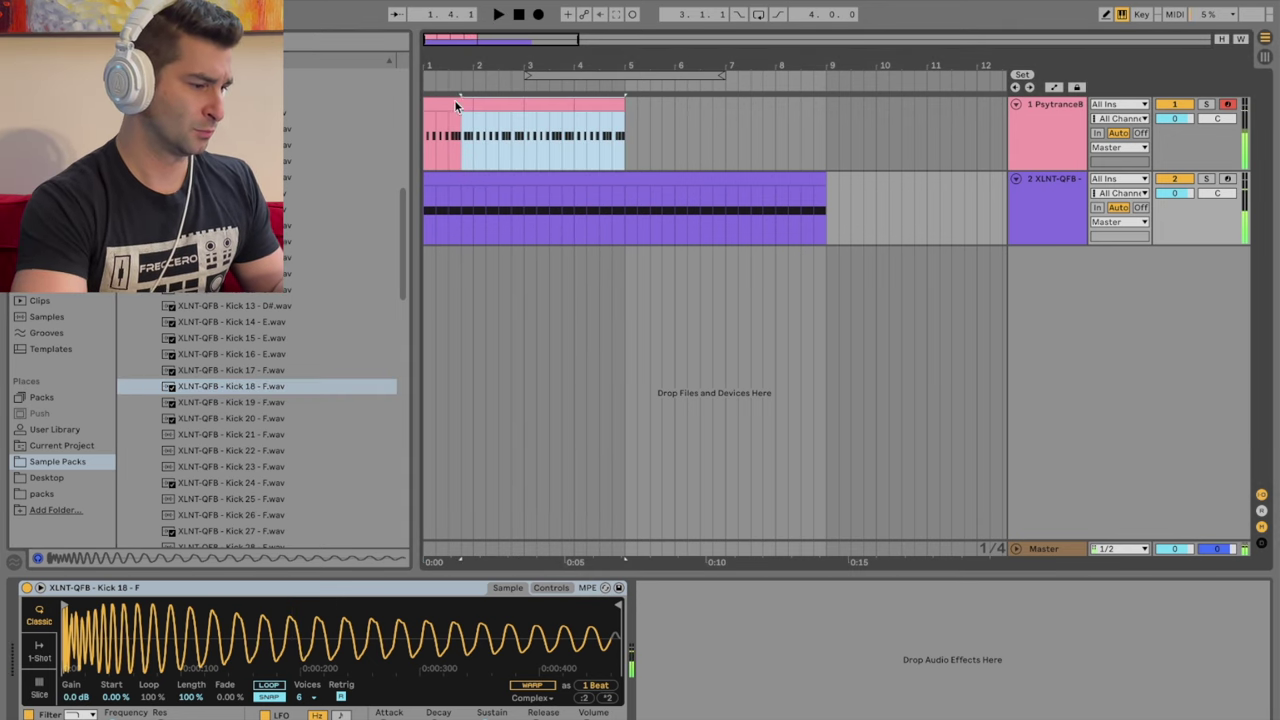
pyautogui.click(454, 99)
pyautogui.press('space')
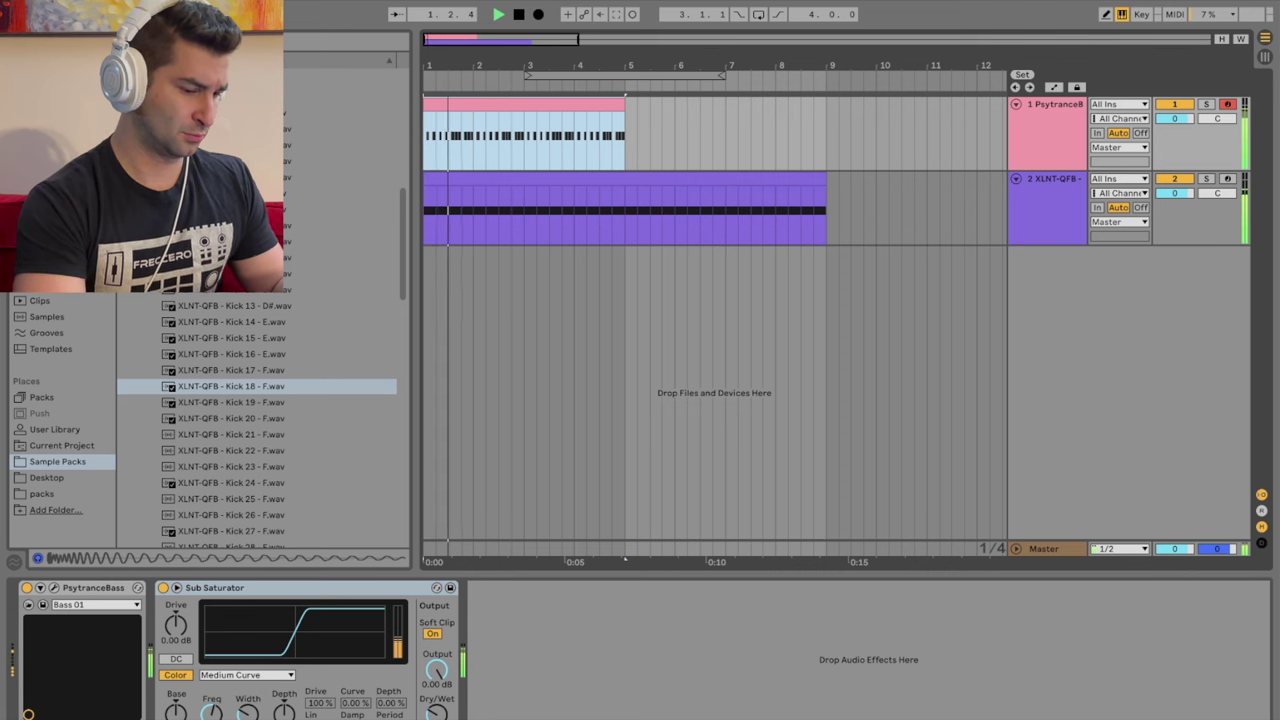
pyautogui.hotkey('shift', 'Tab')
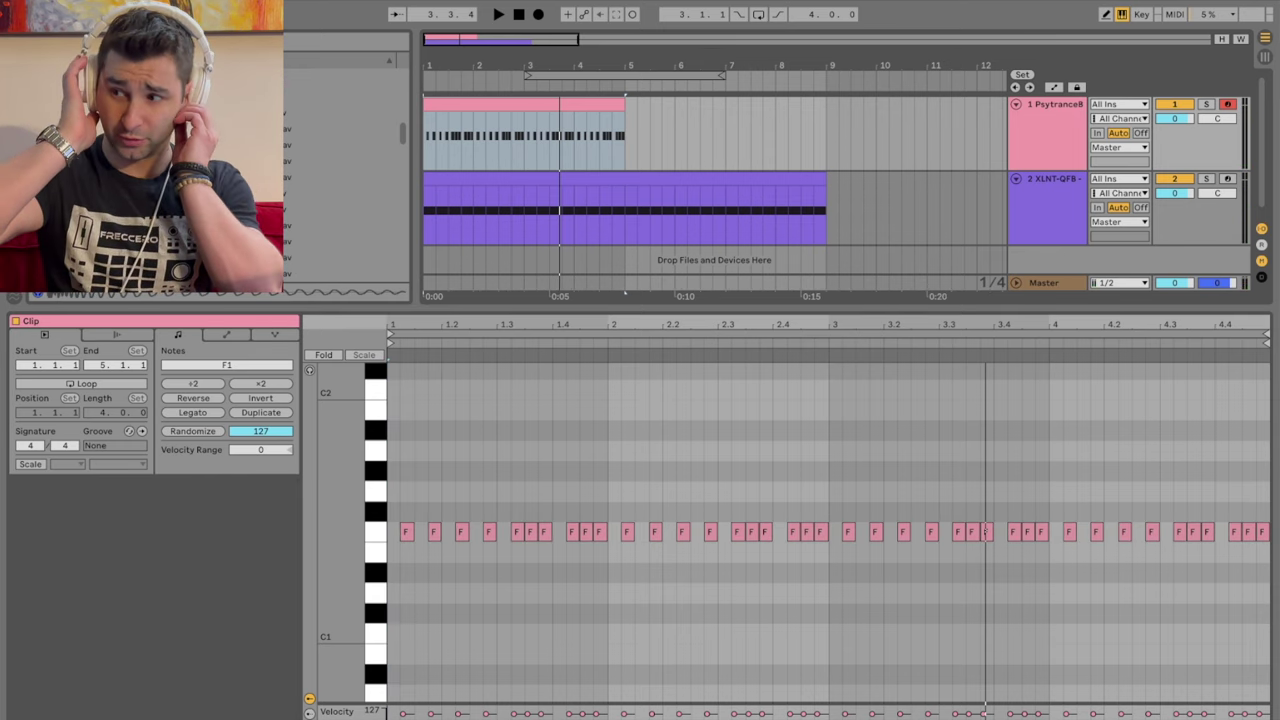
# Step: Switch PsytranceBass to the Bass 38 preset while playing, and unsolo the bass track to hear it with the kick
pyautogui.press('space')
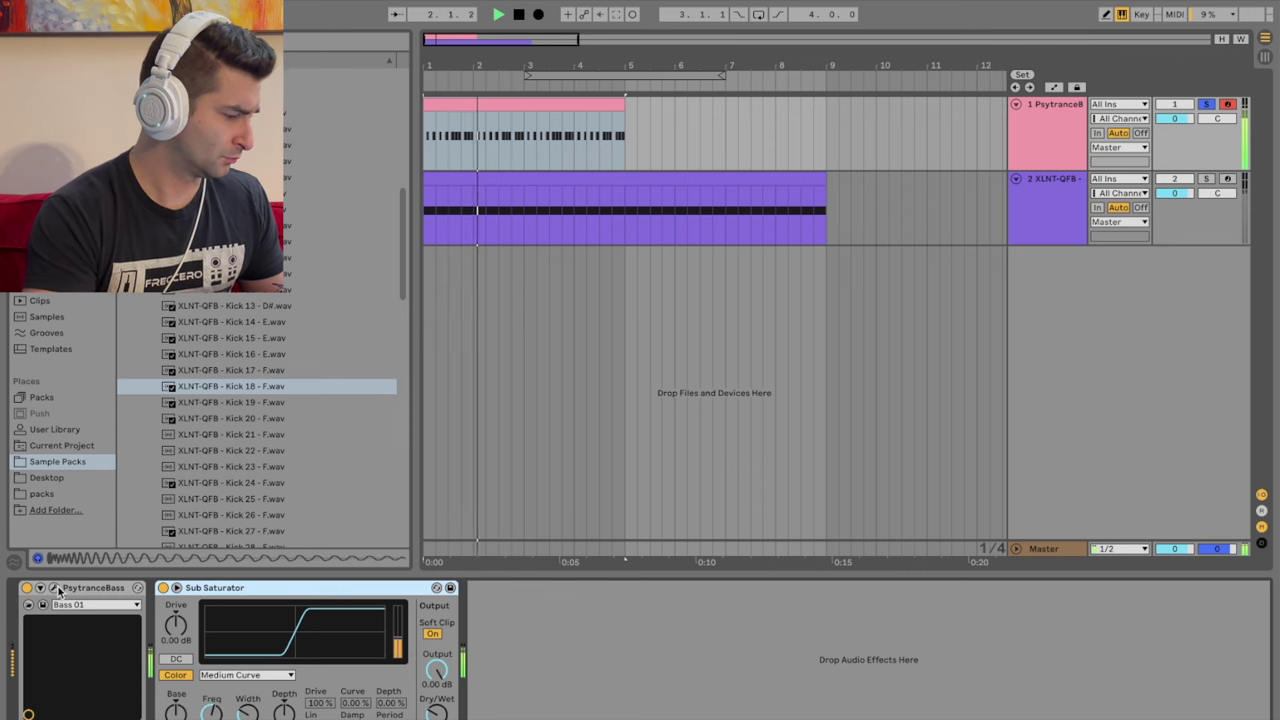
pyautogui.click(55, 588)
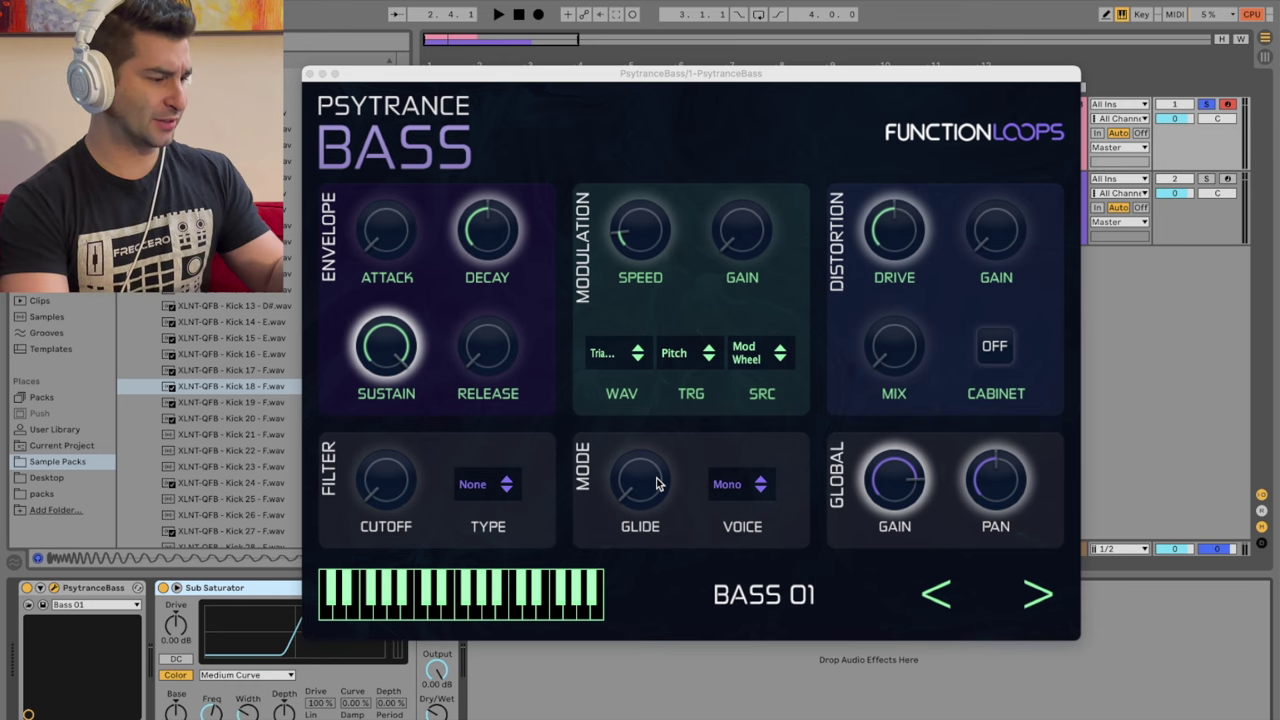
pyautogui.click(838, 609)
pyautogui.click(768, 597)
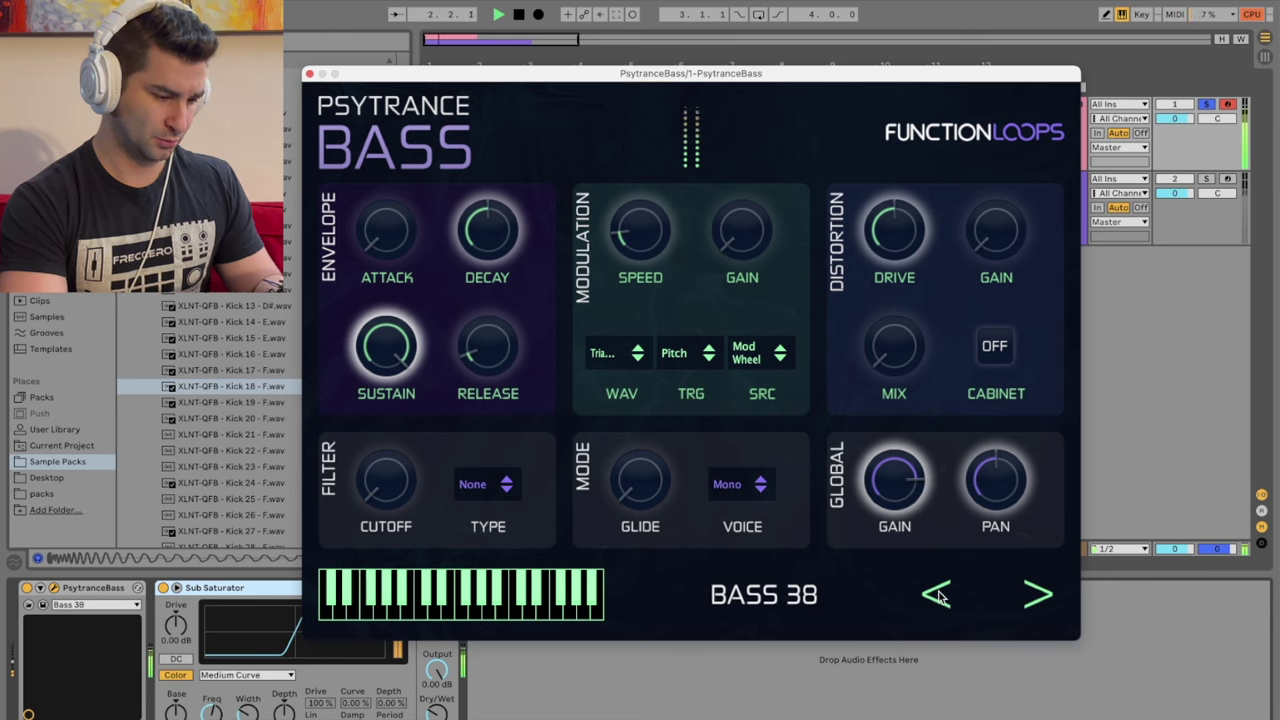
pyautogui.click(1207, 105)
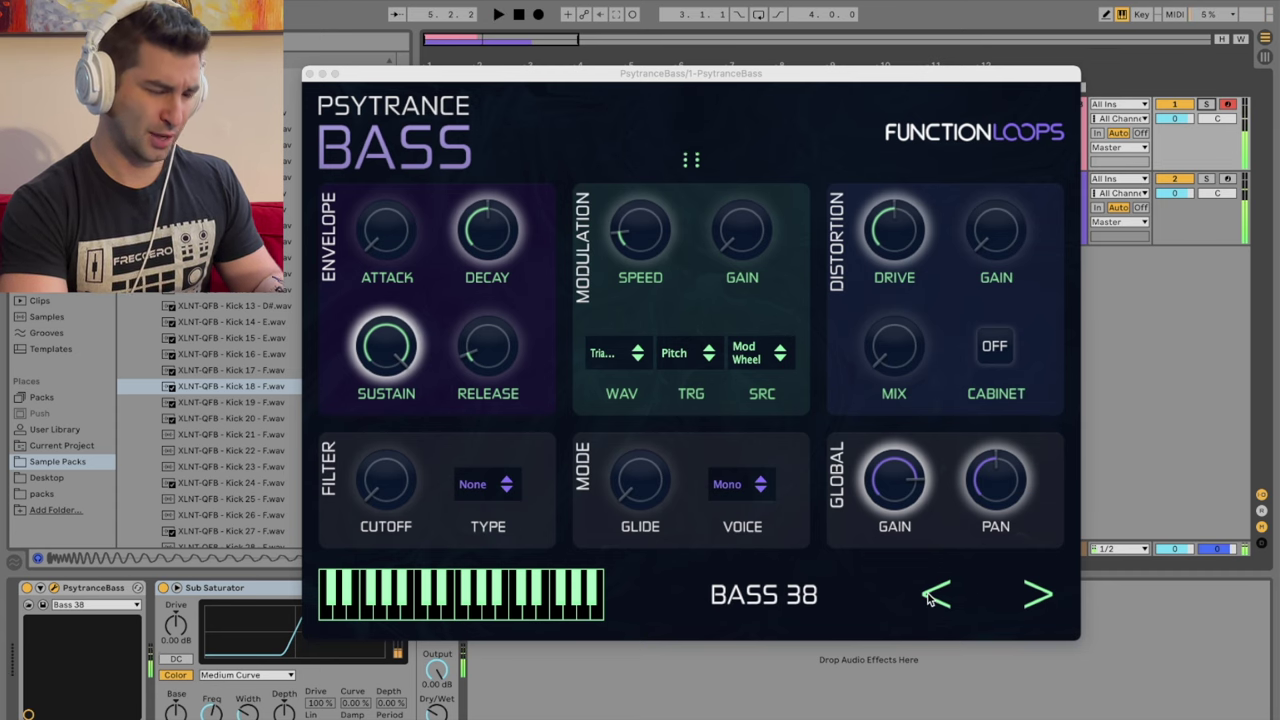
pyautogui.click(310, 73)
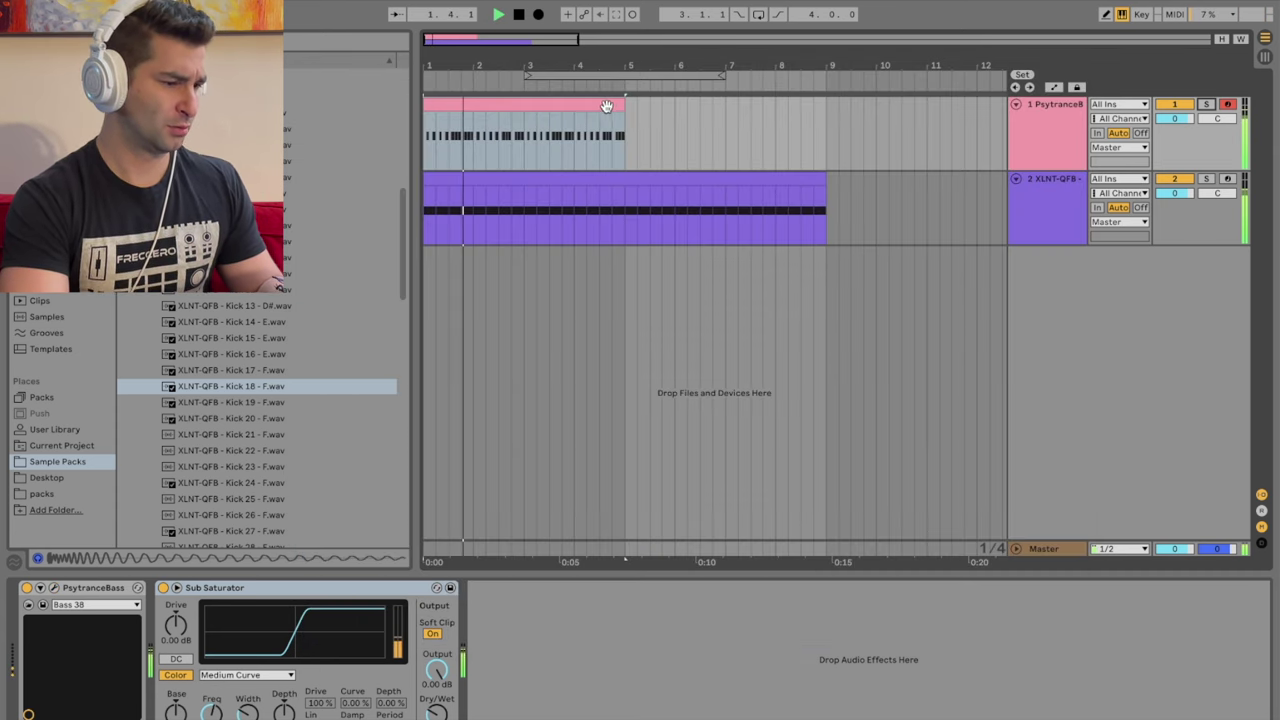
# Step: Duplicate the four-bar bass clip so the bass fills bars 5 to 8 alongside the kick
pyautogui.press('super+d')
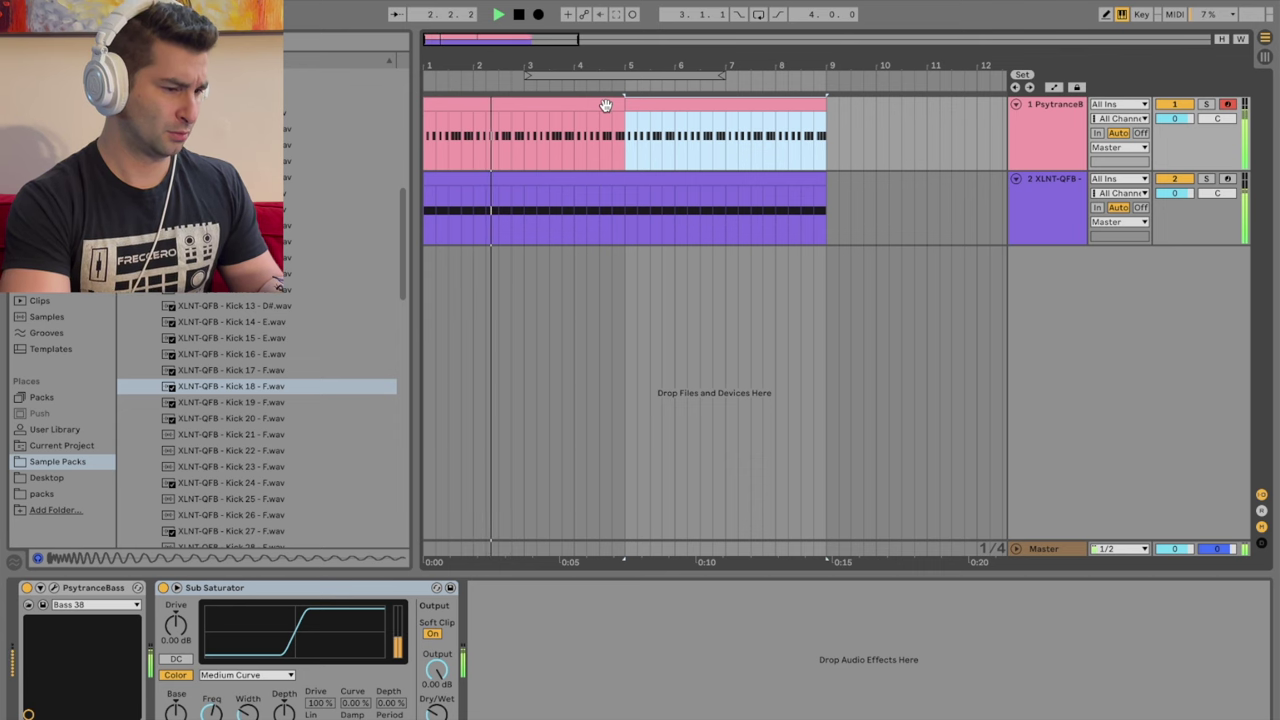
pyautogui.click(1044, 206)
pyautogui.click(1040, 155)
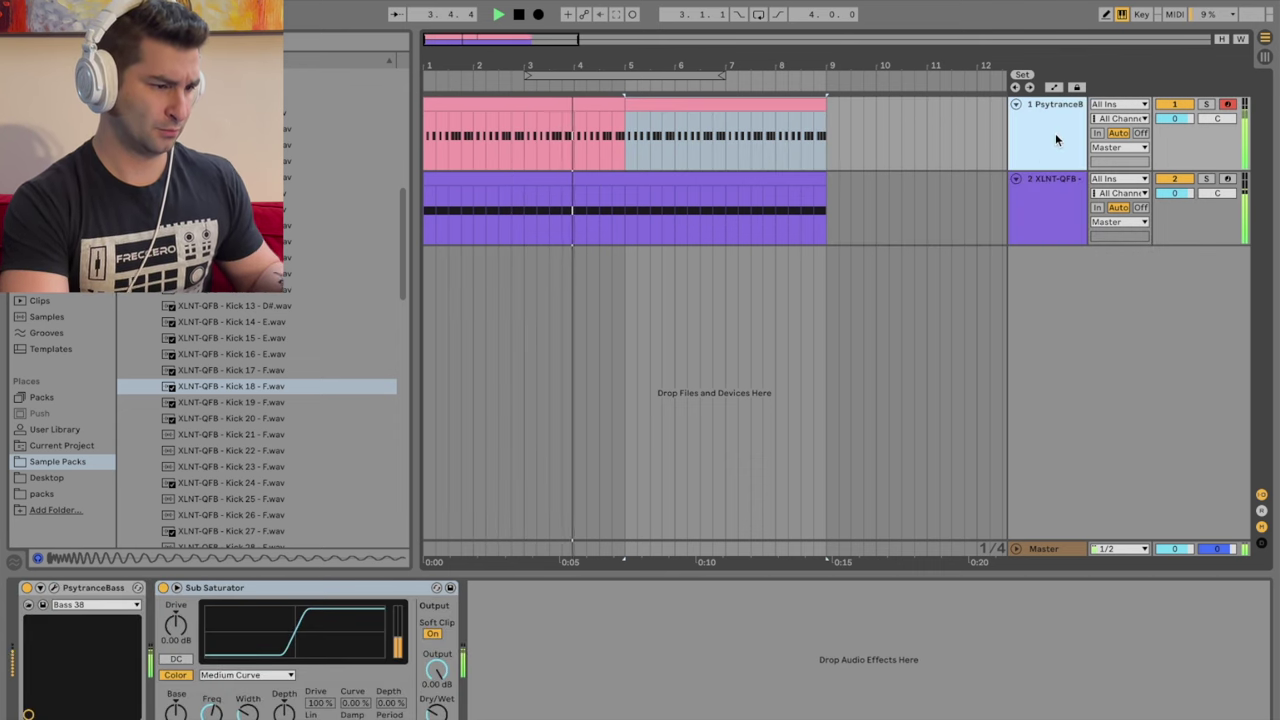
pyautogui.rightClick(1055, 133)
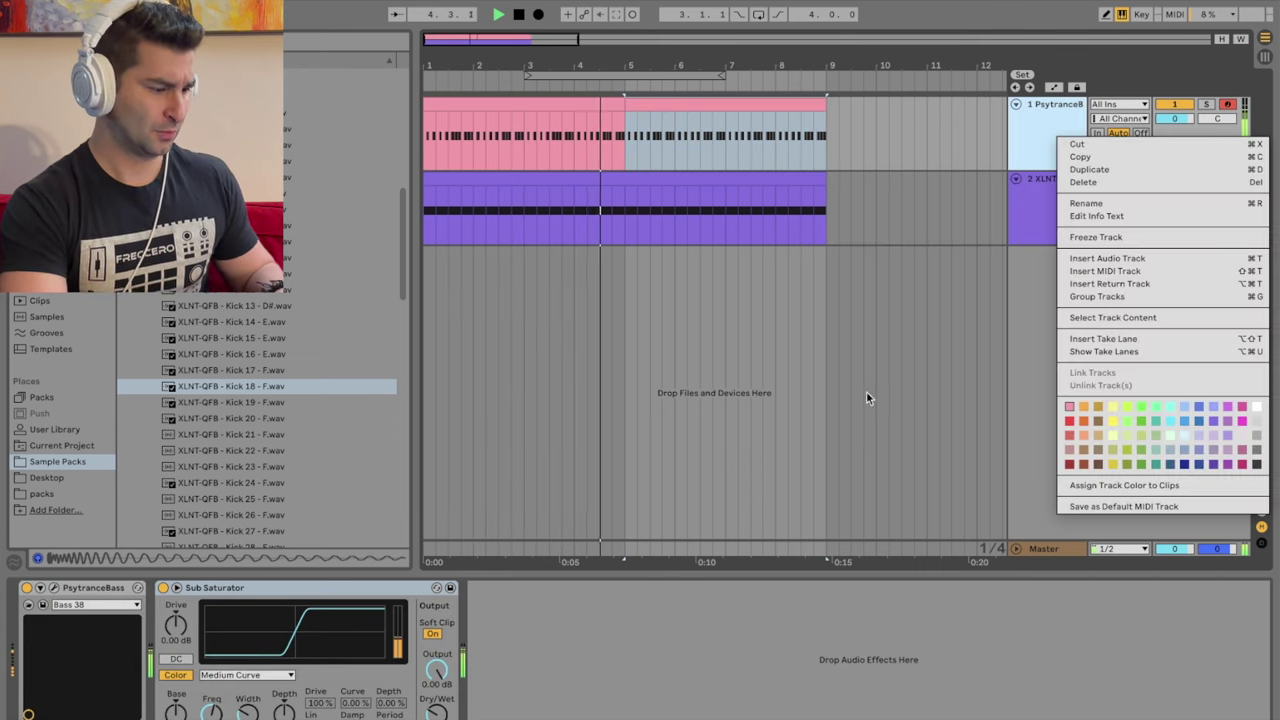
# Step: Step the PsytranceBass presets back through Bass 32 to Bass 31, and play it with the kick
pyautogui.click(54, 589)
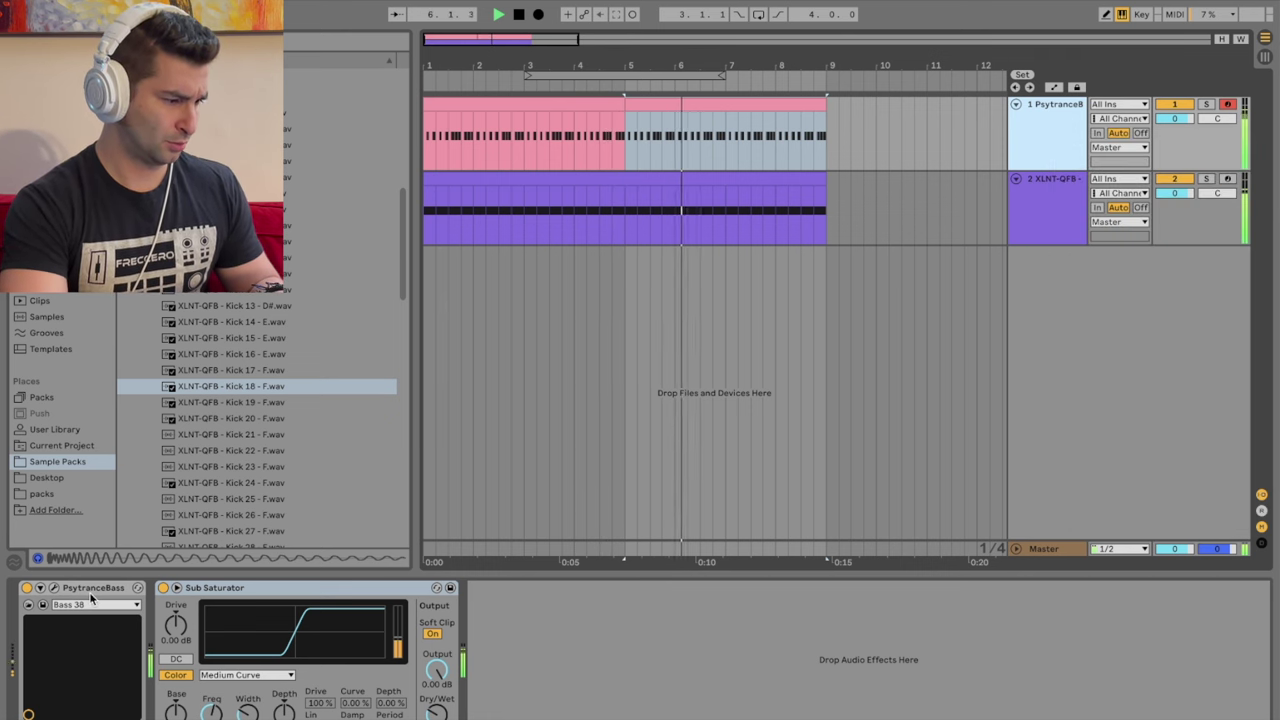
pyautogui.press('space')
pyautogui.press('super+alt+p')
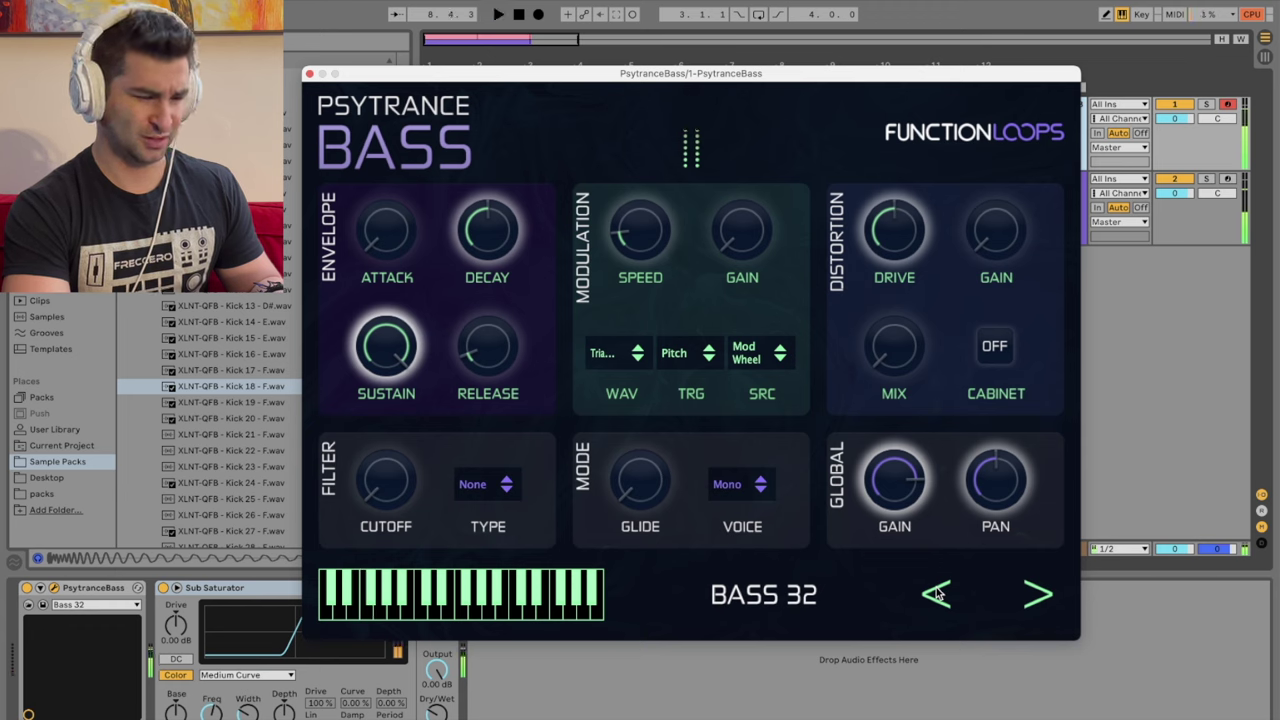
pyautogui.click(936, 594)
pyautogui.press('space')
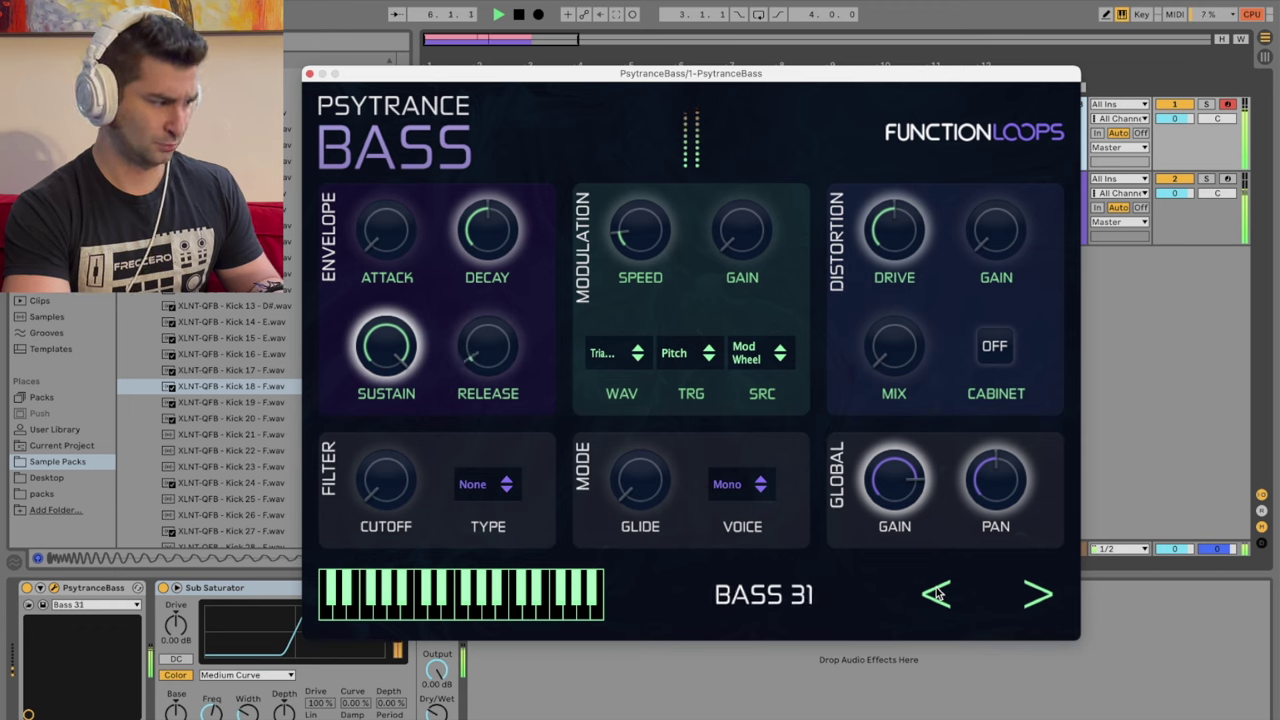
pyautogui.click(309, 75)
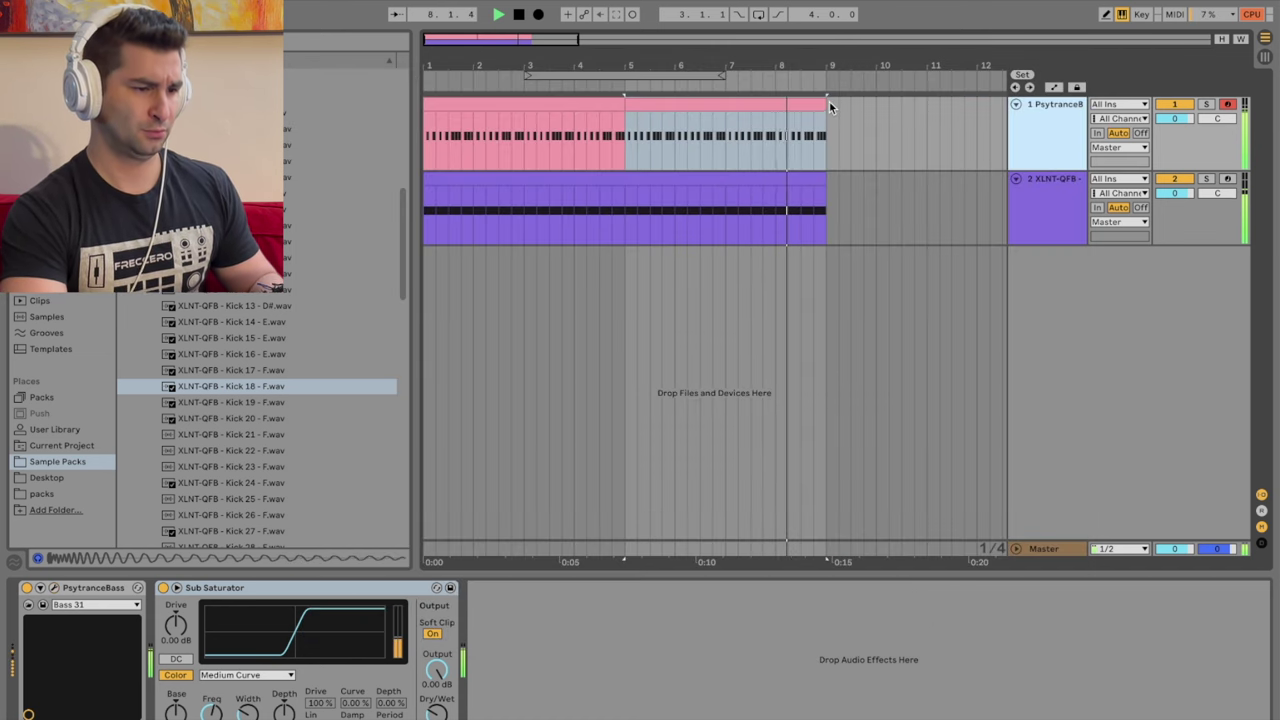
# Step: Consolidate the two bass clips into one eight-bar clip and select all its notes in the note editor
pyautogui.moveTo(829, 101); pyautogui.dragTo(388, 81)
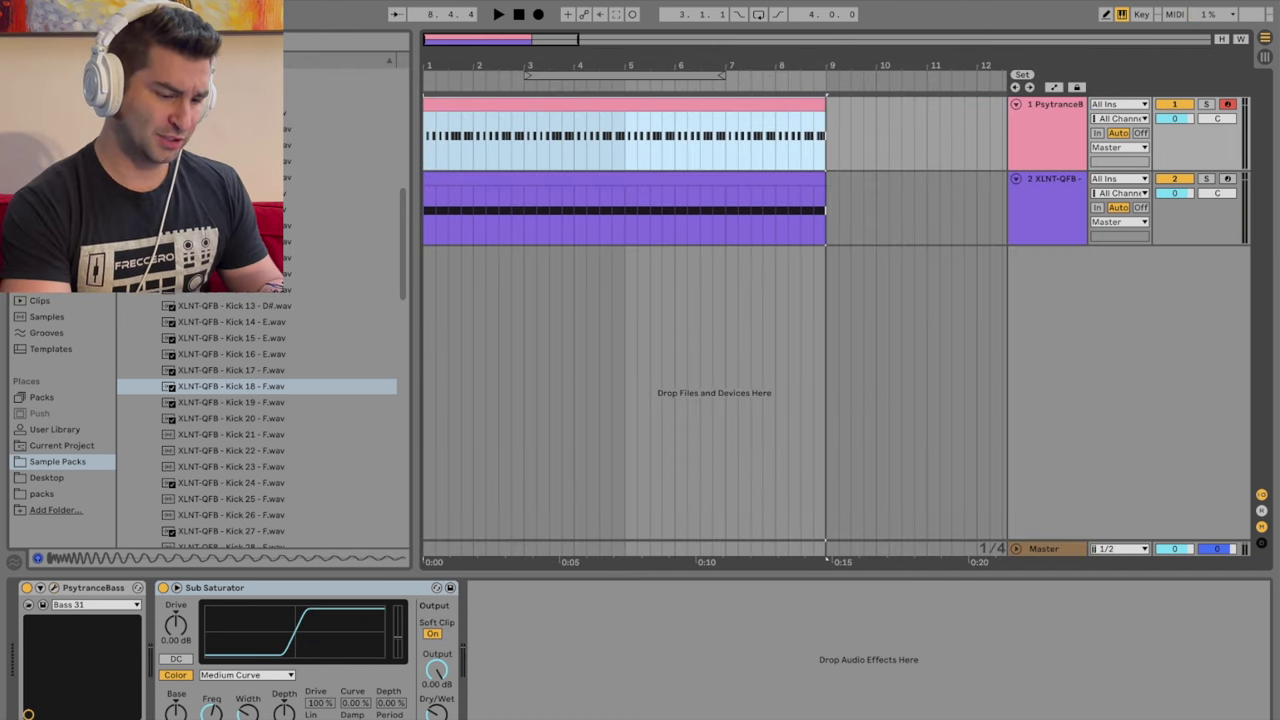
pyautogui.hotkey('shift', 'Tab')
pyautogui.hotkey('ctrl', 'a')
# Step: Try all the bass notes an octave lower at F0, return them to F1 and play back the pattern
pyautogui.hotkey('shift', 'Down')
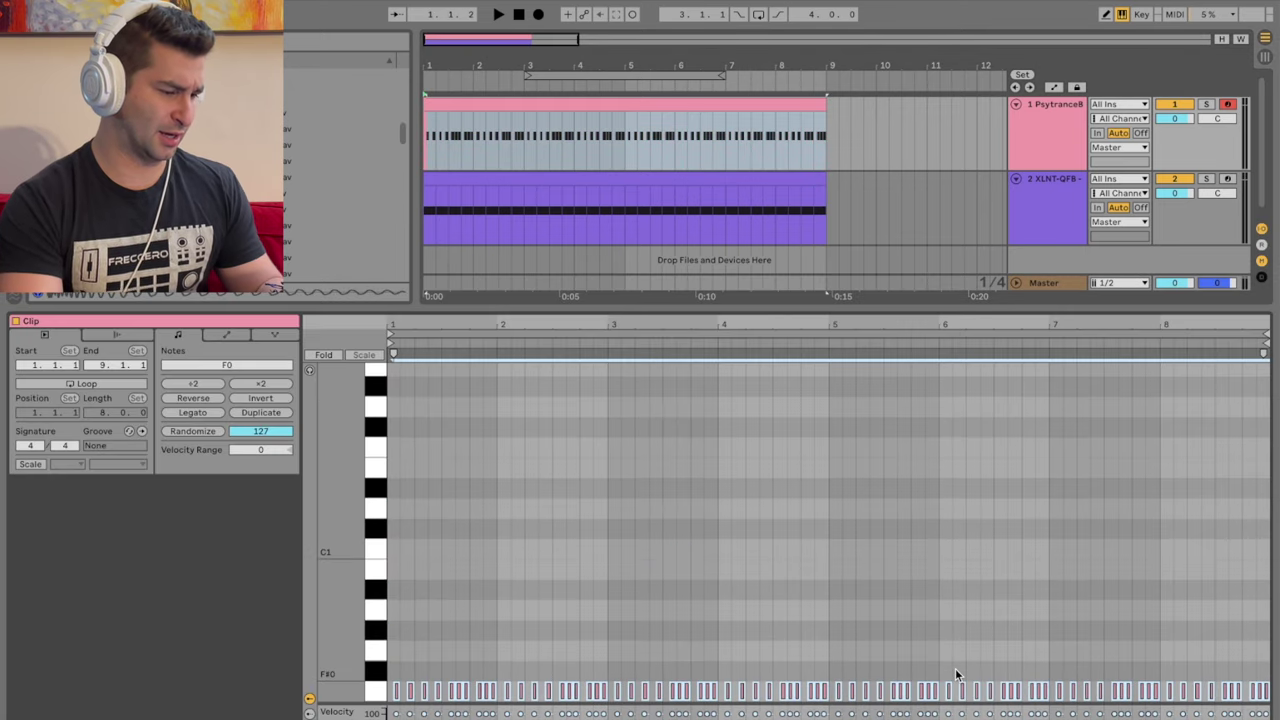
pyautogui.hotkey('shift', 'Up')
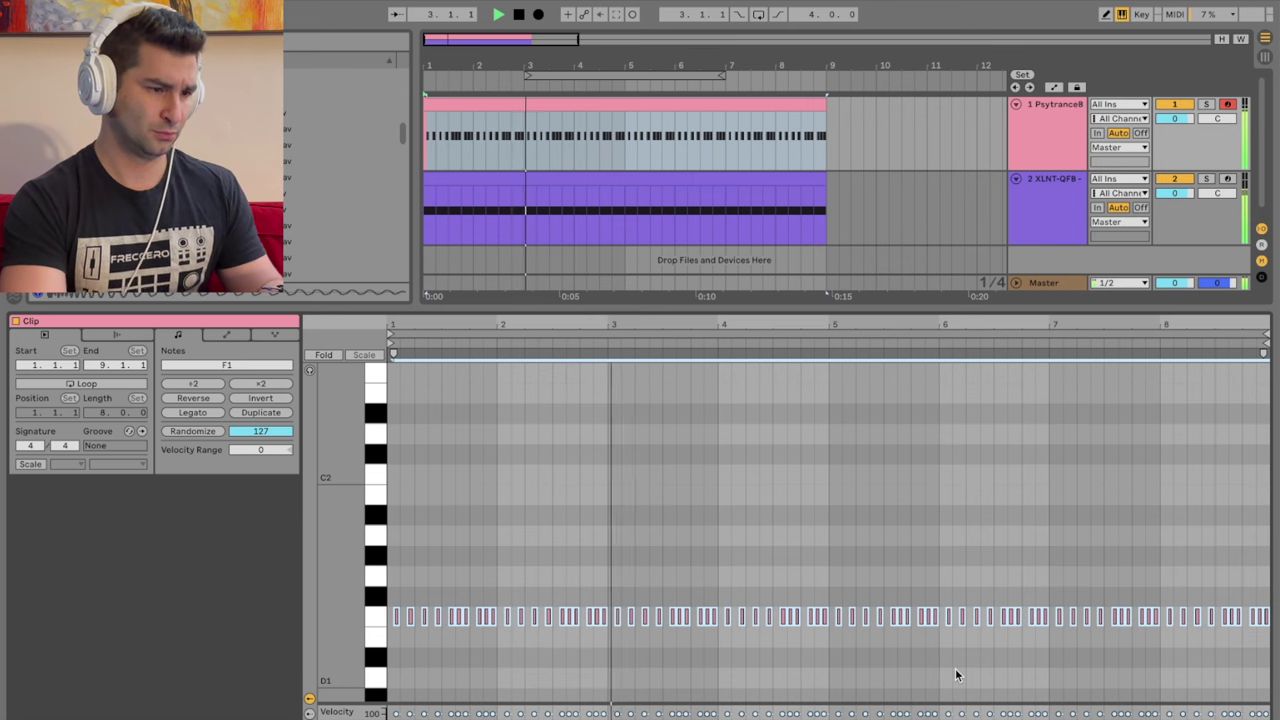
pyautogui.hotkey('shift', 'Tab')
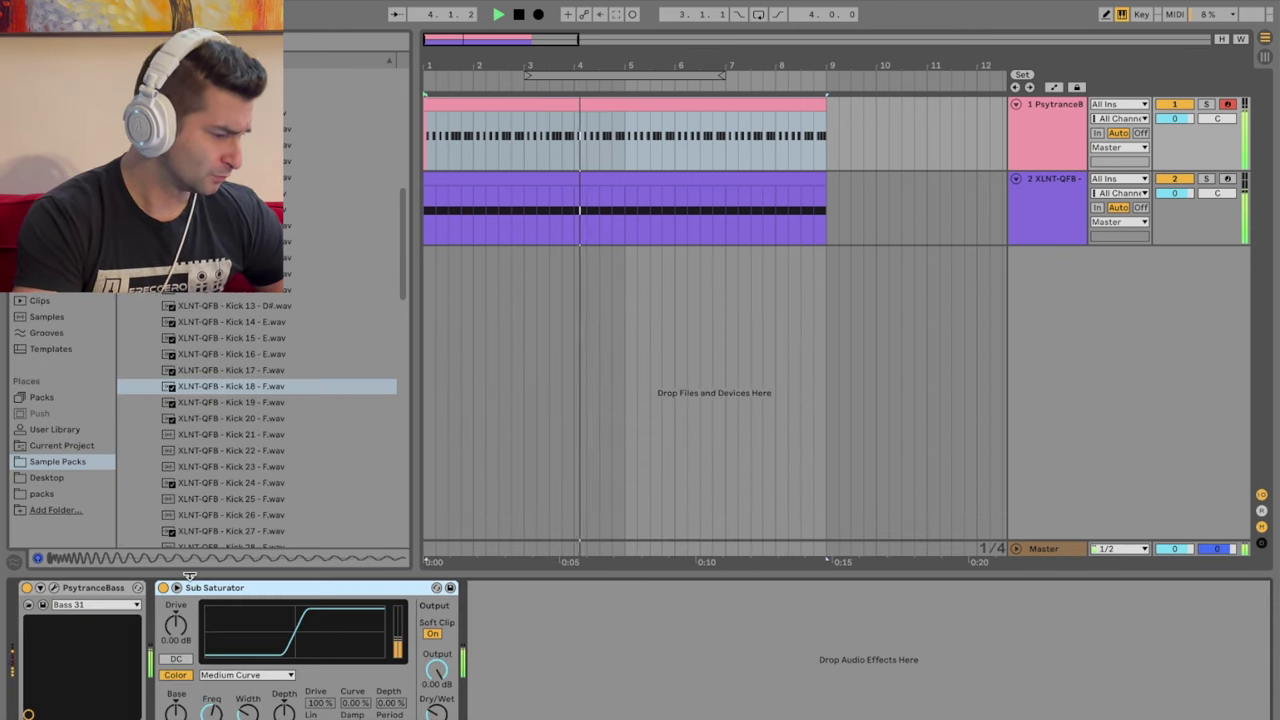
# Step: Audition the PsytranceBass presets backwards to Bass 24 during playback, and load Bass 01 from the preset list
pyautogui.click(54, 588)
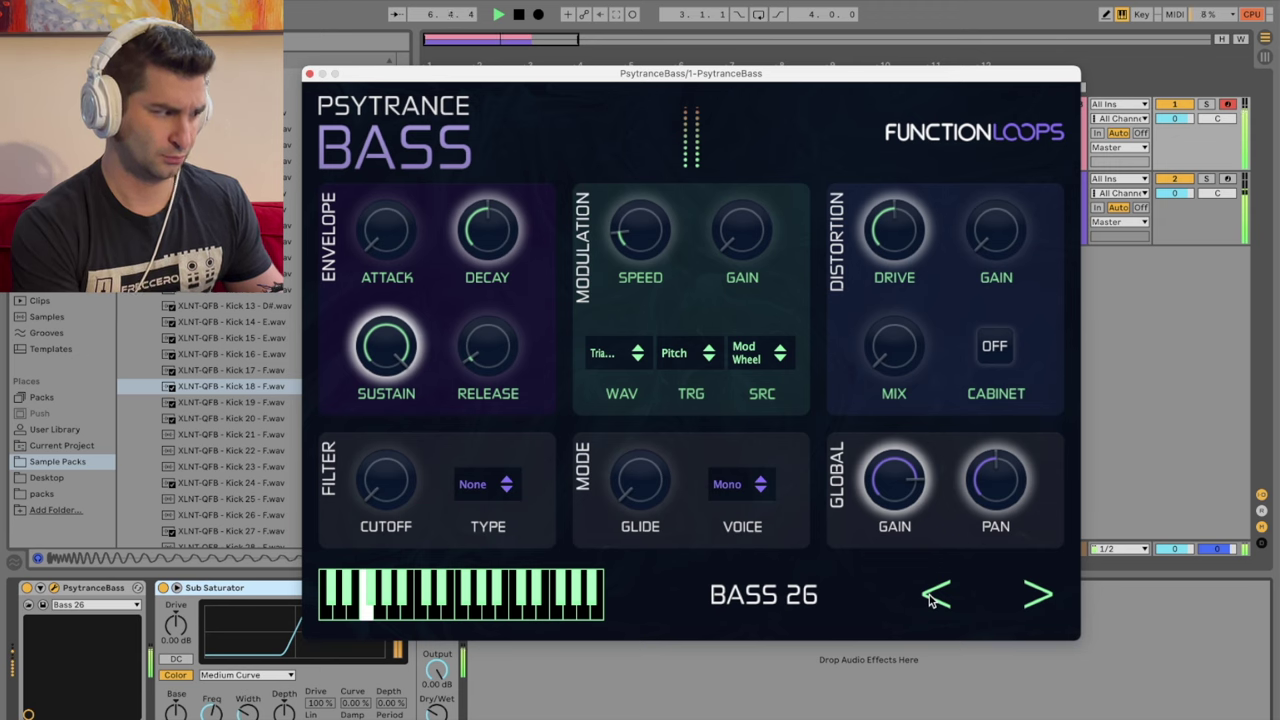
pyautogui.click(930, 597)
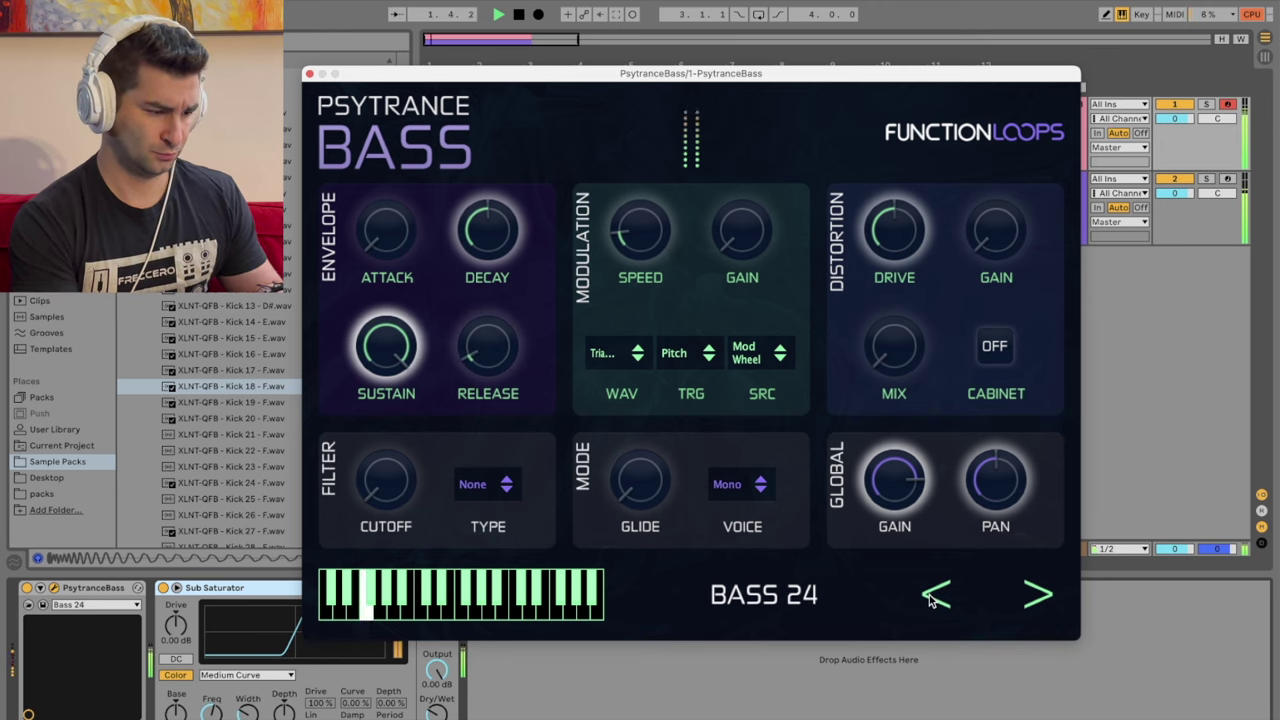
pyautogui.click(764, 594)
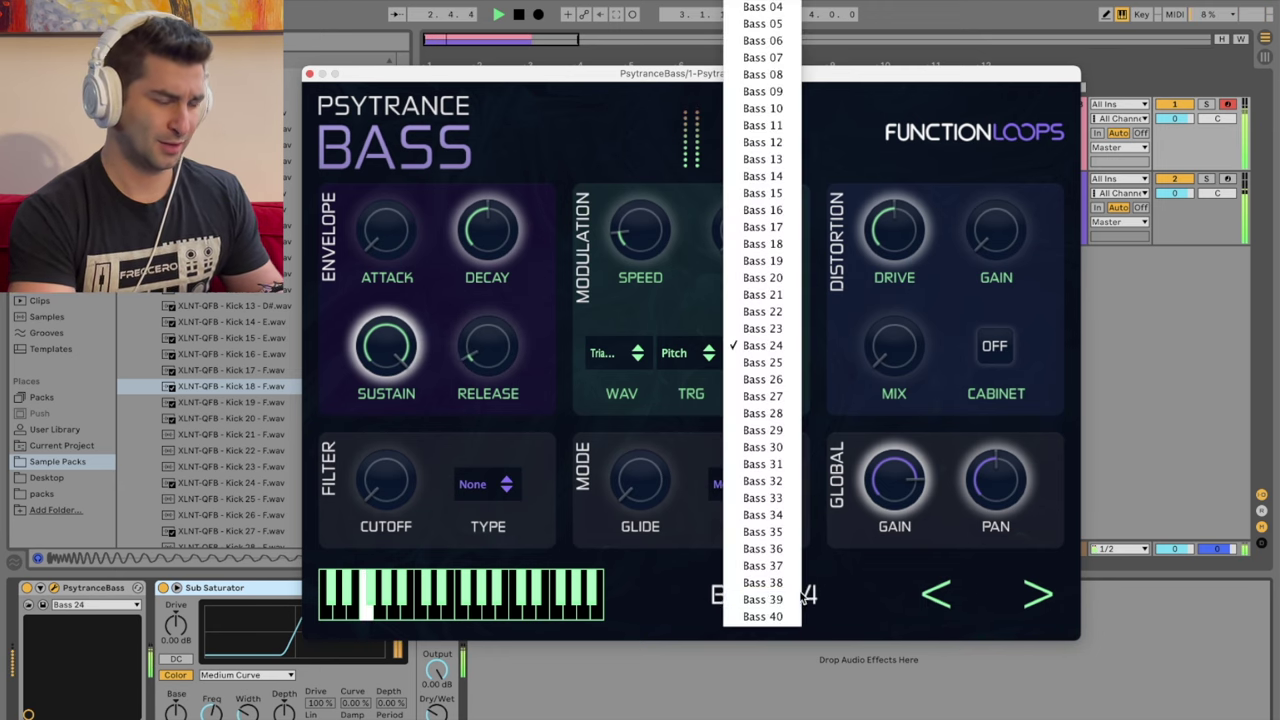
pyautogui.click(762, 2)
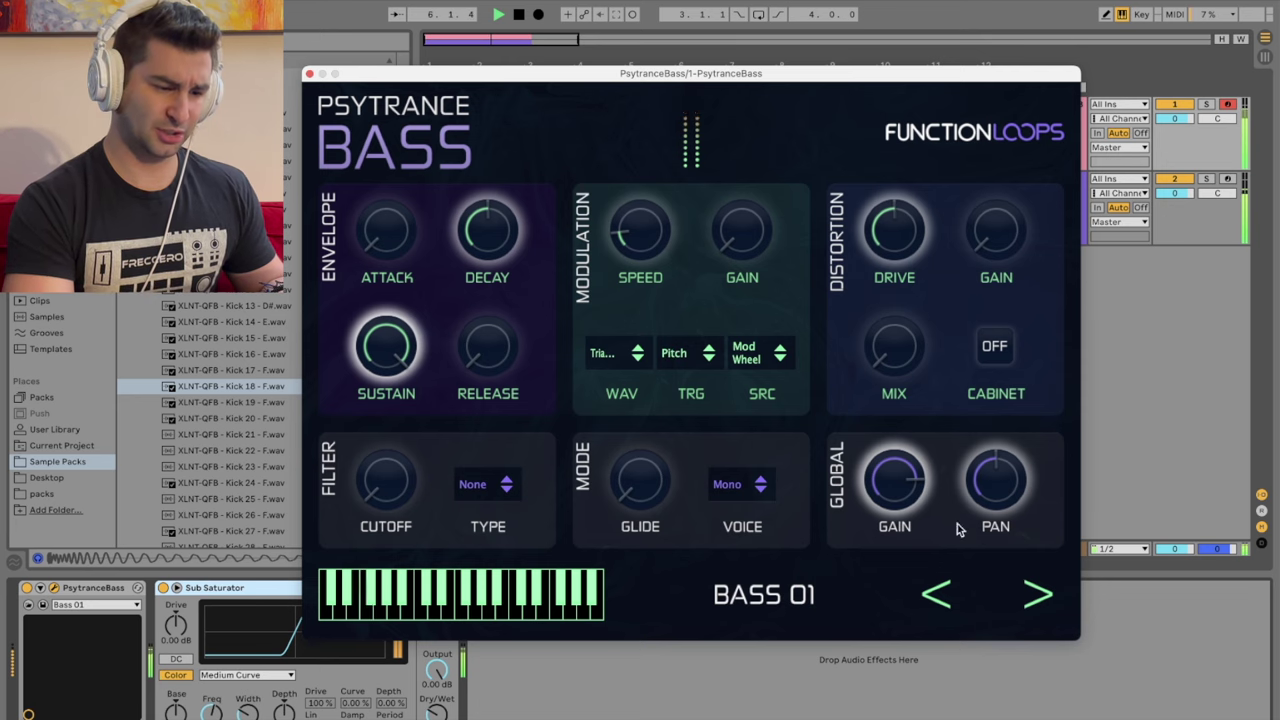
# Step: Audition the PsytranceBass presets forward to Bass 08, return to Bass 01 and close the plugin window
pyautogui.click(1037, 597)
pyautogui.click(1037, 597)
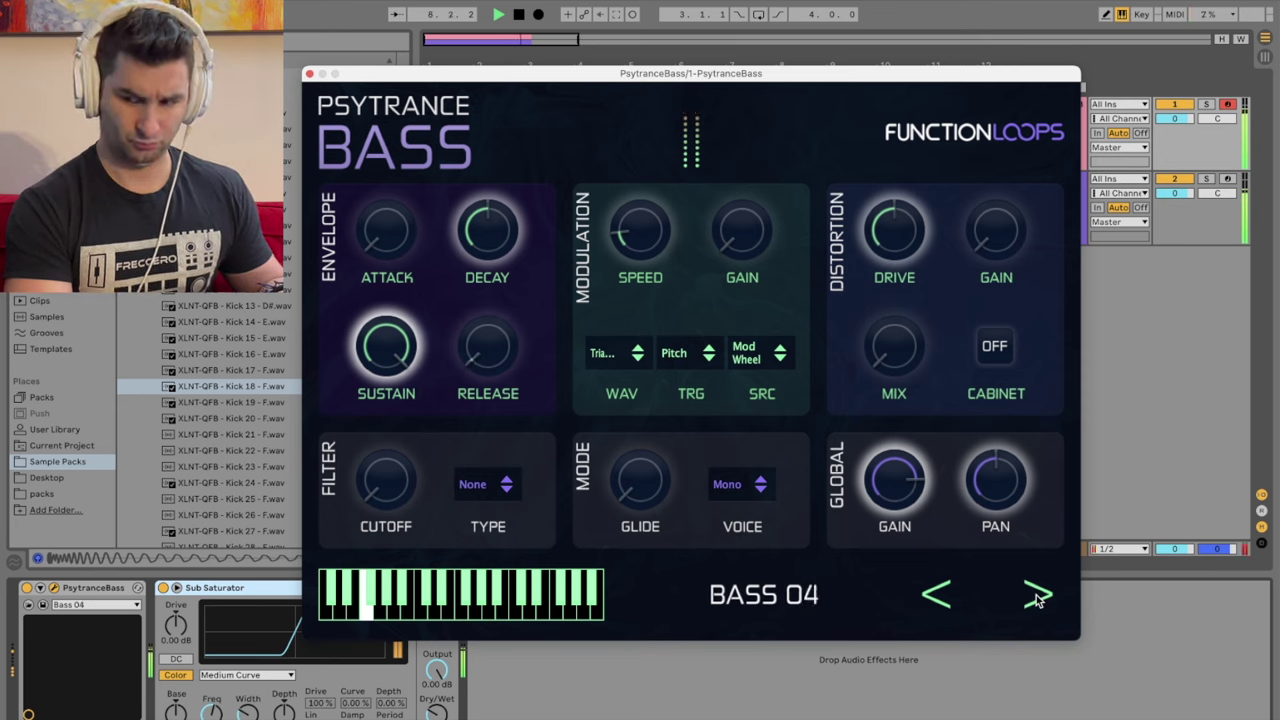
pyautogui.click(1037, 597)
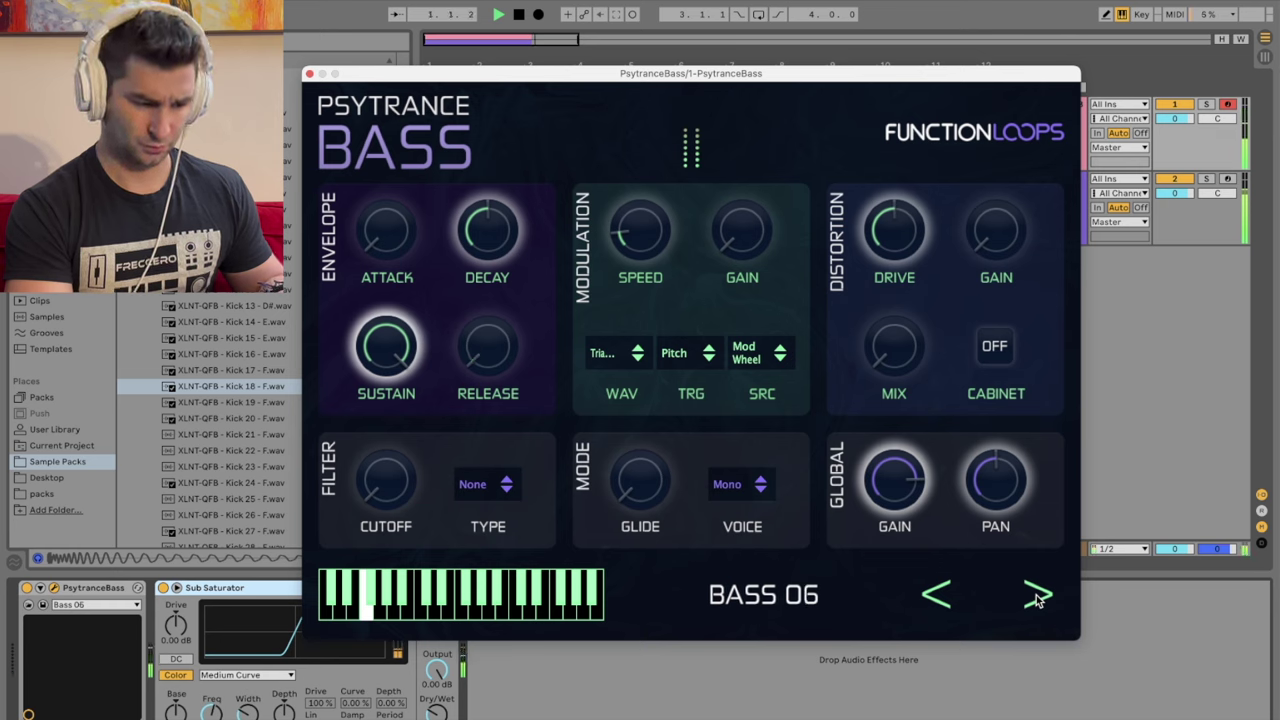
pyautogui.click(1037, 597)
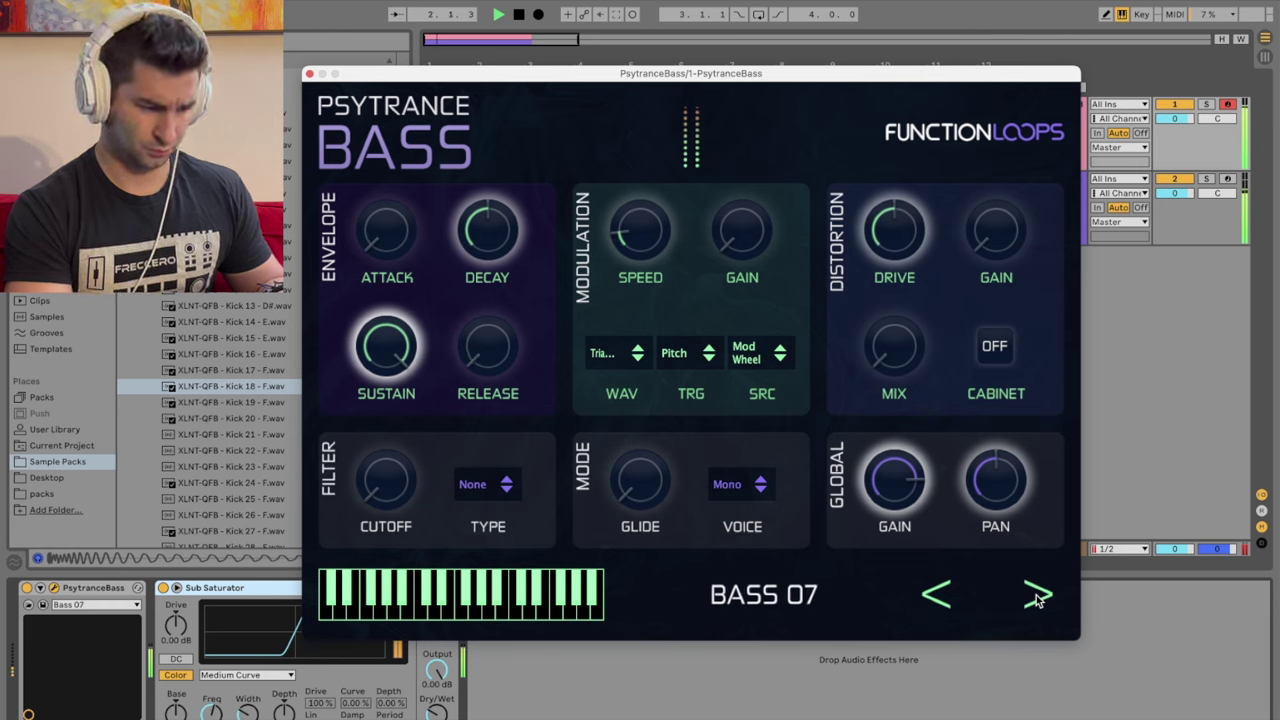
pyautogui.click(1037, 597)
pyautogui.click(795, 600)
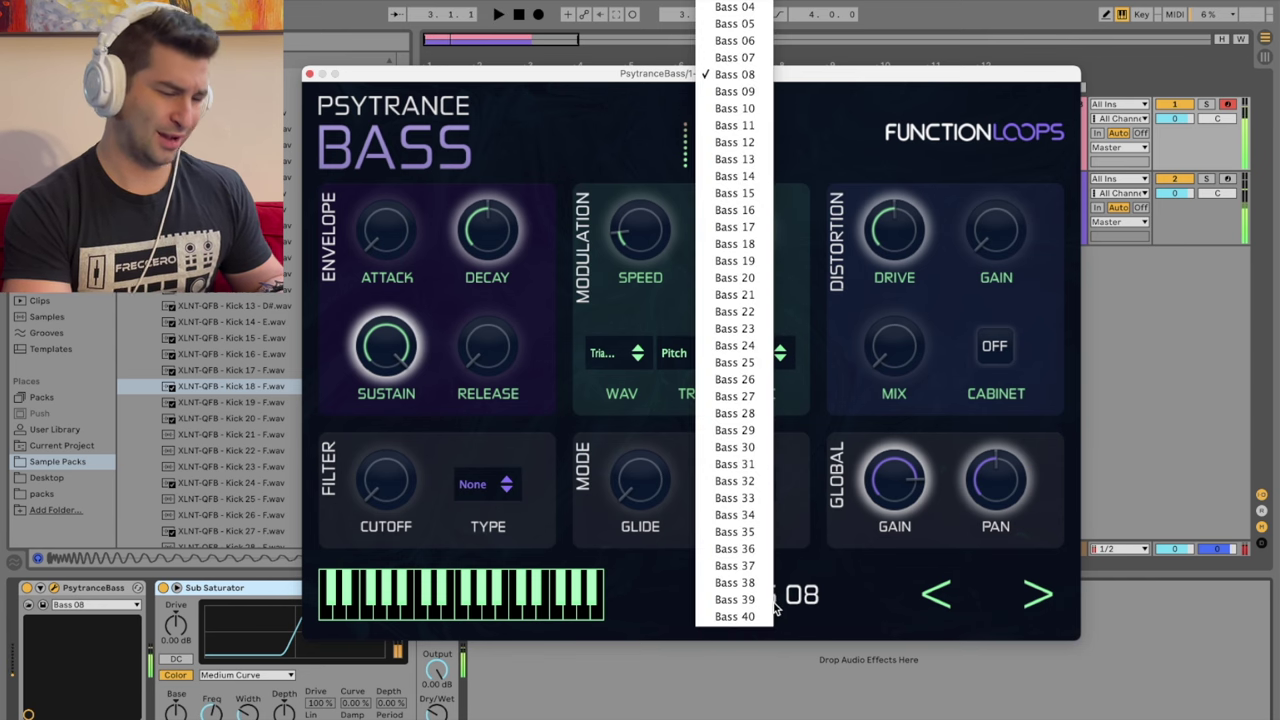
pyautogui.click(734, 4)
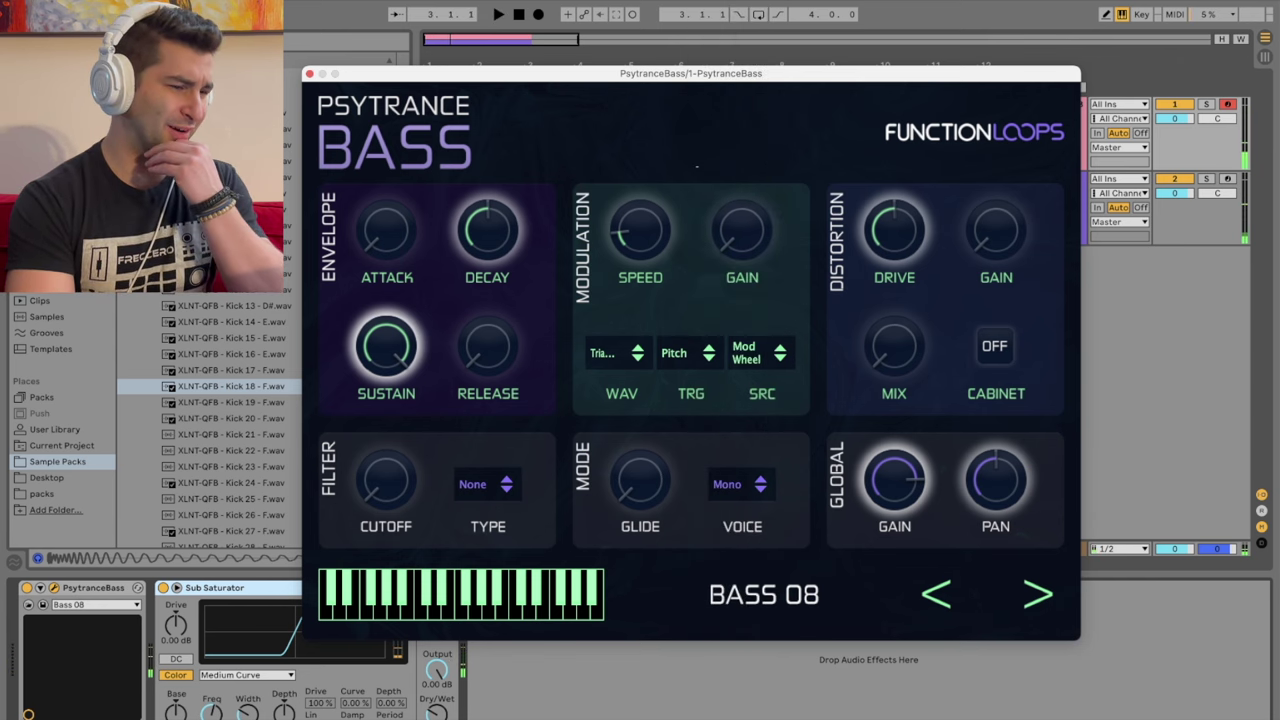
pyautogui.click(310, 74)
# Step: Add the audio effect preset Boom in E.adv after the Kick 18 sampler on the kick track
pyautogui.click(1037, 206)
pyautogui.press('super+f')
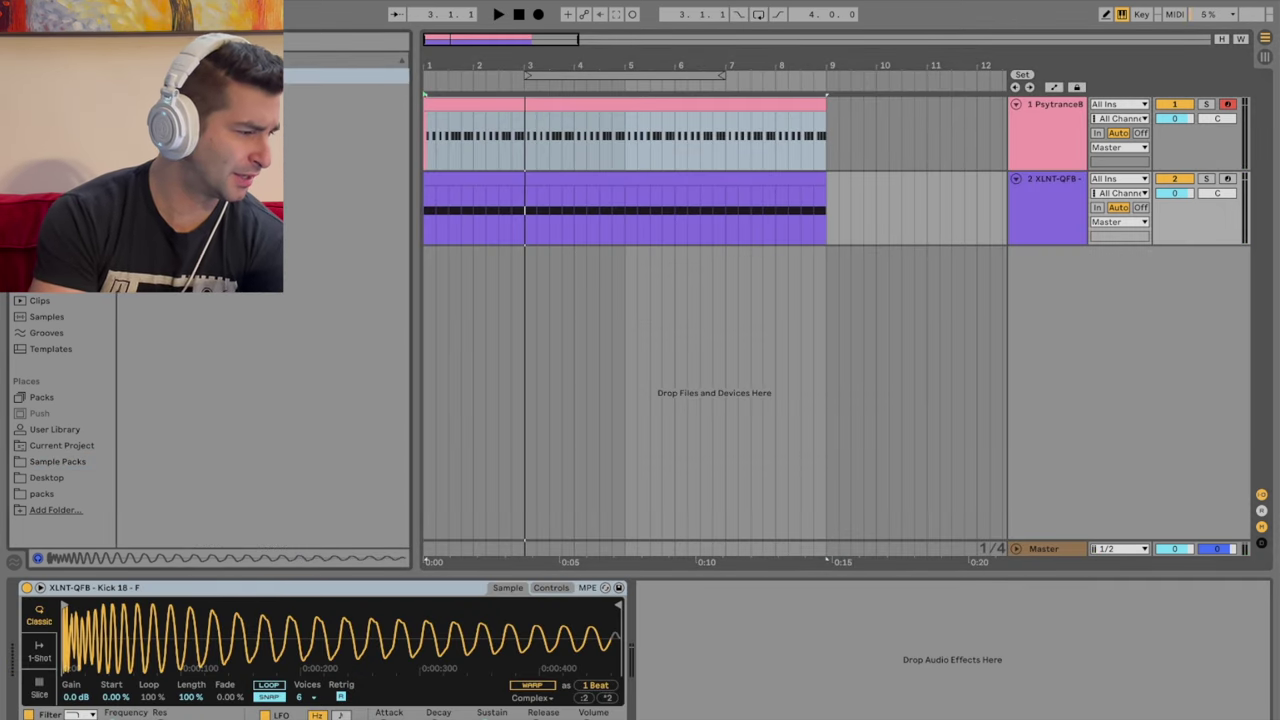
pyautogui.click(55, 236)
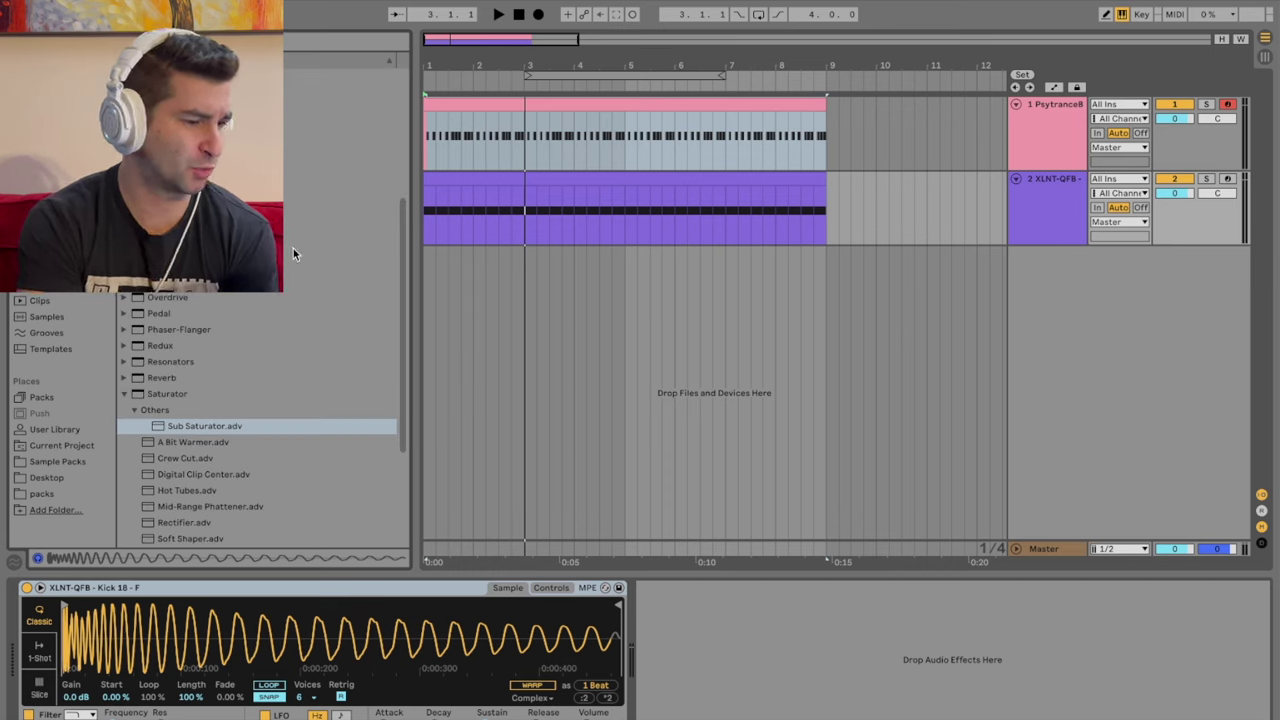
pyautogui.scroll(5, 291, 248)
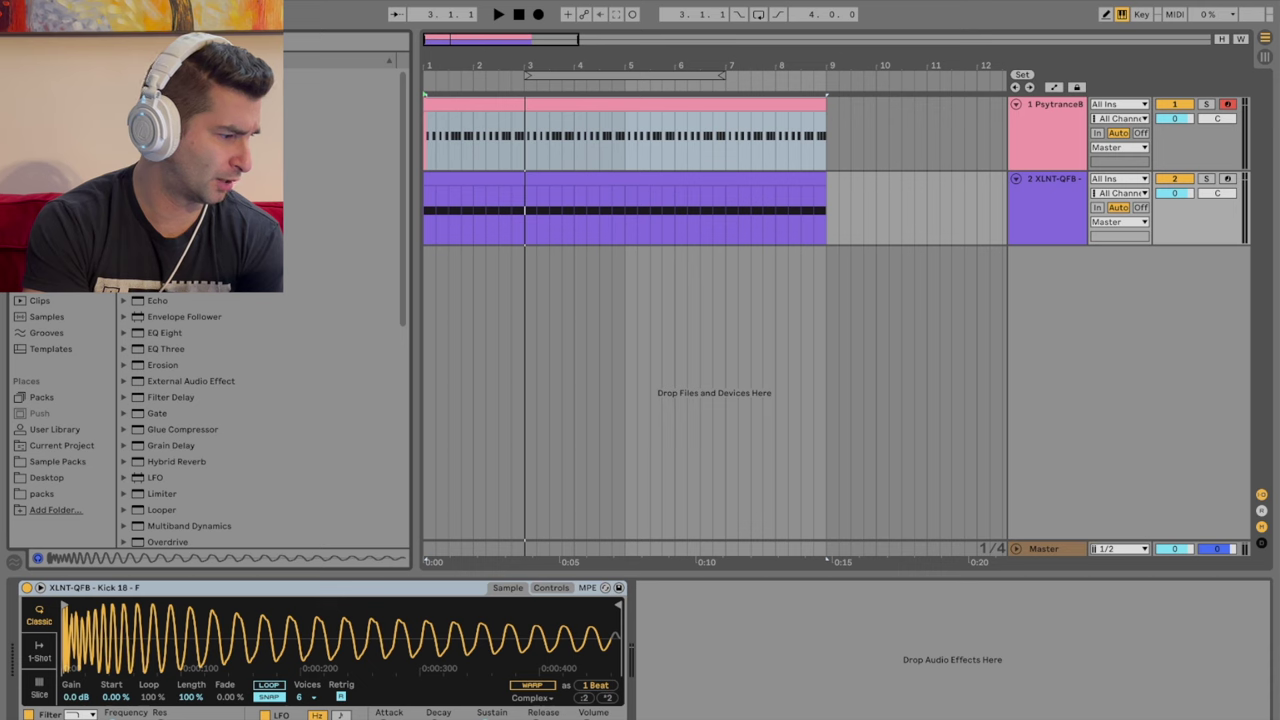
pyautogui.scroll(9, 191, 332)
pyautogui.doubleClick(191, 349)
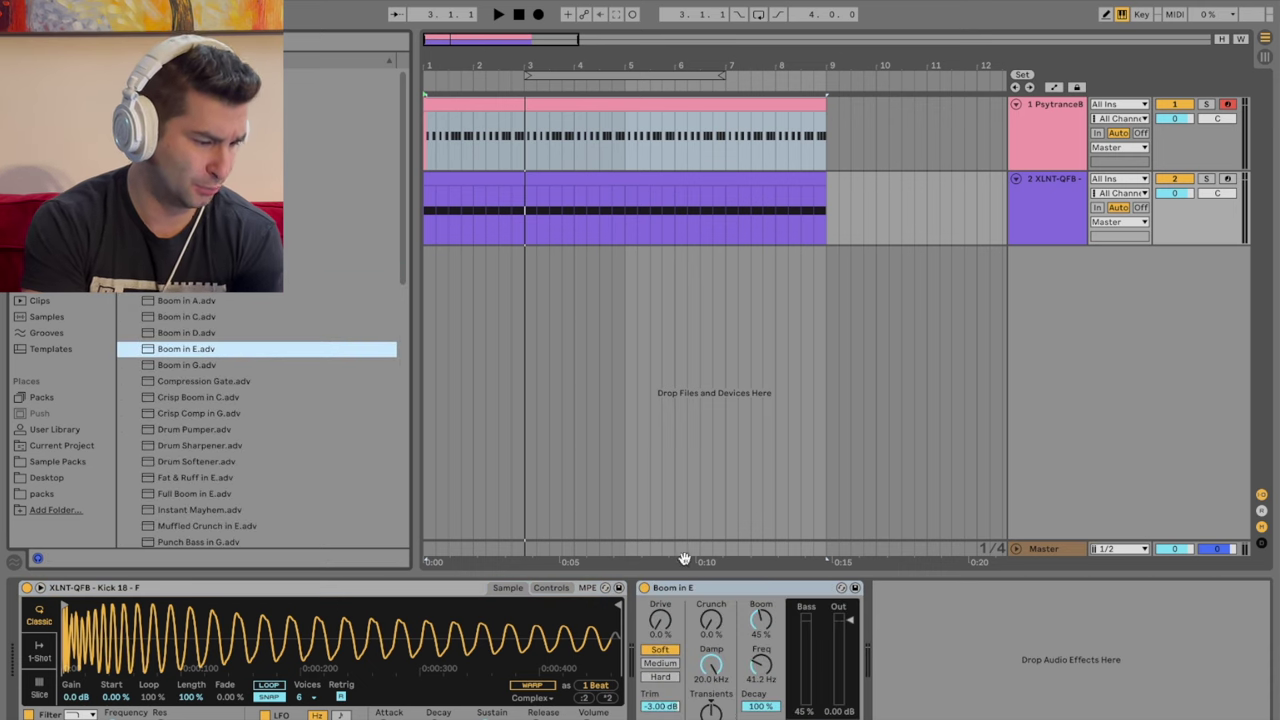
# Step: Set the Boom in E effect's Freq to 42.9 Hz and play the kick and bass from the start
pyautogui.click(761, 706)
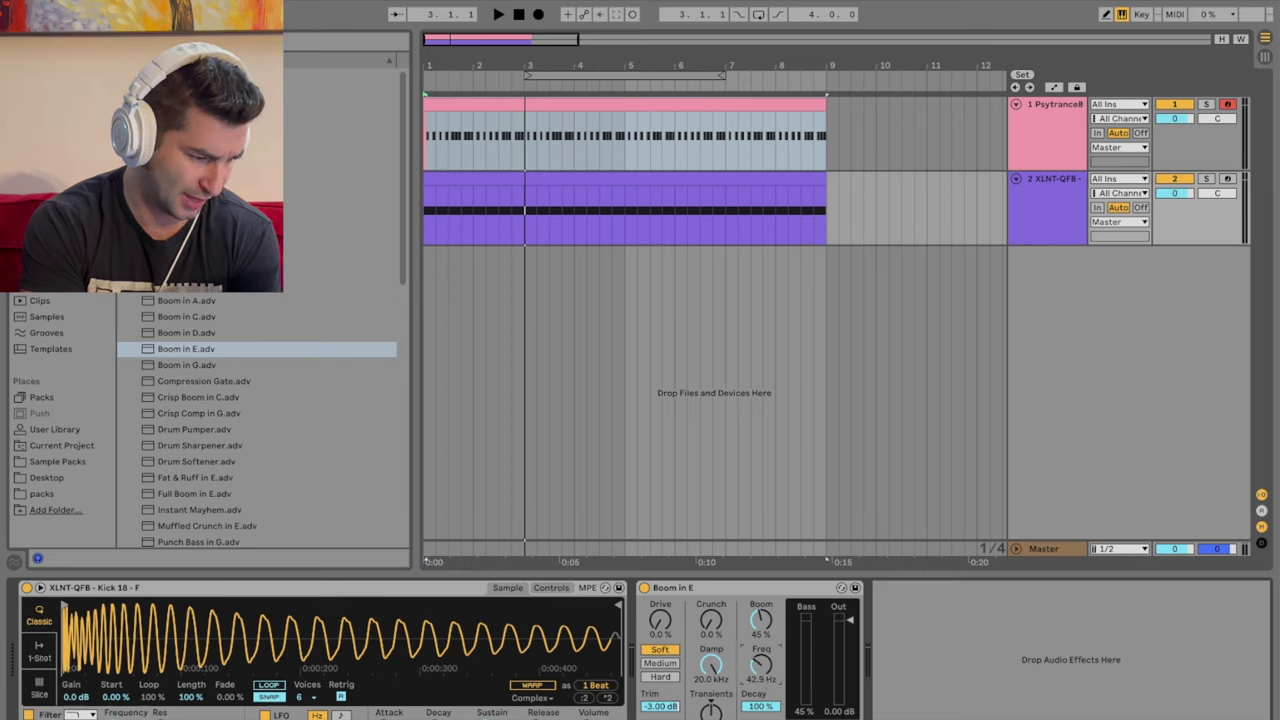
pyautogui.press('space')
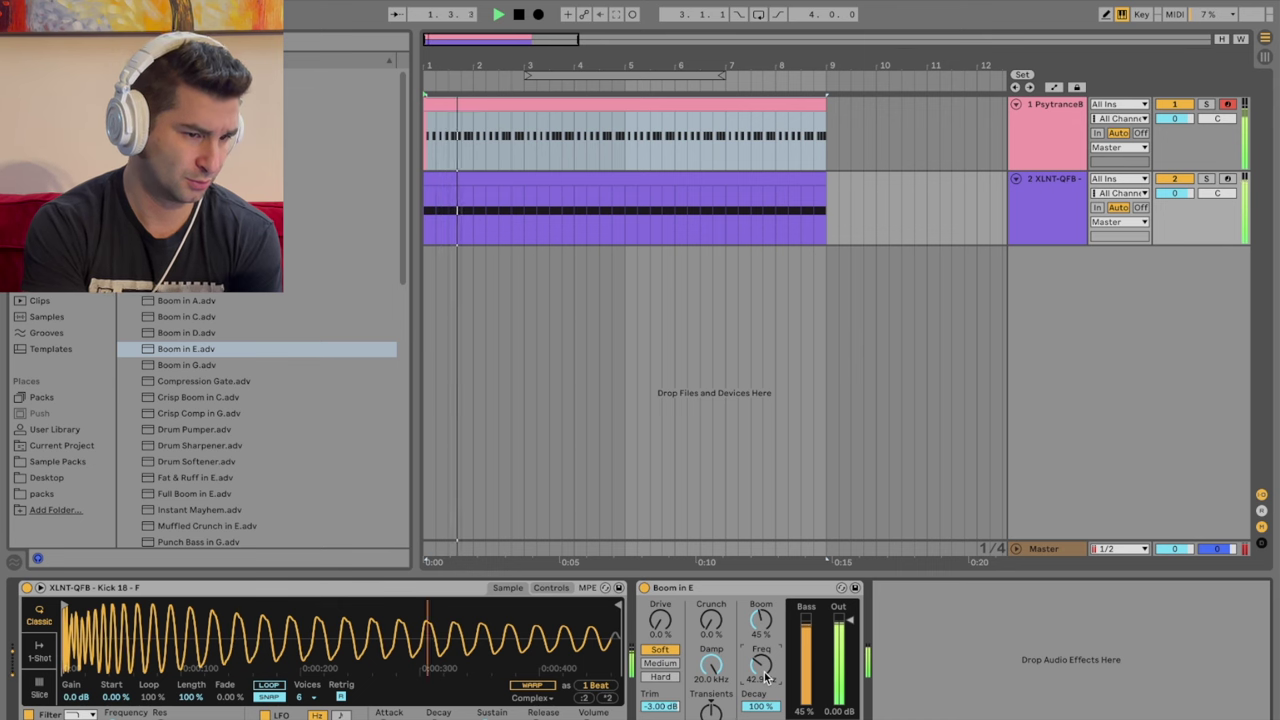
pyautogui.click(1057, 129)
pyautogui.click(1051, 206)
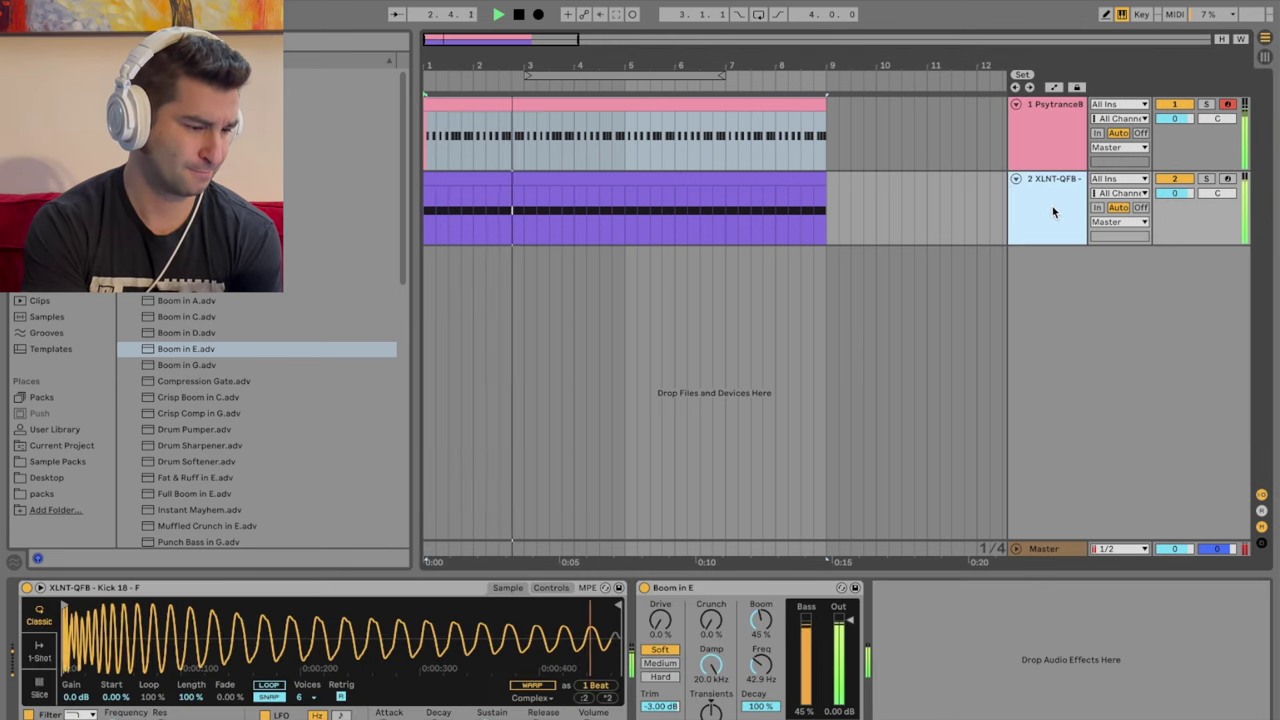
# Step: Add the VolumeShaper4 plugin after Sub Saturator on the bass track
pyautogui.click(1048, 146)
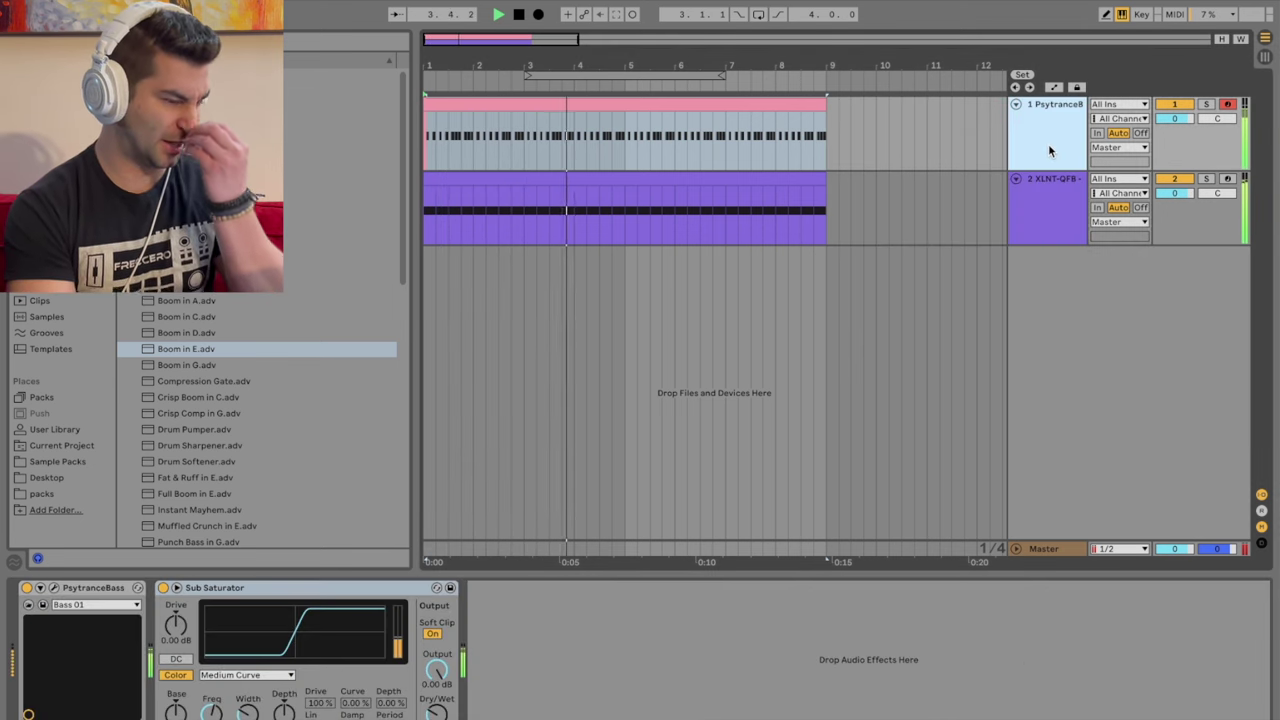
pyautogui.click(48, 284)
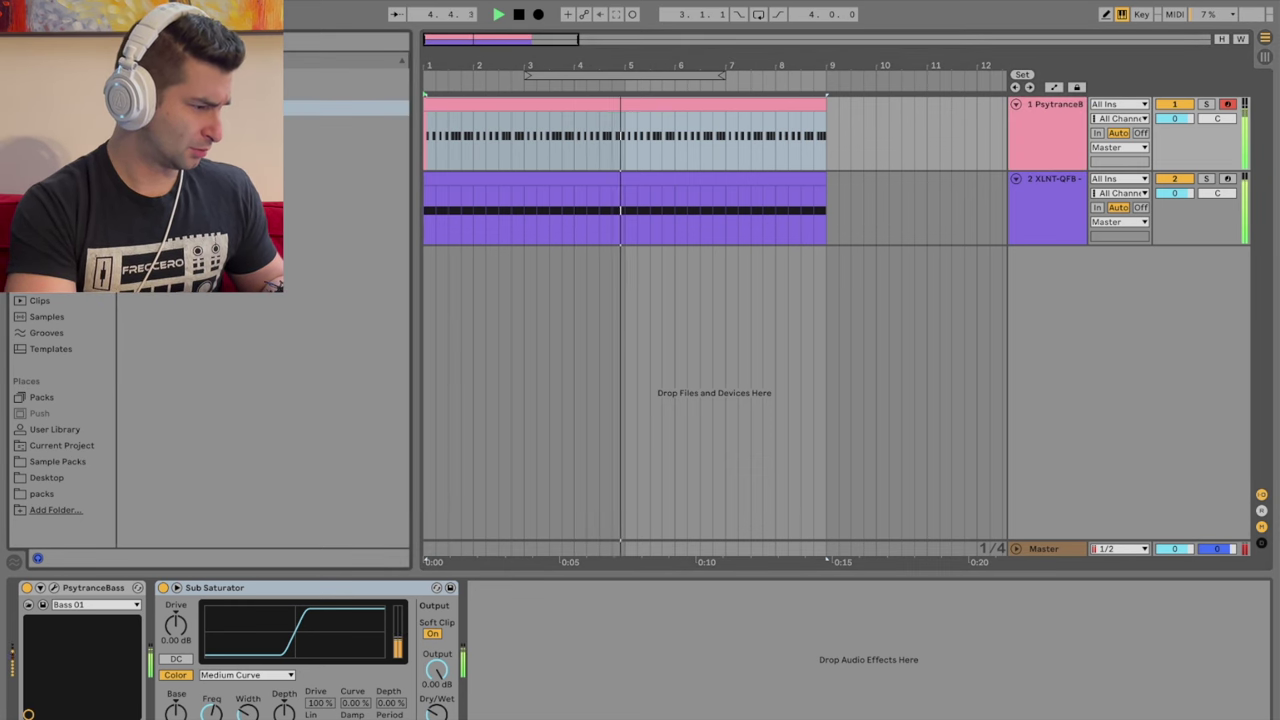
pyautogui.click(133, 92)
pyautogui.click(222, 381)
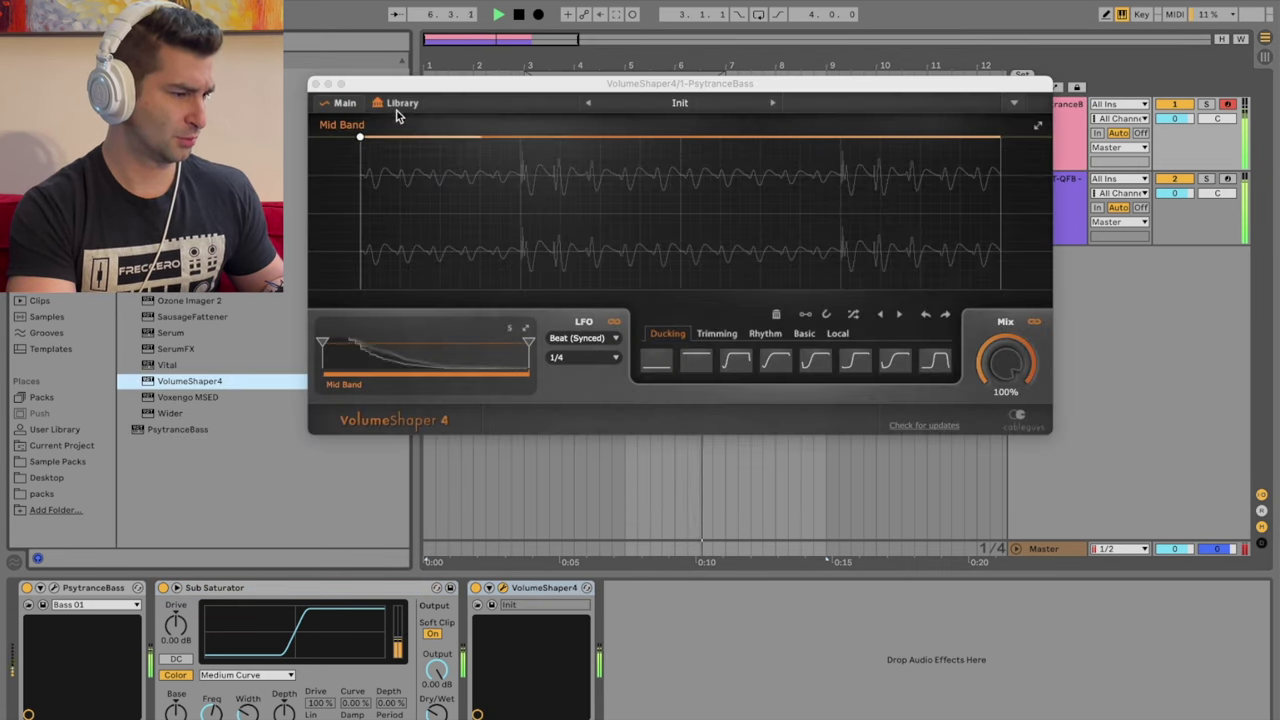
# Step: Load VolumeShaper 4's Bass Sidechain preset, solo the bass track and try the fourth Ducking shape on the low band
pyautogui.click(396, 106)
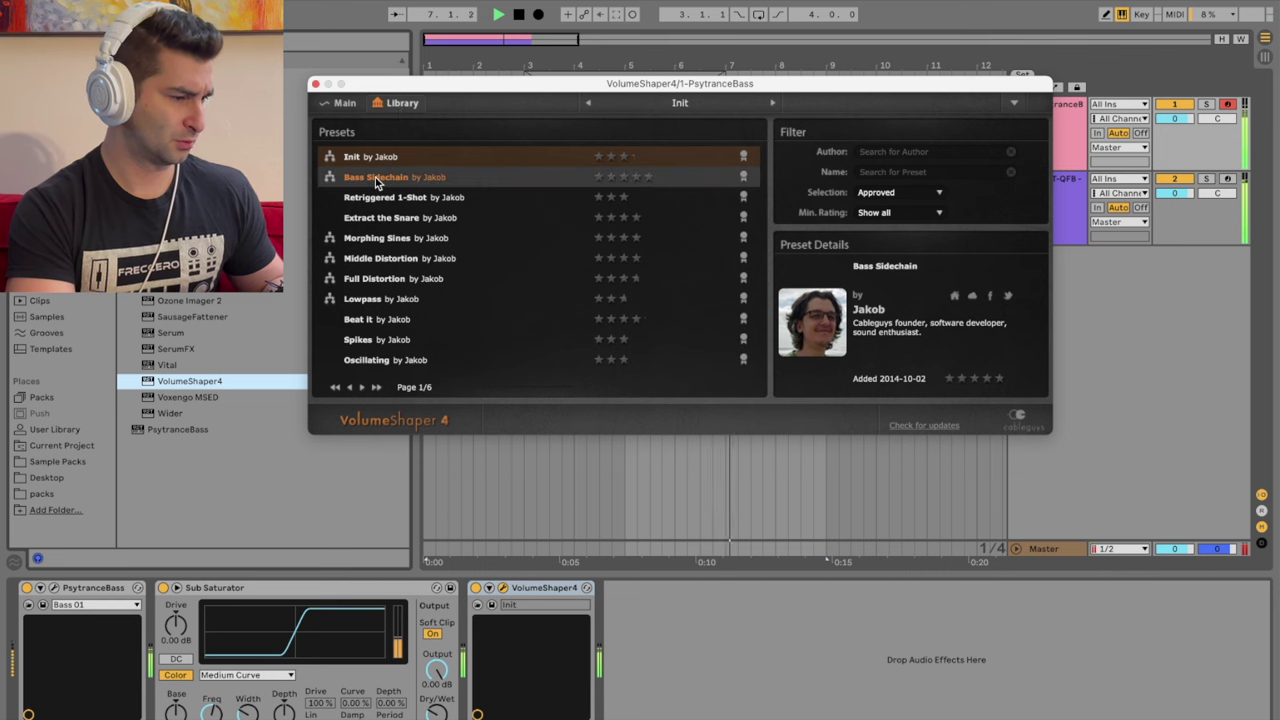
pyautogui.click(375, 177)
pyautogui.click(340, 103)
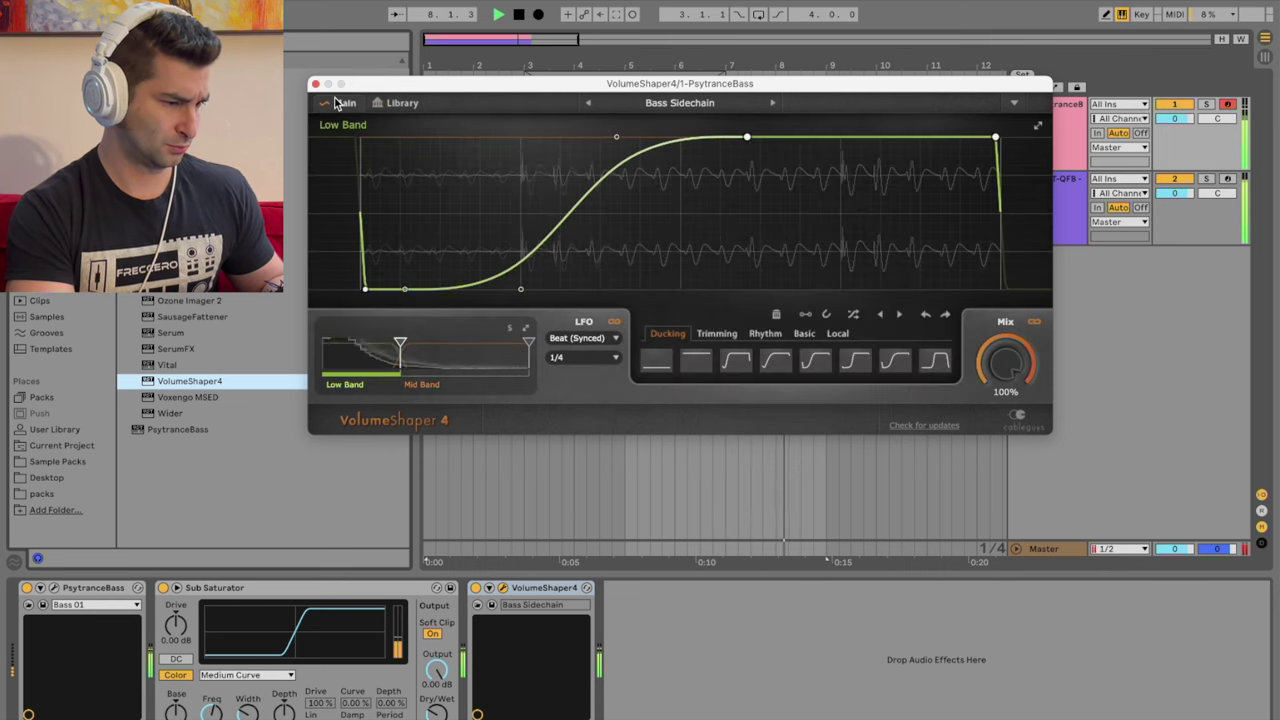
pyautogui.click(1205, 105)
pyautogui.click(776, 362)
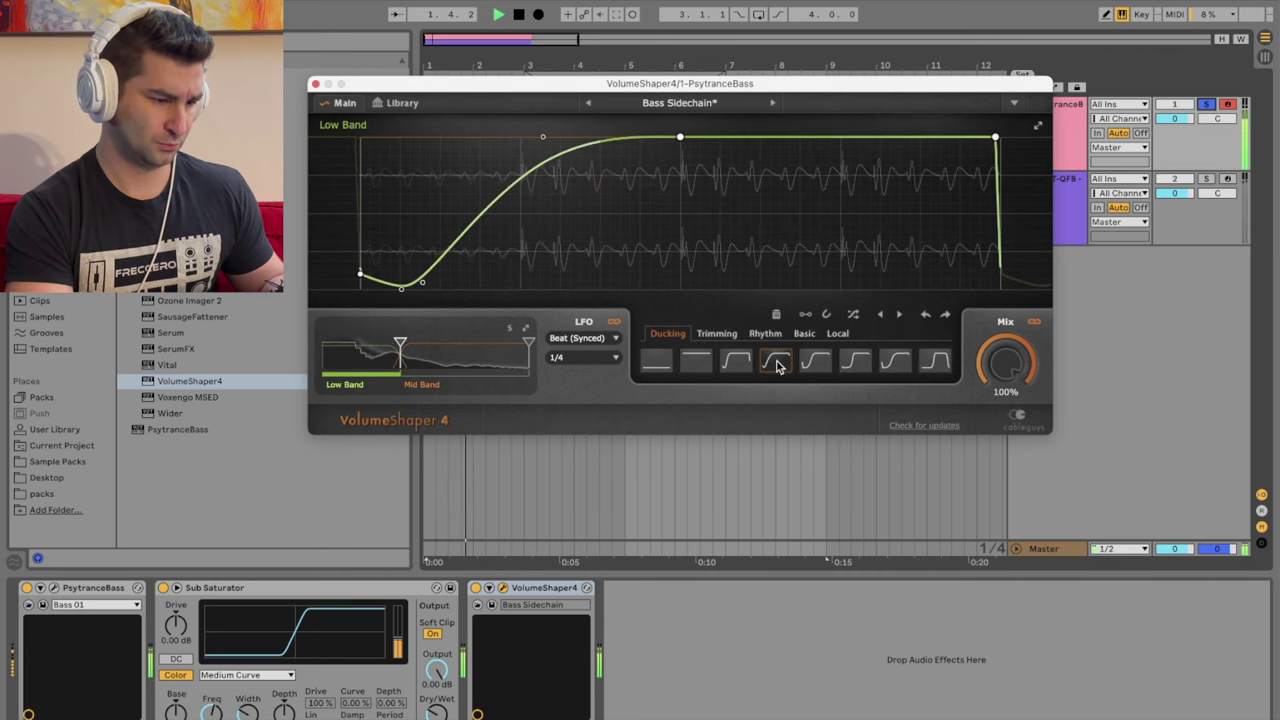
# Step: Return VolumeShaper 4 to its Init preset, unsolo the bass track and apply the fourth Ducking shape to the mid band
pyautogui.click(588, 103)
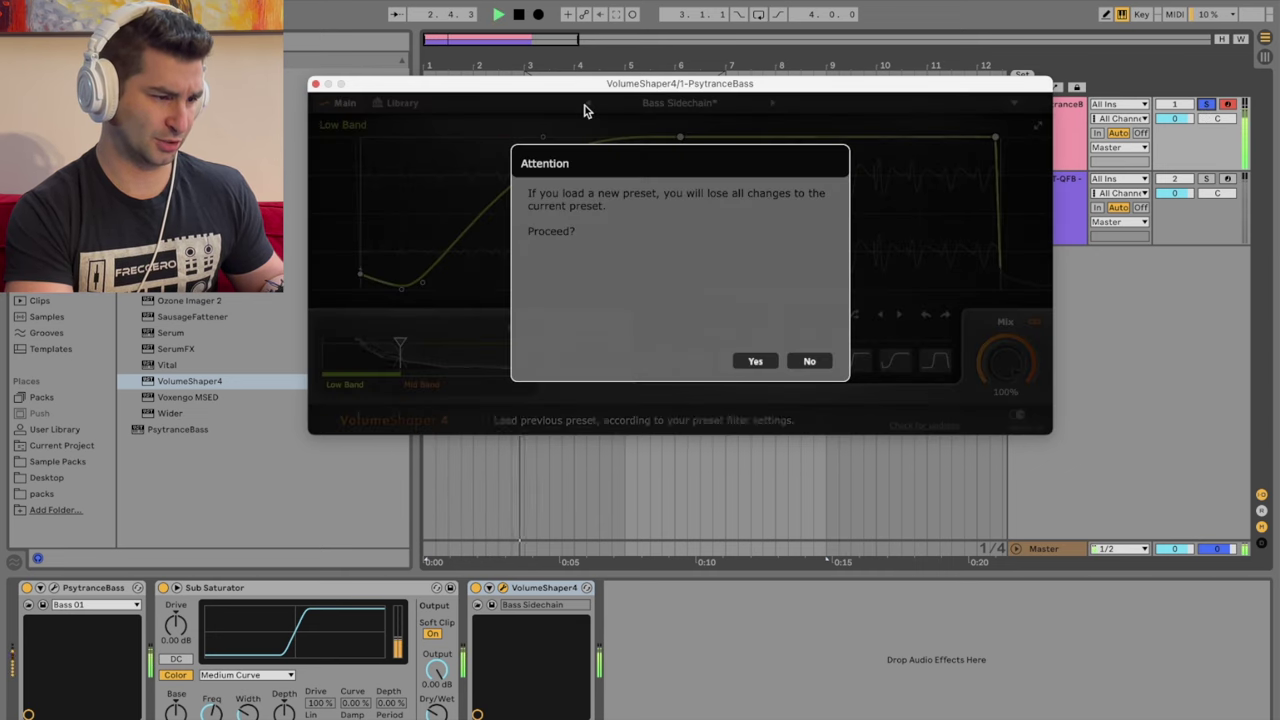
pyautogui.click(763, 368)
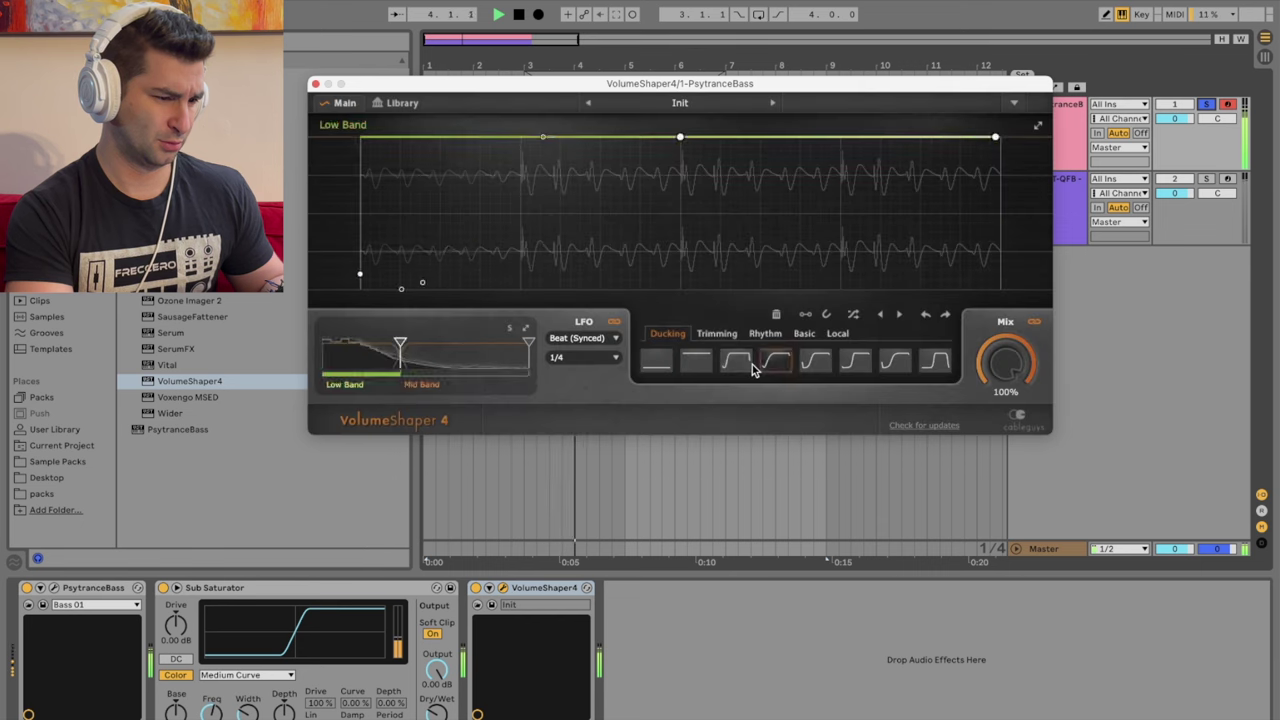
pyautogui.click(737, 362)
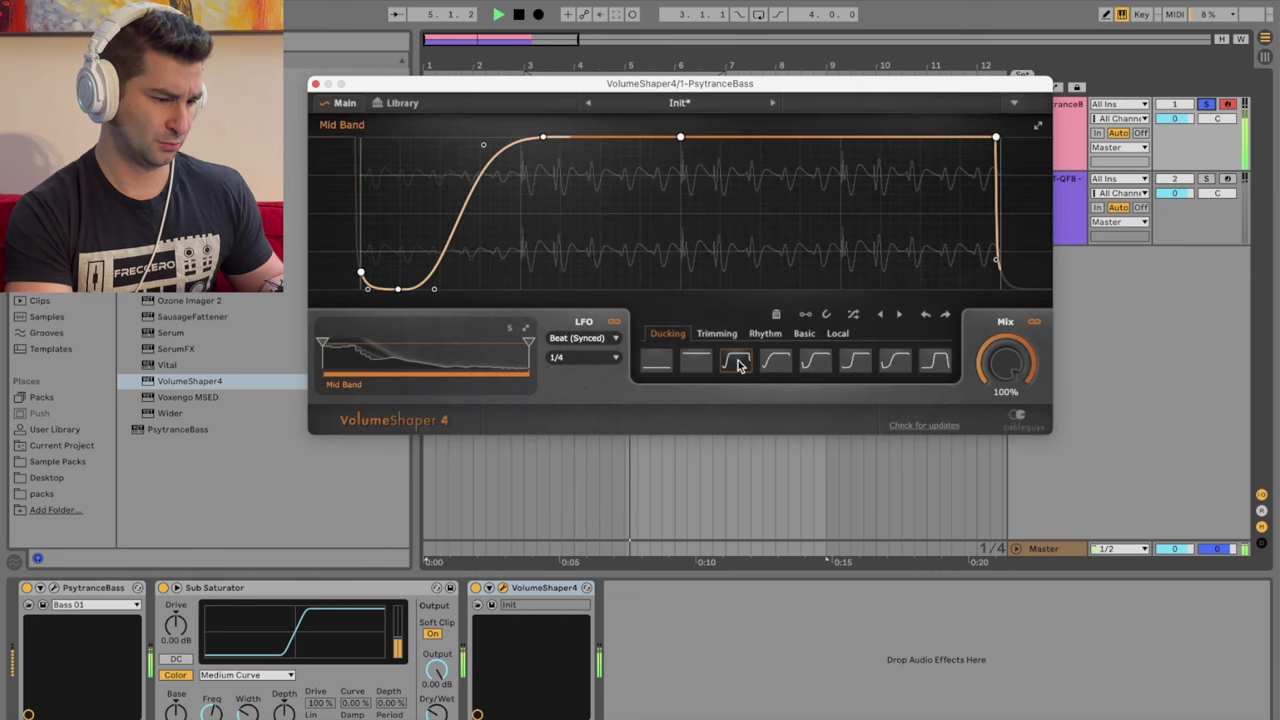
pyautogui.click(1207, 105)
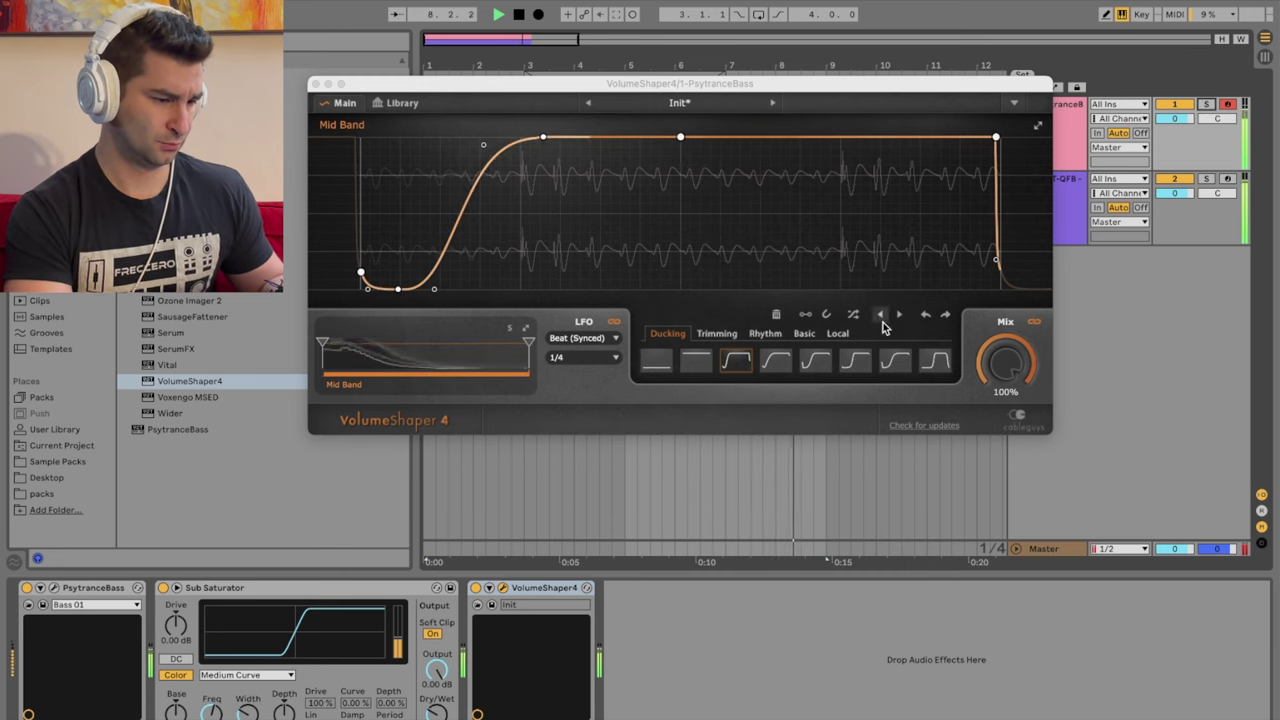
pyautogui.click(777, 363)
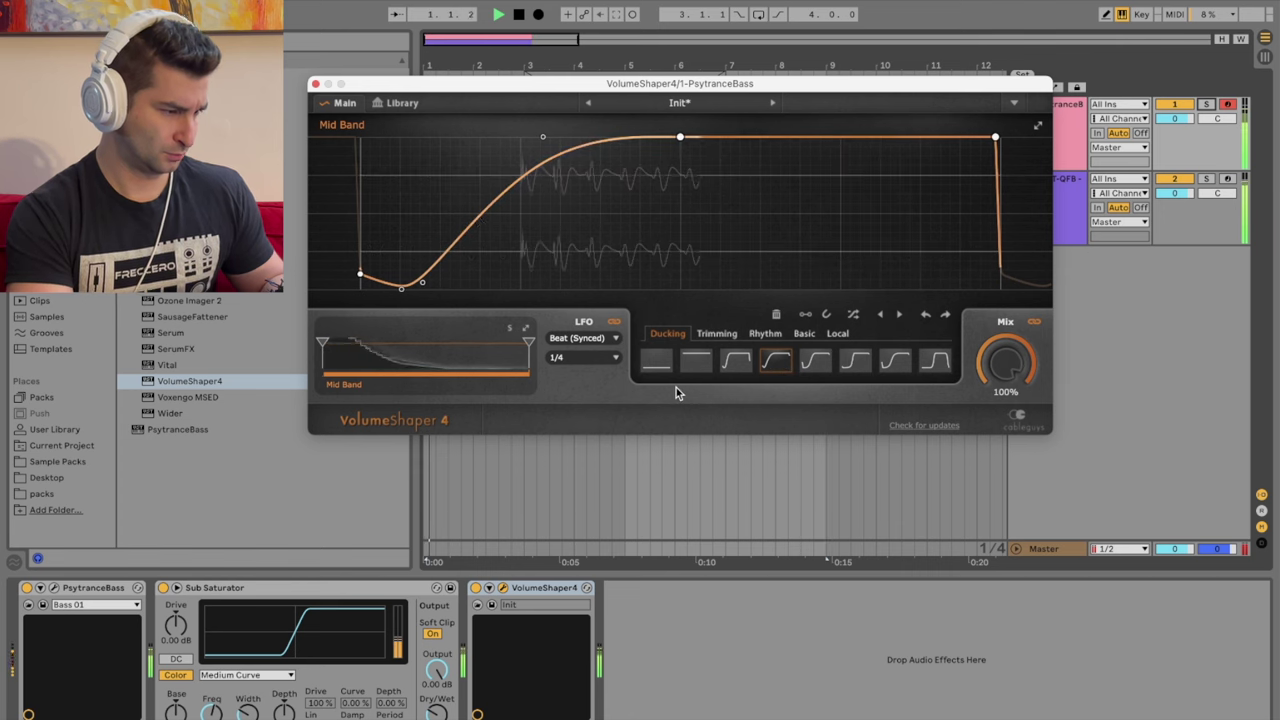
pyautogui.click(316, 84)
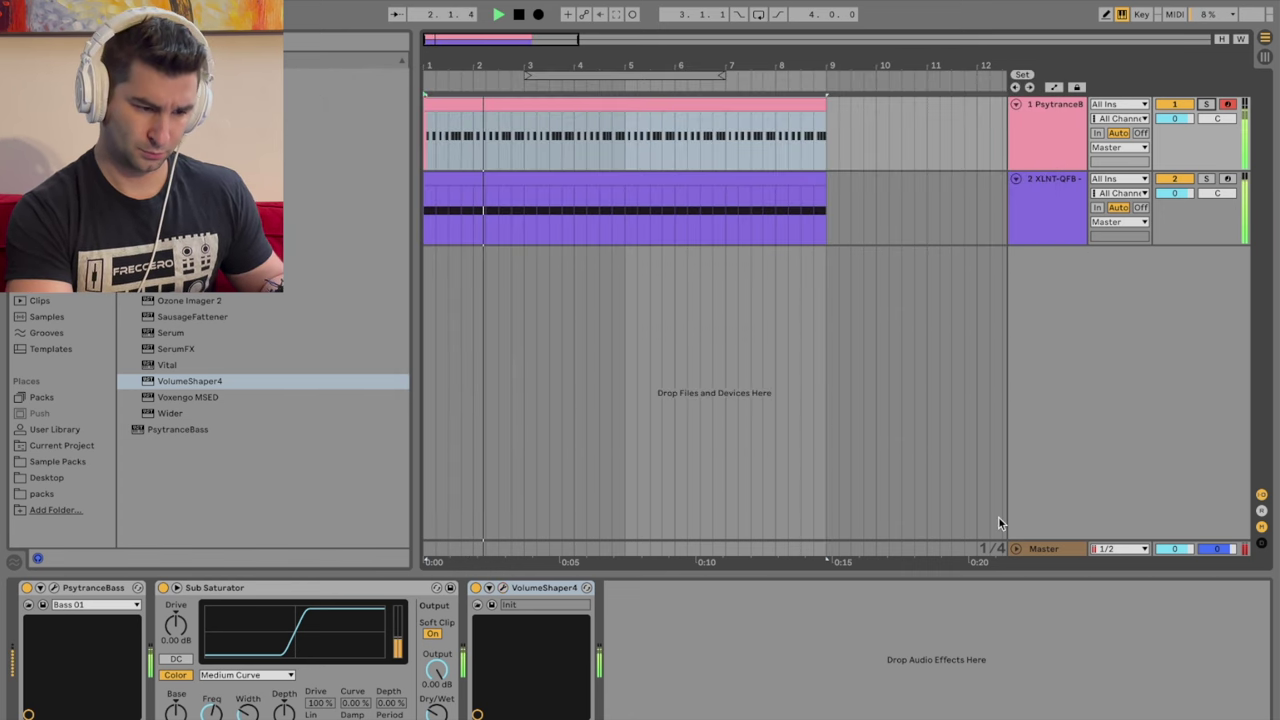
# Step: Add FabFilter Pro-L 2 to the Master track with the preset Minimal House - Punchy Lowend & Crispy Transients MdH
pyautogui.click(1040, 548)
pyautogui.doubleClick(395, 140)
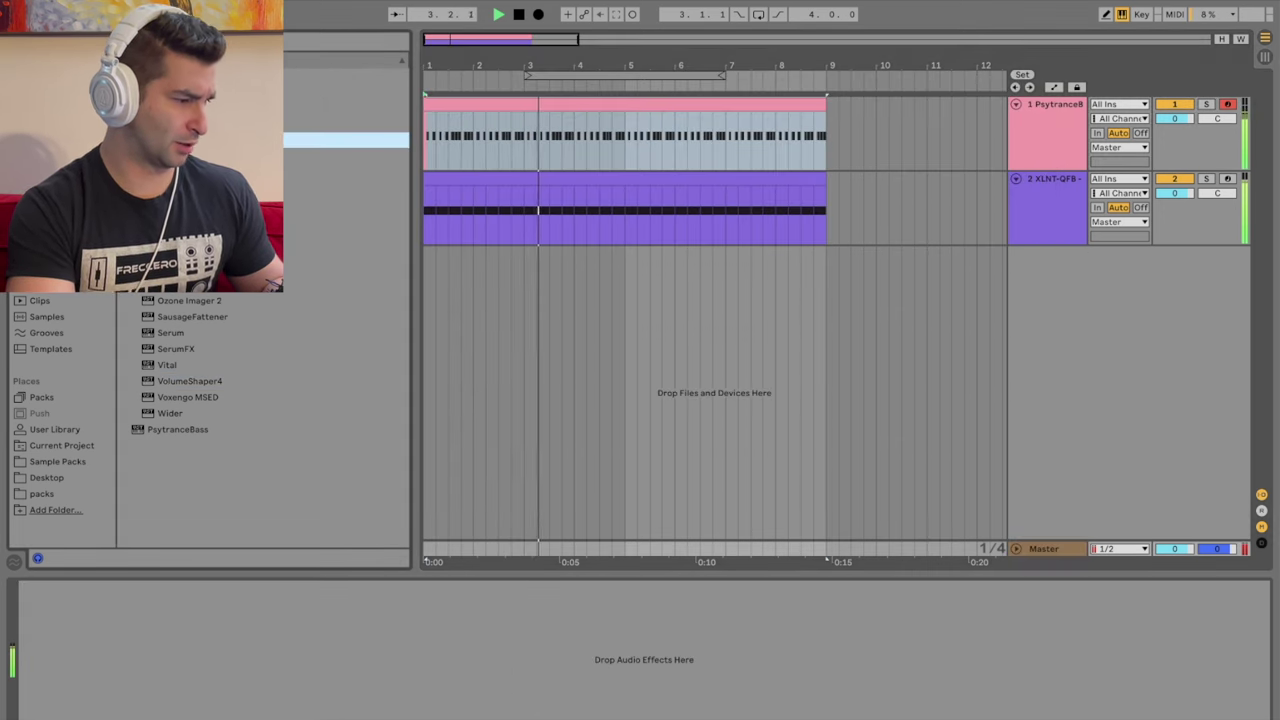
pyautogui.click(776, 119)
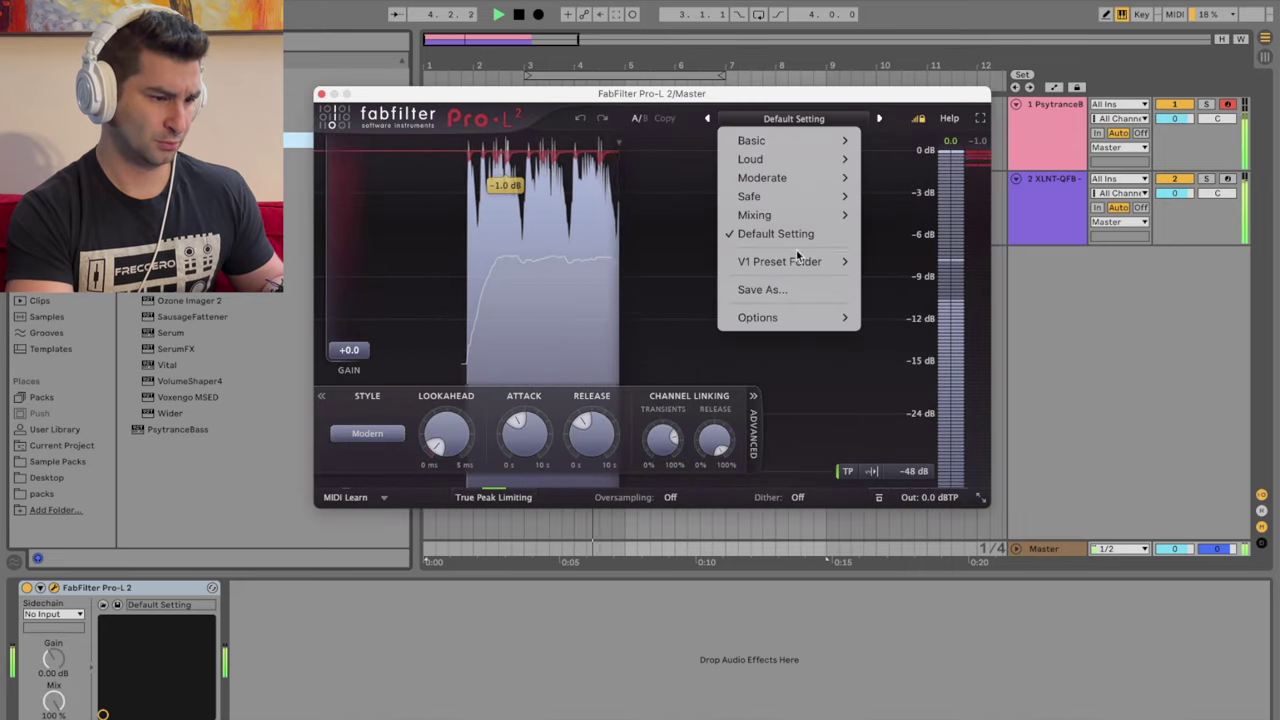
pyautogui.moveTo(808, 261)
pyautogui.moveTo(898, 304)
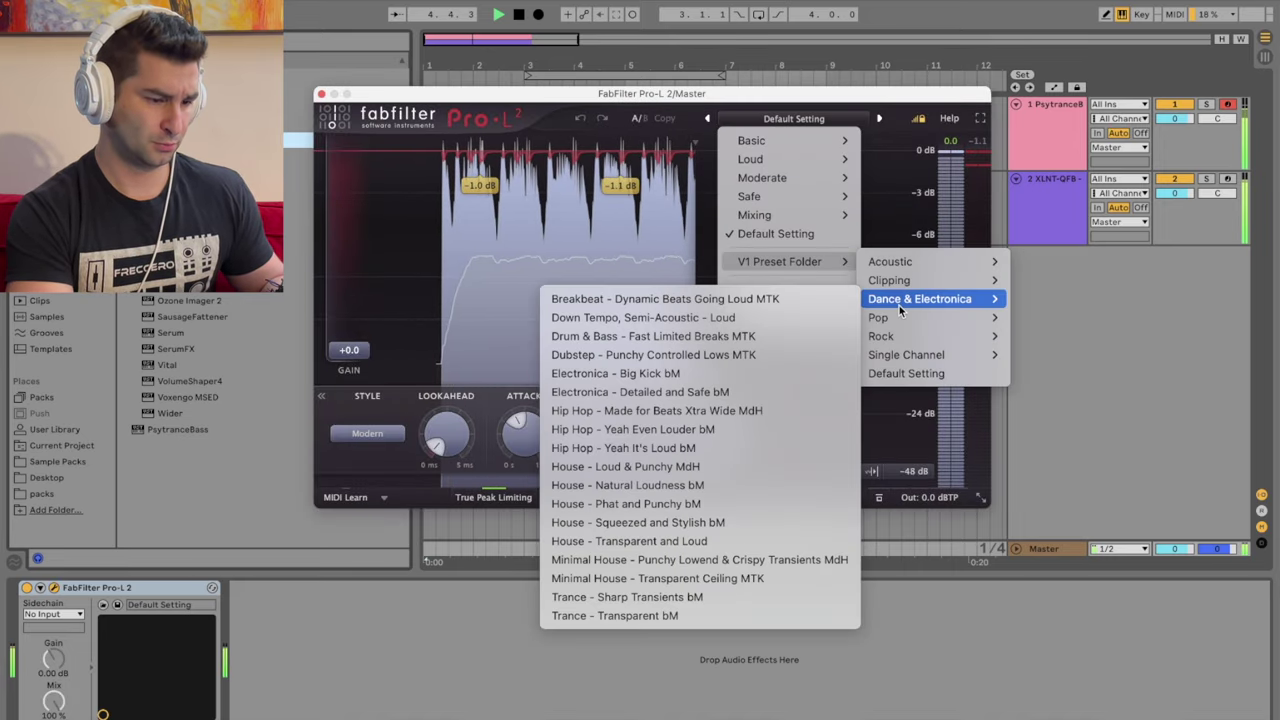
pyautogui.click(650, 560)
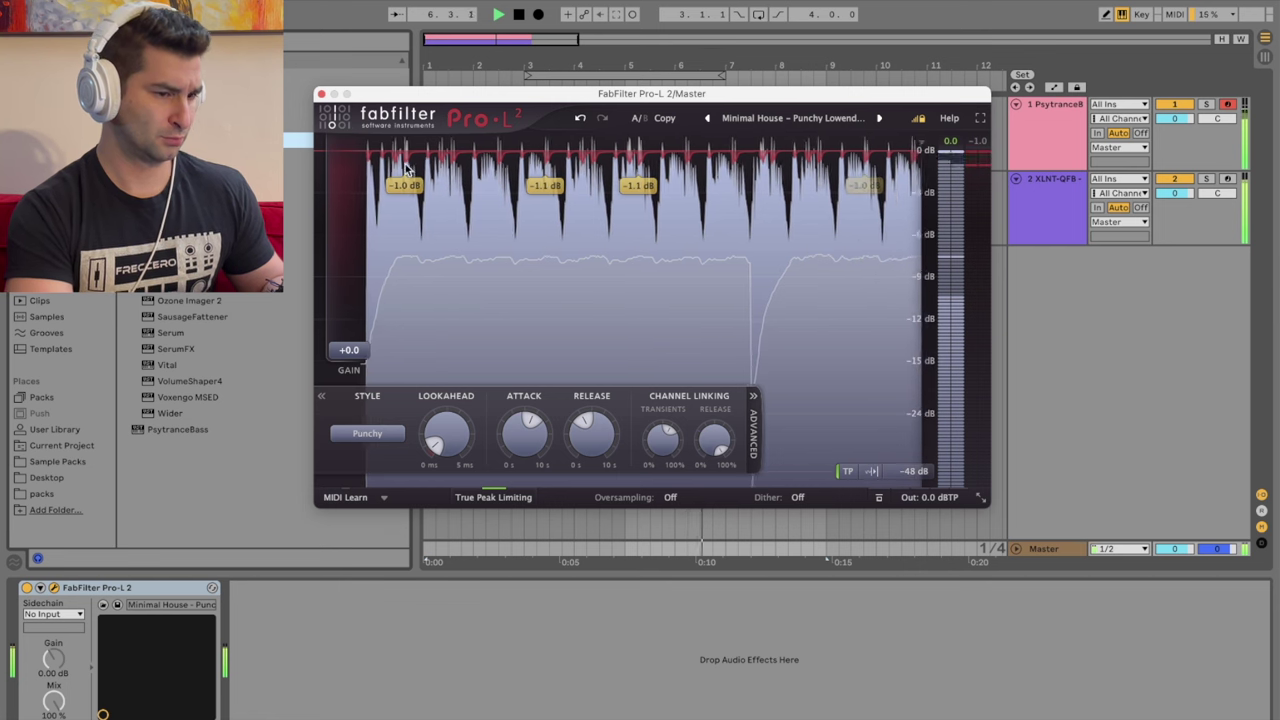
pyautogui.click(321, 93)
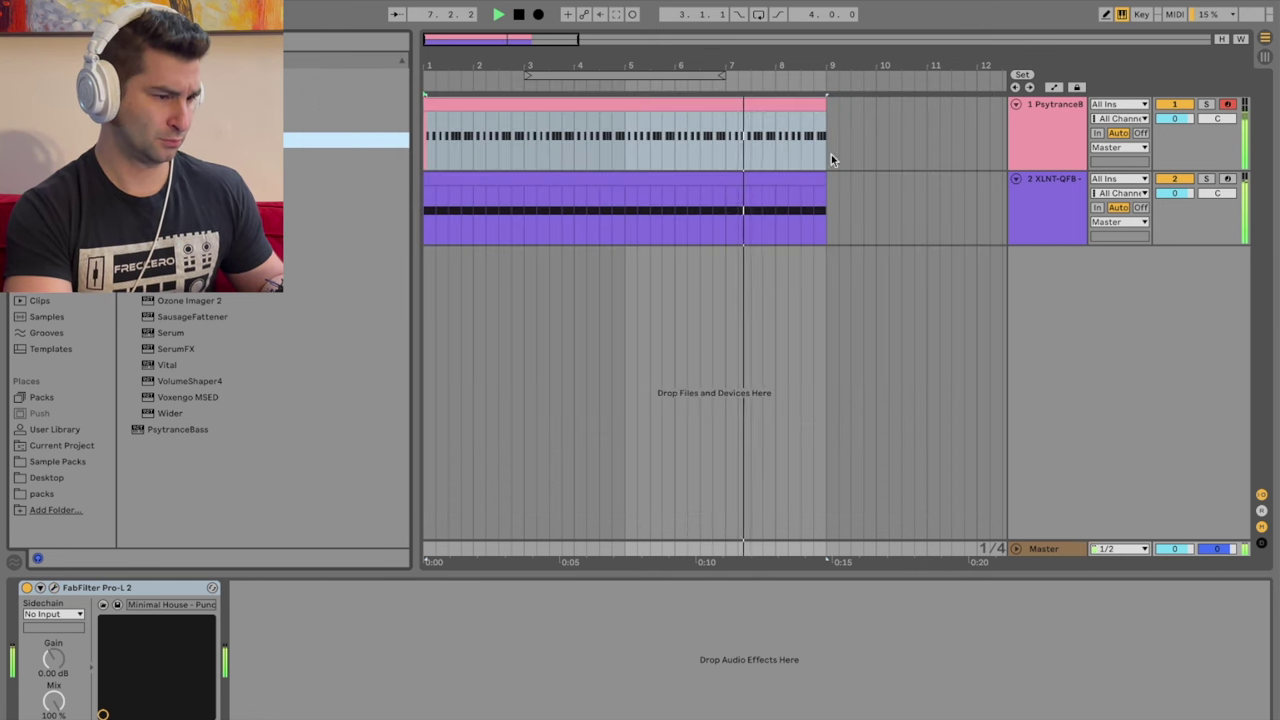
# Step: Turn PsytranceBass's Sustain to minimum, set a short Decay while the pattern plays, and replay the pattern from the start
pyautogui.click(1080, 140)
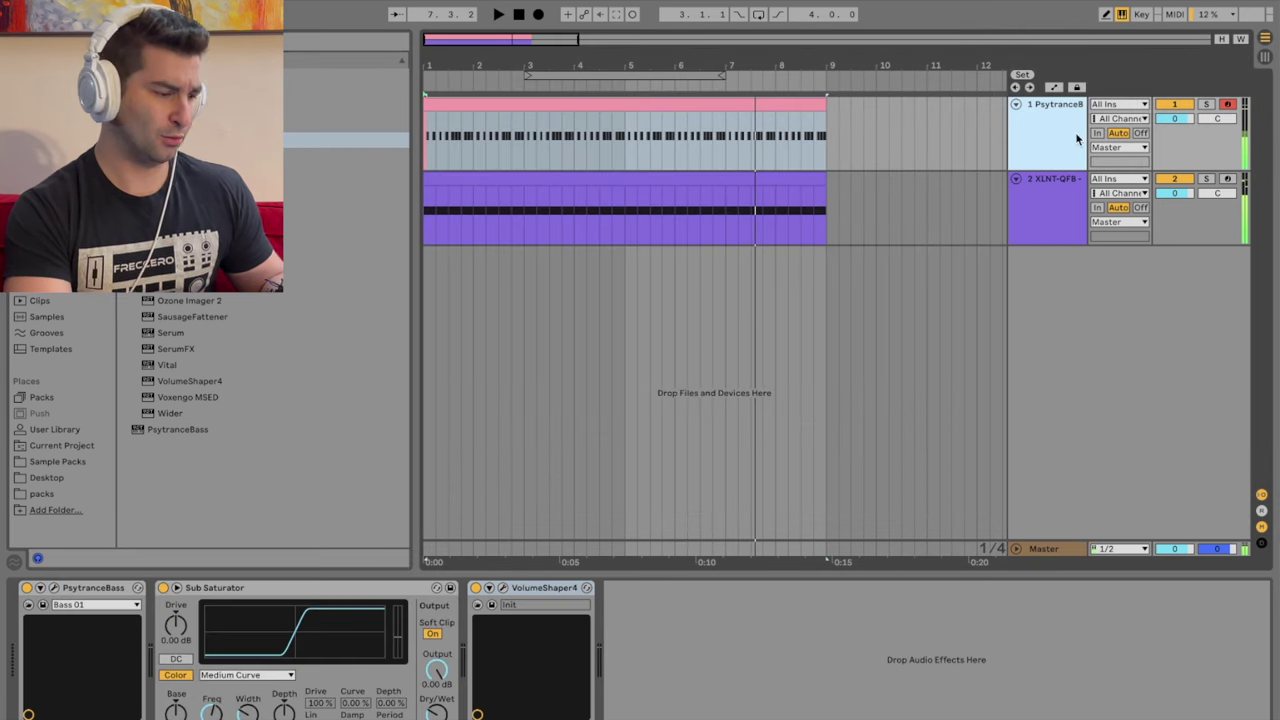
pyautogui.click(54, 588)
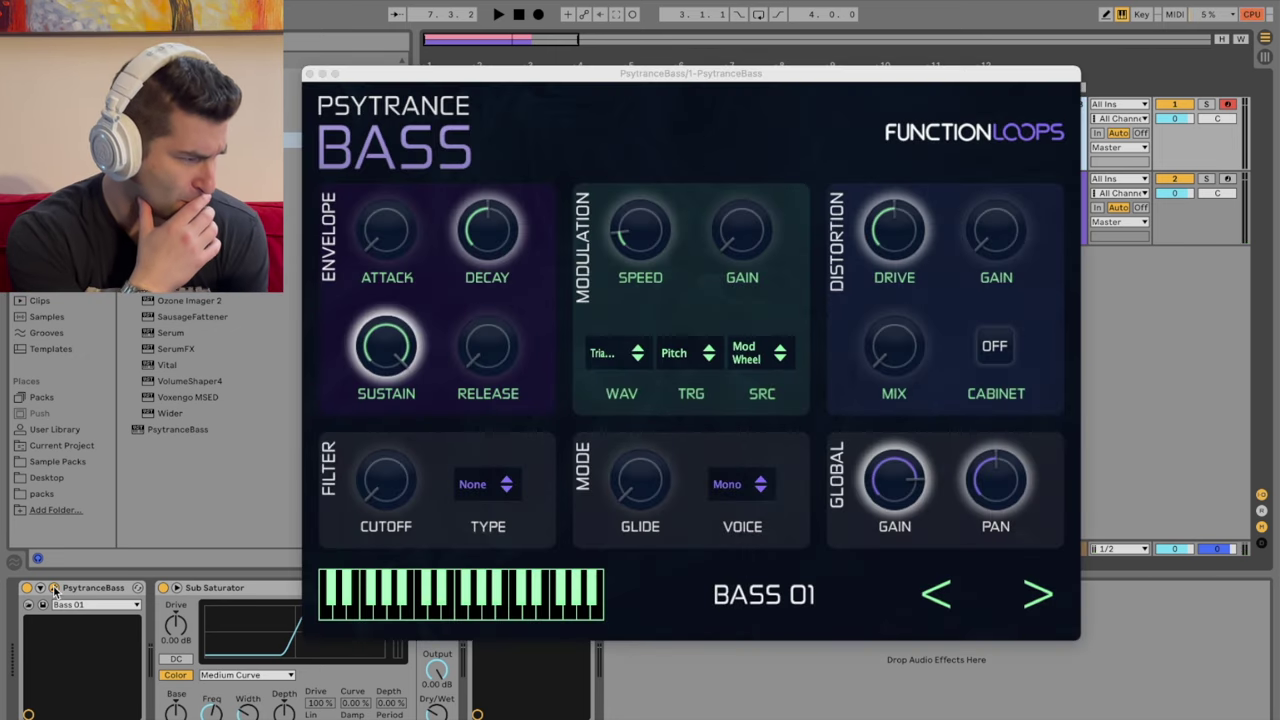
pyautogui.press('space')
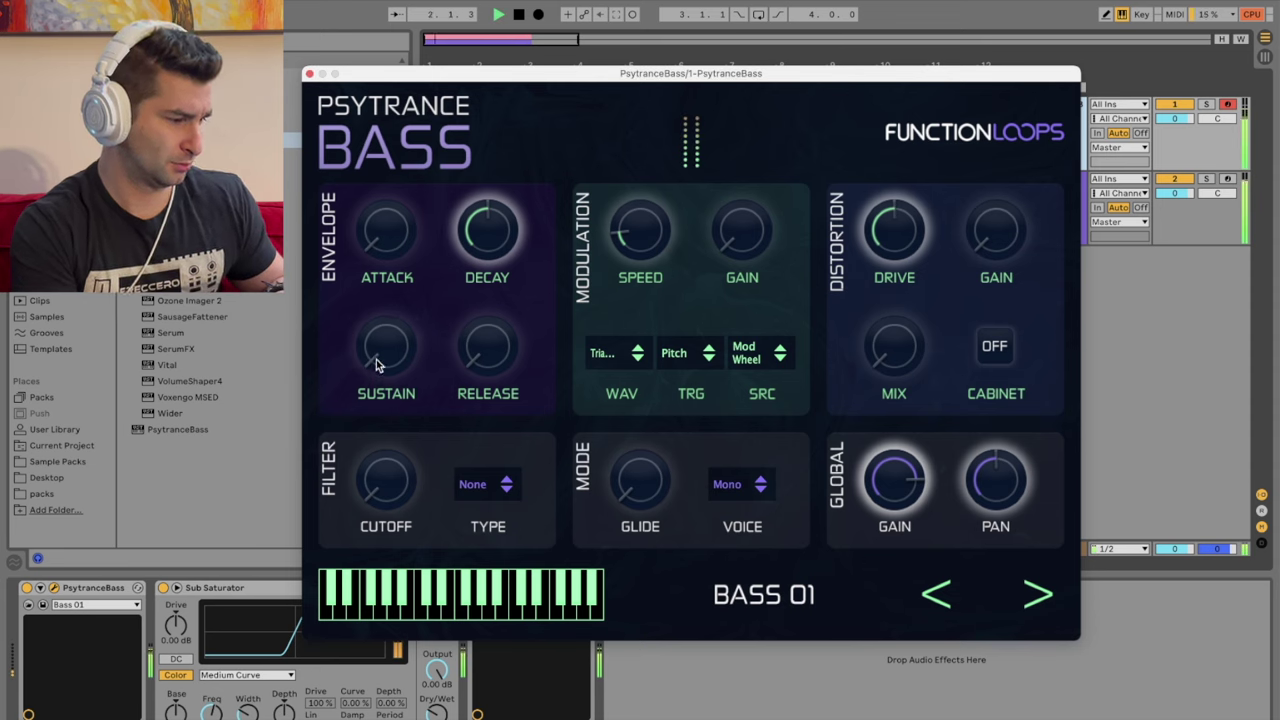
pyautogui.moveTo(485, 248); pyautogui.dragTo(474, 408)
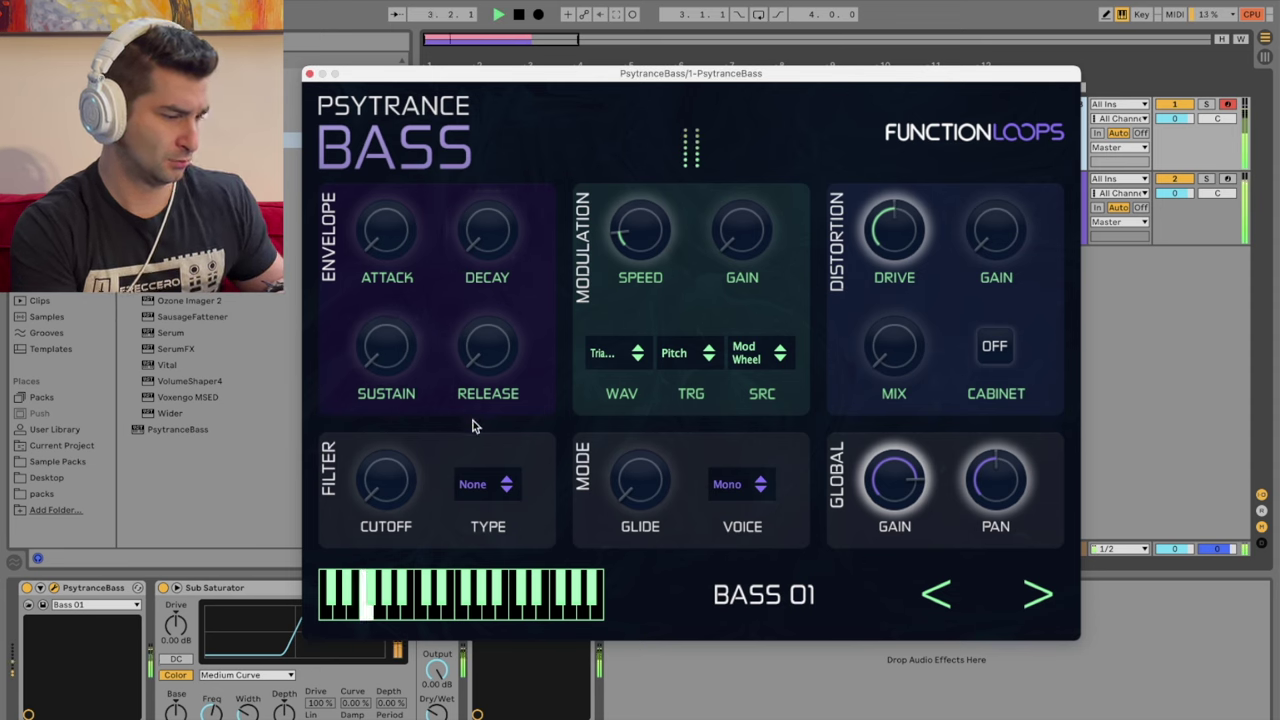
pyautogui.moveTo(490, 260); pyautogui.dragTo(487, 226)
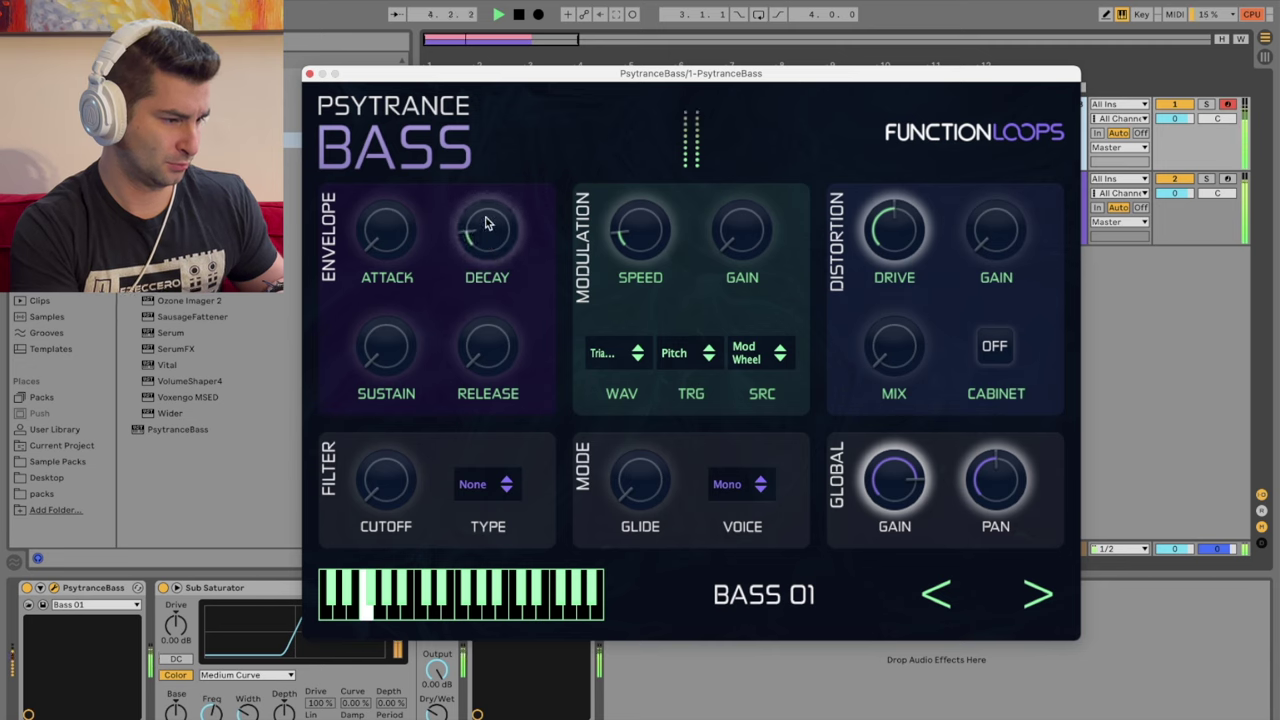
pyautogui.moveTo(485, 224); pyautogui.dragTo(502, 75)
pyautogui.moveTo(492, 207); pyautogui.dragTo(484, 557)
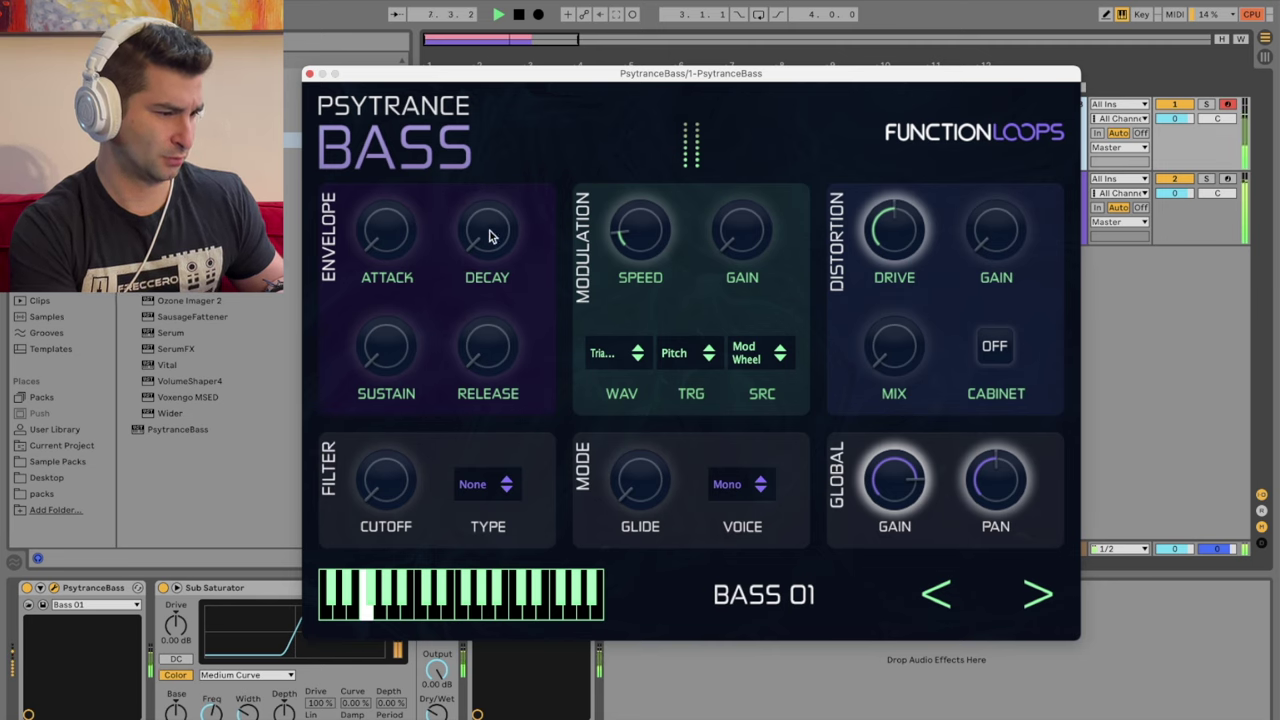
pyautogui.moveTo(490, 231); pyautogui.dragTo(488, 189)
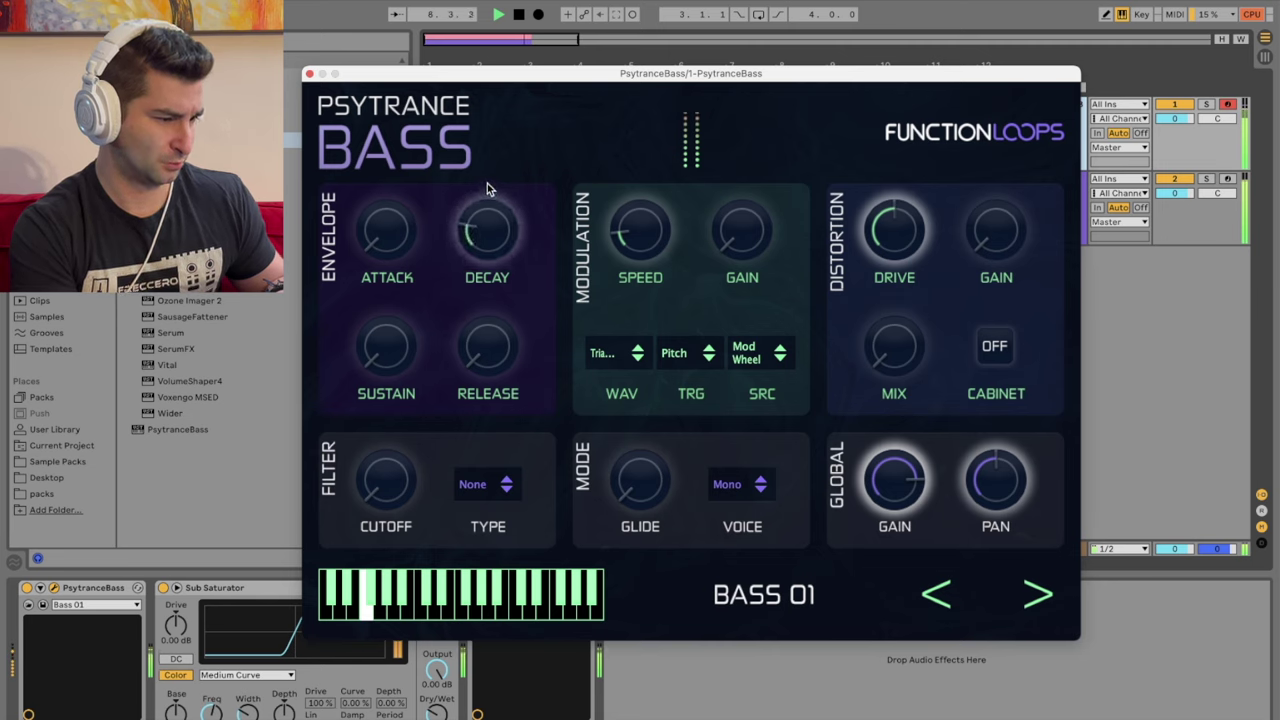
pyautogui.click(309, 73)
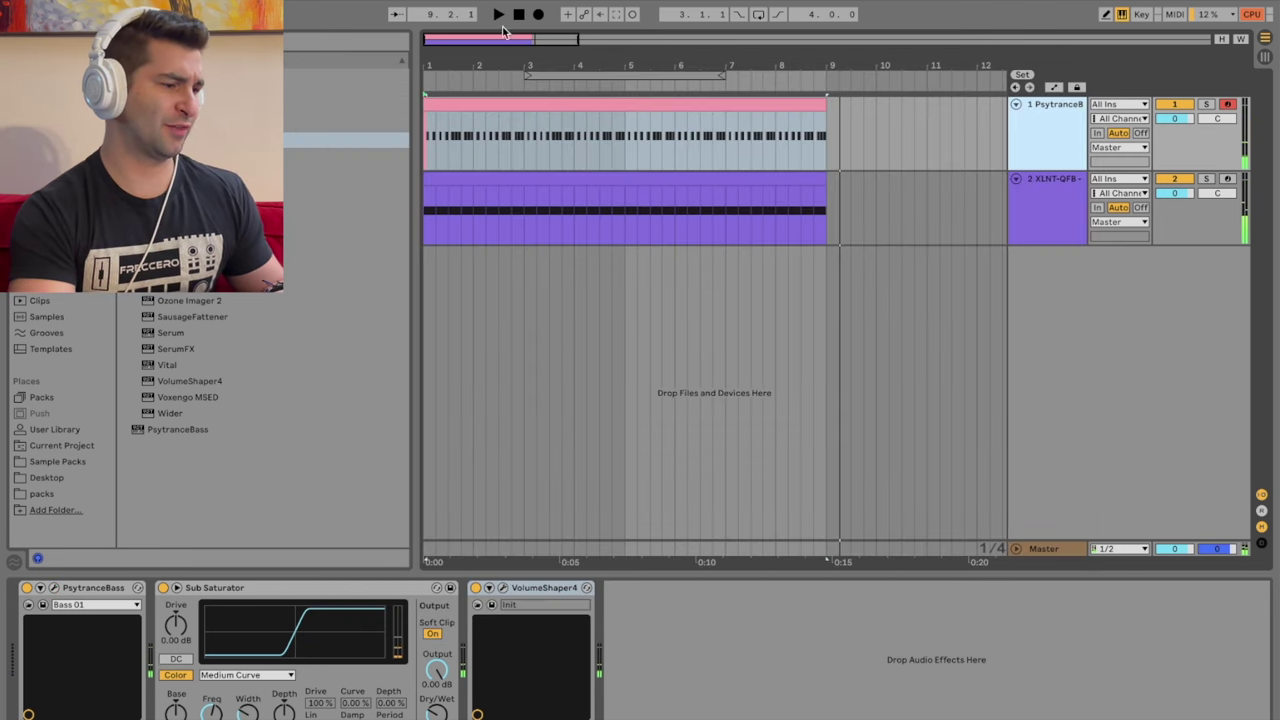
pyautogui.click(519, 14)
pyautogui.click(499, 14)
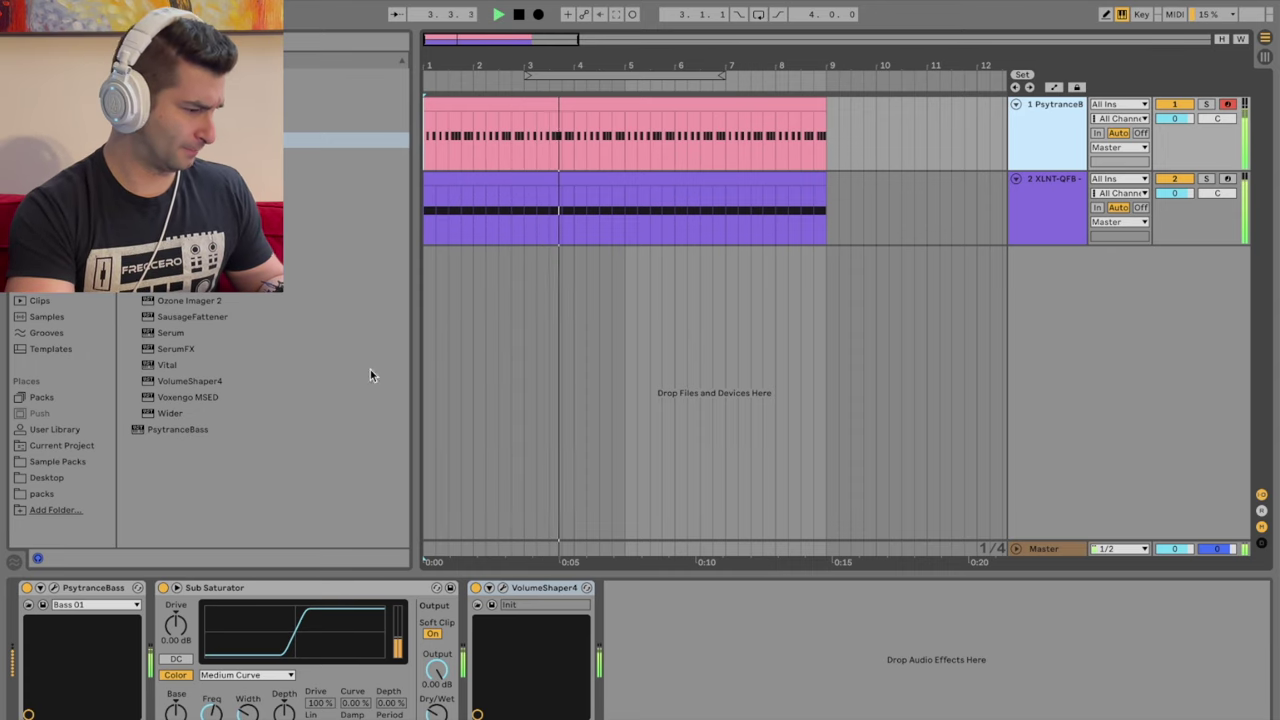
# Step: Stop playback and open the Hihat Loops folder inside the XLNT-Quest For Bass sample pack's Drum Loops
pyautogui.click(87, 463)
pyautogui.scroll(10, 230, 359)
pyautogui.scroll(-4, 210, 391)
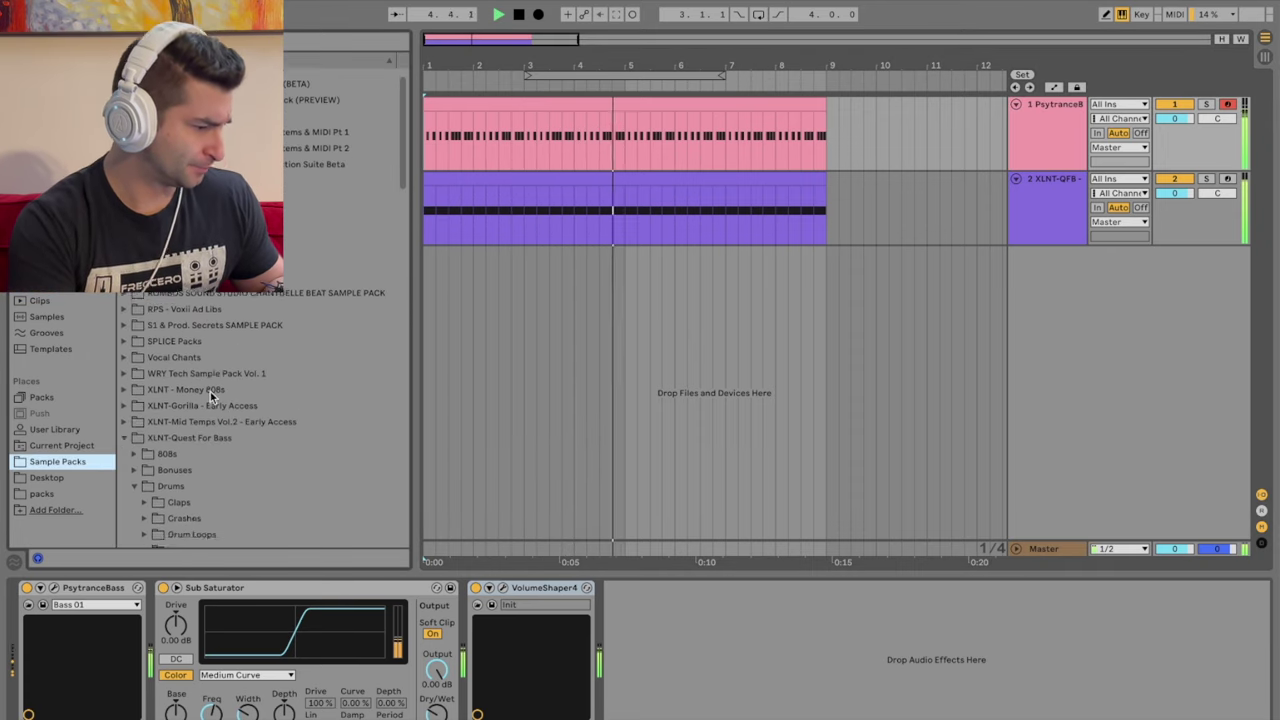
pyautogui.click(146, 438)
pyautogui.scroll(-3, 148, 437)
pyautogui.press('space')
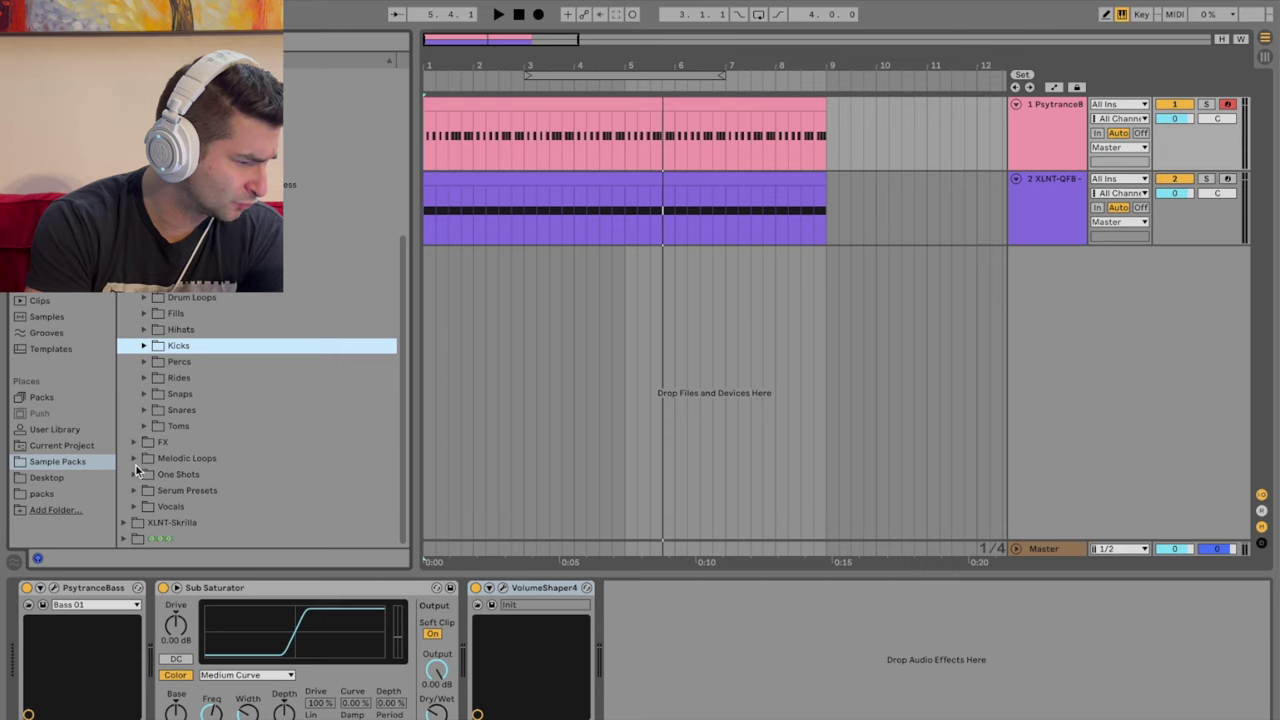
pyautogui.click(144, 313)
pyautogui.click(144, 313)
pyautogui.click(144, 297)
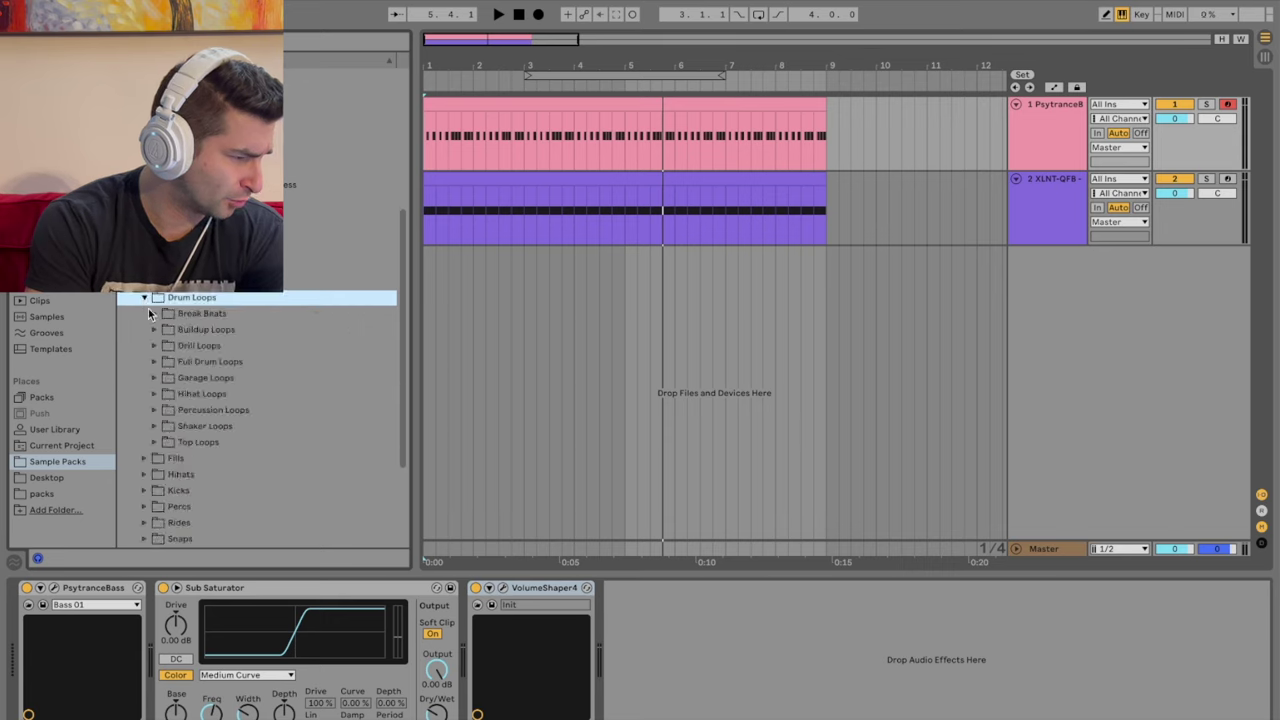
pyautogui.click(154, 393)
pyautogui.scroll(-3, 247, 338)
# Step: Audition the XLNT-QFB hi-hat loops and choose Hihat Loop 13 - 140bpm
pyautogui.click(255, 343)
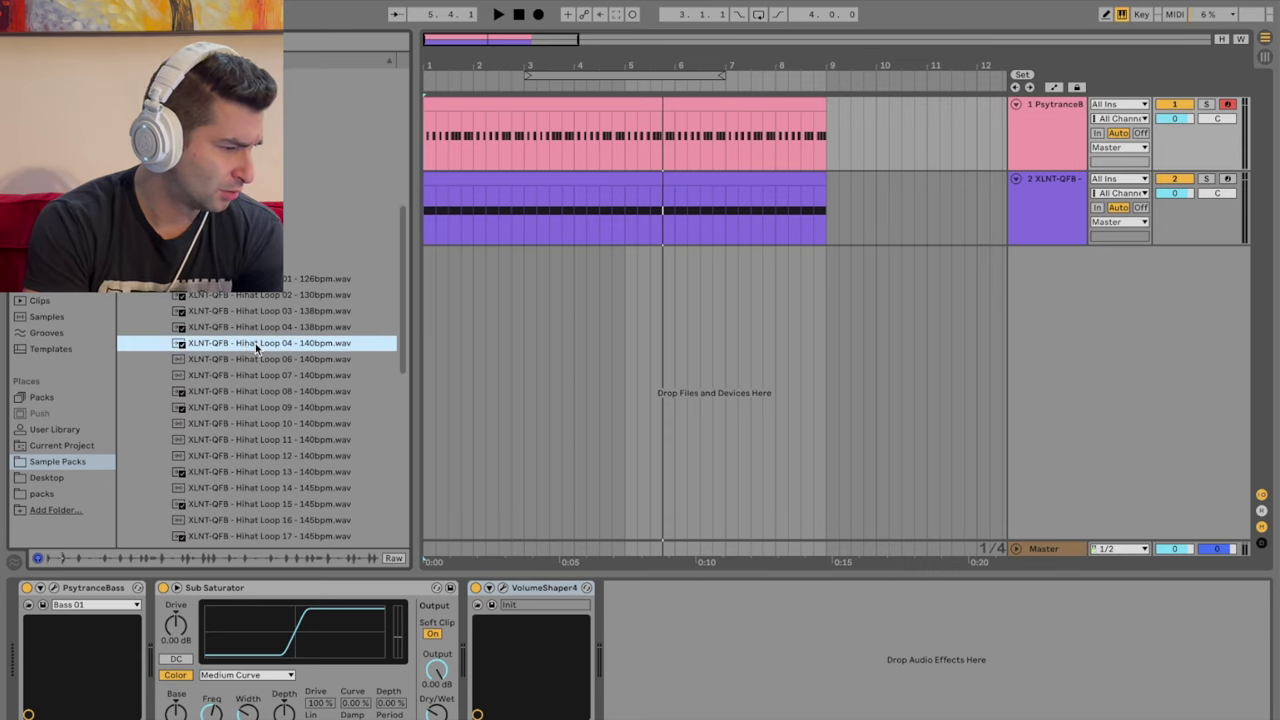
pyautogui.scroll(-2, 255, 343)
pyautogui.click(257, 390)
pyautogui.press('Up')
pyautogui.press('Up')
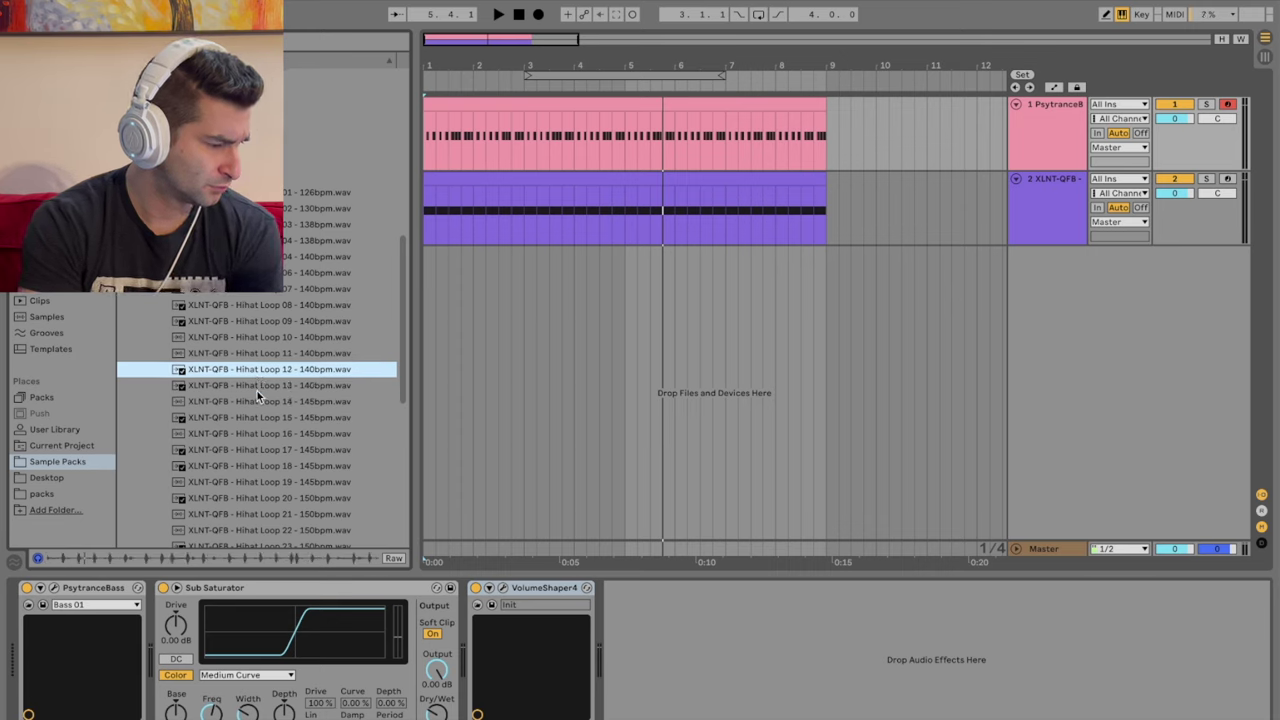
pyautogui.press('Down')
pyautogui.press('Down')
pyautogui.press('Down')
pyautogui.press('Up')
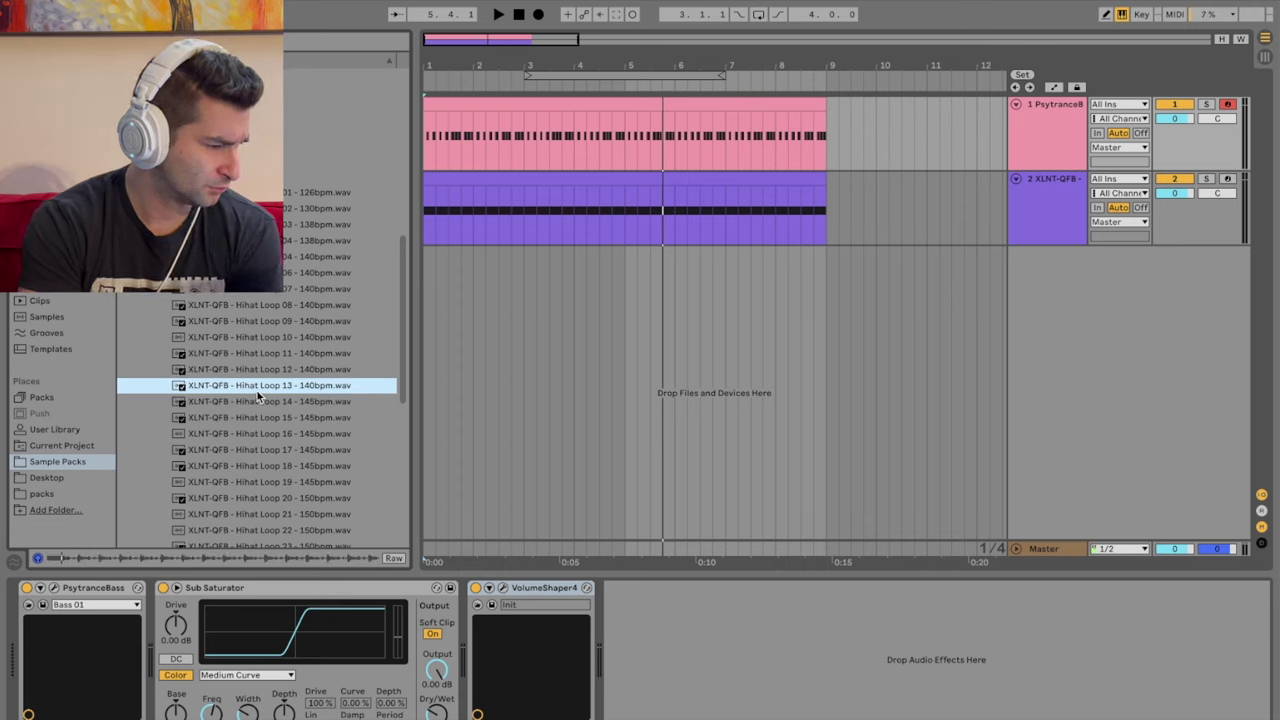
# Step: Place Hihat Loop 13 on a new audio track from bar 5, set its volume to -6.1 dB and play the arrangement
pyautogui.moveTo(257, 391); pyautogui.dragTo(630, 348)
pyautogui.moveTo(694, 253)
pyautogui.mouseDown()
pyautogui.moveTo(666, 254)
pyautogui.moveTo(682, 254)
pyautogui.mouseUp()
pyautogui.press('space')
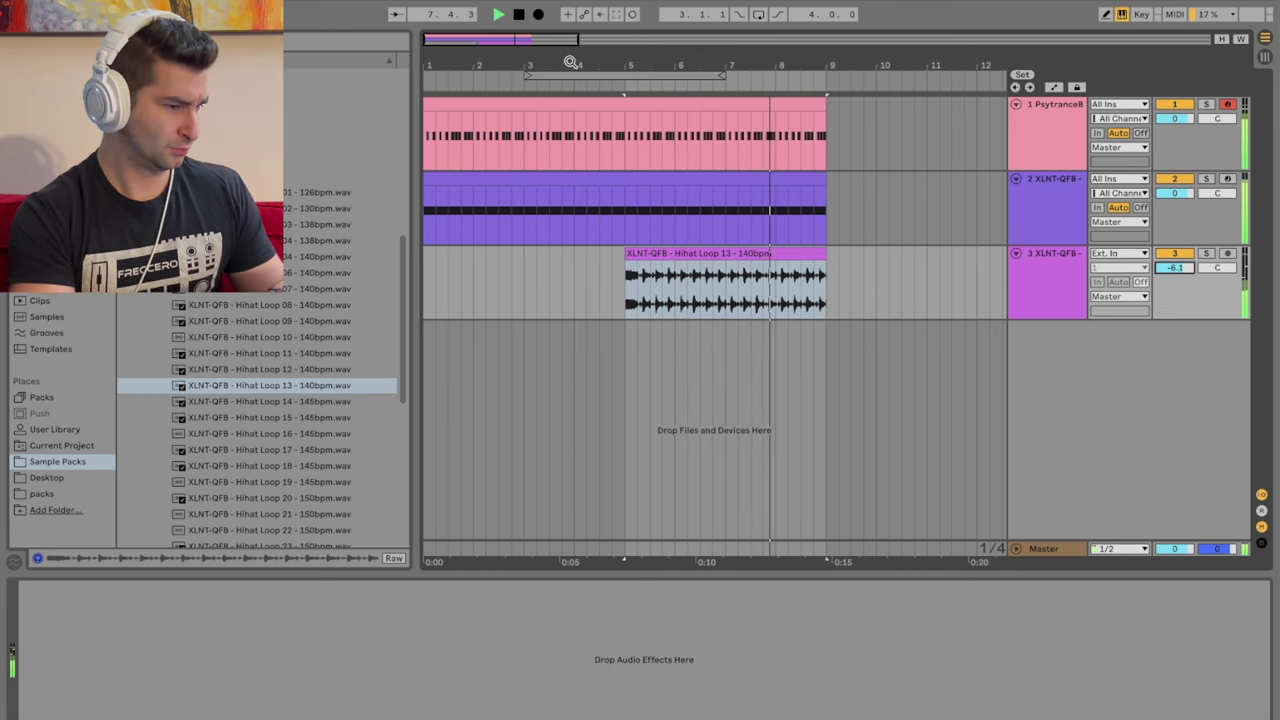
# Step: Stop playback, paste a copy of the hi-hat loop clip at bar 1 and delete that copy
pyautogui.click(681, 253)
pyautogui.press('space')
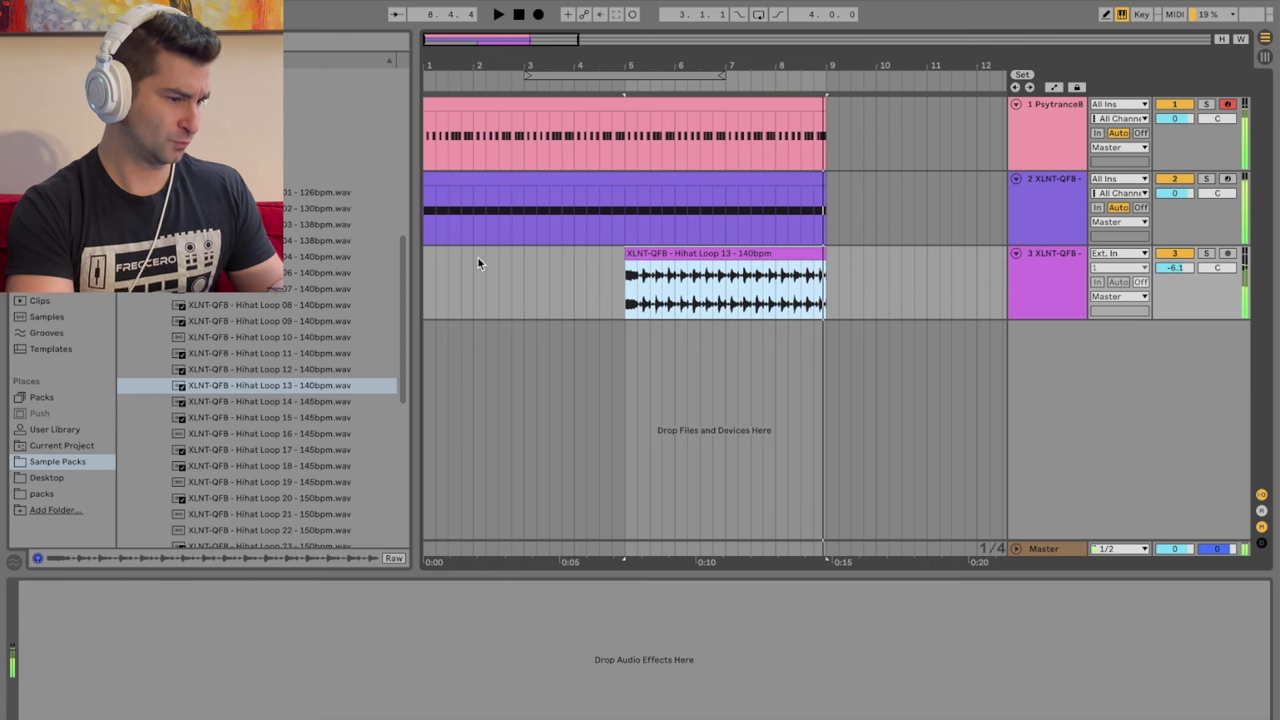
pyautogui.click(425, 268)
pyautogui.hotkey('ctrl', 'v')
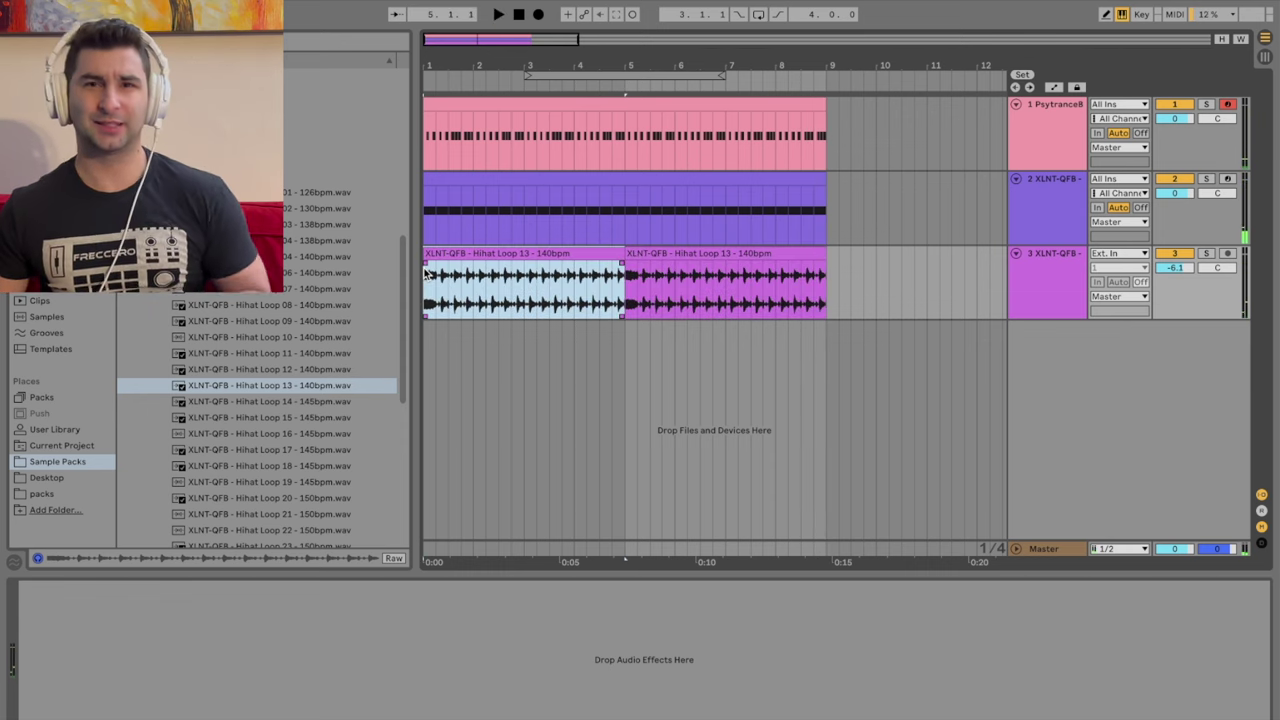
pyautogui.press('Delete')
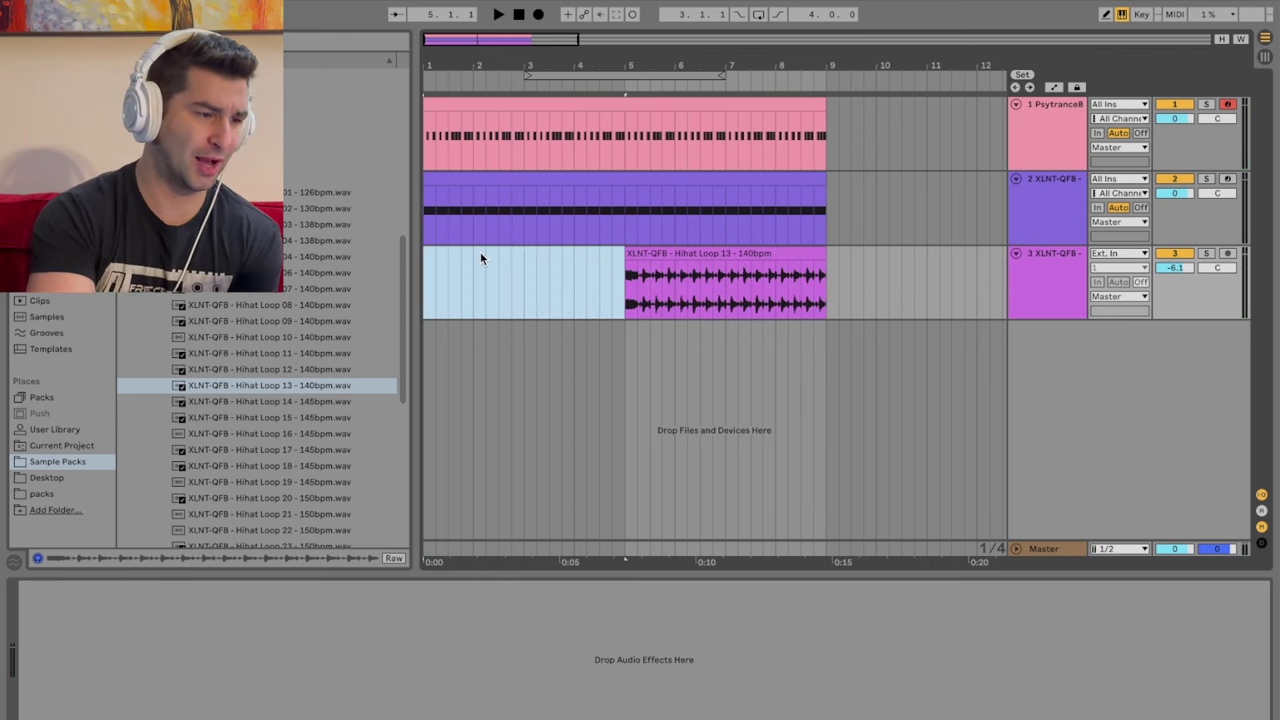
# Step: Play the arrangement briefly from the start and examine the first bars of the bass pattern
pyautogui.click(499, 14)
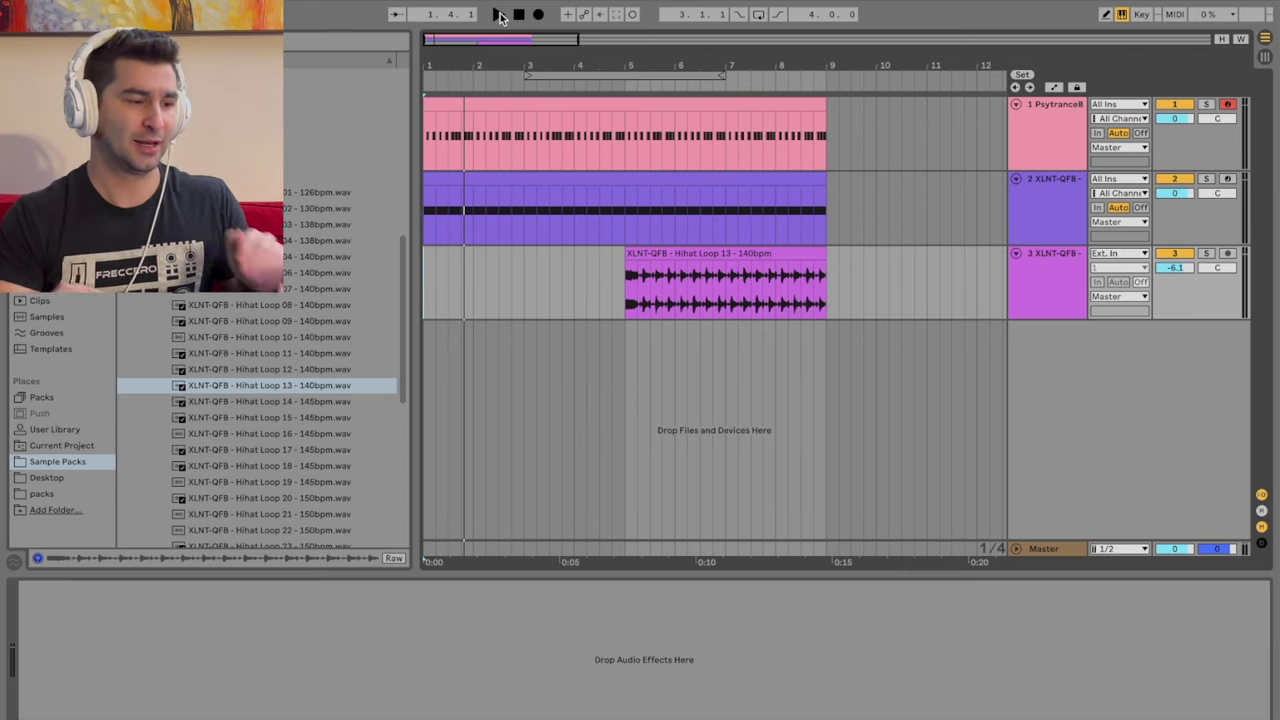
pyautogui.moveTo(473, 63); pyautogui.dragTo(496, 65)
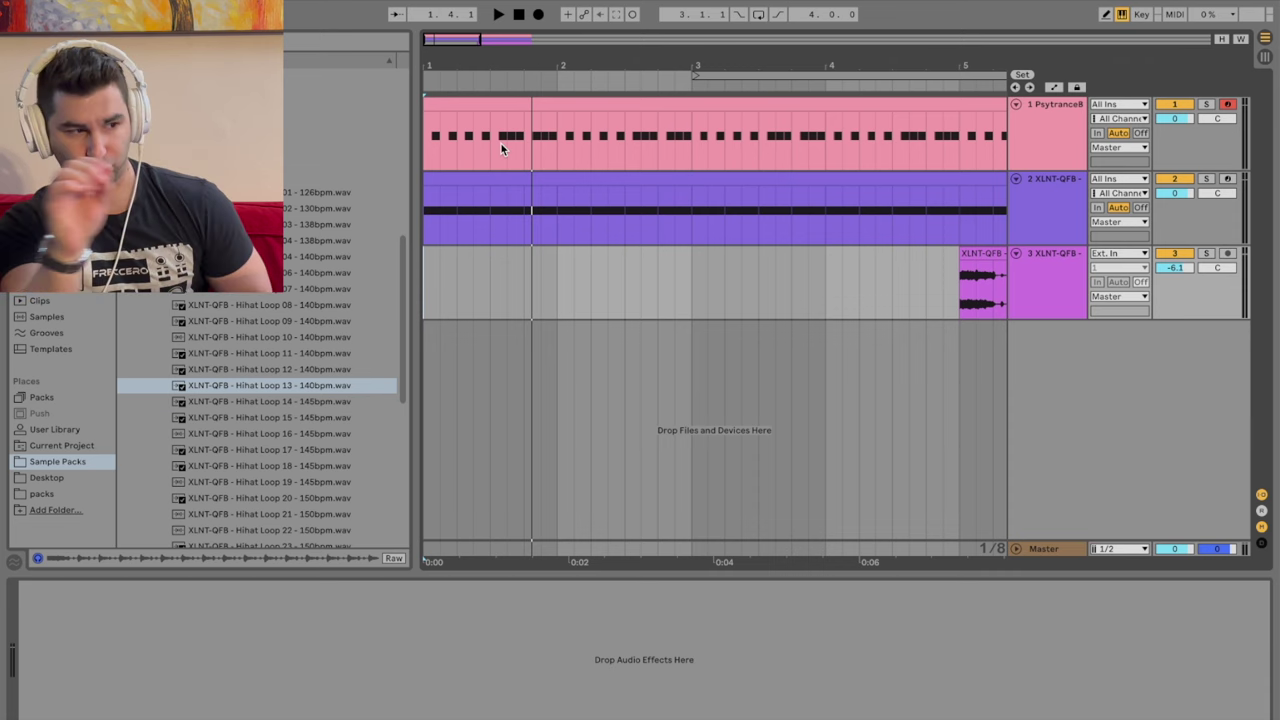
# Step: Paste the Hihat Loop 13 clip at bar 1 of the hi-hat track and play the arrangement from the start
pyautogui.hotkey('ctrl', 'v')
pyautogui.click(518, 14)
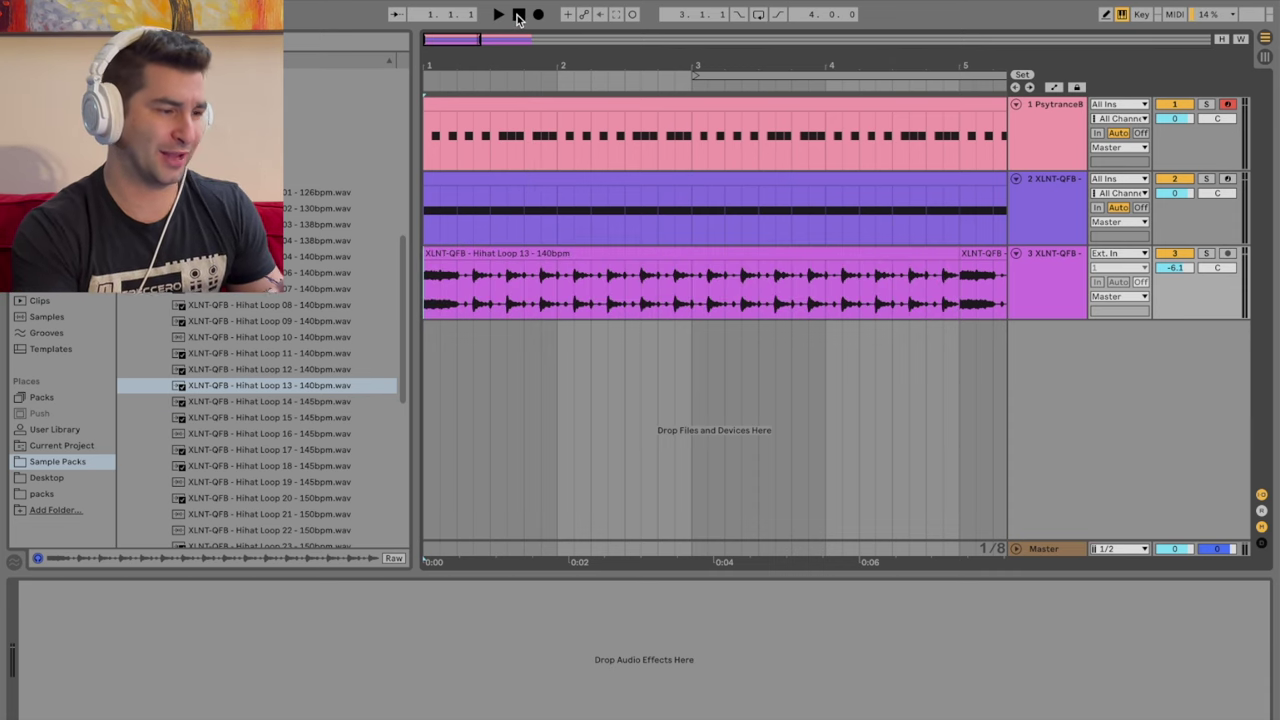
pyautogui.click(498, 15)
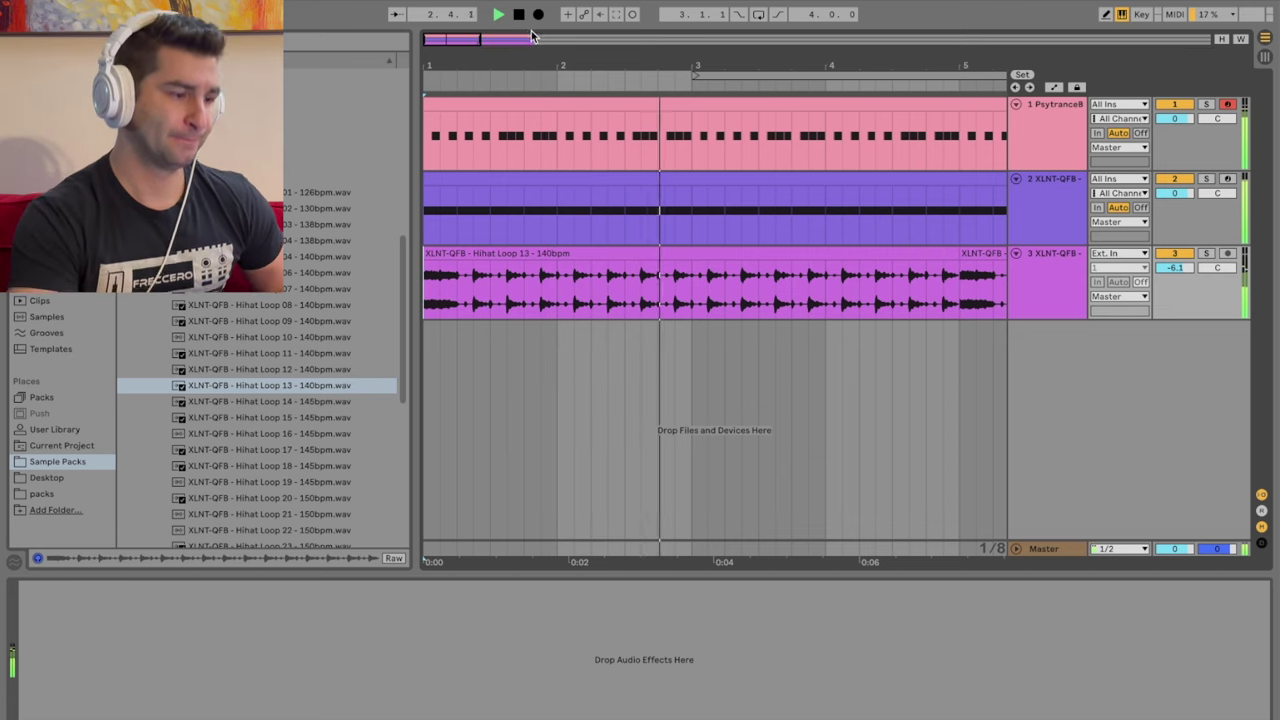
# Step: Duplicate the first eight bars of the bass, kick and hi-hat clips to bars 9–16 and stop playback
pyautogui.moveTo(523, 64); pyautogui.dragTo(457, 63)
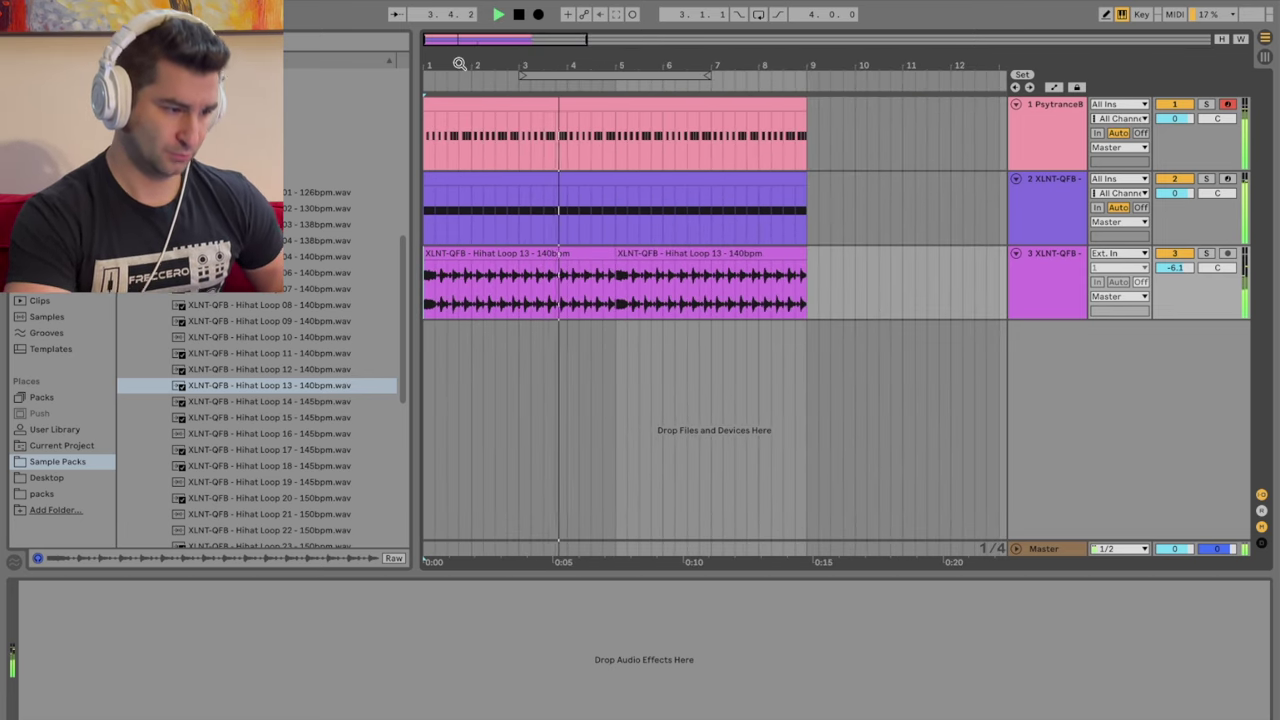
pyautogui.moveTo(808, 262); pyautogui.dragTo(405, 93)
pyautogui.hotkey('ctrl', 'd')
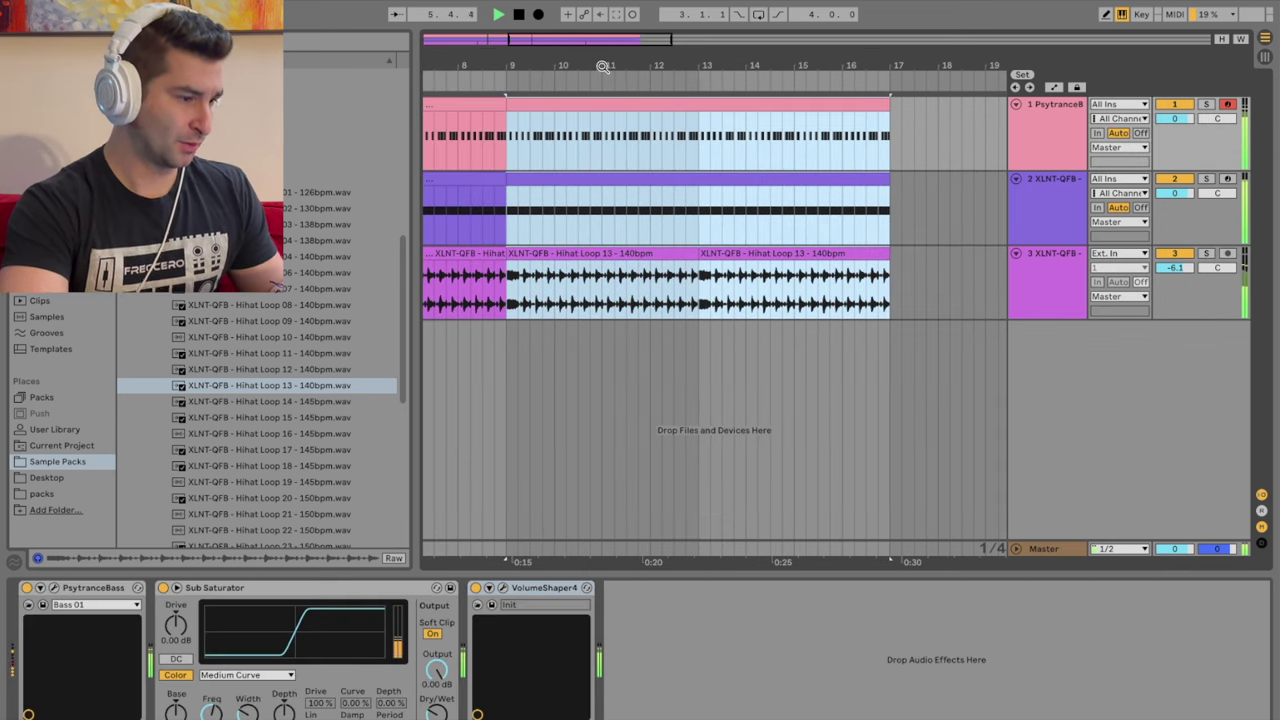
pyautogui.hscroll(-5, 602, 66)
pyautogui.press('space')
# Step: Duplicate the hi-hat loop's section from bars 3–4 twice so it replaces bars 5 to 8
pyautogui.click(624, 287)
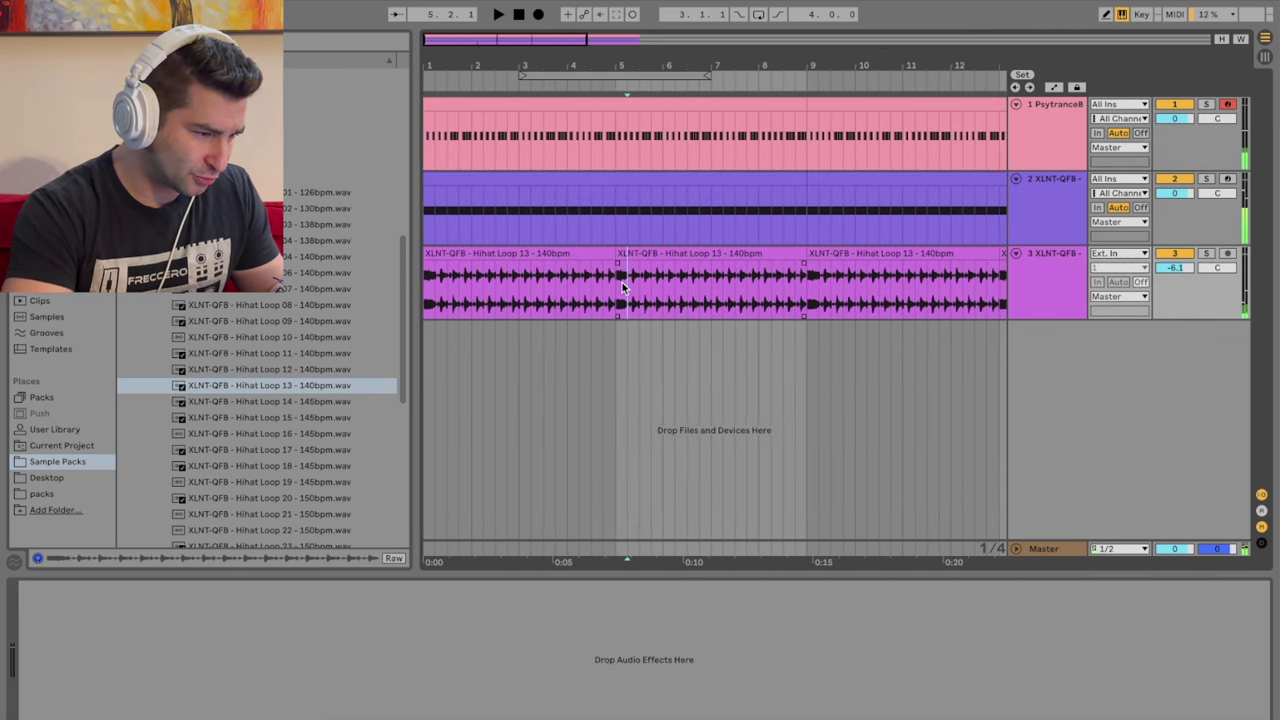
pyautogui.moveTo(518, 285); pyautogui.dragTo(611, 256)
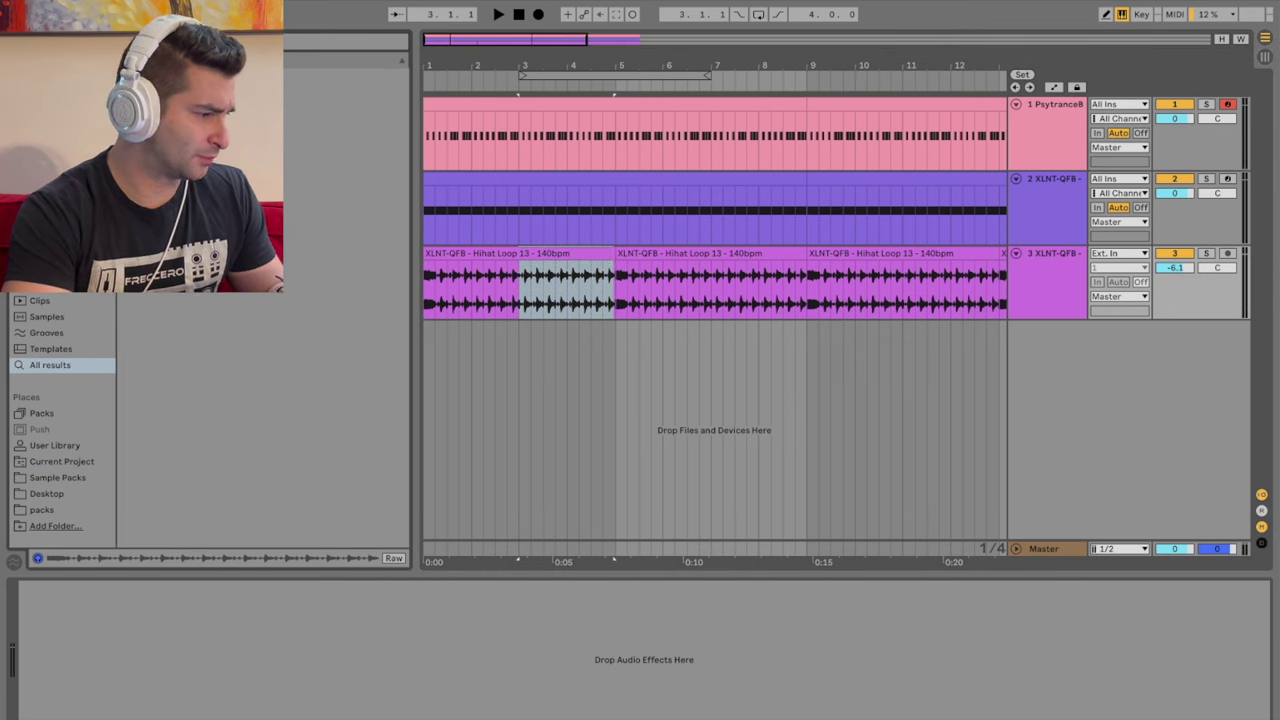
pyautogui.press('Escape')
pyautogui.click(518, 285)
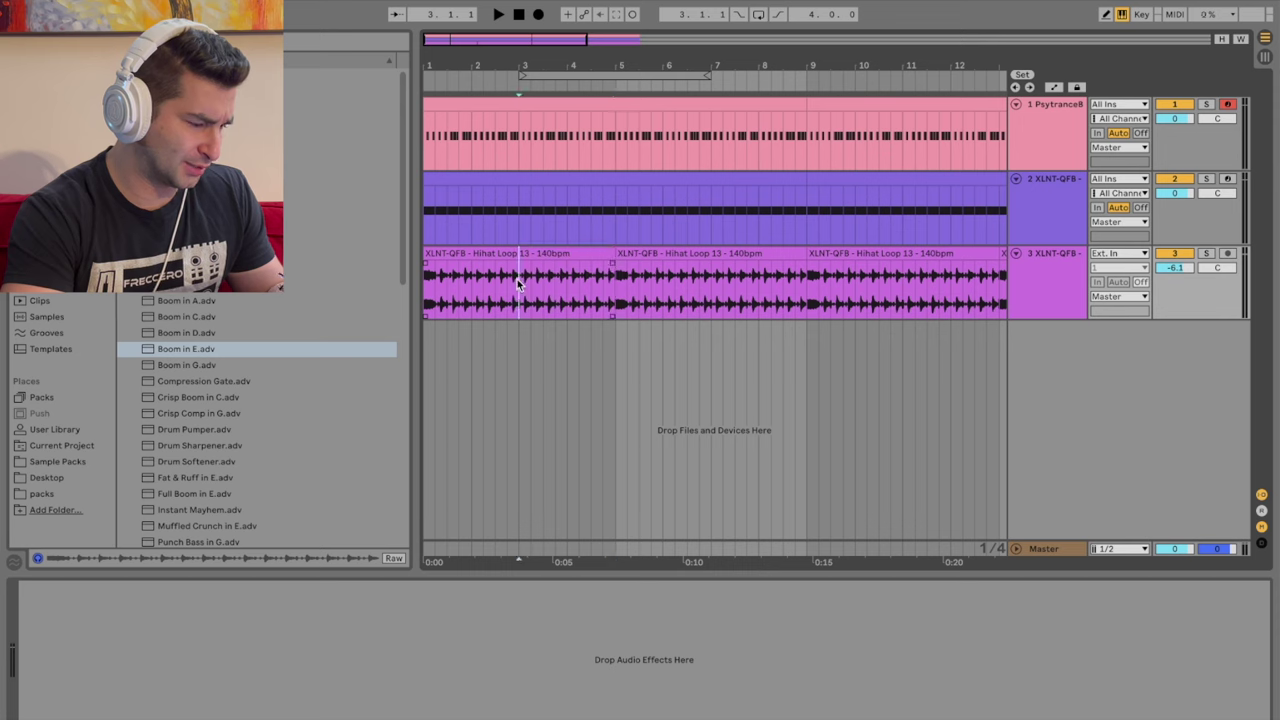
pyautogui.moveTo(522, 272); pyautogui.dragTo(606, 259)
pyautogui.hotkey('ctrl', 'd')
pyautogui.hotkey('ctrl', 'd')
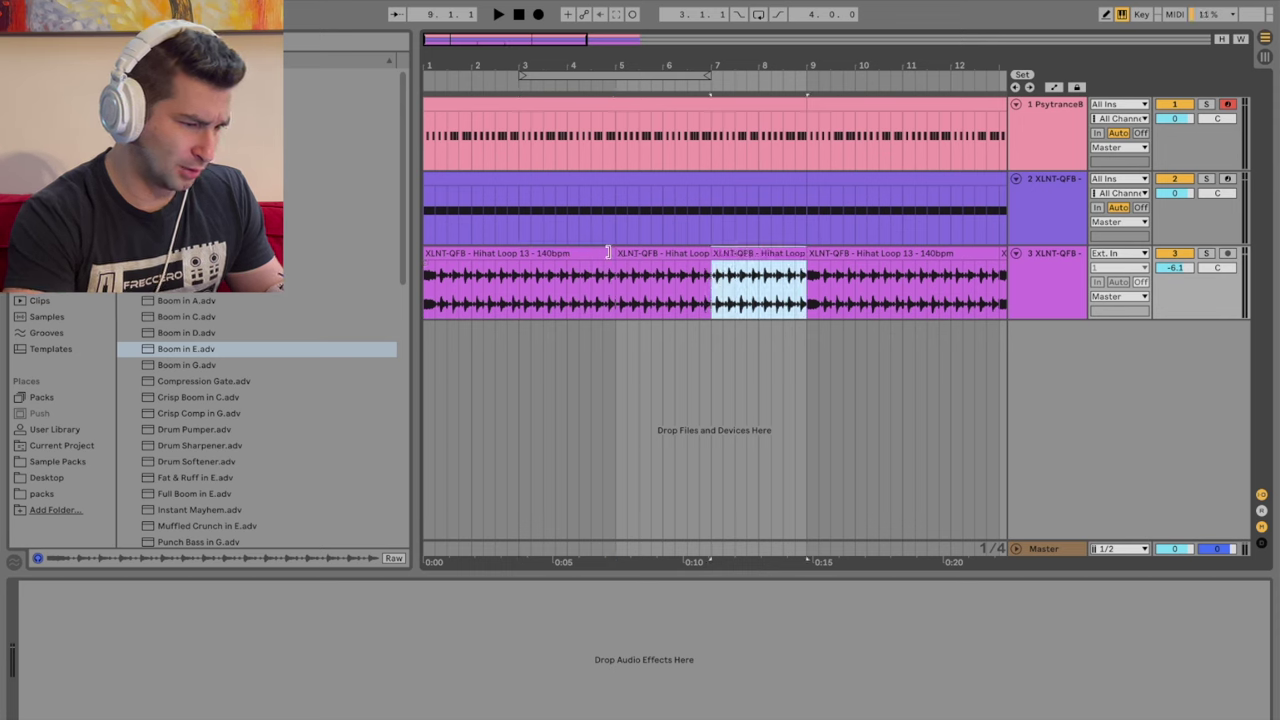
# Step: Play the arrangement from the start to about bar 10 to check the hi-hat transitions
pyautogui.click(519, 15)
pyautogui.click(497, 15)
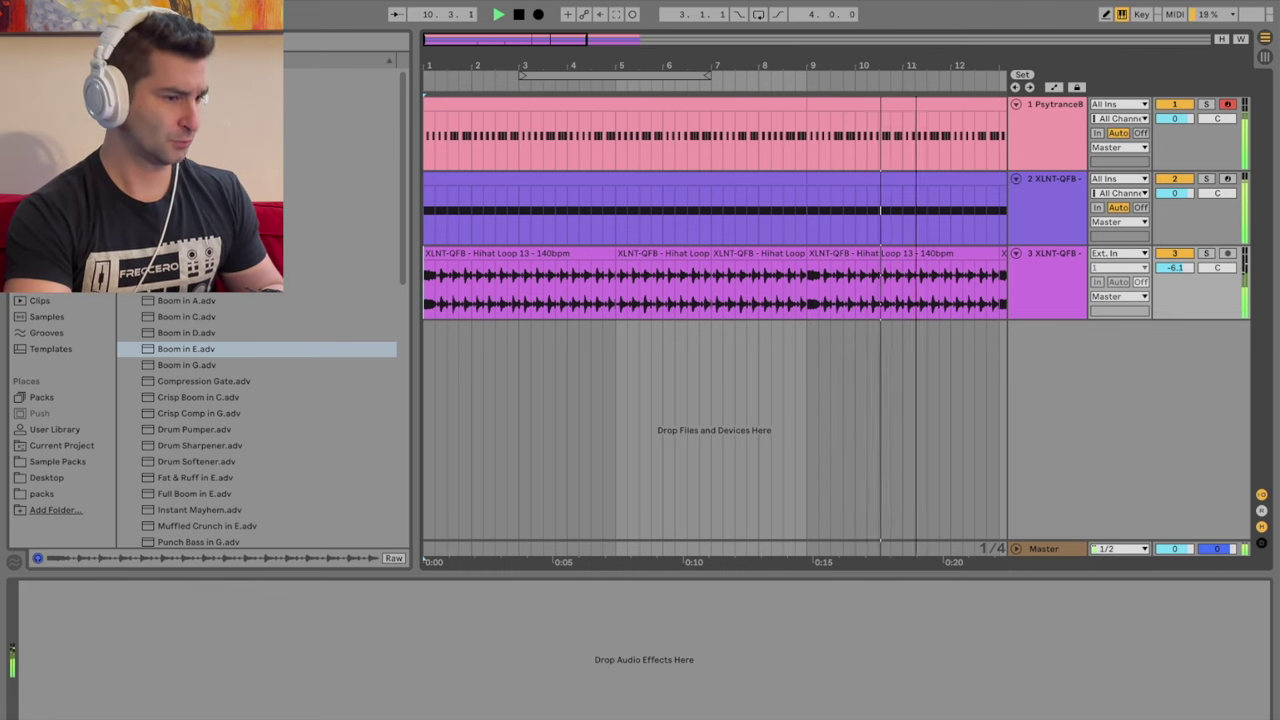
pyautogui.press('space')
# Step: Open the Melodic Loops in the XLNT-QFB sample pack and widen the browser to show the full file names
pyautogui.press('-')
pyautogui.click(72, 461)
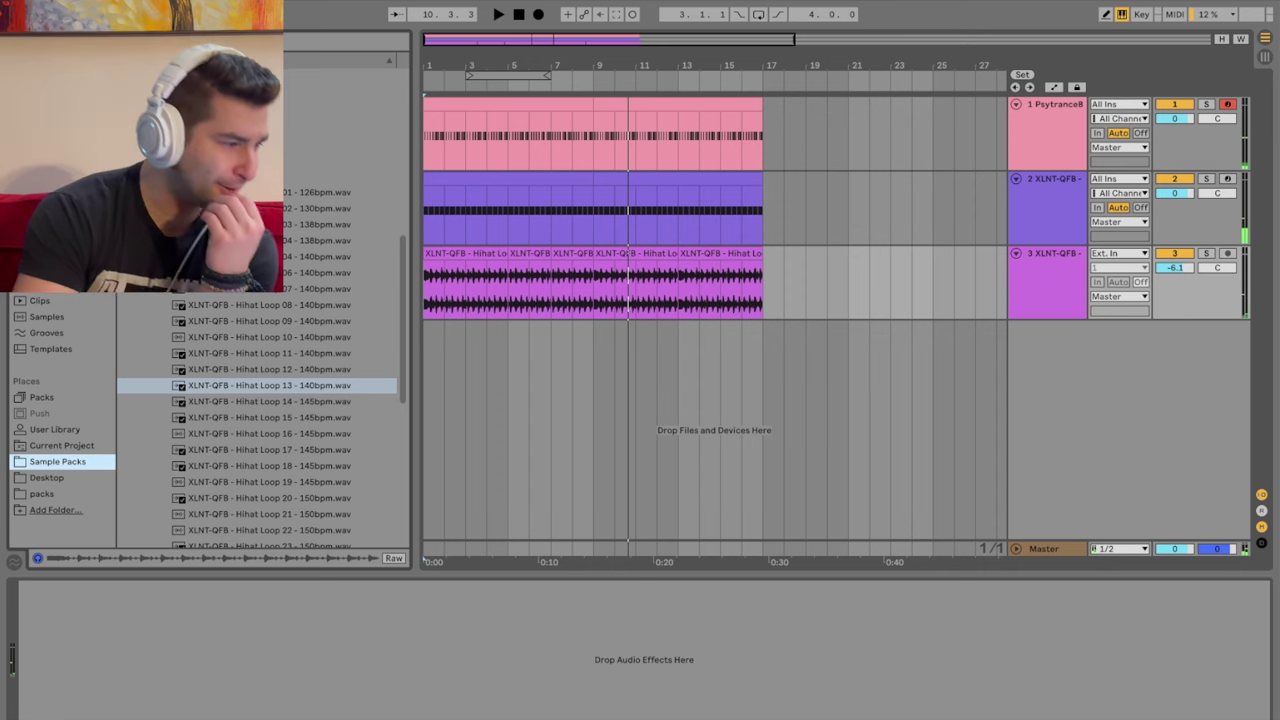
pyautogui.click(154, 176)
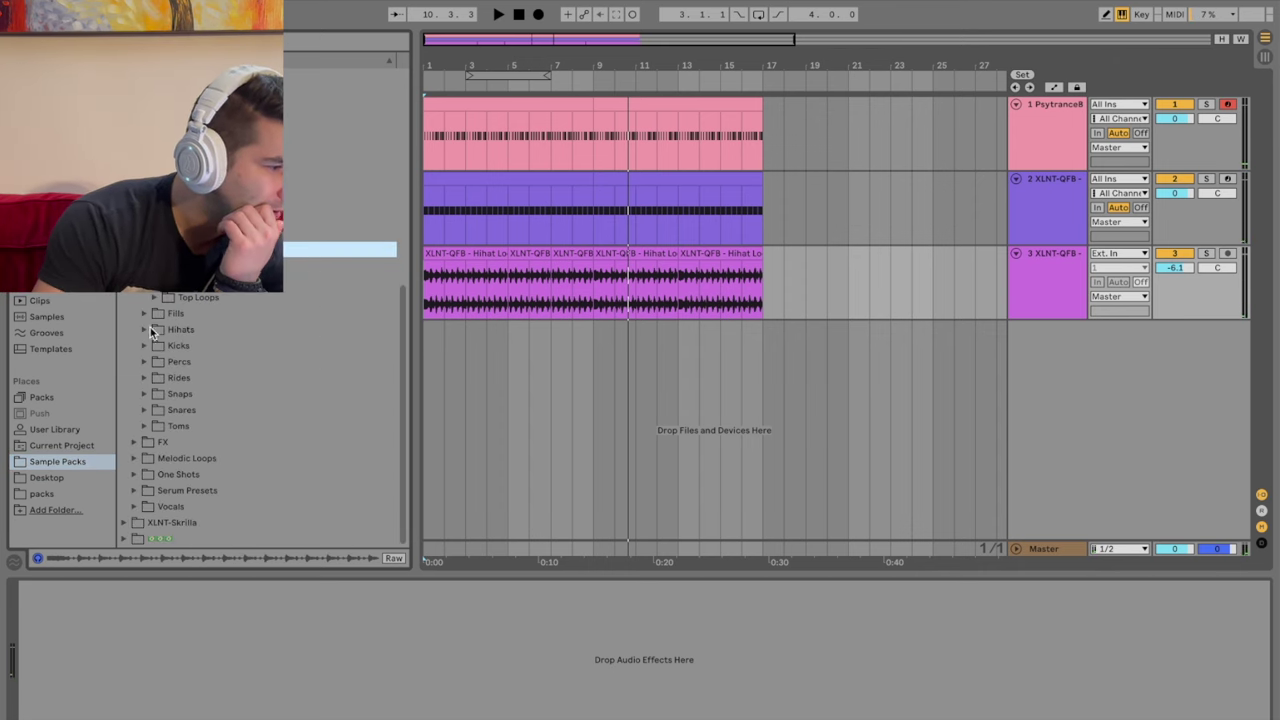
pyautogui.click(136, 452)
pyautogui.scroll(-10, 170, 435)
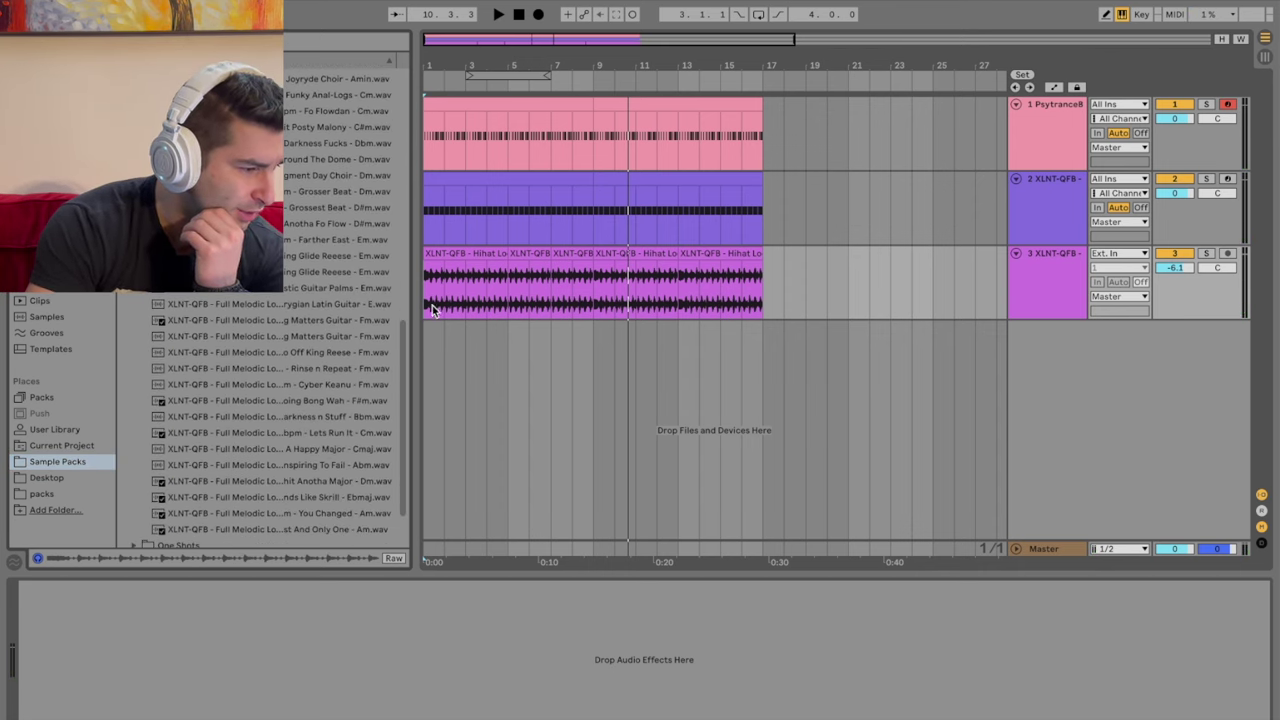
pyautogui.moveTo(417, 311); pyautogui.dragTo(642, 311)
# Step: Audition the Full Melodic Loops around 24 to 28 and choose Full Melodic Loop 26 - 140bpm
pyautogui.click(461, 370)
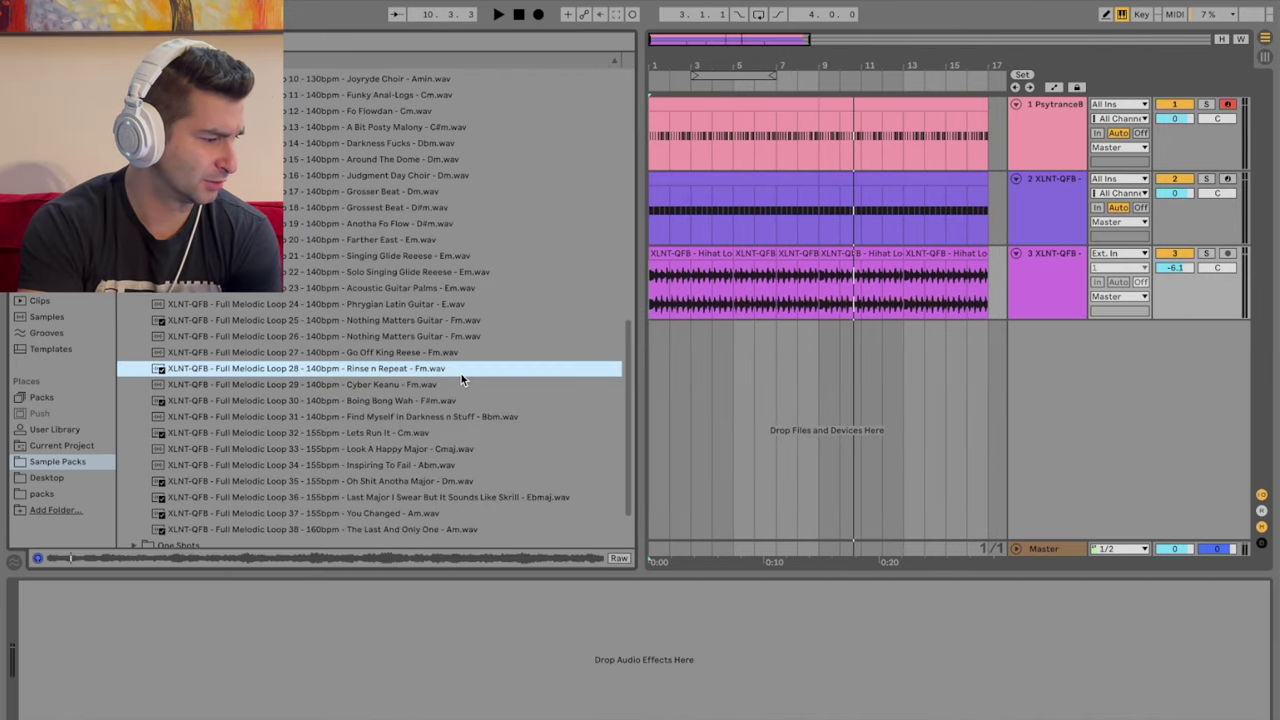
pyautogui.press('Up')
pyautogui.press('Up')
pyautogui.press('Up')
pyautogui.press('Up')
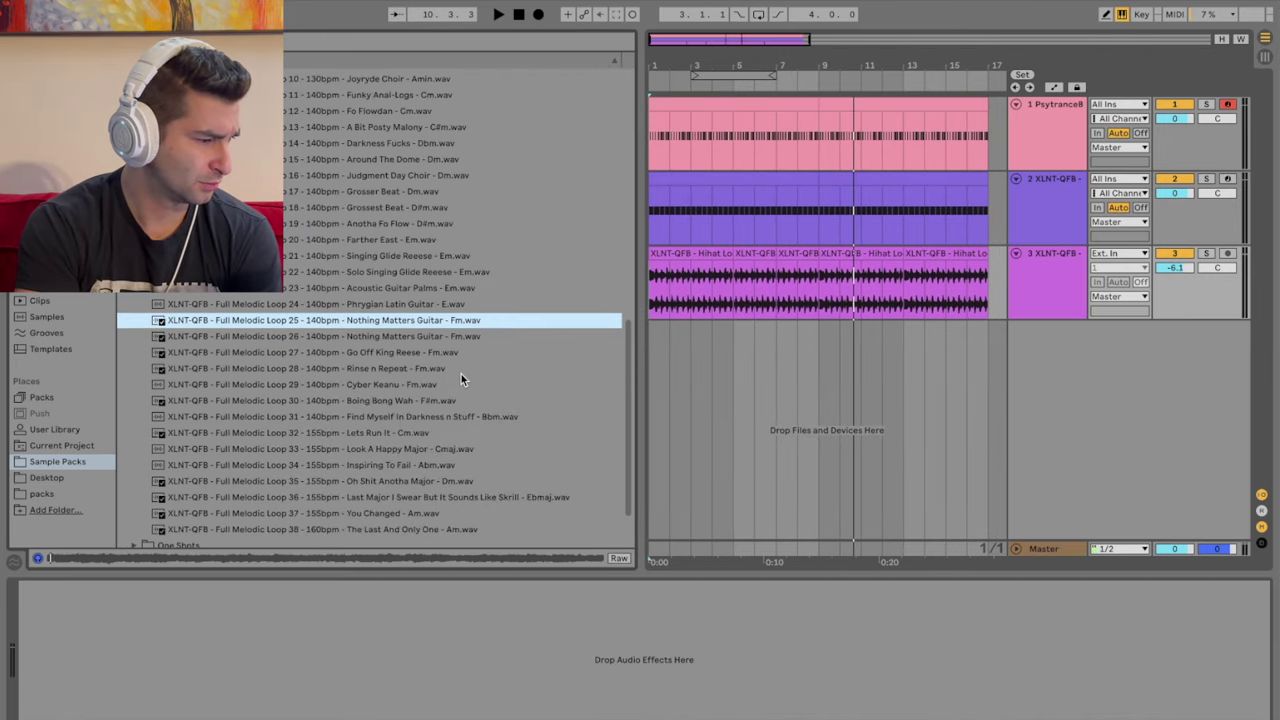
pyautogui.press('Up')
pyautogui.press('Down')
pyautogui.press('Down')
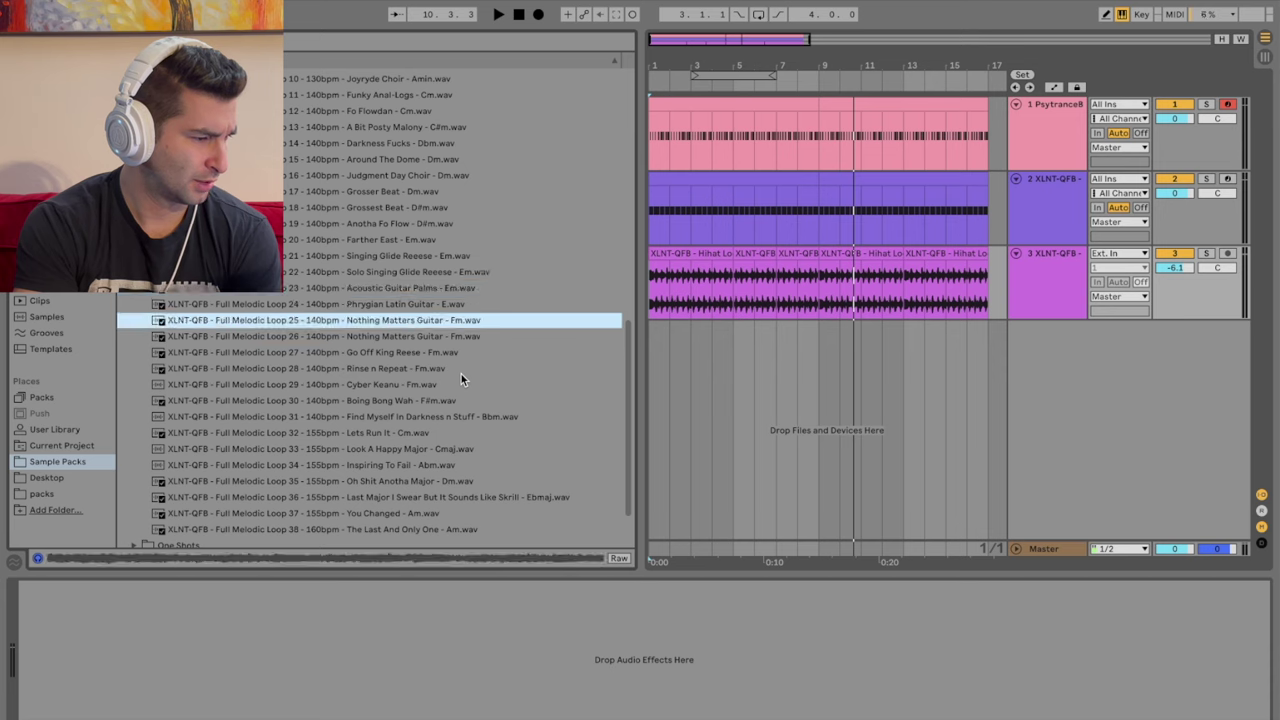
pyautogui.press('Down')
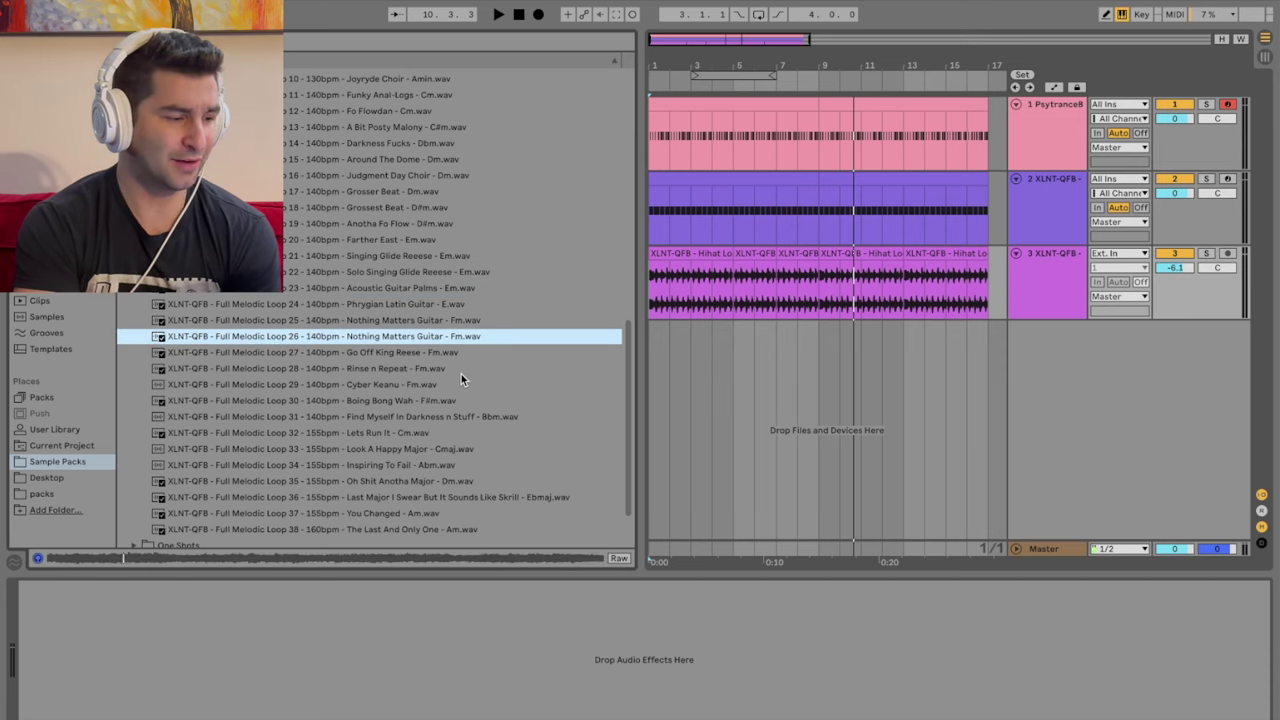
# Step: Place Full Melodic Loop 26 on a new audio track from bar 5 and play it with the arrangement
pyautogui.click(720, 377)
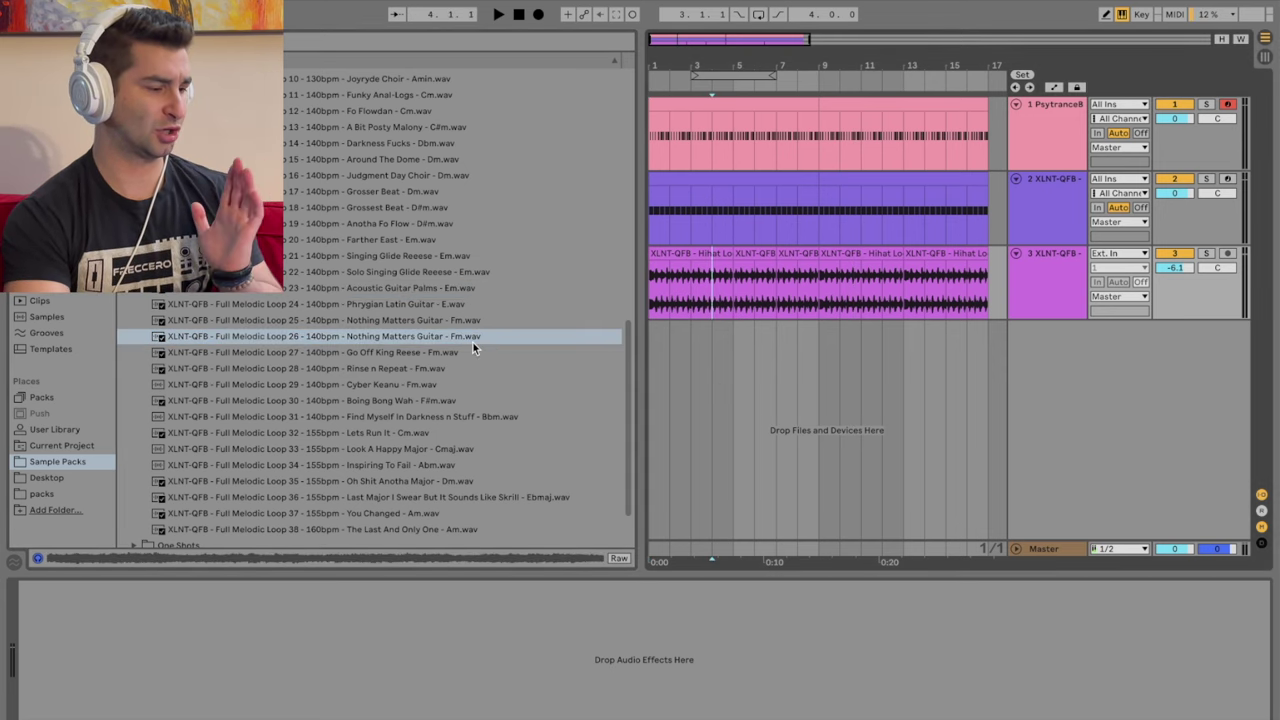
pyautogui.moveTo(472, 341); pyautogui.dragTo(731, 385)
pyautogui.press('space')
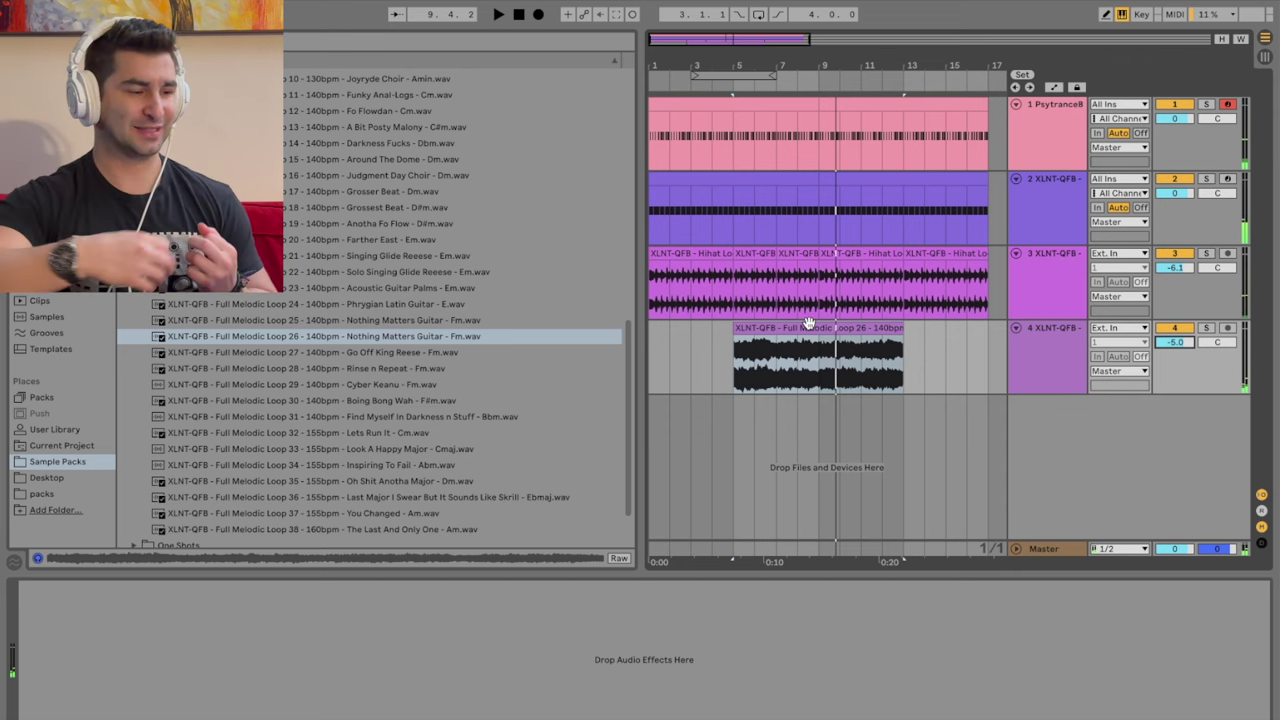
# Step: Audition the Full Melodic Loops from 29 onward and choose Full Melodic Loop 35 - 155bpm
pyautogui.click(257, 384)
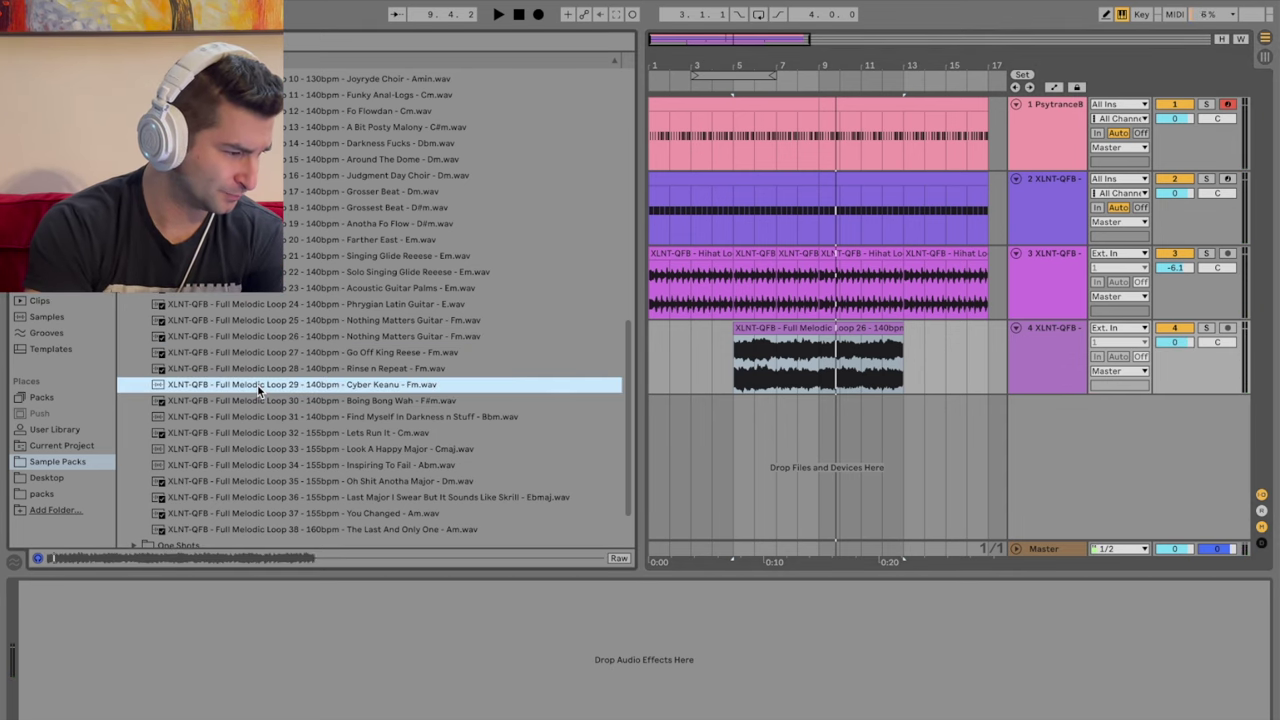
pyautogui.press('Down')
pyautogui.press('Down')
pyautogui.press('Down')
pyautogui.press('Down')
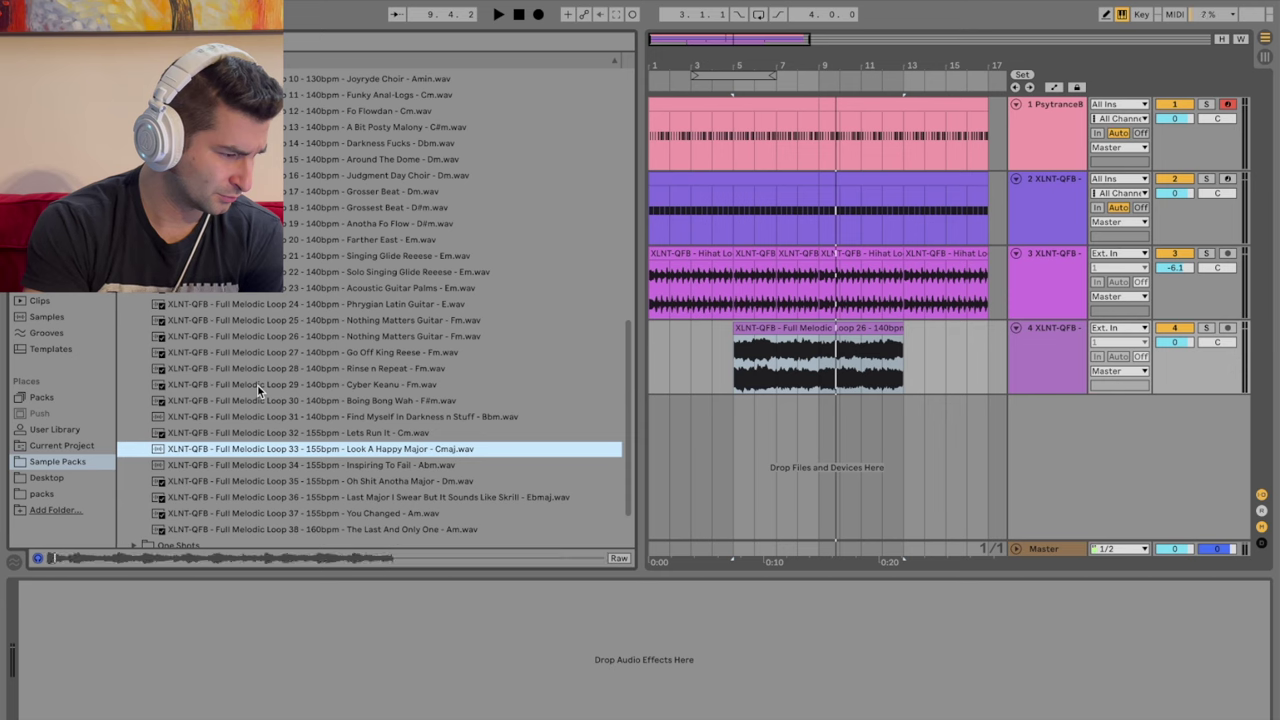
pyautogui.press('Up')
pyautogui.press('Down')
pyautogui.press('Down')
pyautogui.press('Down')
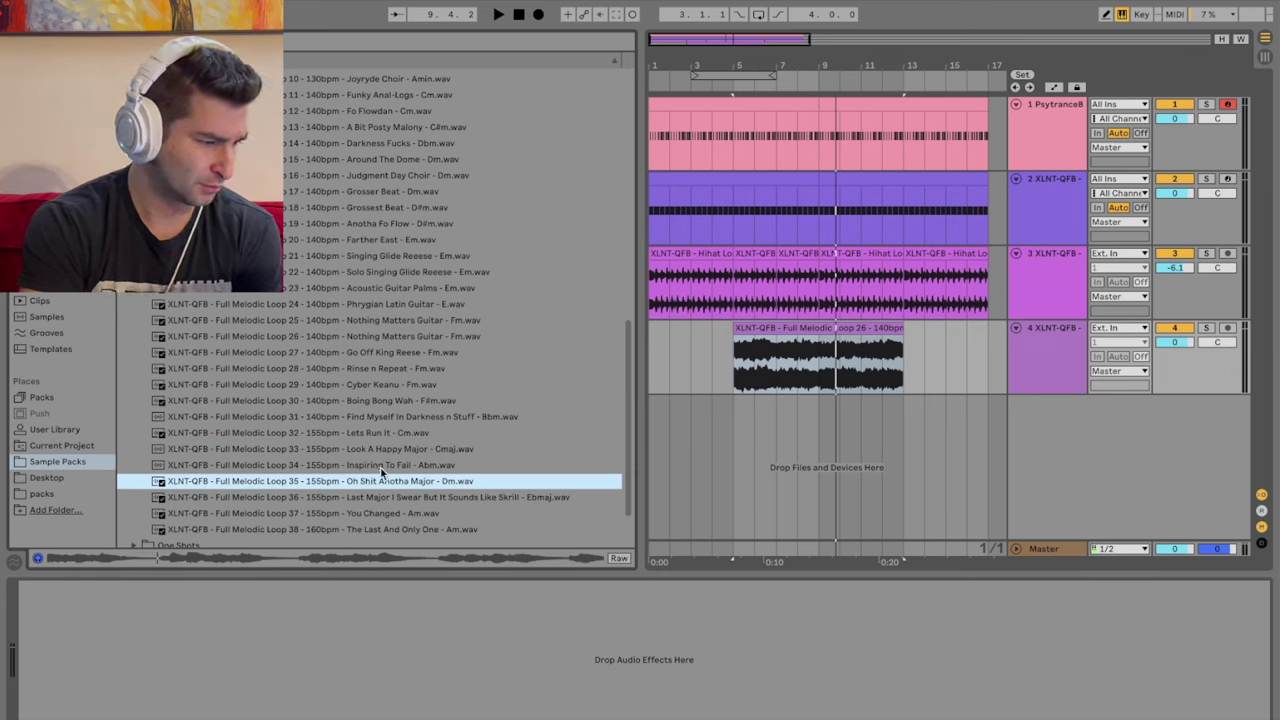
# Step: Place Full Melodic Loop 35 on the melodic track from bar 9 and delete the remaining Loop 26 clip
pyautogui.scroll(-3, 379, 485)
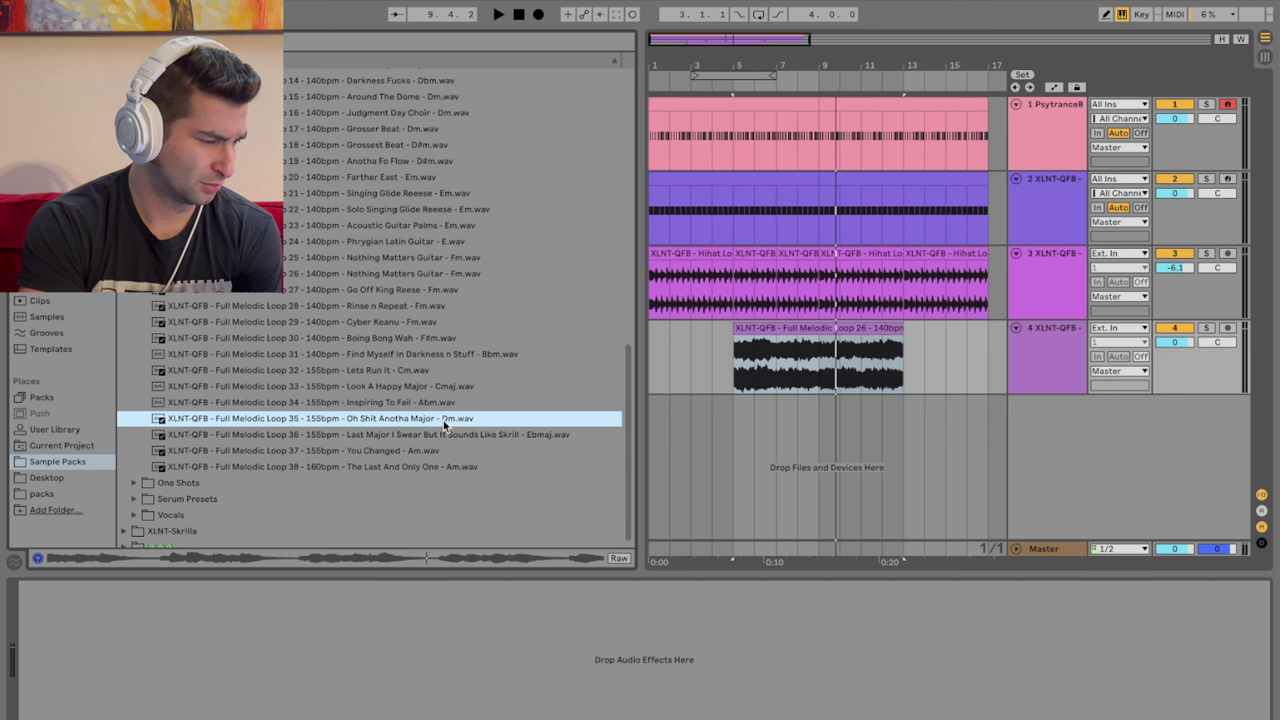
pyautogui.moveTo(443, 420); pyautogui.dragTo(819, 360)
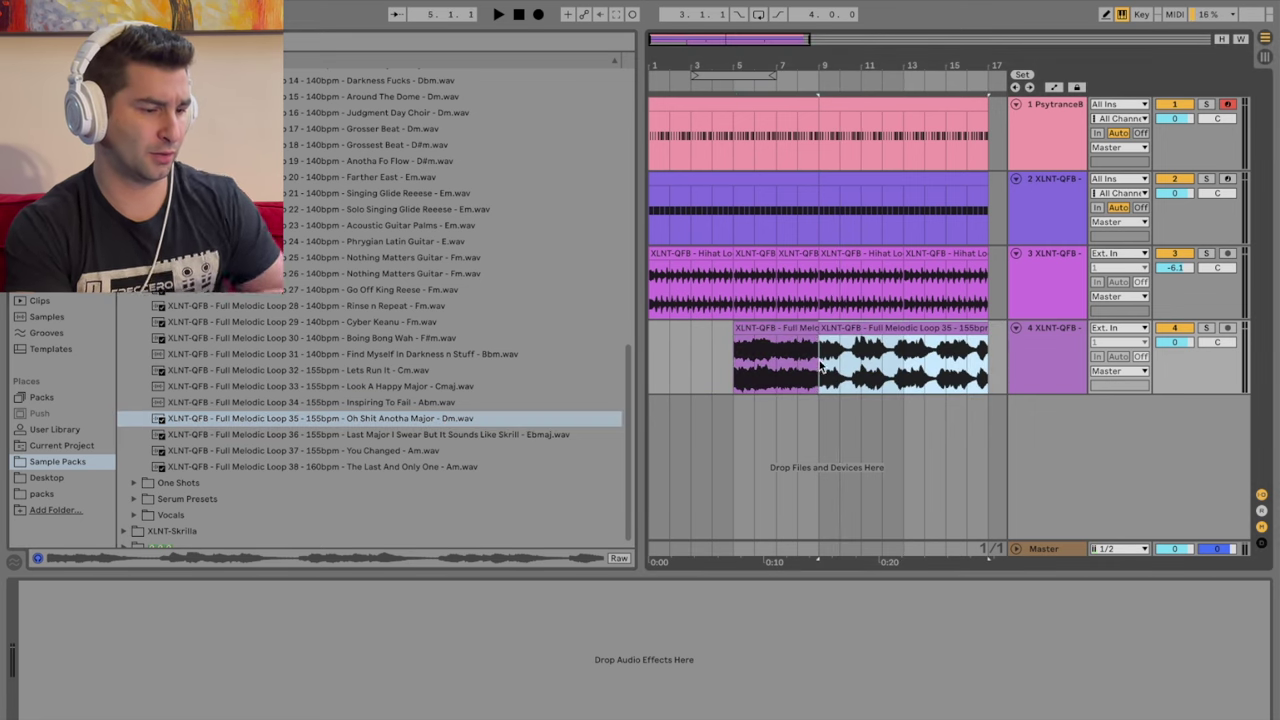
pyautogui.click(789, 326)
pyautogui.press('Delete')
# Step: Transpose the Melodic Loop 35 clip by +3 semitones, set its warp mode to Complex Pro and play it from bar 9
pyautogui.click(856, 330)
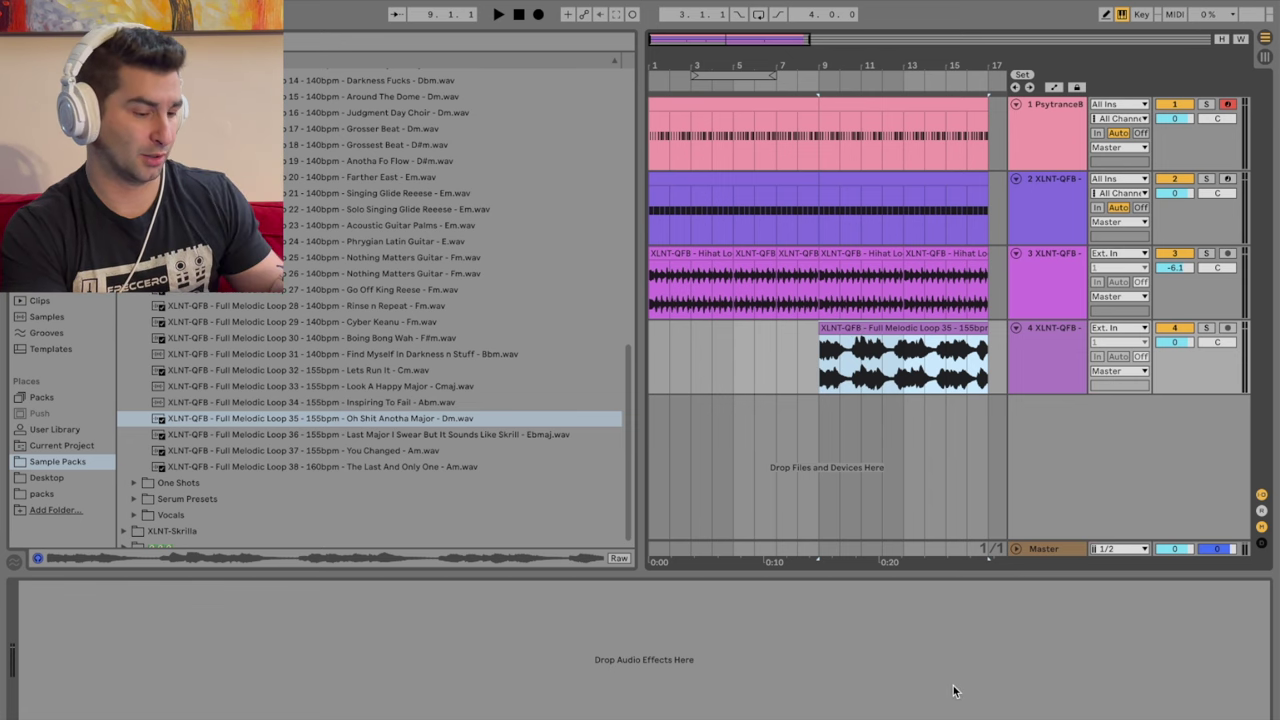
pyautogui.hotkey('shift', 'Tab')
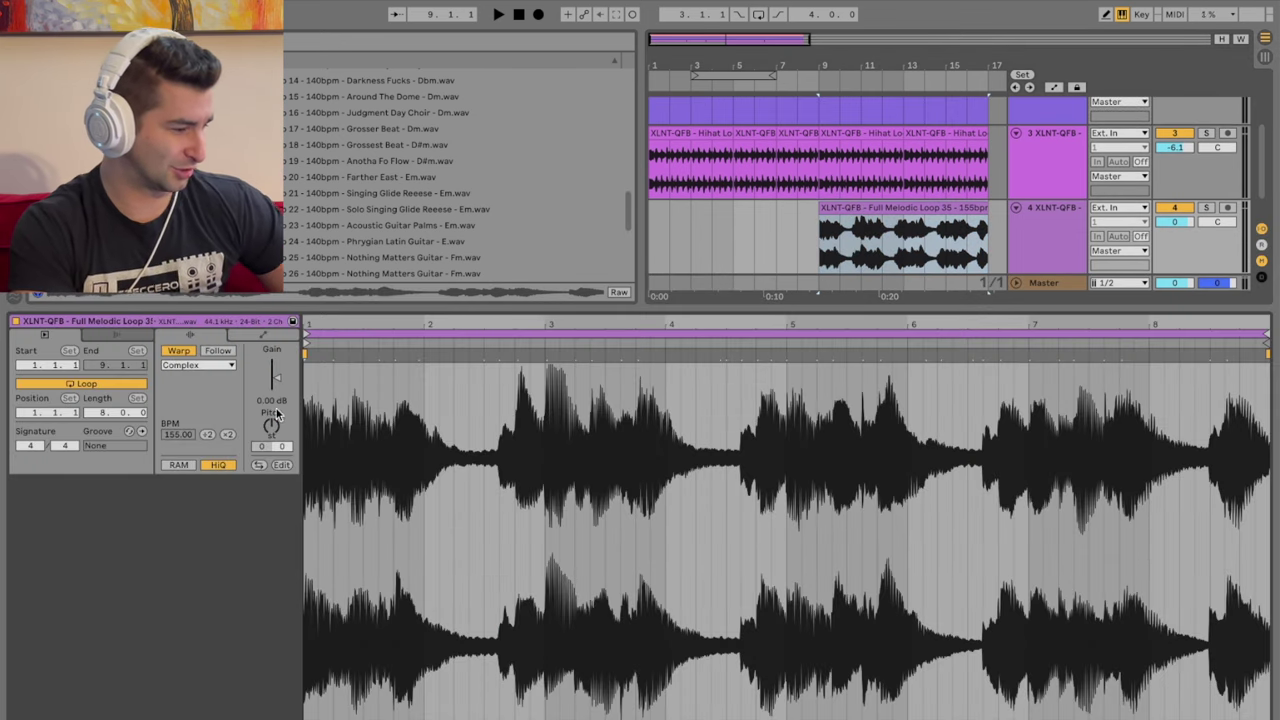
pyautogui.click(212, 366)
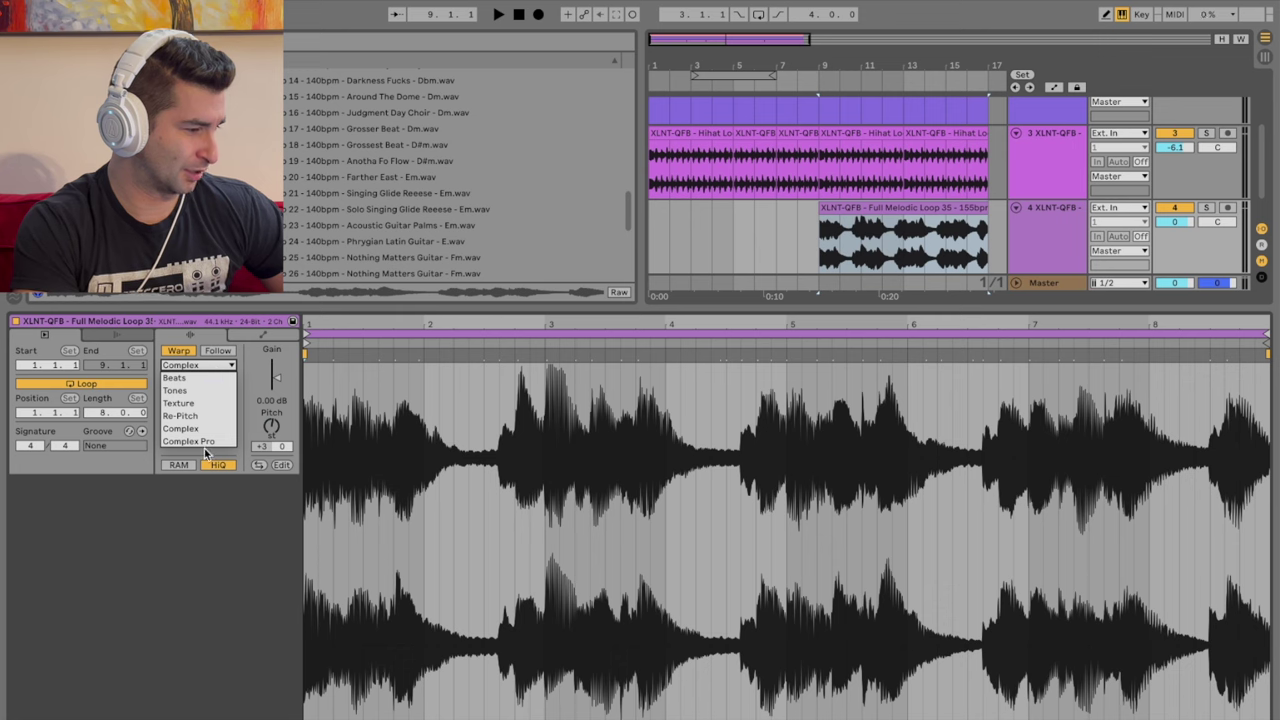
pyautogui.click(208, 438)
pyautogui.click(798, 72)
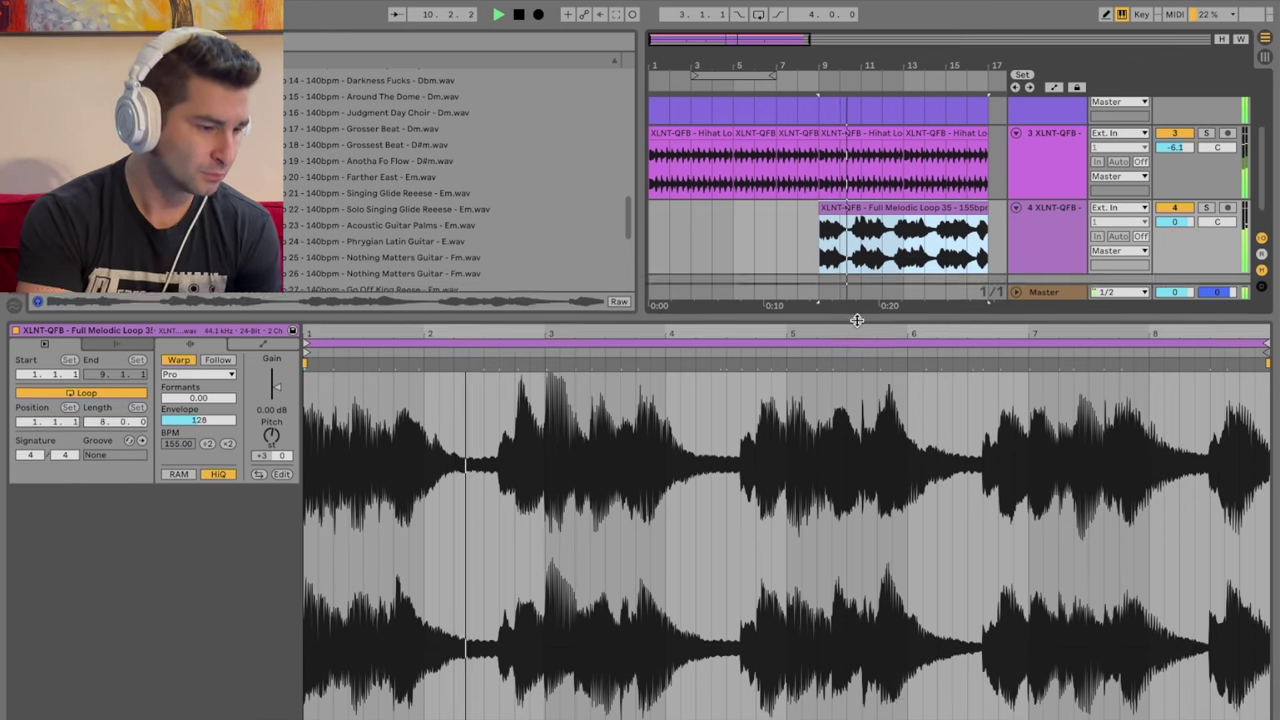
# Step: Enlarge the arrangement area and open the bass clip in bars 9–16 to check its notes during playback
pyautogui.moveTo(858, 305); pyautogui.dragTo(851, 505)
pyautogui.scroll(-2, 456, 362)
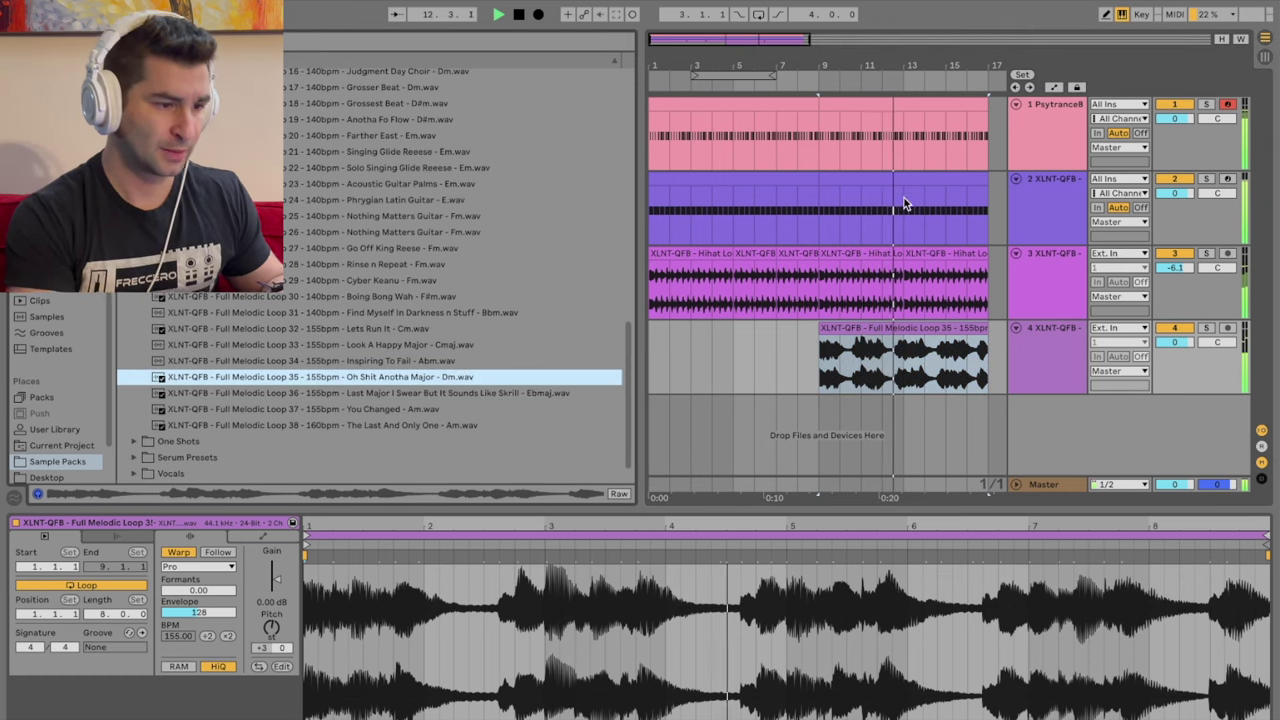
pyautogui.moveTo(962, 67); pyautogui.dragTo(929, 69)
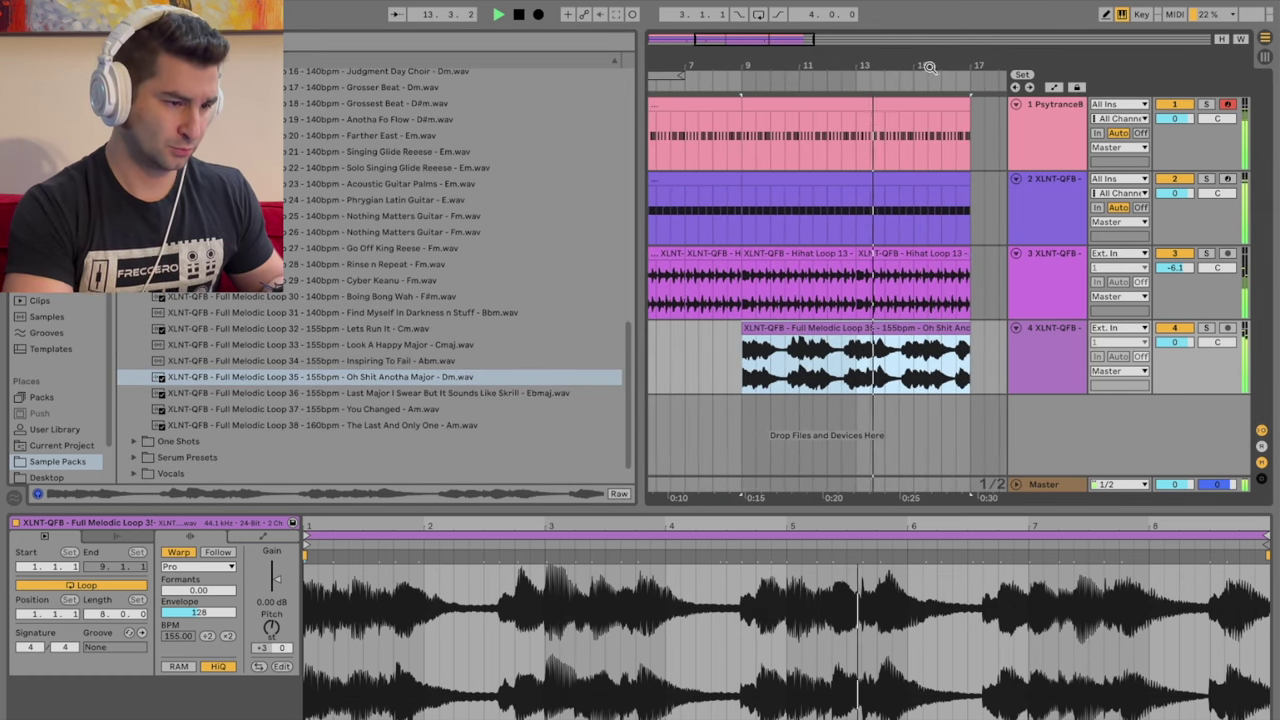
pyautogui.click(894, 104)
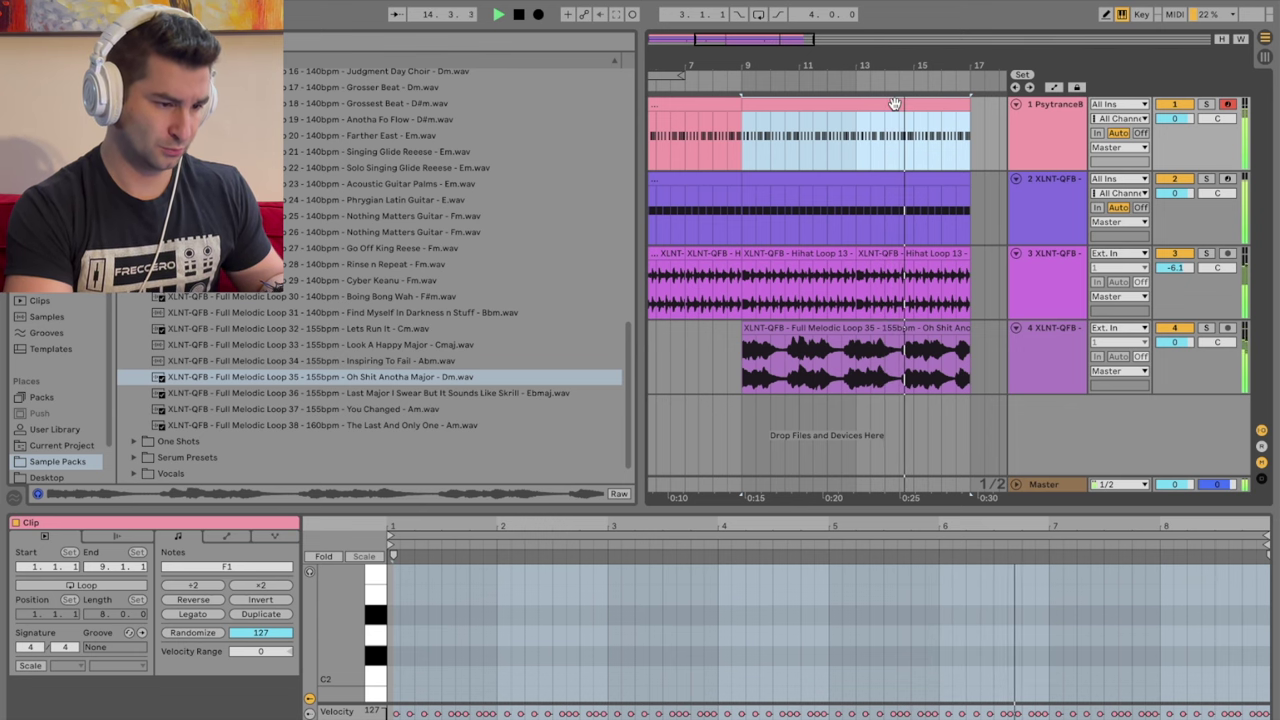
# Step: Add a Tuner to the melodic loop track and play the loop briefly through it
pyautogui.click(1030, 338)
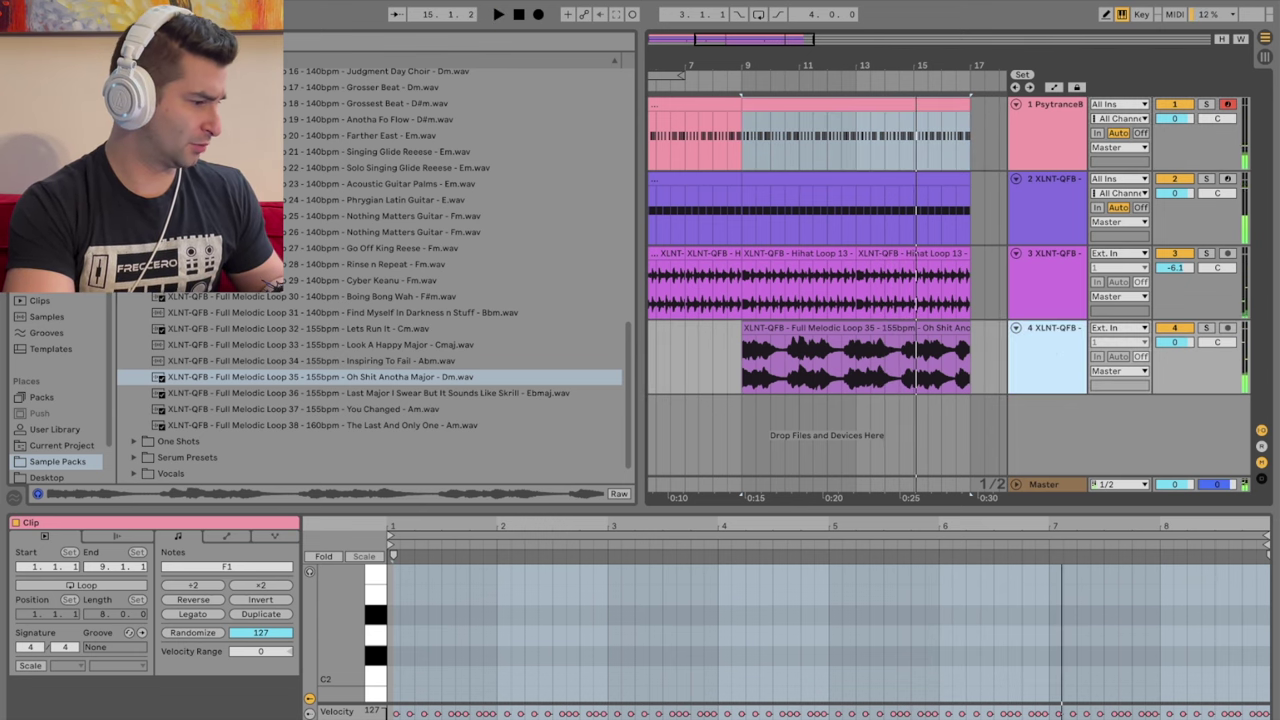
pyautogui.click(48, 236)
pyautogui.scroll(-8, 200, 410)
pyautogui.doubleClick(181, 425)
pyautogui.press('space')
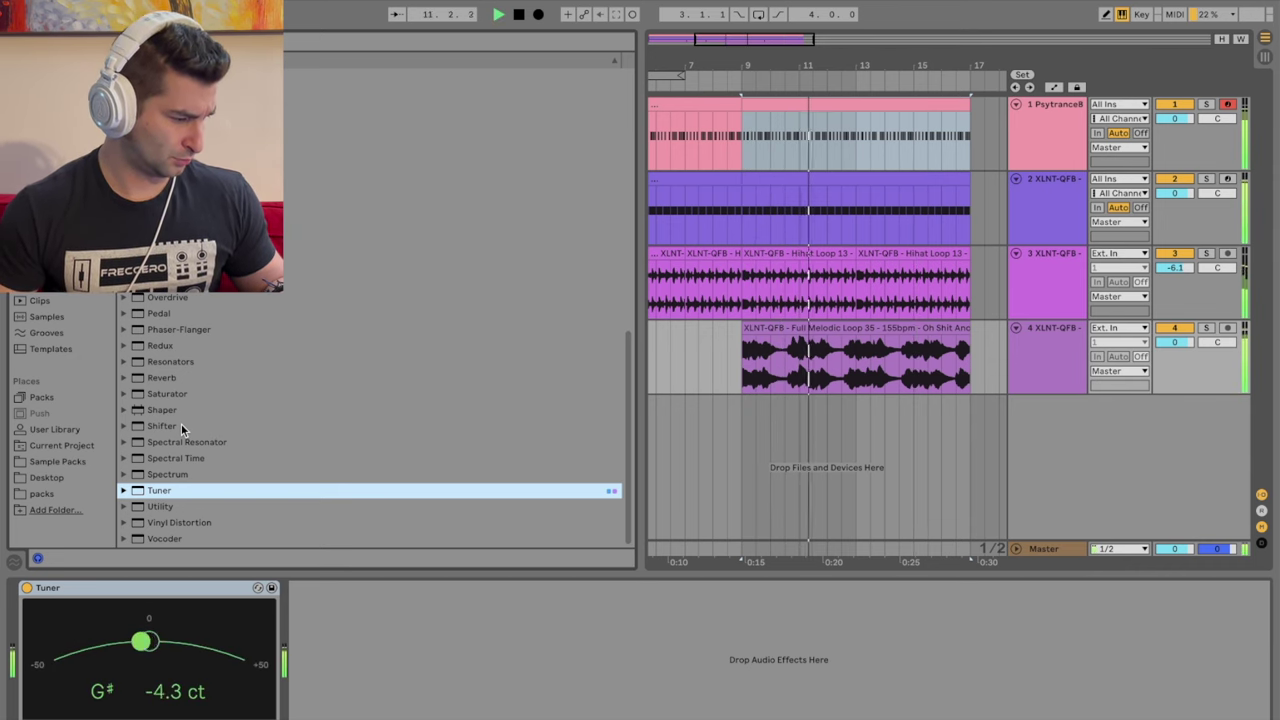
pyautogui.press('space')
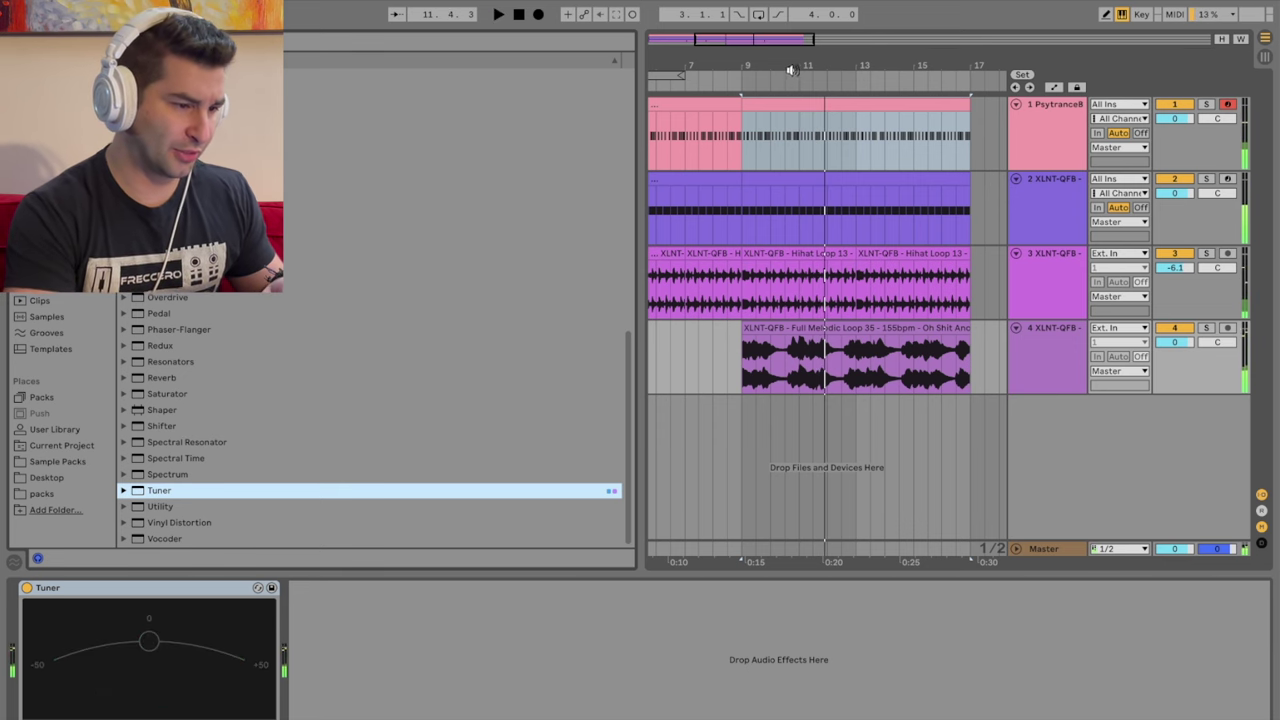
# Step: Replay the melodic loop from bar 9 to read its pitch in the Tuner and select the bass track at bar 11
pyautogui.click(738, 80)
pyautogui.moveTo(780, 64); pyautogui.dragTo(811, 100)
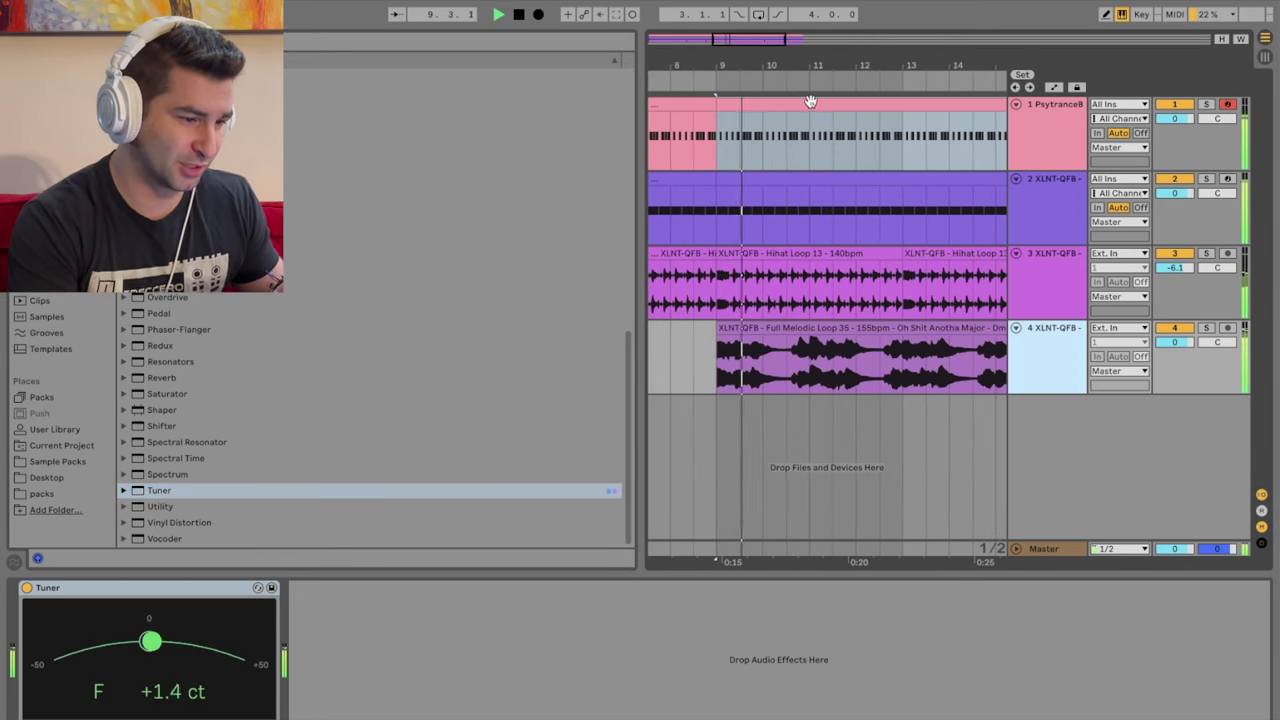
pyautogui.click(811, 137)
pyautogui.click(811, 136)
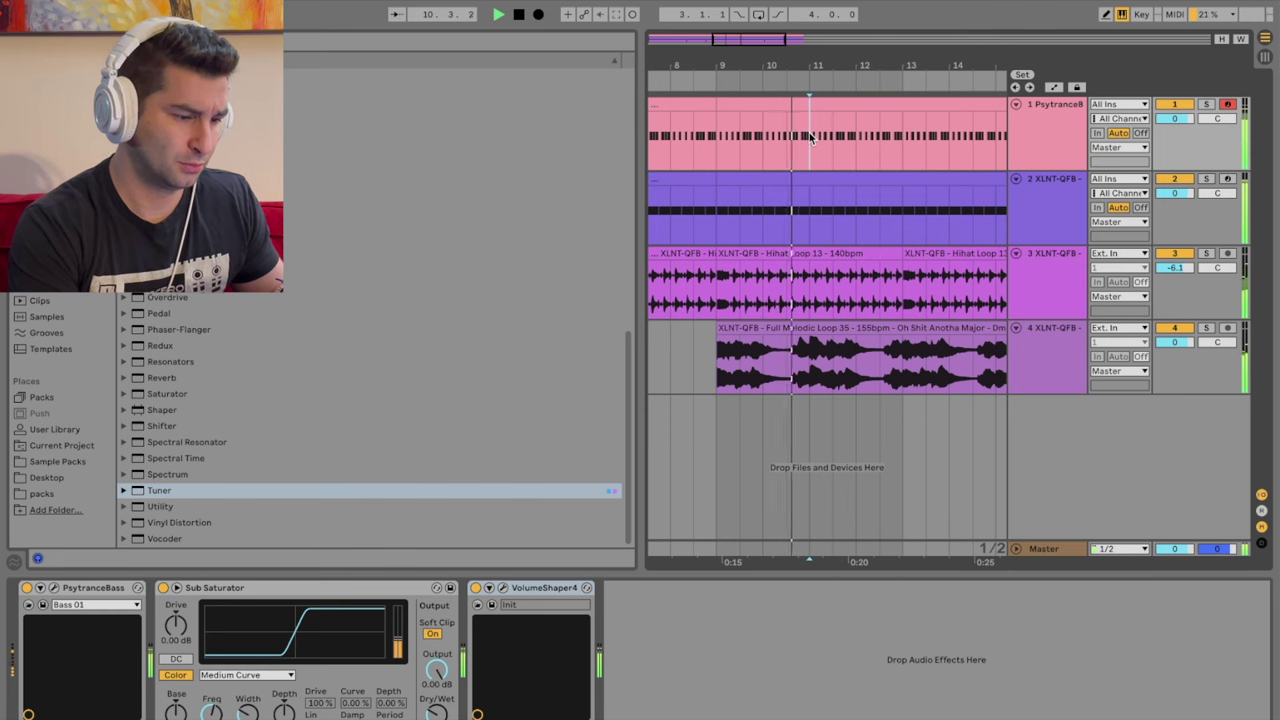
# Step: Separate the bass clip section between bars 11 and 13, move all its notes to G#1 and play the passage
pyautogui.press('space')
pyautogui.moveTo(809, 132); pyautogui.dragTo(902, 140)
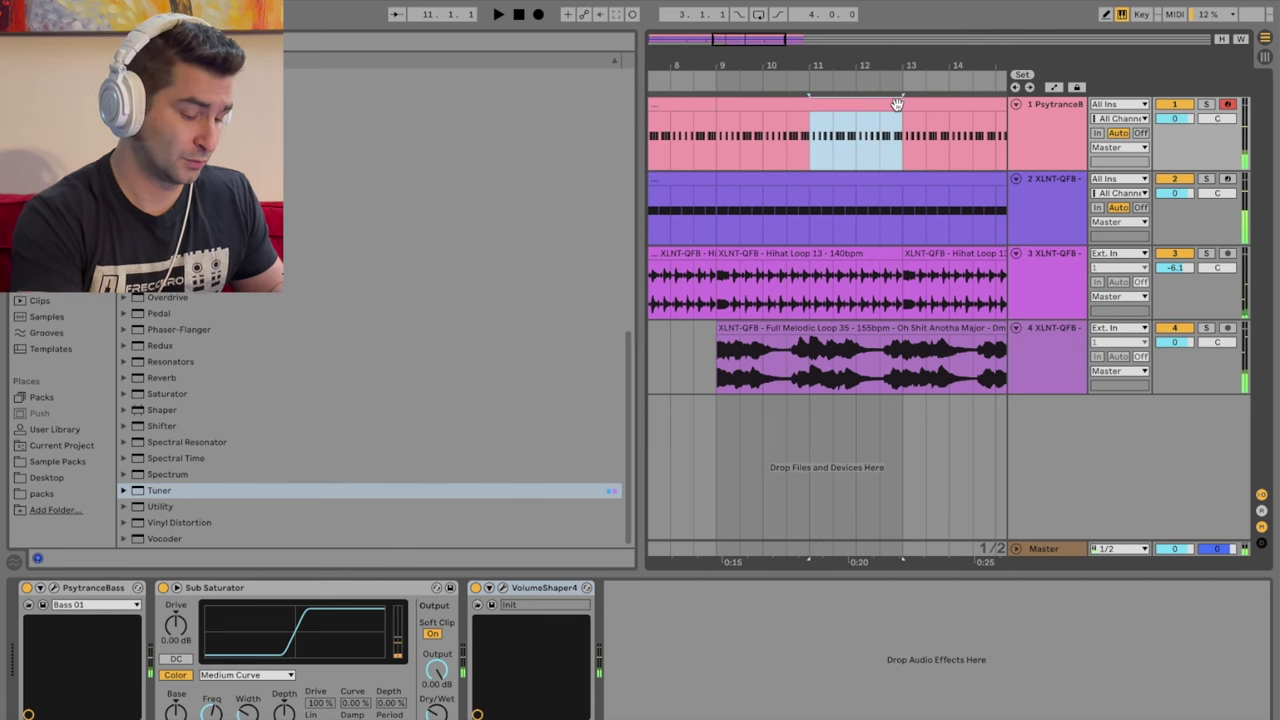
pyautogui.hotkey('shift', 'Tab')
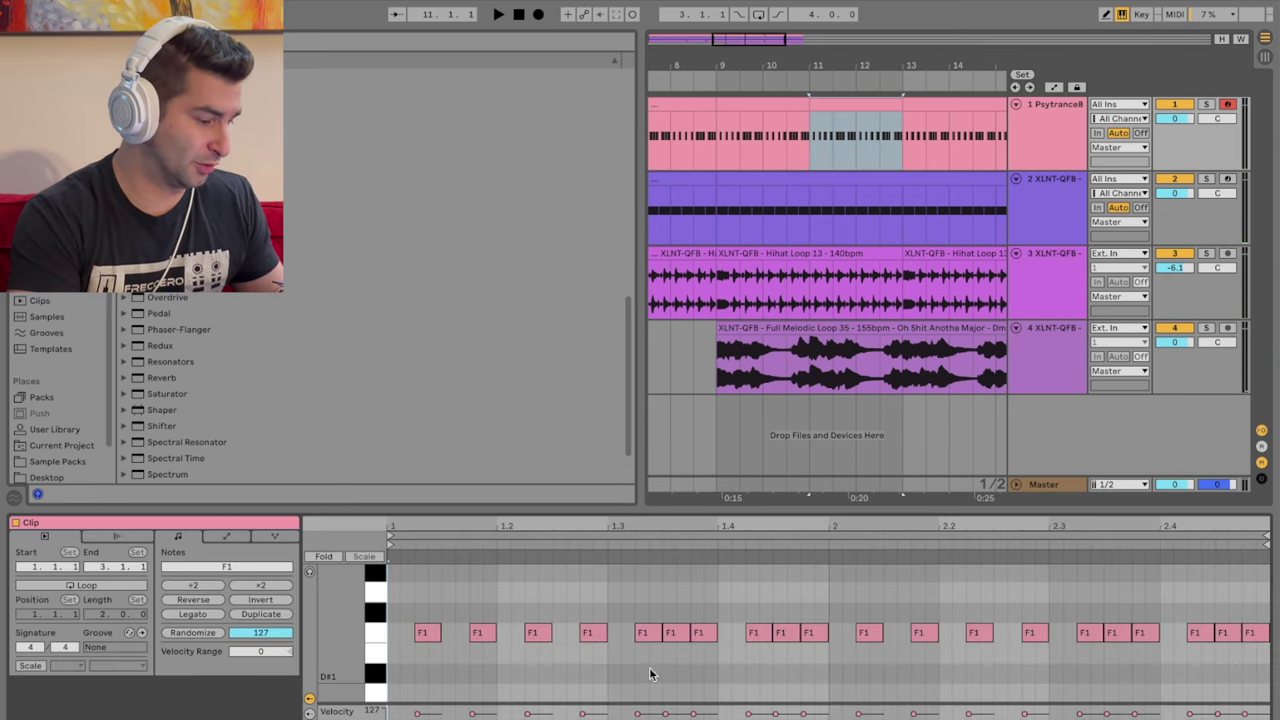
pyautogui.hotkey('ctrl', 'a')
pyautogui.moveTo(427, 635); pyautogui.dragTo(429, 573)
pyautogui.click(680, 82)
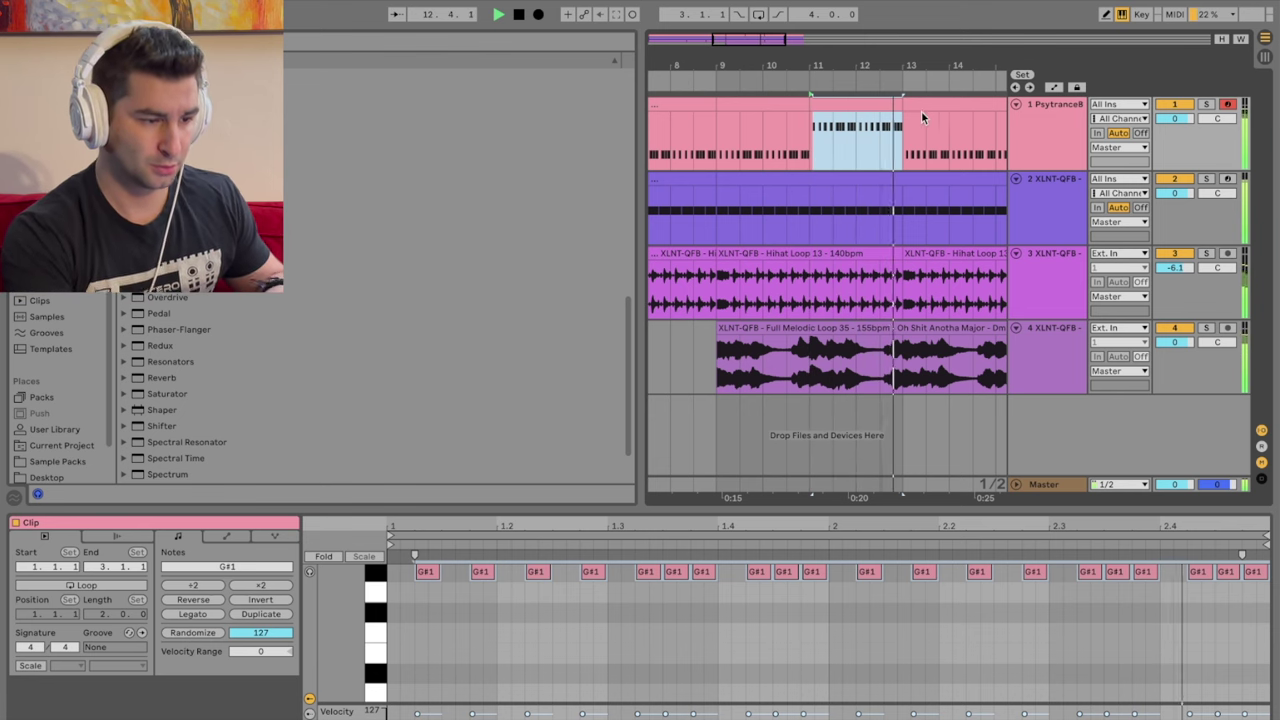
pyautogui.press('space')
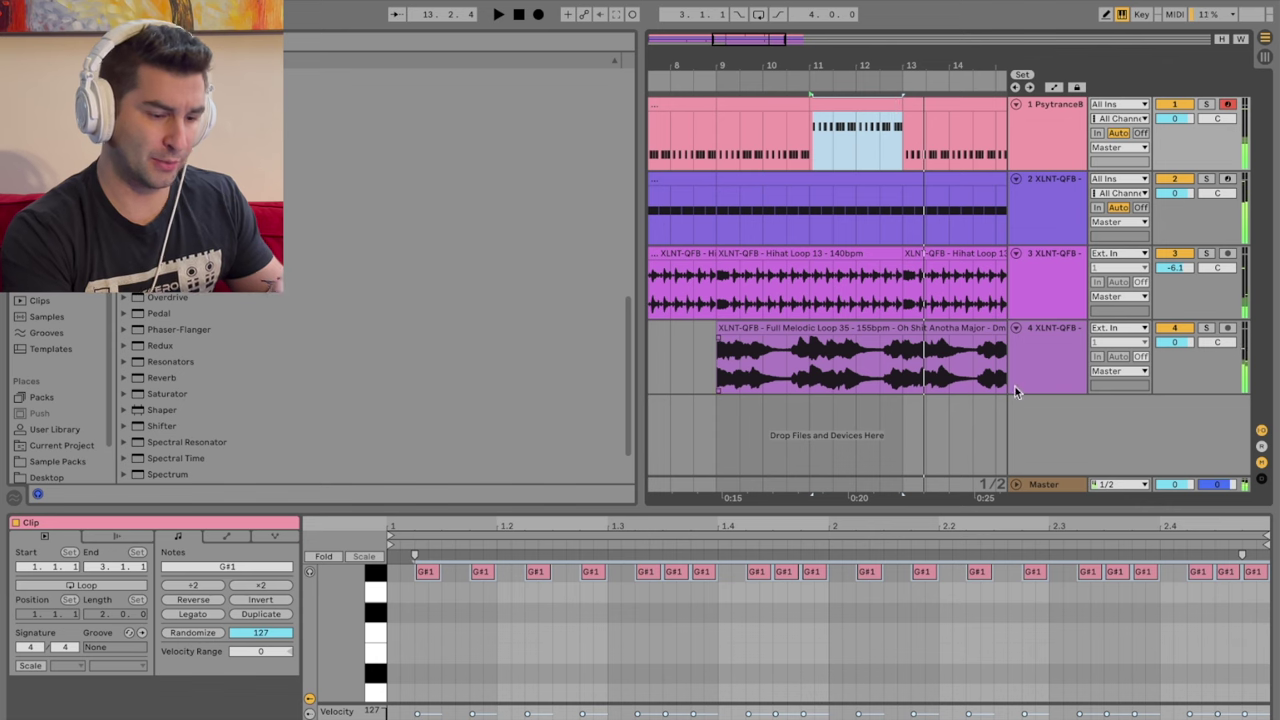
# Step: Try moving the last three bass notes before bar 13 to C#1 and play the section
pyautogui.click(1144, 648)
pyautogui.moveTo(1200, 606)
pyautogui.mouseDown()
pyautogui.moveTo(1258, 577)
pyautogui.moveTo(1200, 614)
pyautogui.moveTo(1208, 680)
pyautogui.moveTo(1207, 634)
pyautogui.mouseUp()
pyautogui.press('space')
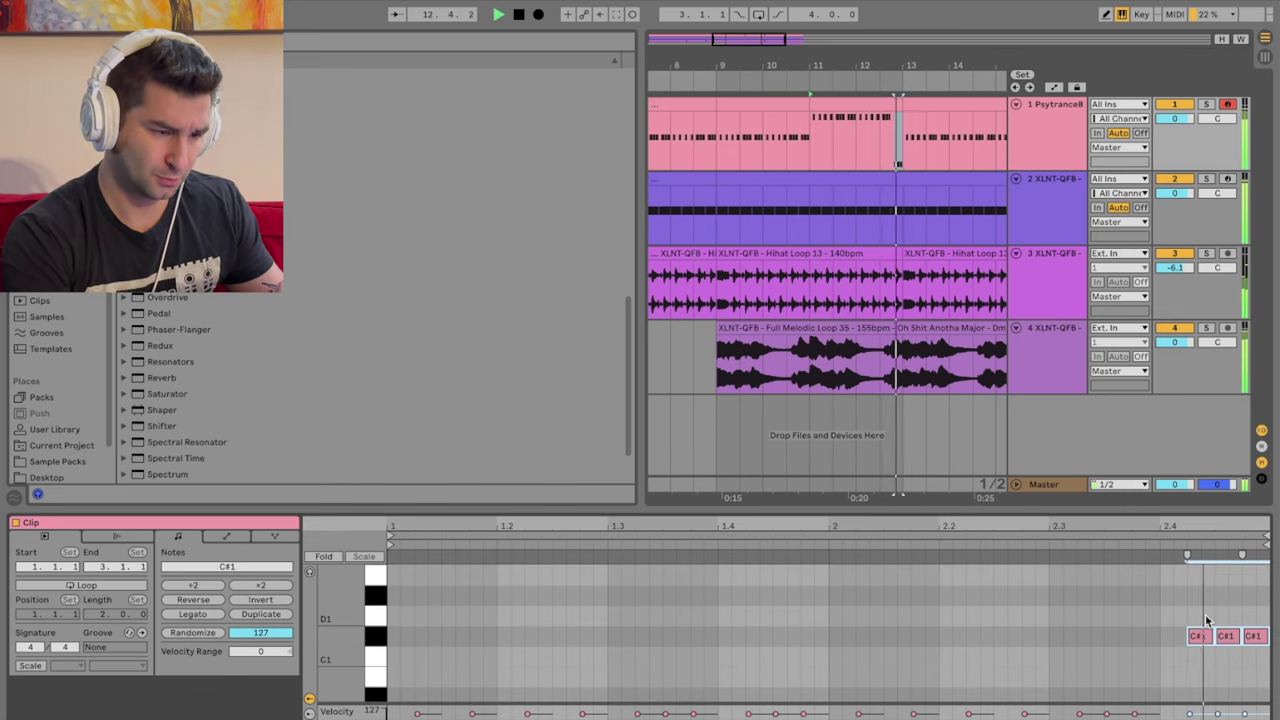
pyautogui.click(1206, 104)
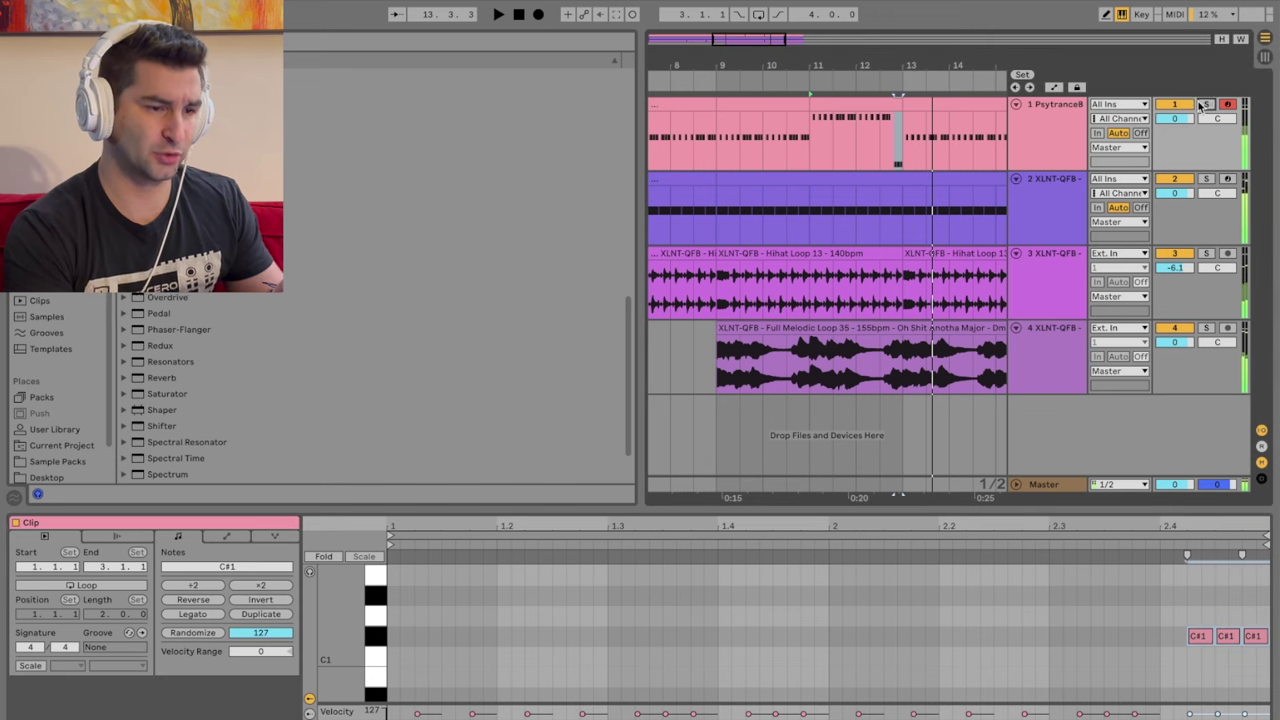
pyautogui.click(712, 79)
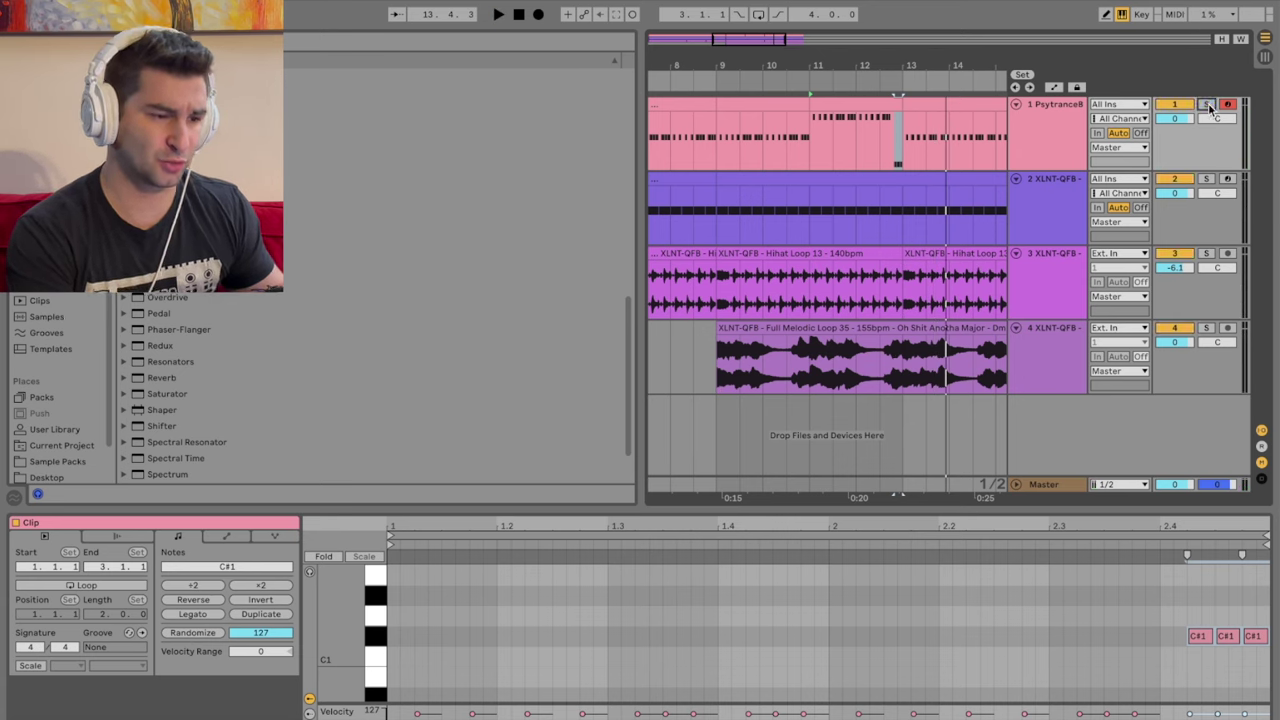
# Step: Play the melodic loop through its Tuner up to bar 13 to read its pitch there
pyautogui.click(1042, 356)
pyautogui.click(845, 72)
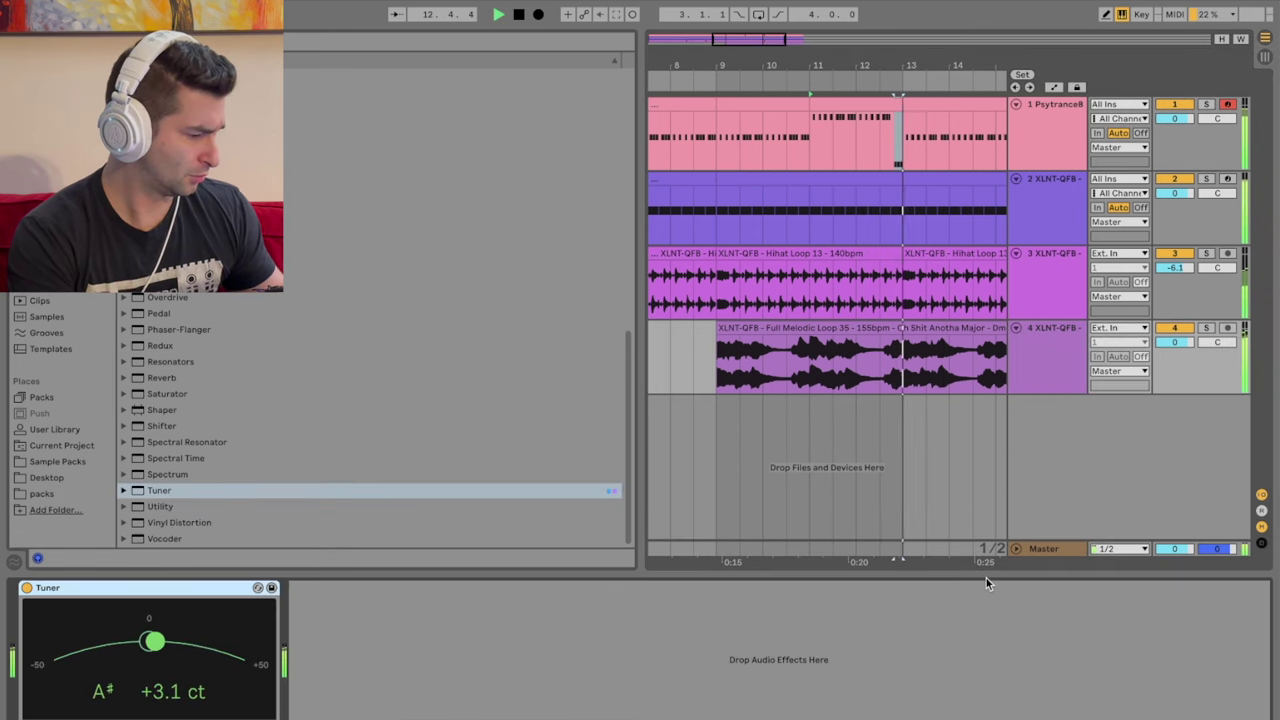
pyautogui.press('space')
# Step: Reopen the bass clip before bar 13 and move its last three notes up to A#1
pyautogui.click(896, 106)
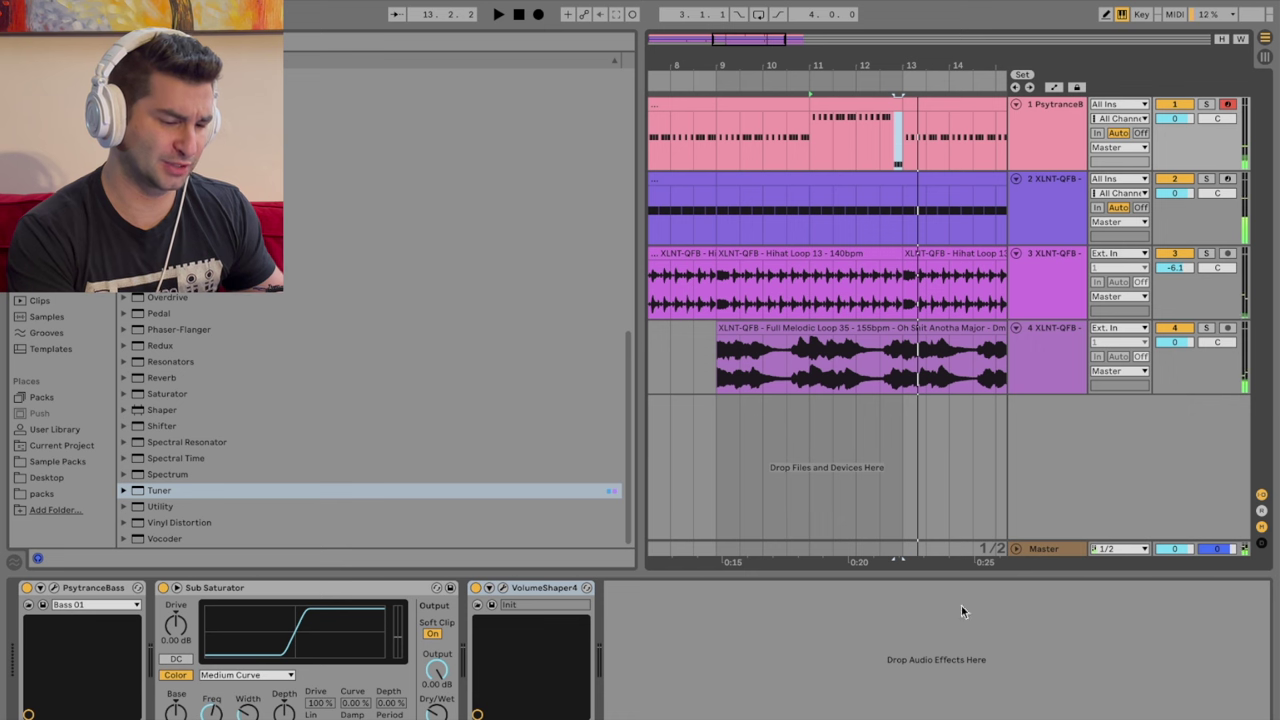
pyautogui.hotkey('shift', 'Tab')
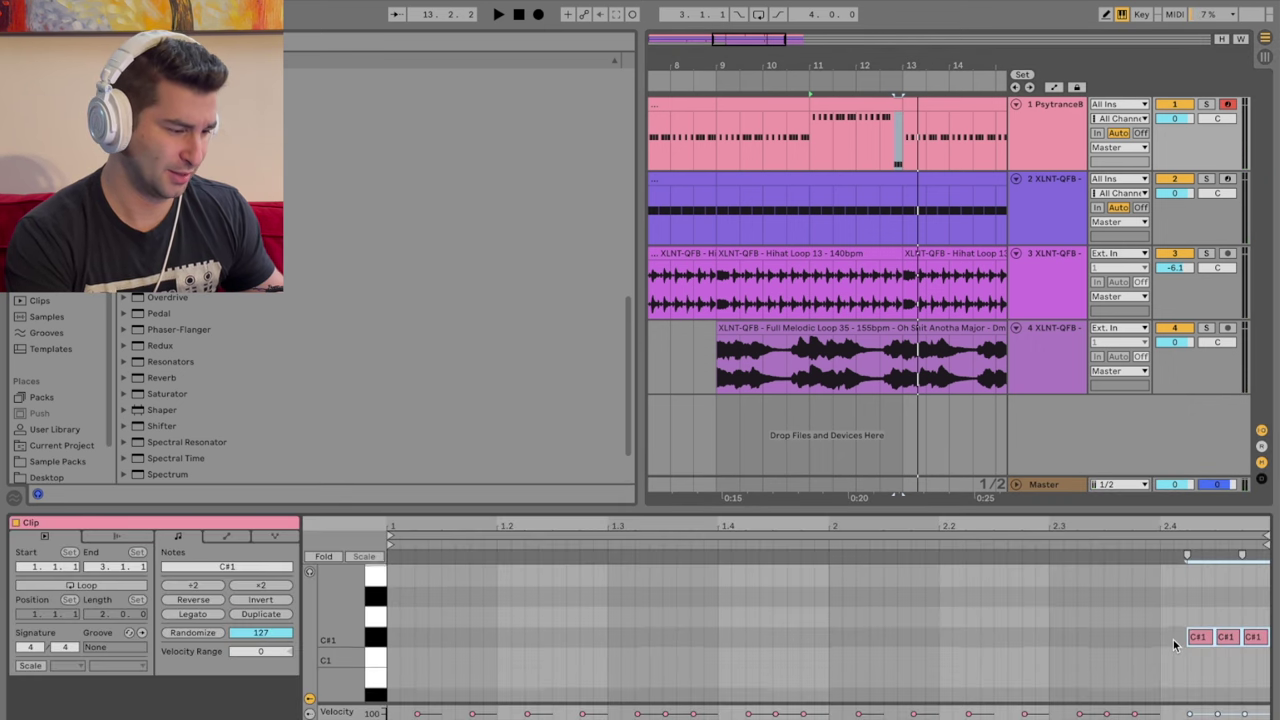
pyautogui.scroll(2, 1173, 645)
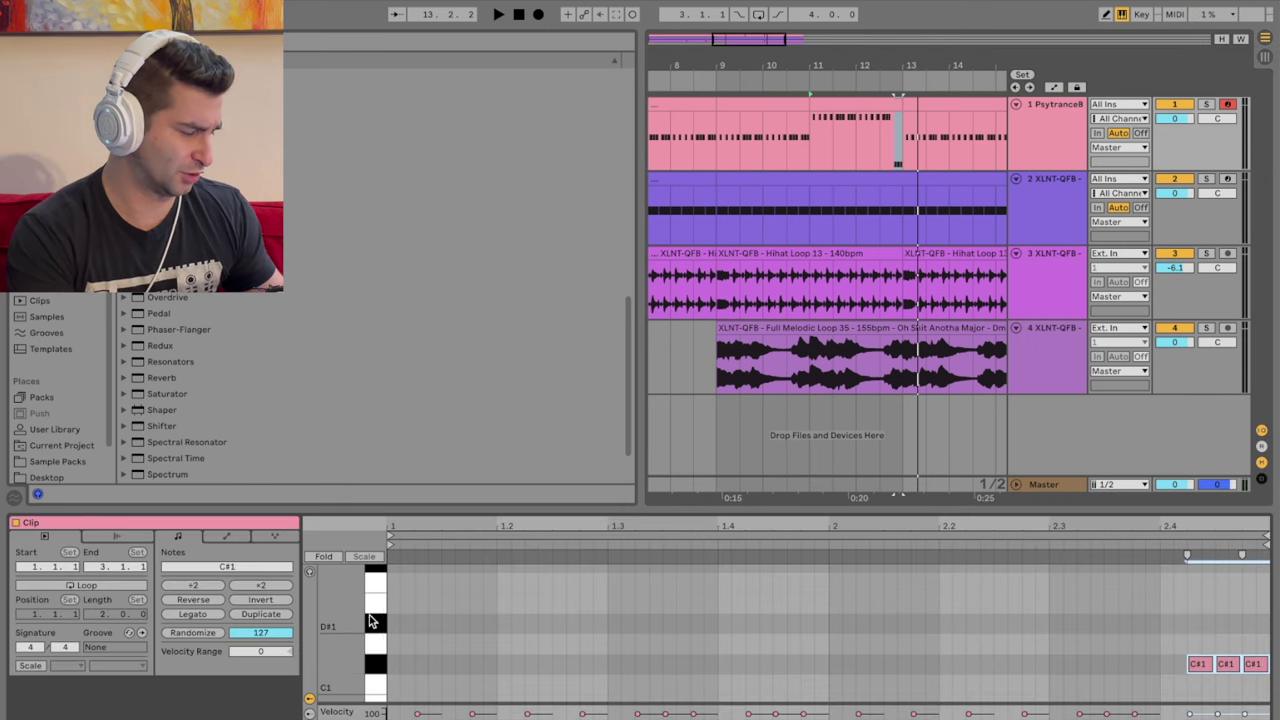
pyautogui.scroll(3, 762, 620)
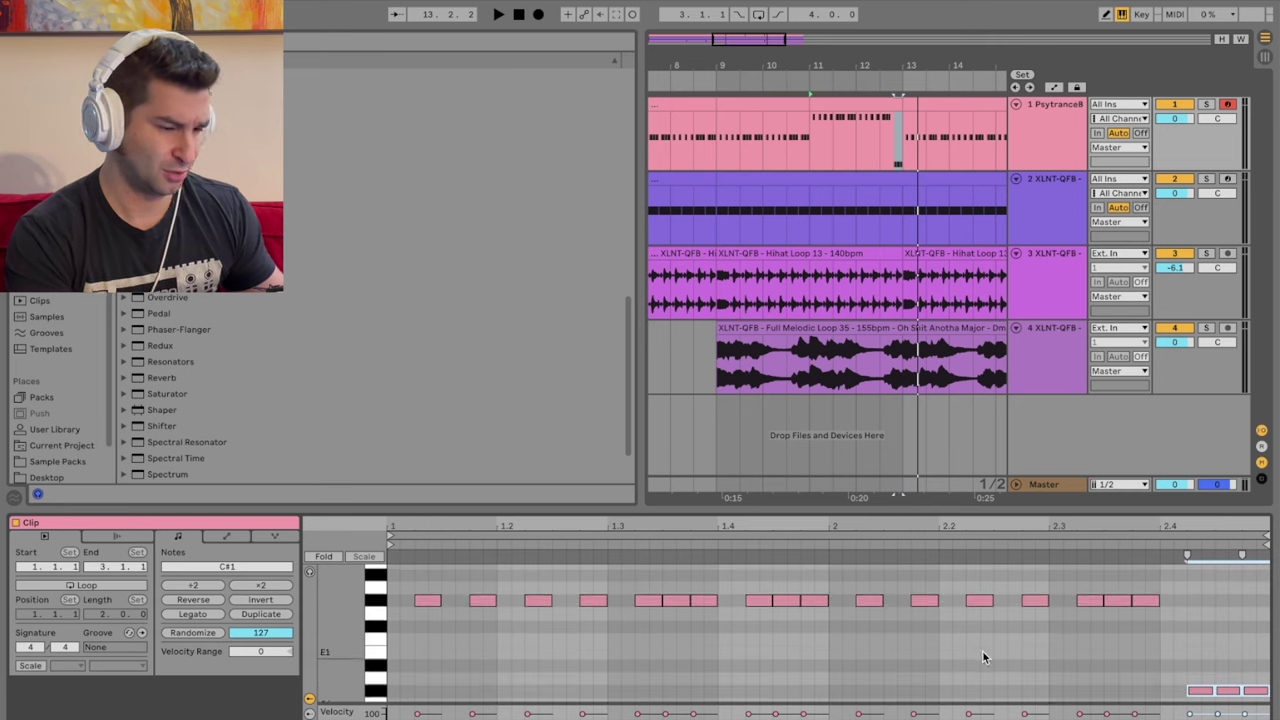
pyautogui.scroll(-3, 1188, 649)
pyautogui.moveTo(1199, 617); pyautogui.dragTo(1195, 595)
pyautogui.scroll(3, 1152, 623)
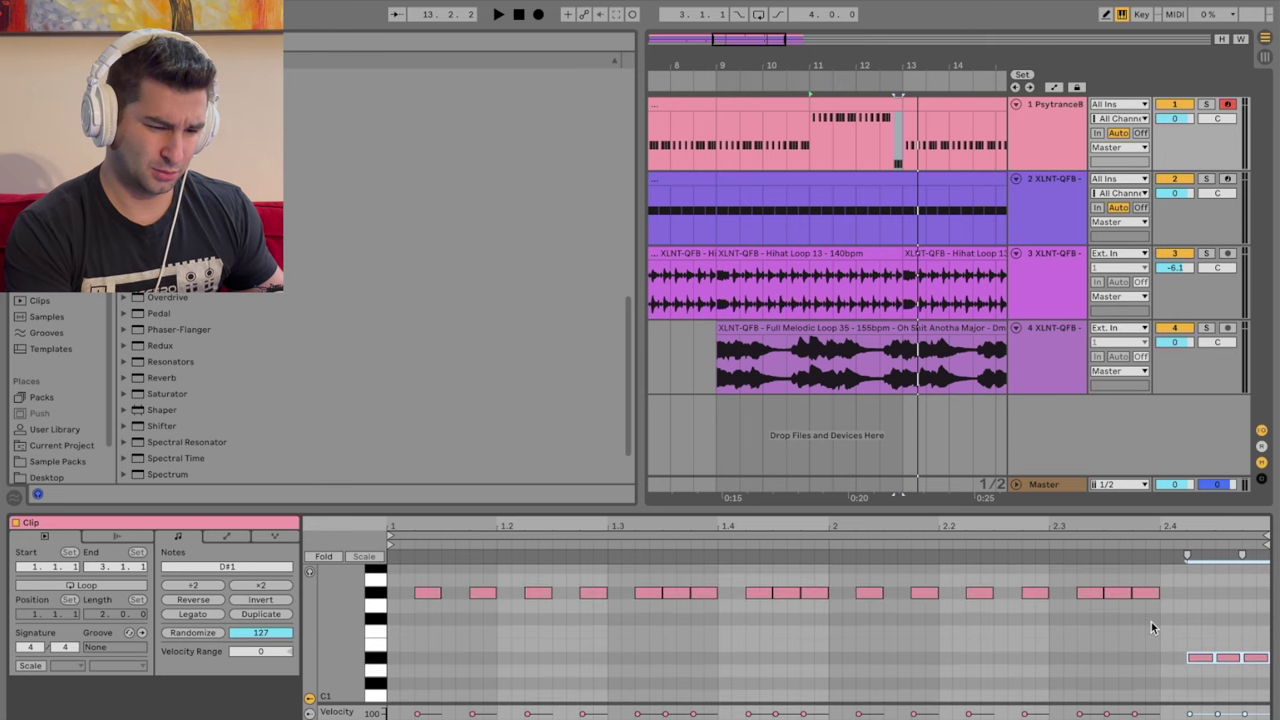
pyautogui.moveTo(1199, 661); pyautogui.dragTo(1199, 618)
pyautogui.scroll(1, 1198, 614)
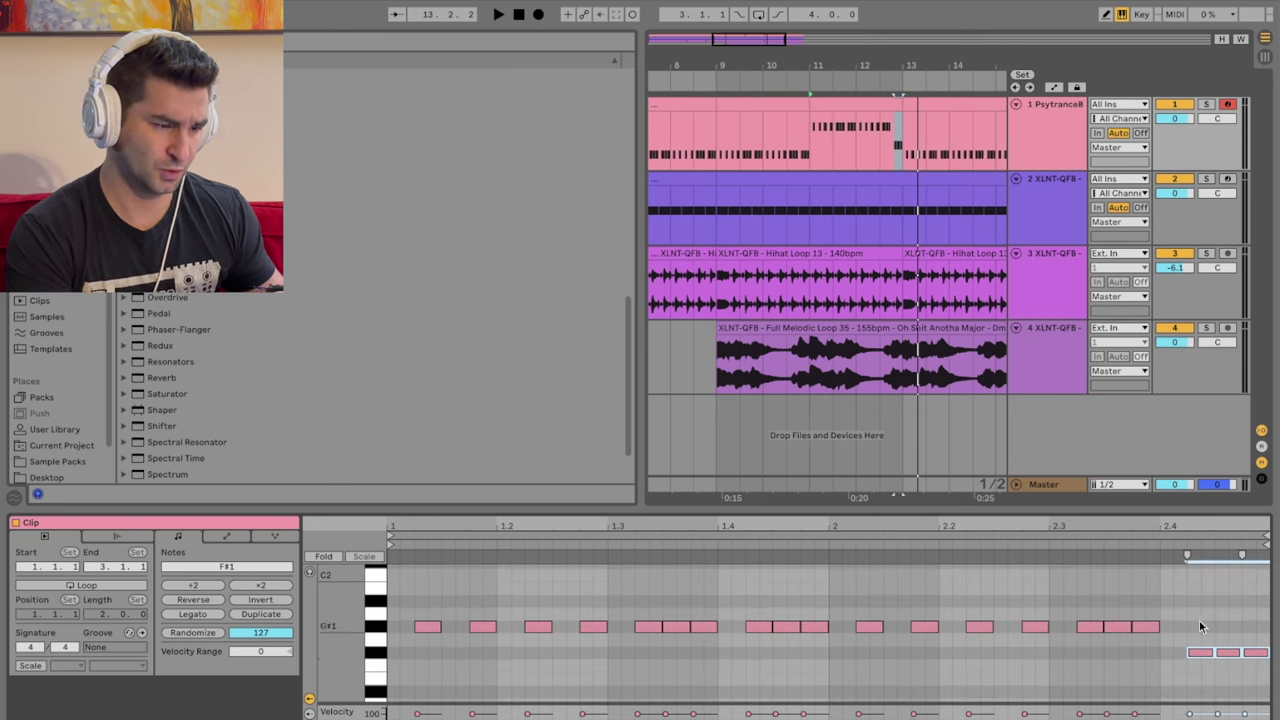
pyautogui.moveTo(1202, 620); pyautogui.dragTo(1202, 608)
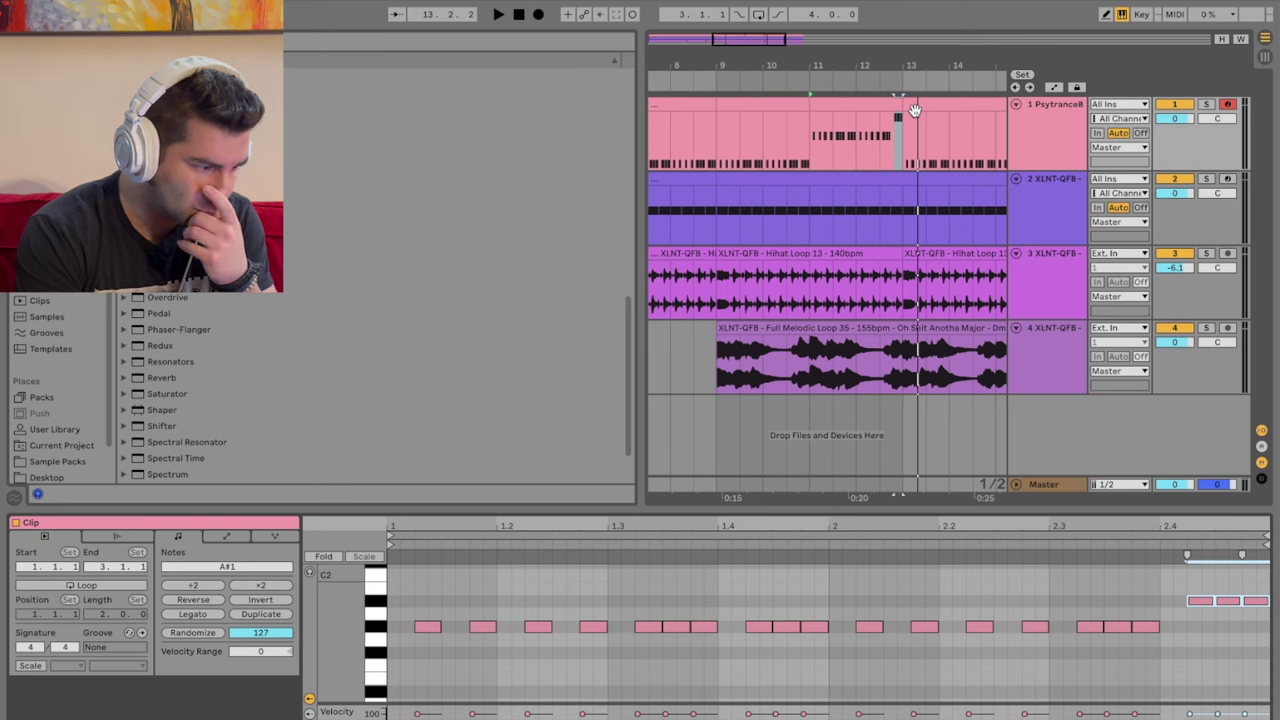
# Step: Listen to the revised bass notes against the melodic loop, replaying the passage across bar 13, and select the loop's track
pyautogui.click(869, 84)
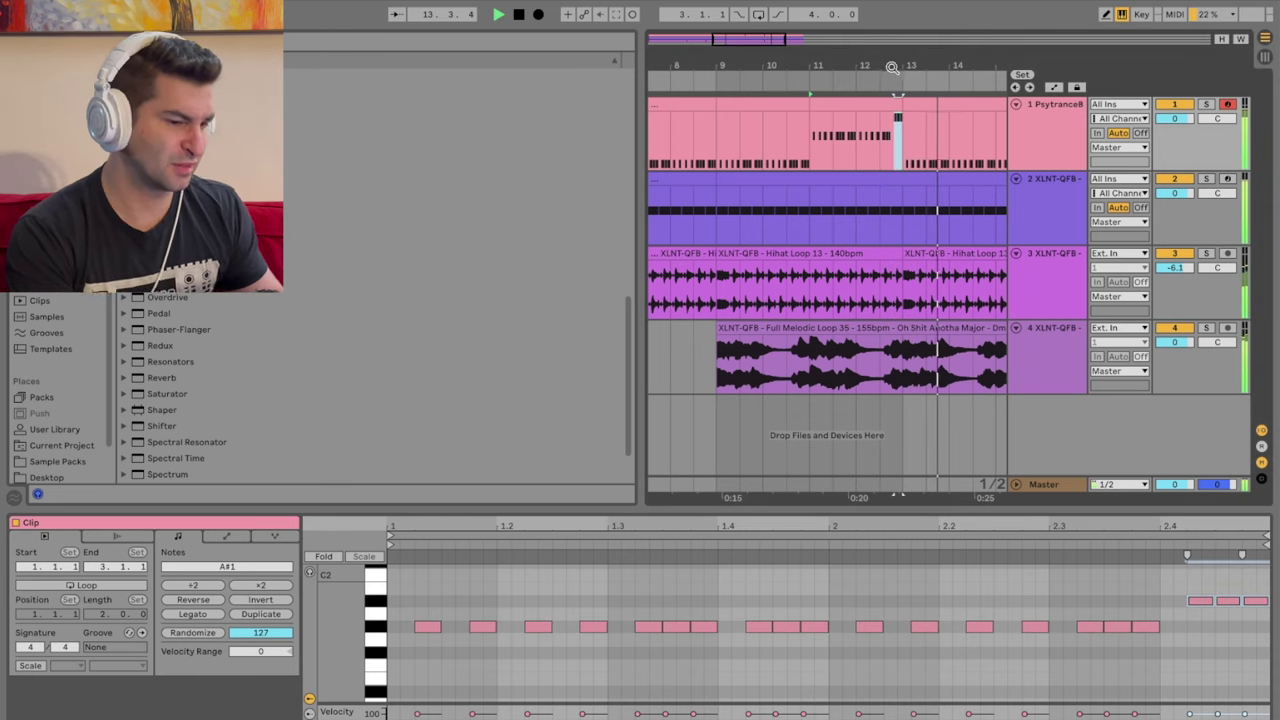
pyautogui.moveTo(896, 76); pyautogui.dragTo(896, 68)
pyautogui.click(745, 80)
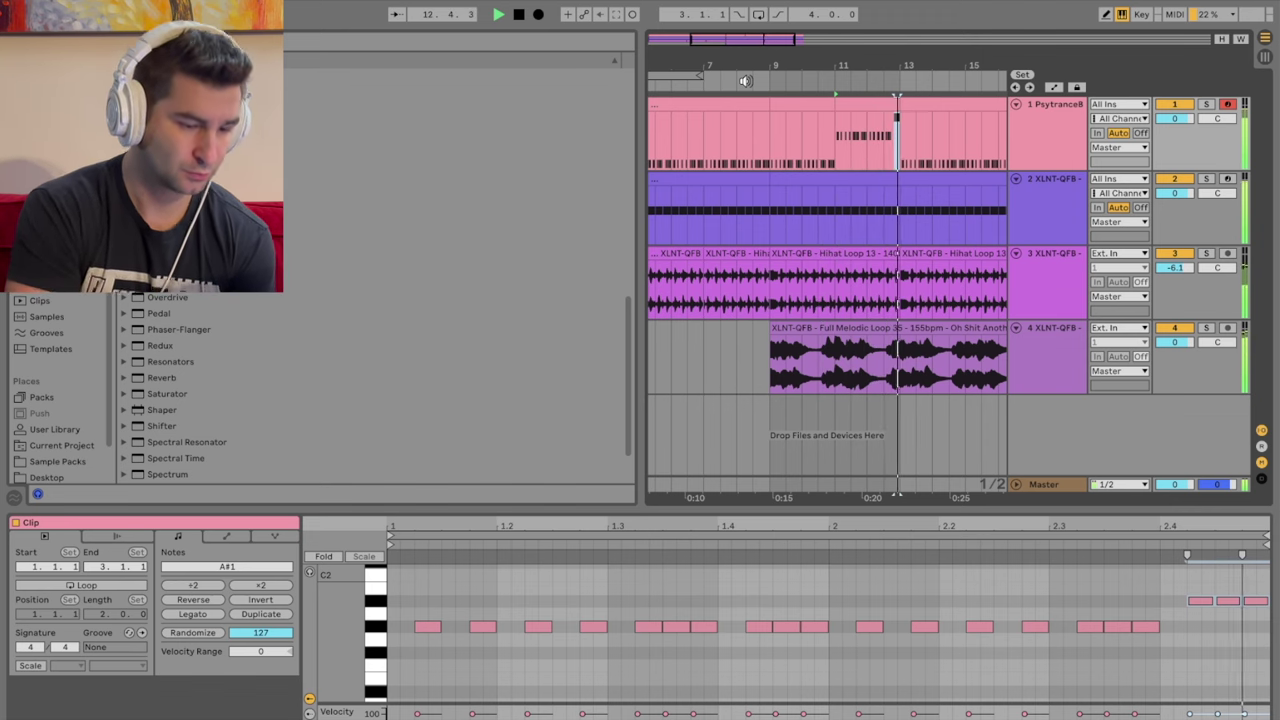
pyautogui.click(1052, 358)
pyautogui.scroll(-2, 254, 293)
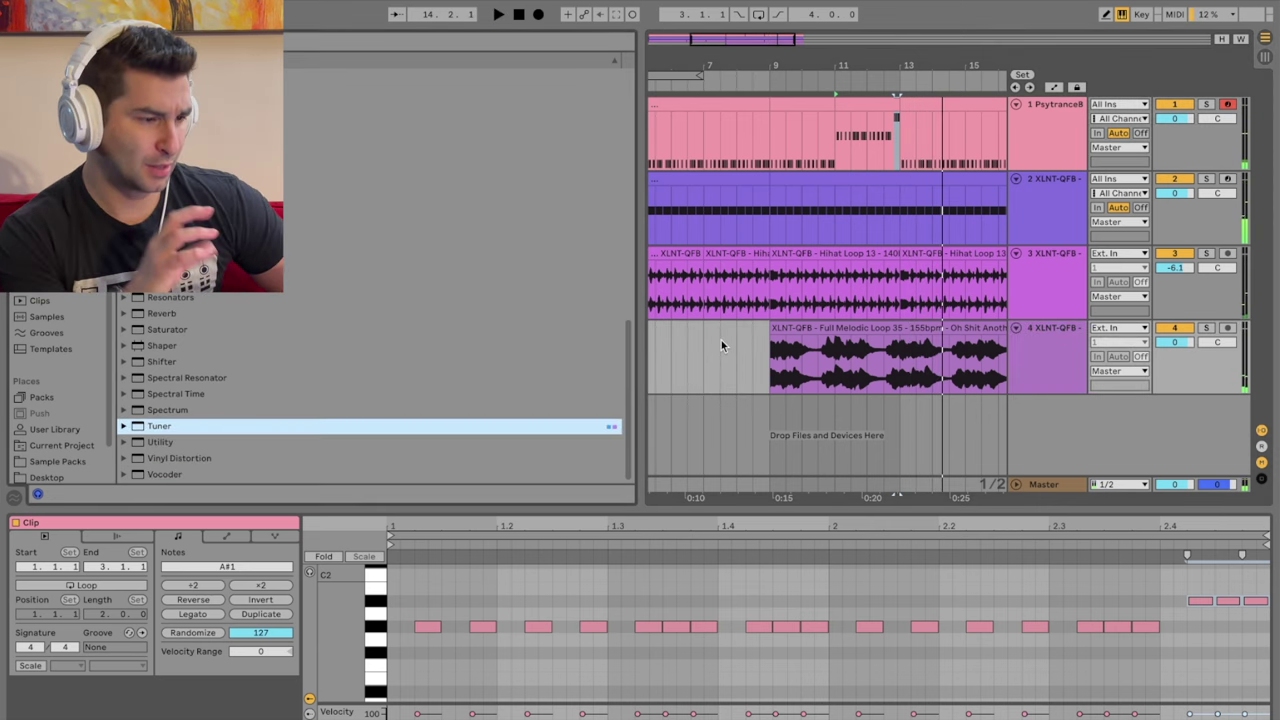
# Step: Play the arrangement from its start and again from just before bar 9, then show the whole arrangement and return to bar 1
pyautogui.click(520, 14)
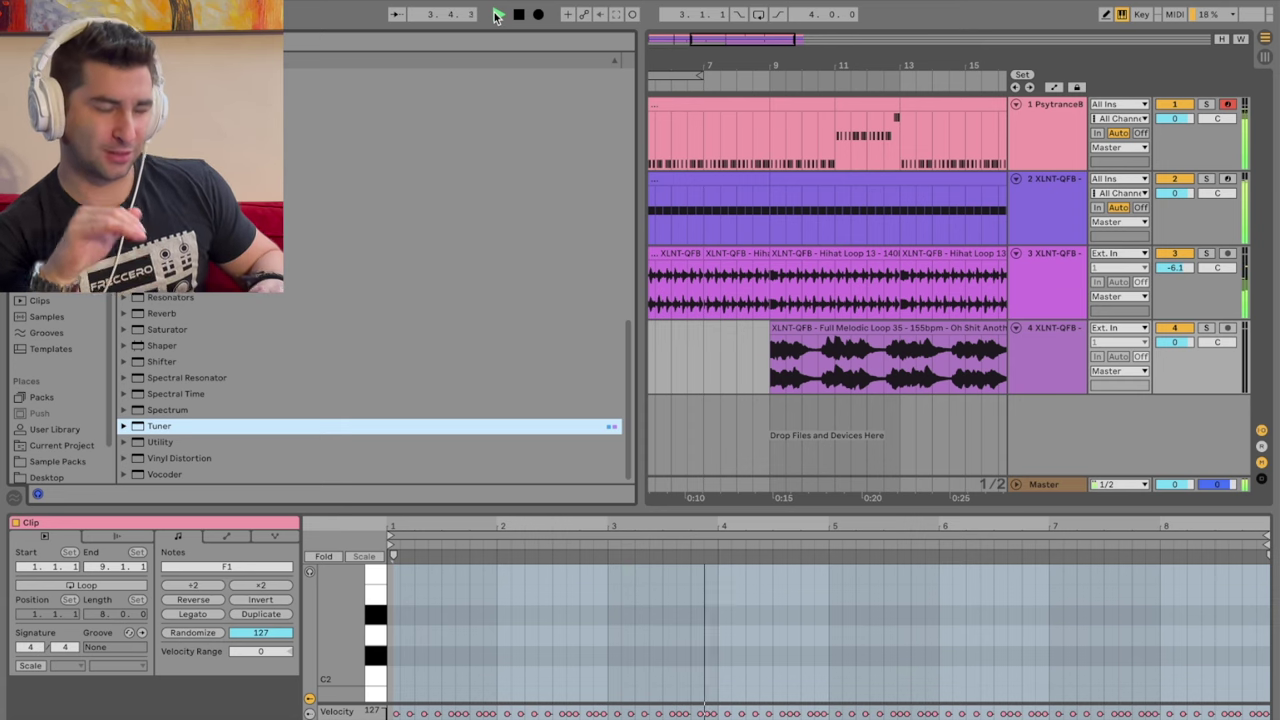
pyautogui.press('space')
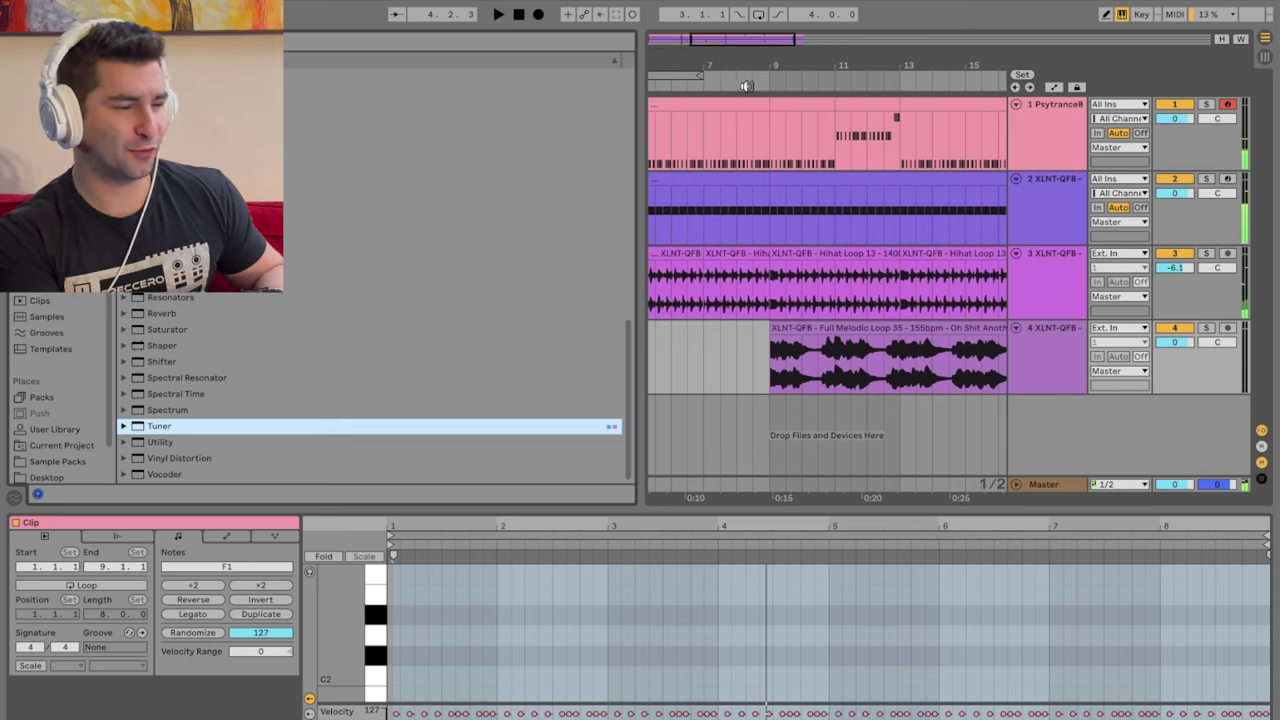
pyautogui.click(757, 82)
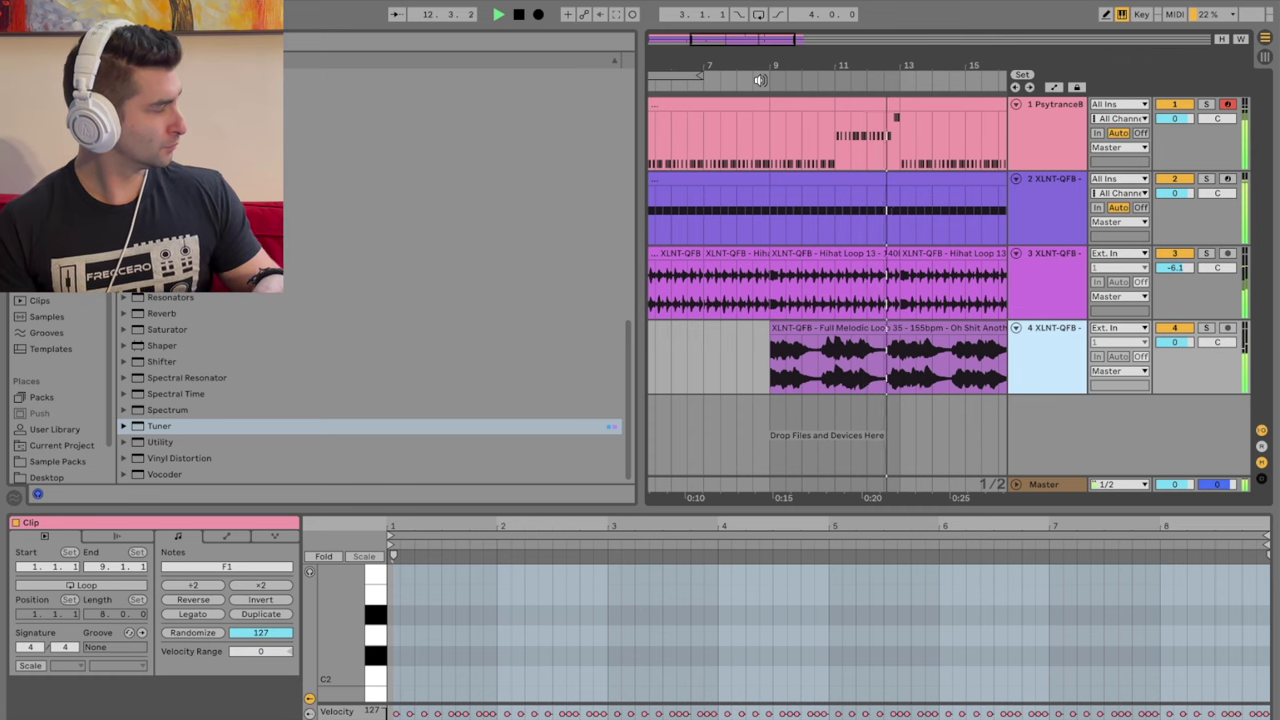
pyautogui.press('space')
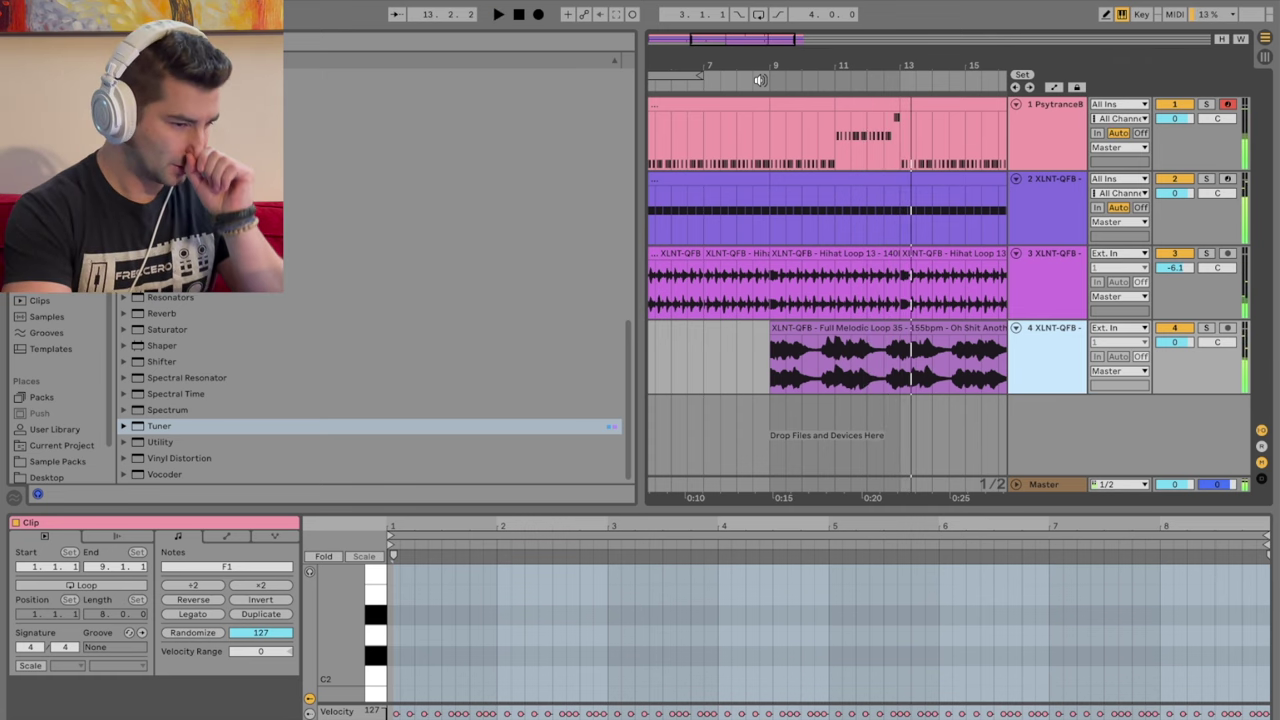
pyautogui.moveTo(706, 67); pyautogui.dragTo(733, 30)
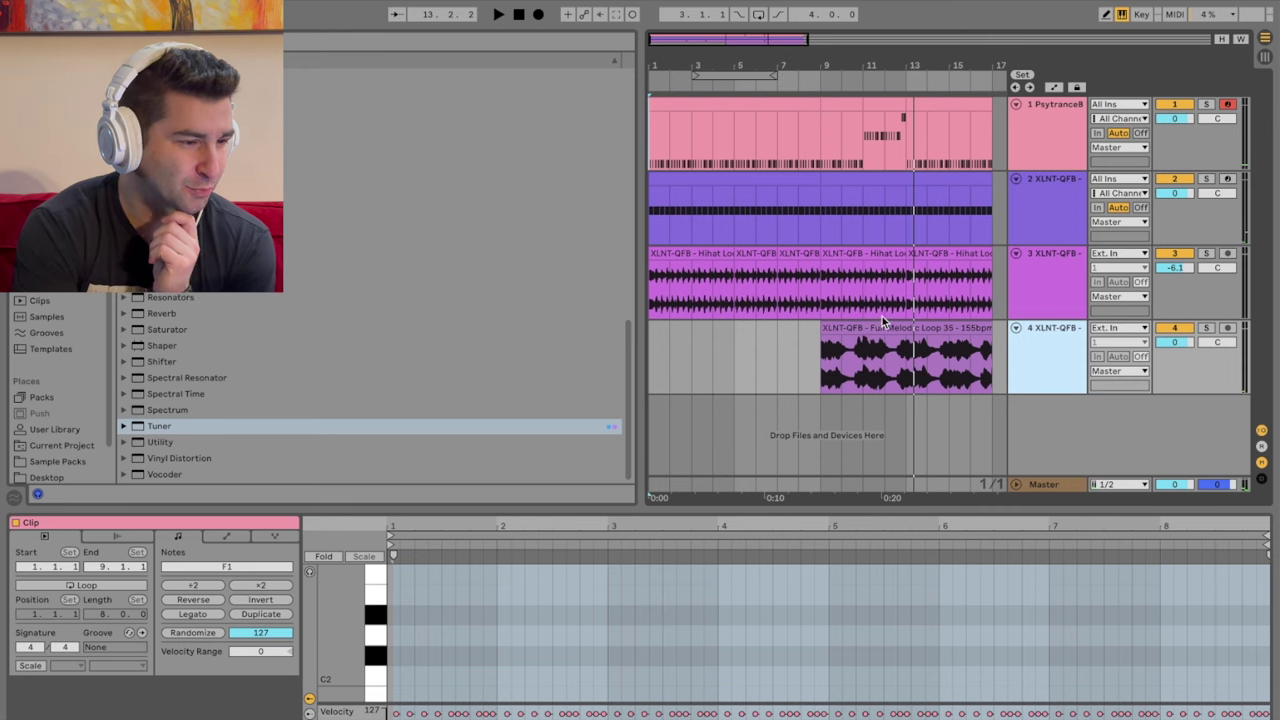
pyautogui.click(518, 14)
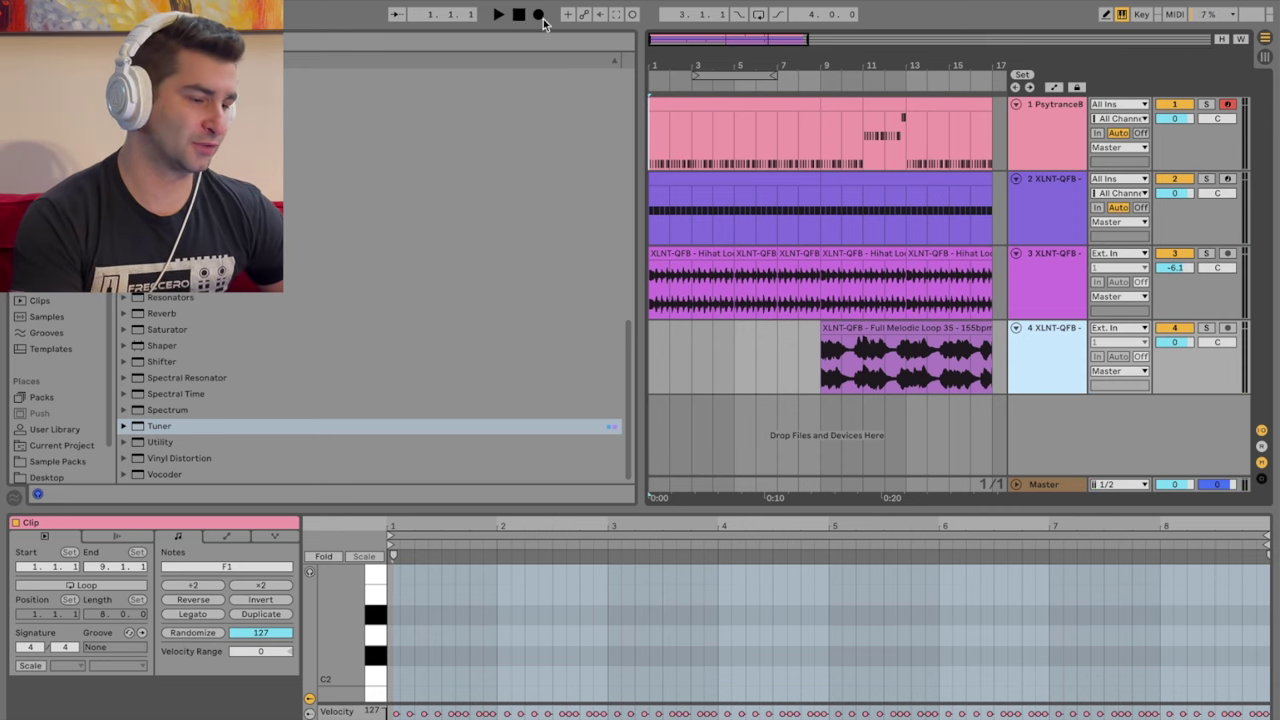
# Step: Insert an audio track below the melodic loop track and browse to the Sample Packs folder
pyautogui.rightClick(1066, 369)
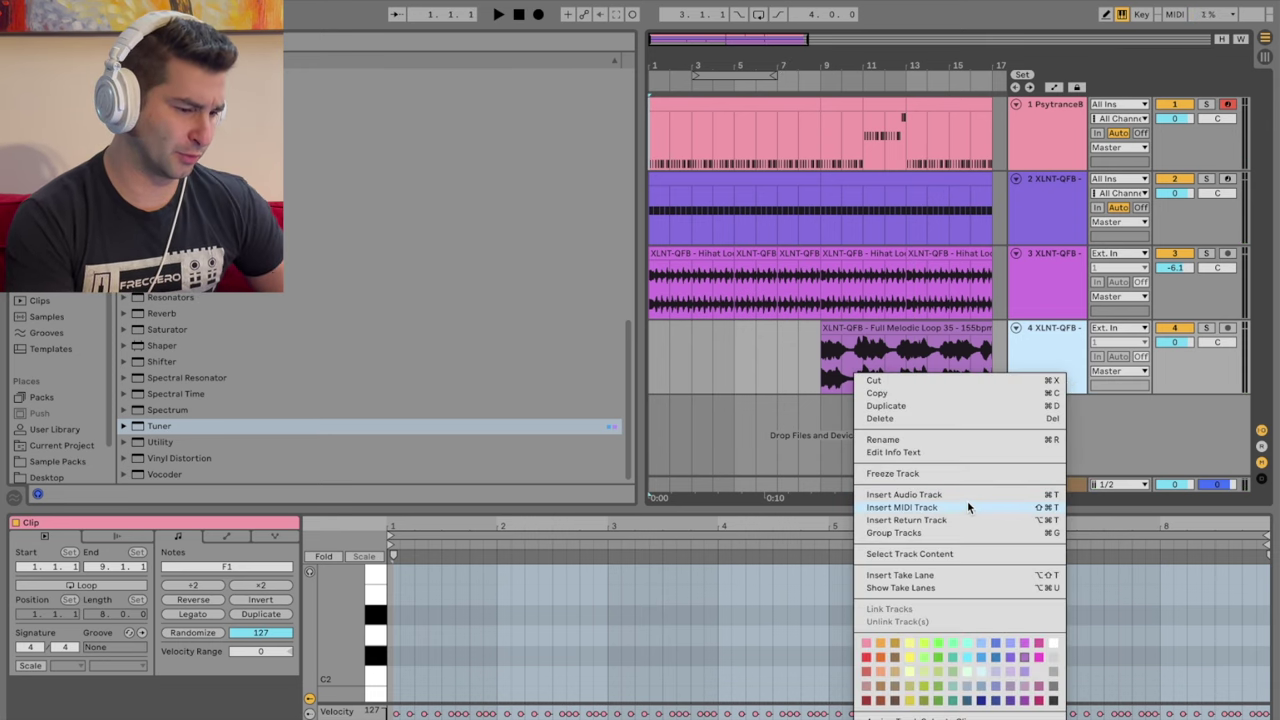
pyautogui.click(890, 491)
pyautogui.scroll(-1, 60, 430)
pyautogui.click(58, 426)
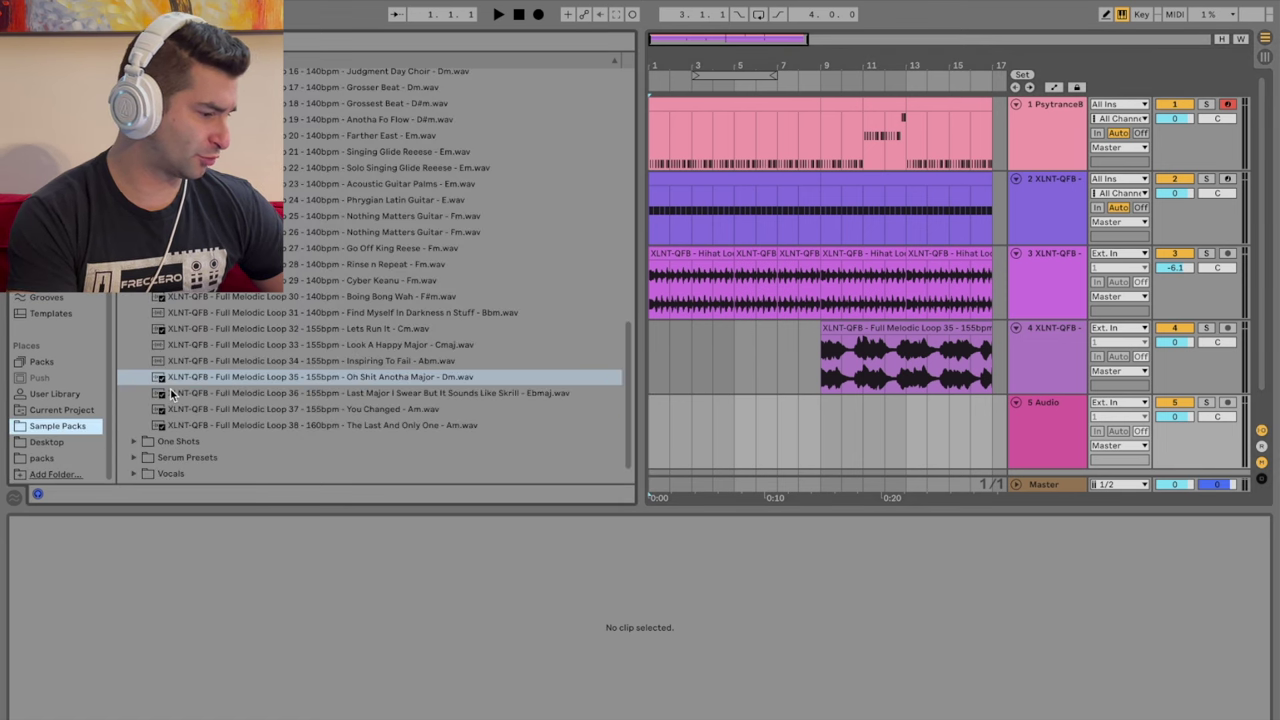
# Step: Open the pack's Vocals folder, preview Vocal Chant 05 - Chyeah in Vocal Chants And Phrases and collapse that subfolder
pyautogui.click(133, 473)
pyautogui.scroll(-2, 160, 445)
pyautogui.click(145, 411)
pyautogui.scroll(-3, 150, 400)
pyautogui.click(176, 363)
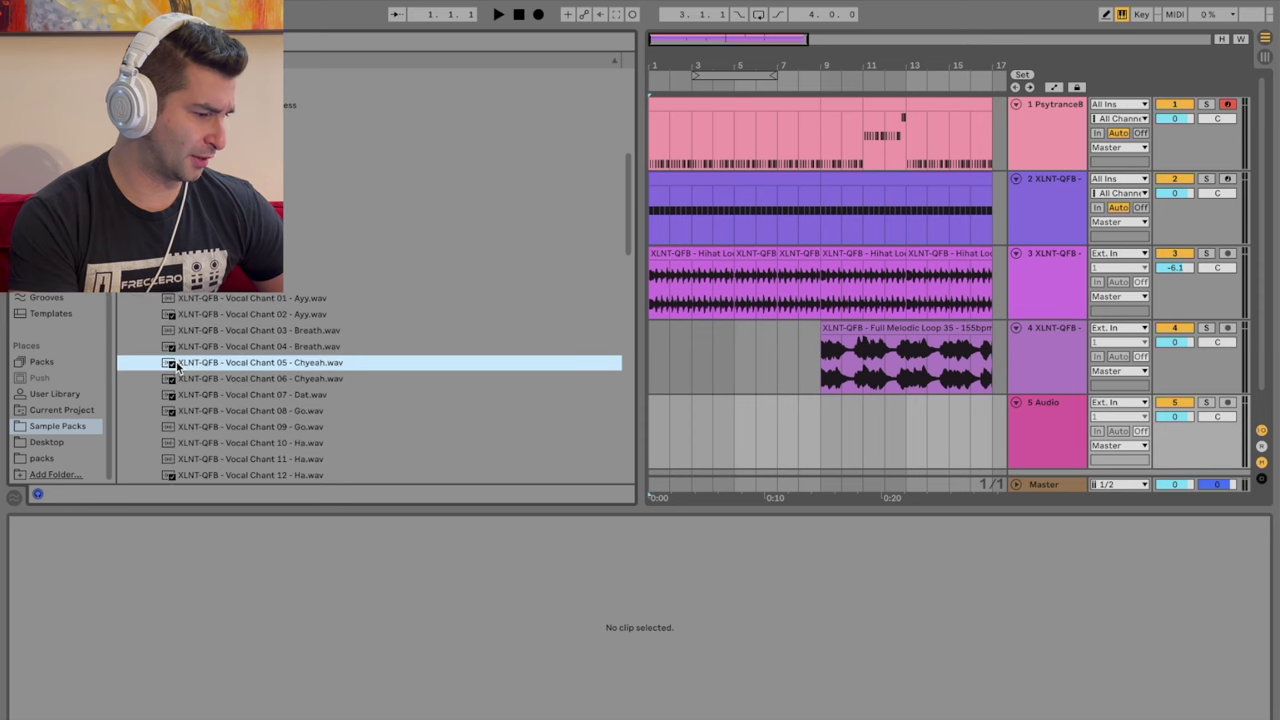
pyautogui.press('Left')
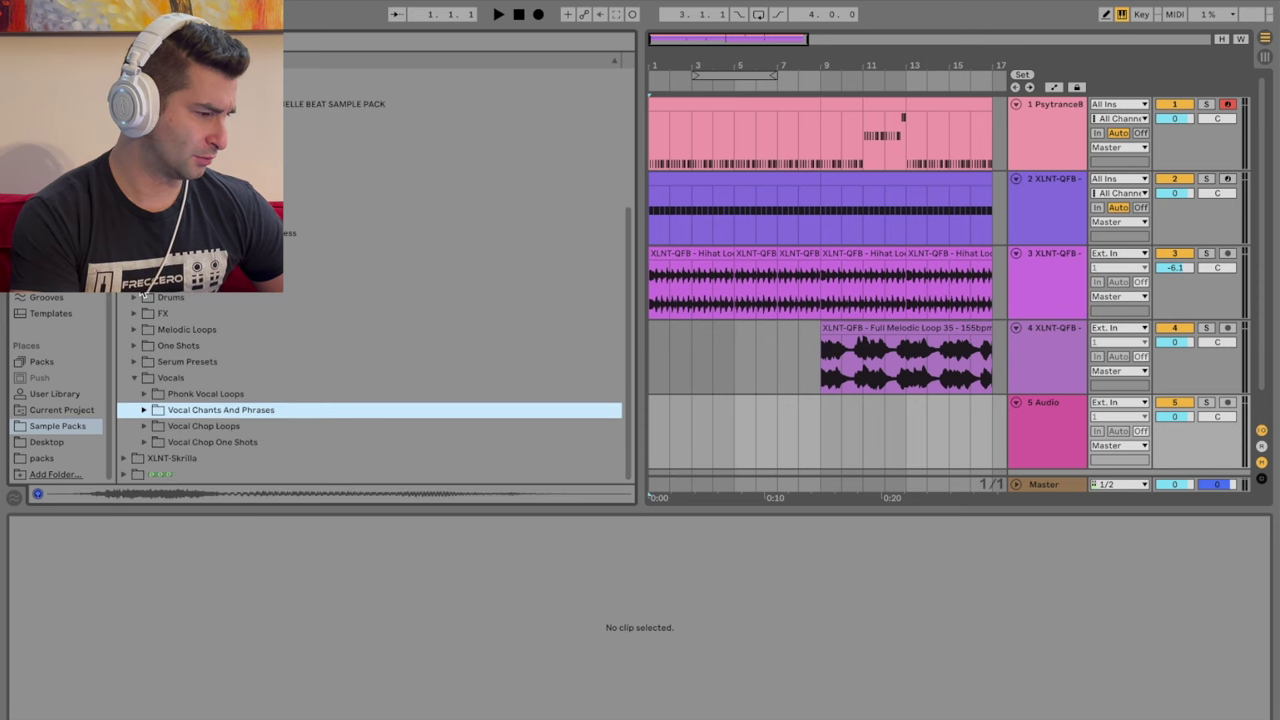
# Step: Open the Vocal Chop Loops folder and preview its loops in order down to Vocal Chop Loop 14
pyautogui.click(144, 426)
pyautogui.press('Down')
pyautogui.press('Down')
pyautogui.press('Down')
pyautogui.press('Down')
pyautogui.press('Down')
pyautogui.press('Down')
pyautogui.press('Down')
pyautogui.press('Down')
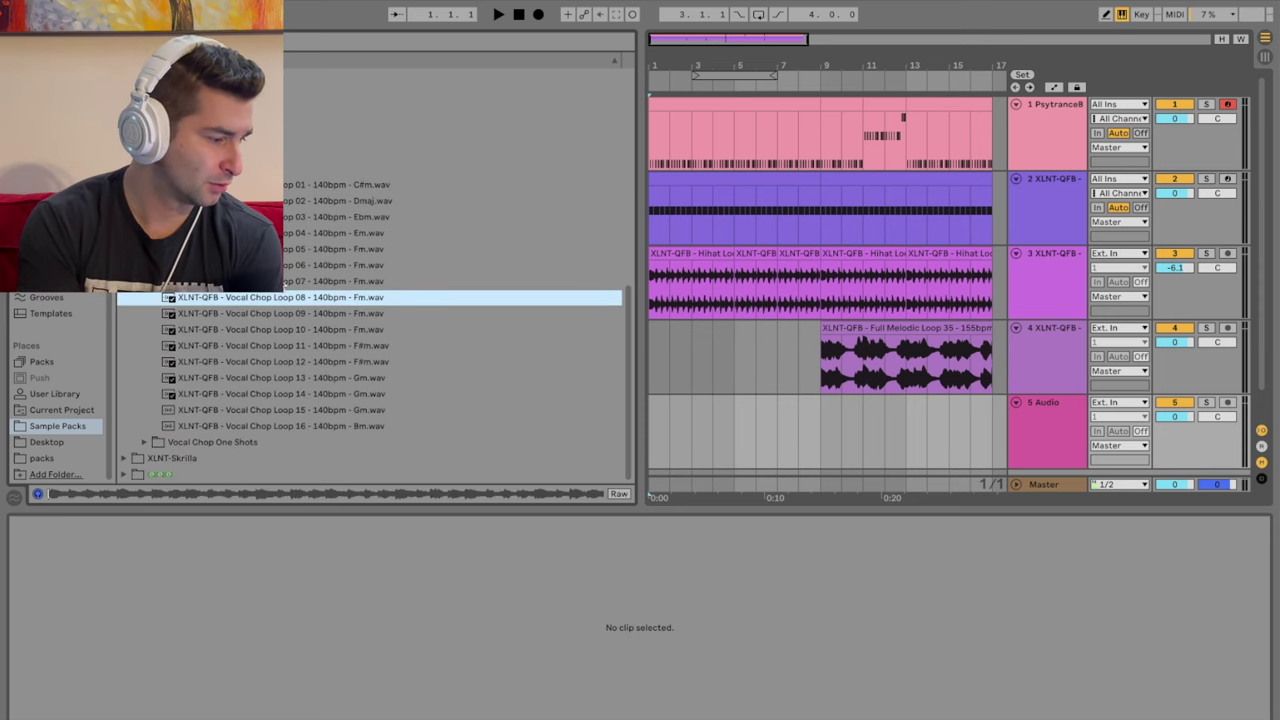
pyautogui.press('Down')
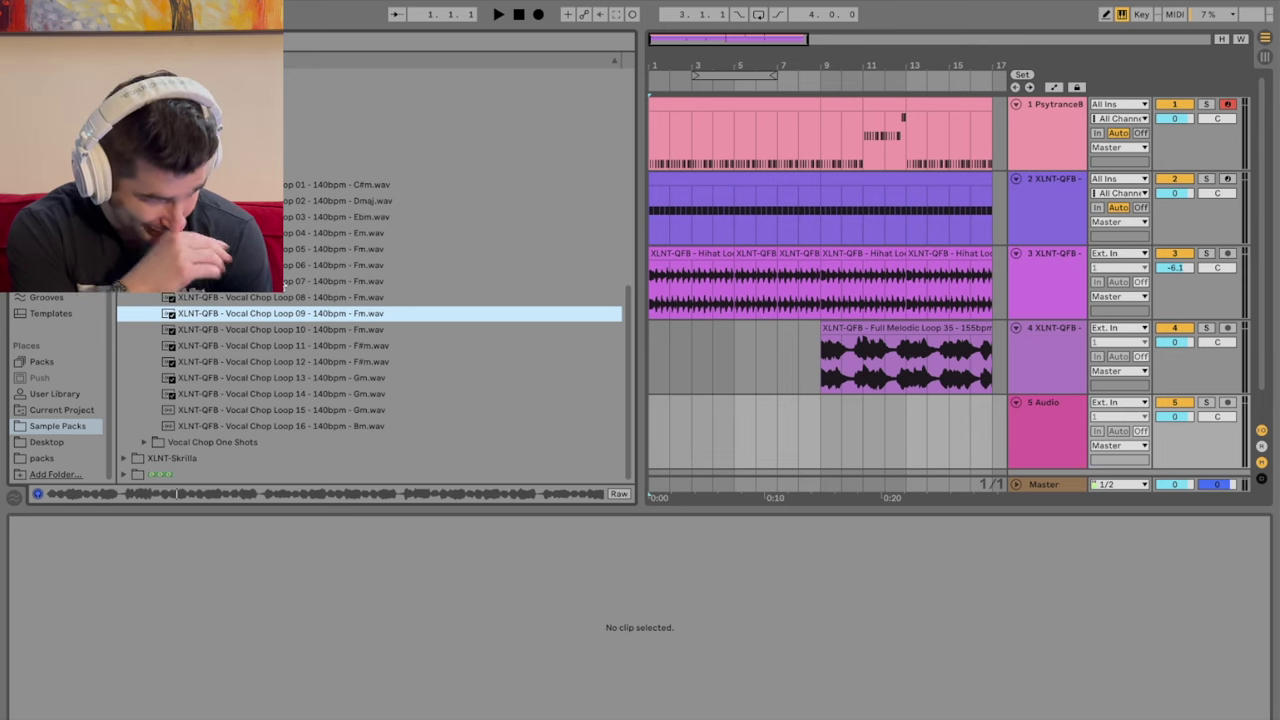
pyautogui.press('Down')
pyautogui.press('Down')
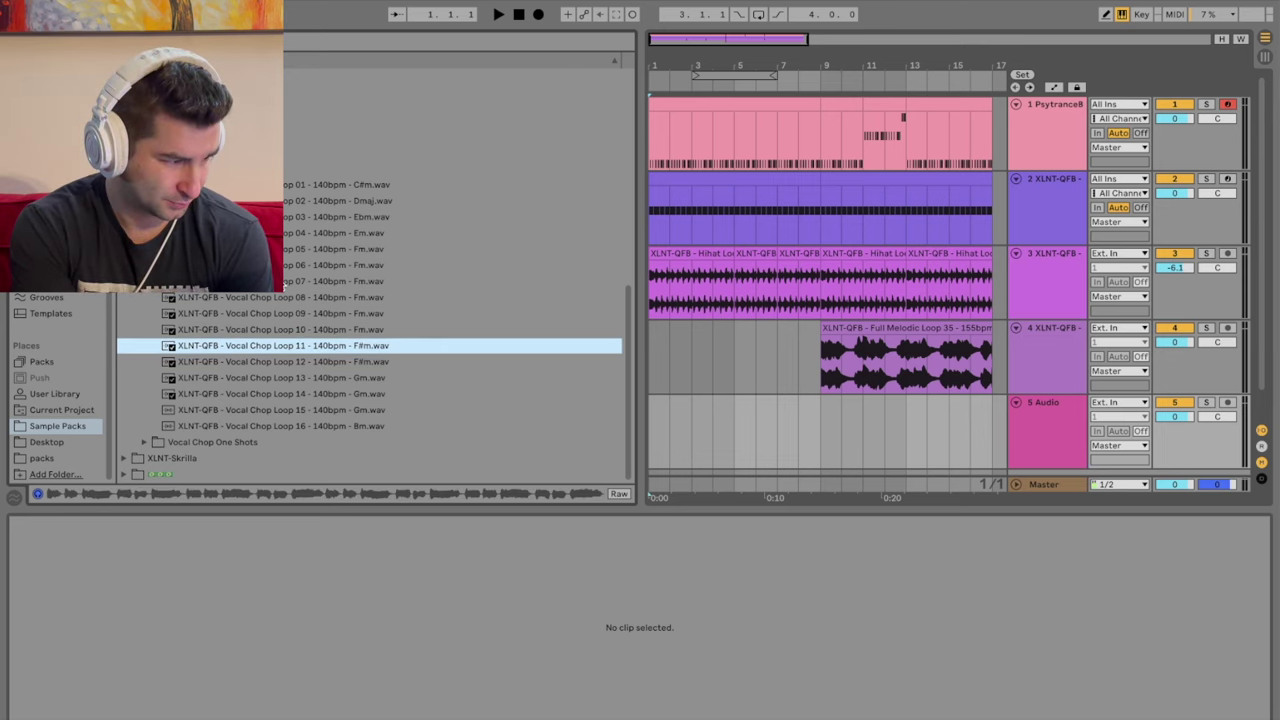
pyautogui.press('Down')
pyautogui.press('Down')
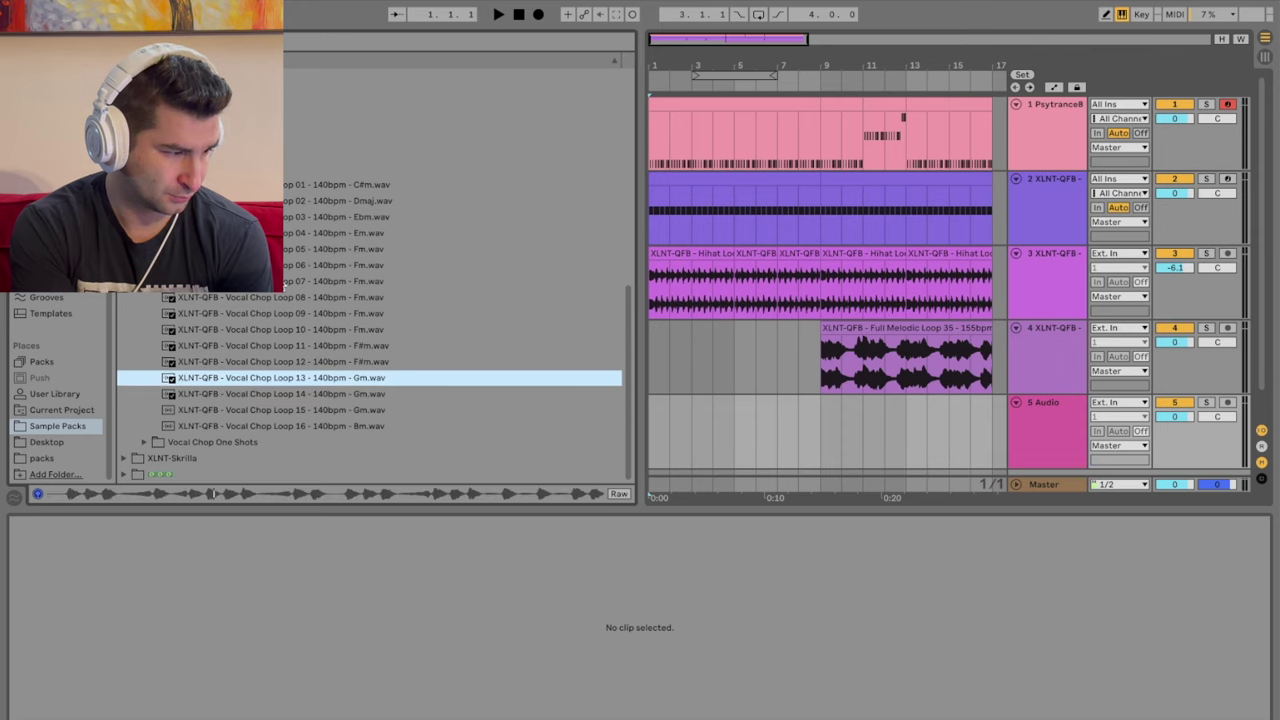
pyautogui.press('Down')
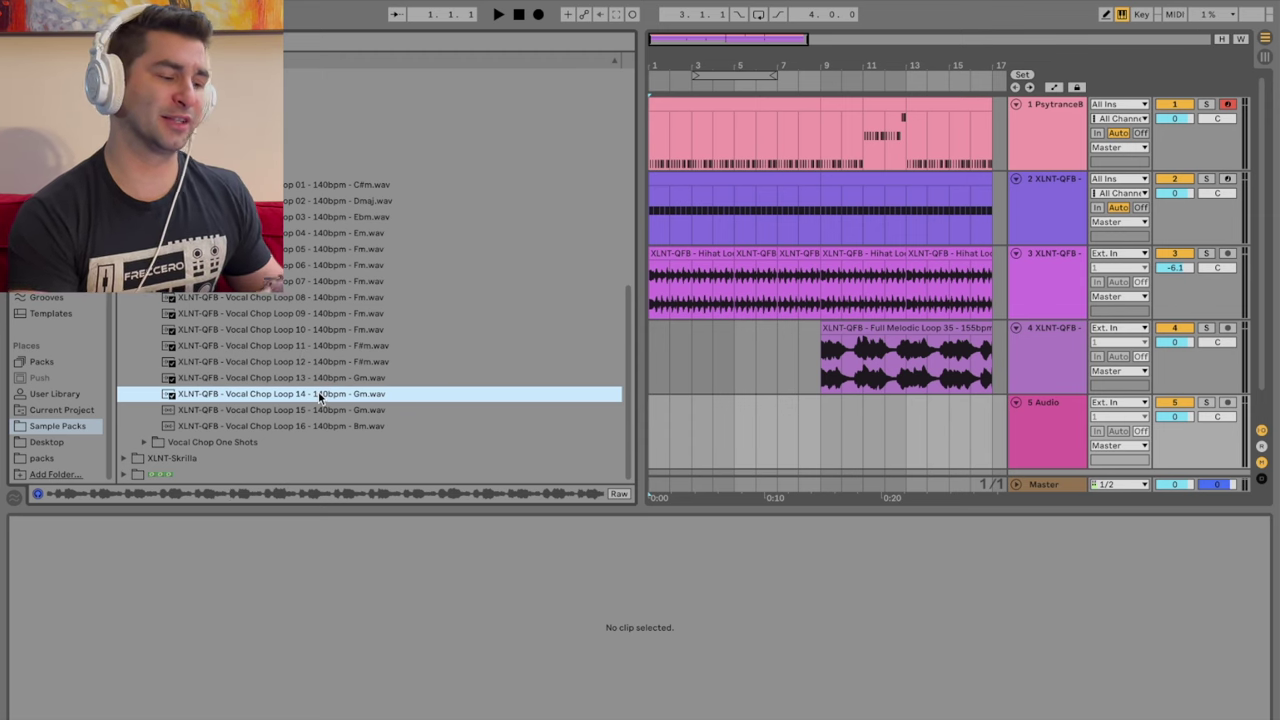
# Step: Place Vocal Chop Loop 14 at bar 1 of the new audio track, duplicate it at bar 5 and select the first clip
pyautogui.moveTo(318, 391); pyautogui.dragTo(656, 408)
pyautogui.press('super+d')
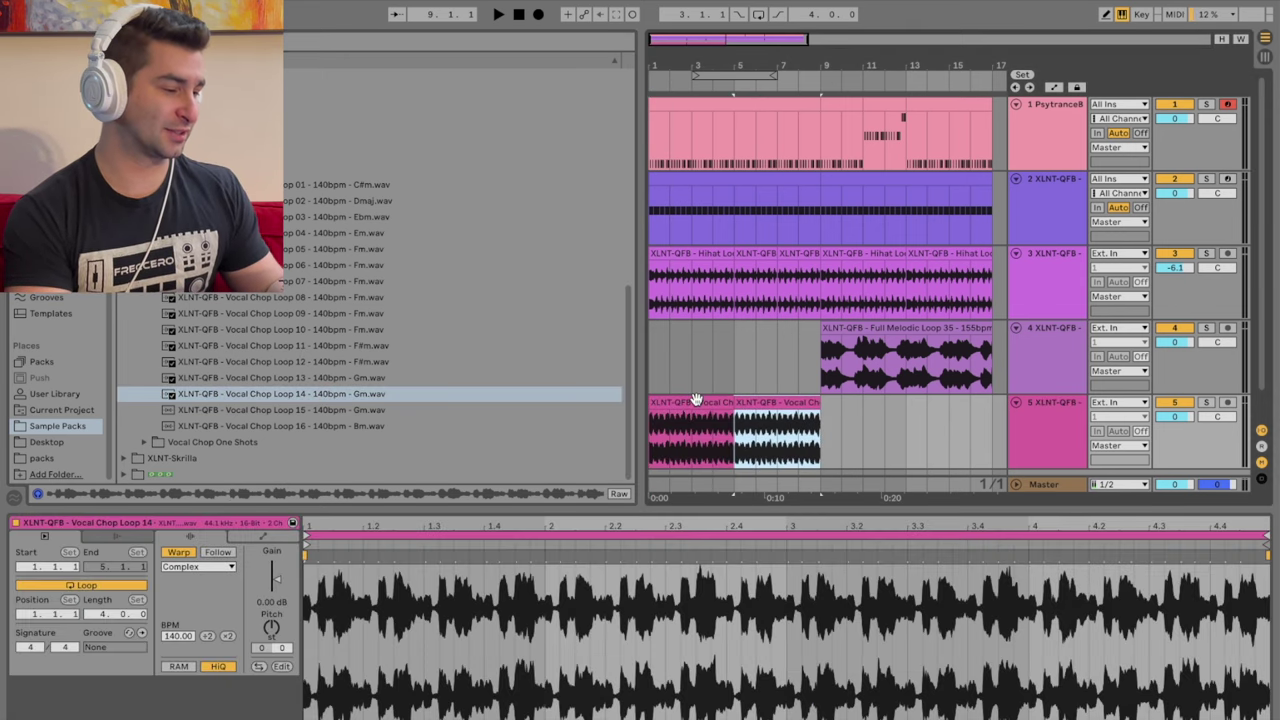
pyautogui.click(695, 401)
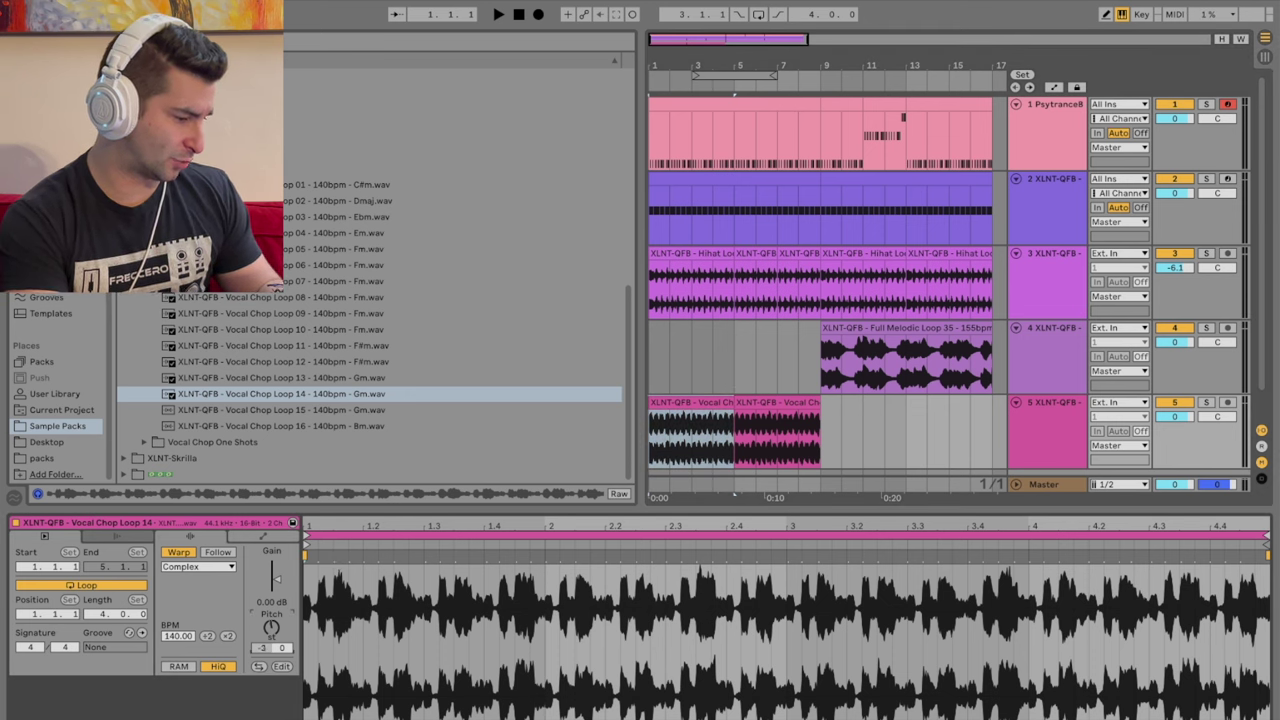
# Step: Set the first vocal chop clip's warp mode to Complex Pro and duplicate it over the clip at bar 5
pyautogui.click(200, 567)
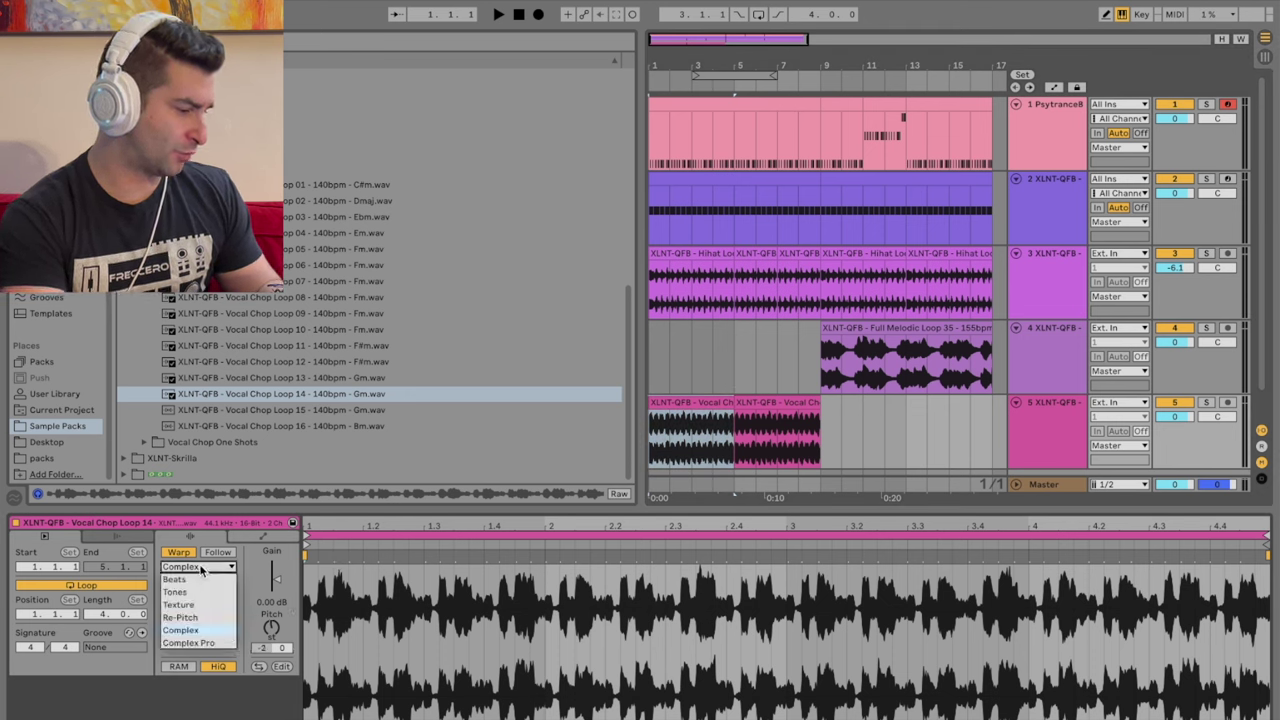
pyautogui.click(190, 643)
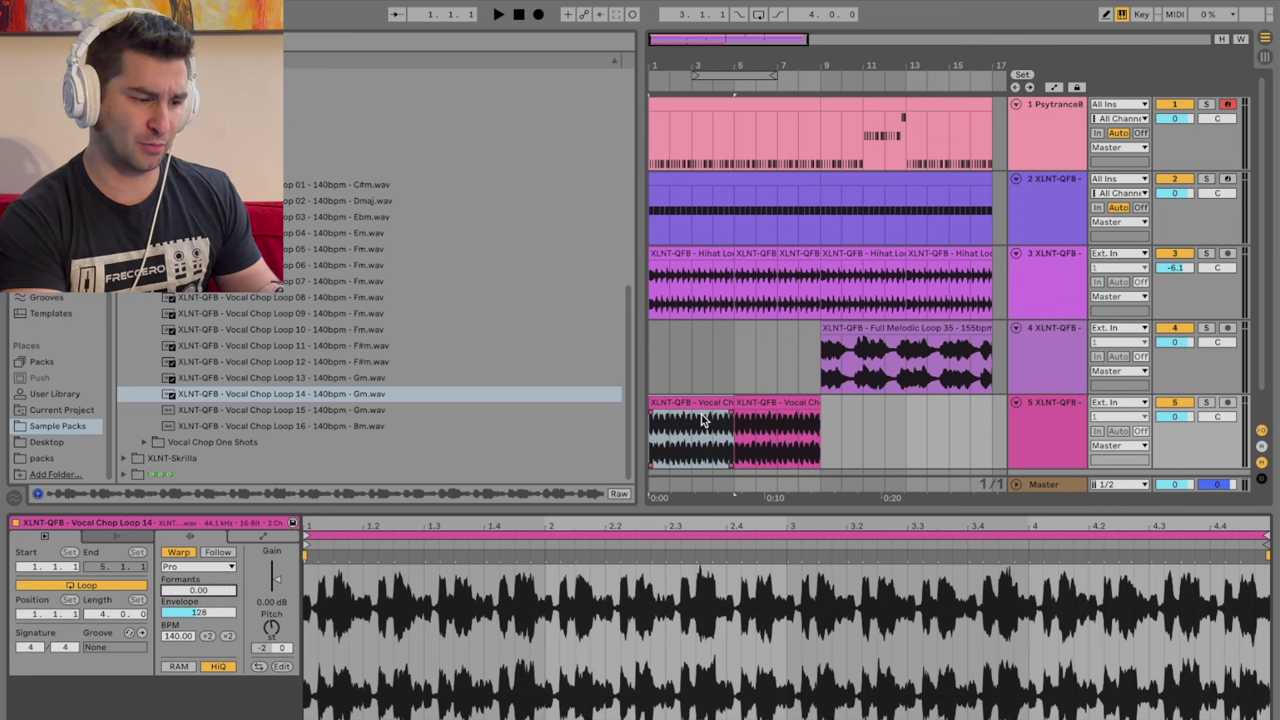
pyautogui.hotkey('ctrl', 'd')
# Step: Play the arrangement from the start, lower the vocal chop track's volume to -5.6 dB and stop playback
pyautogui.click(519, 15)
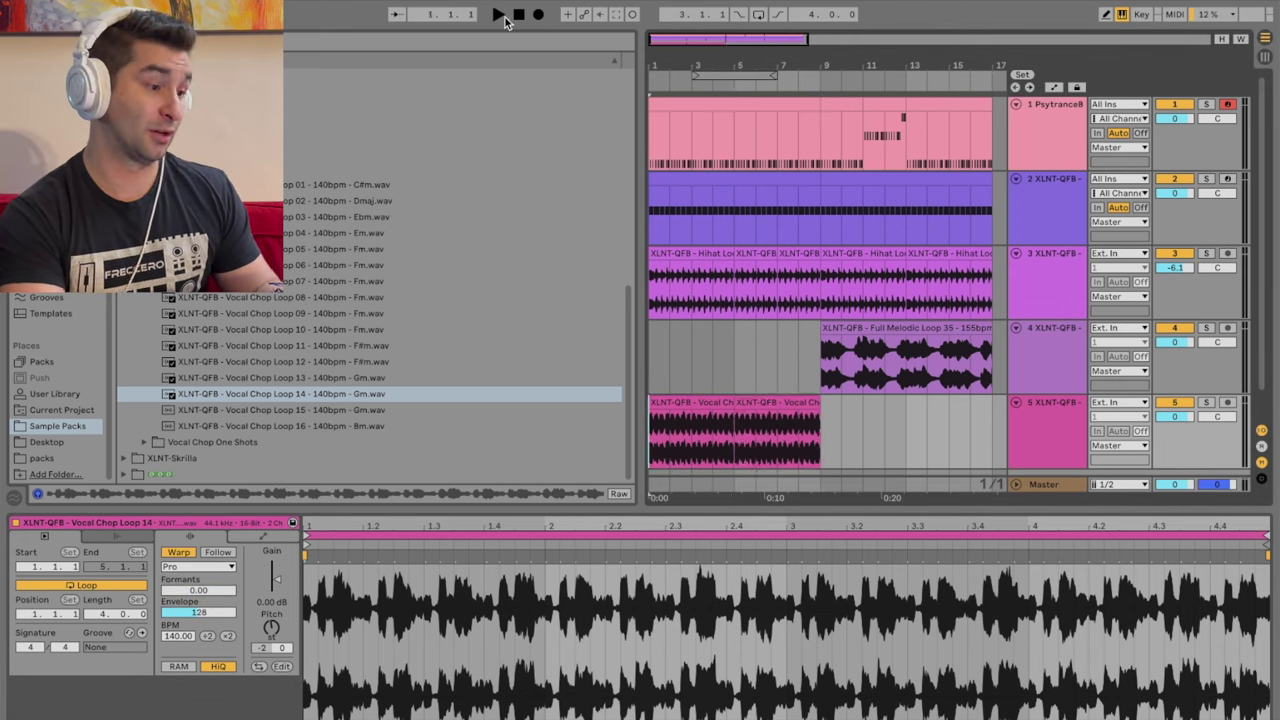
pyautogui.click(498, 14)
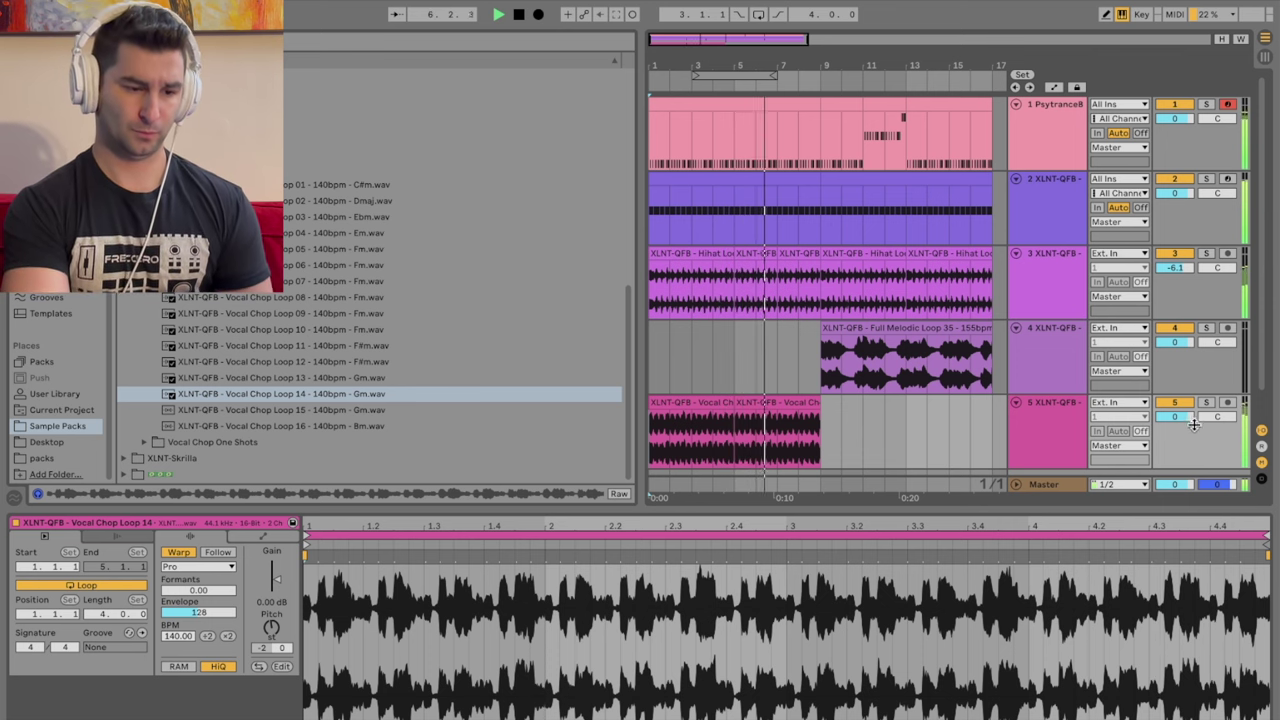
pyautogui.moveTo(1193, 424); pyautogui.dragTo(1175, 414)
pyautogui.click(520, 19)
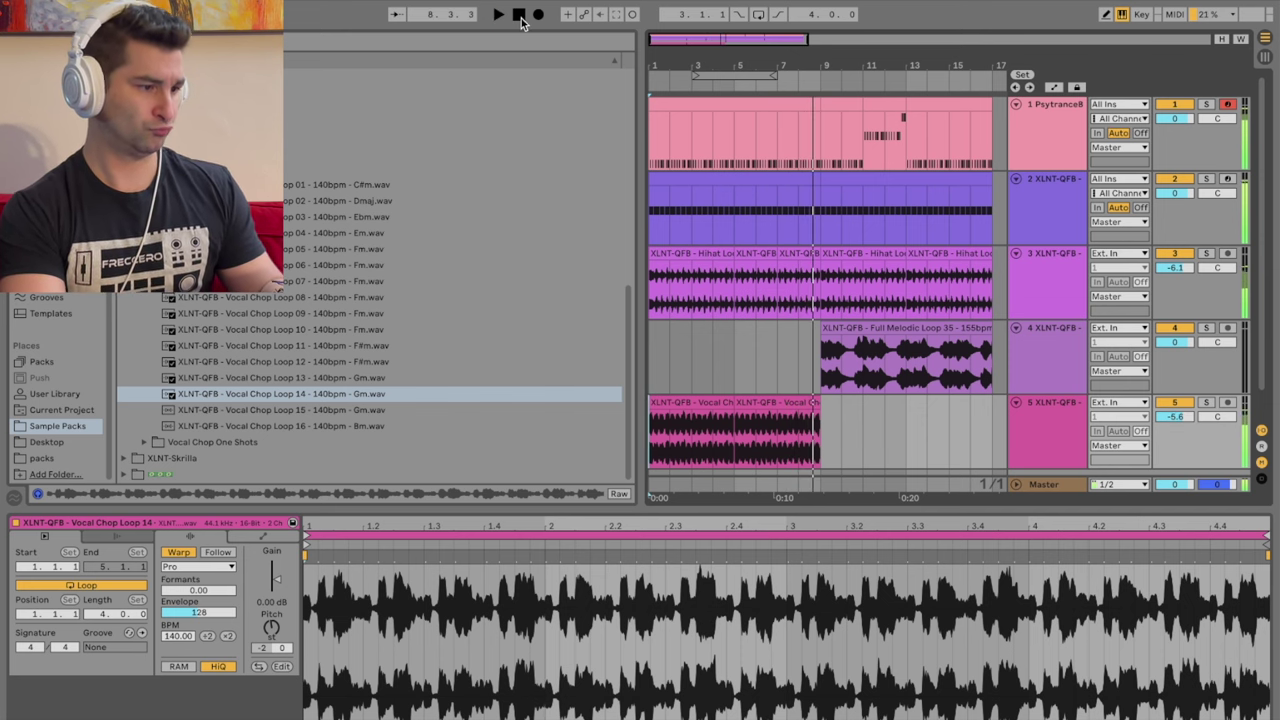
# Step: Restart playback and loop the first eight bars using the bass track's first MIDI clip
pyautogui.click(502, 16)
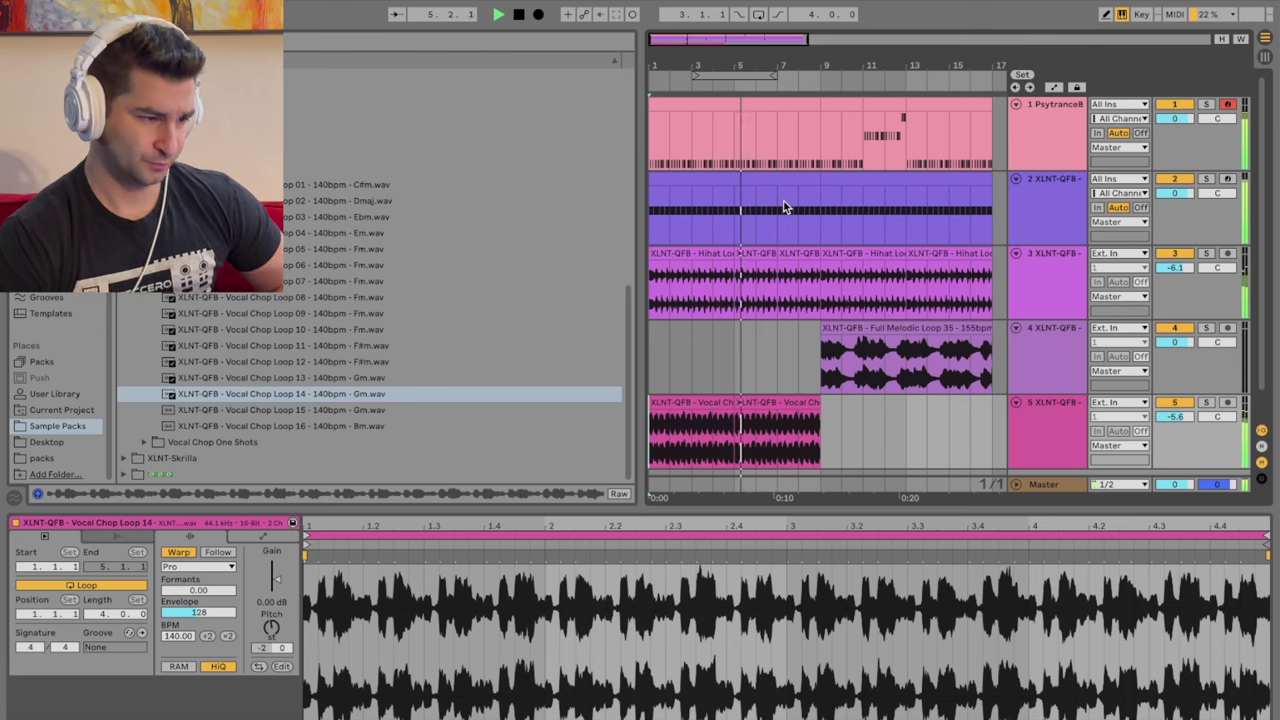
pyautogui.click(1046, 126)
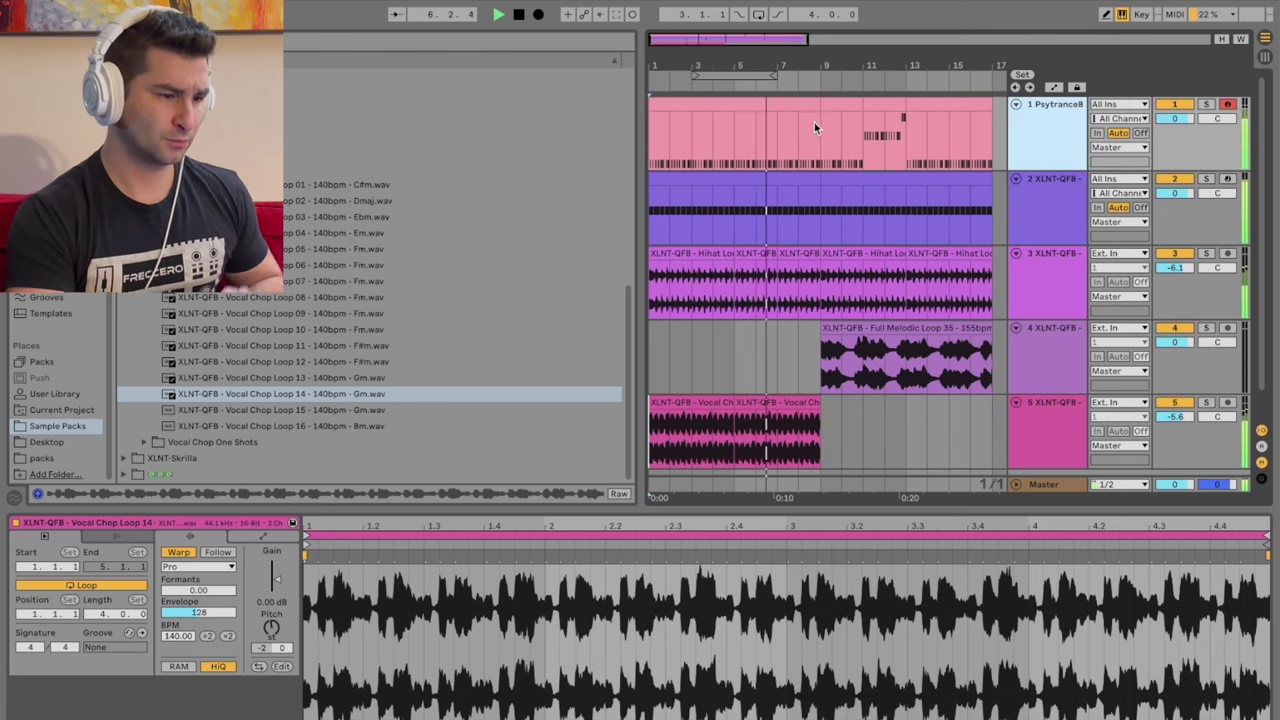
pyautogui.moveTo(815, 122); pyautogui.dragTo(662, 110)
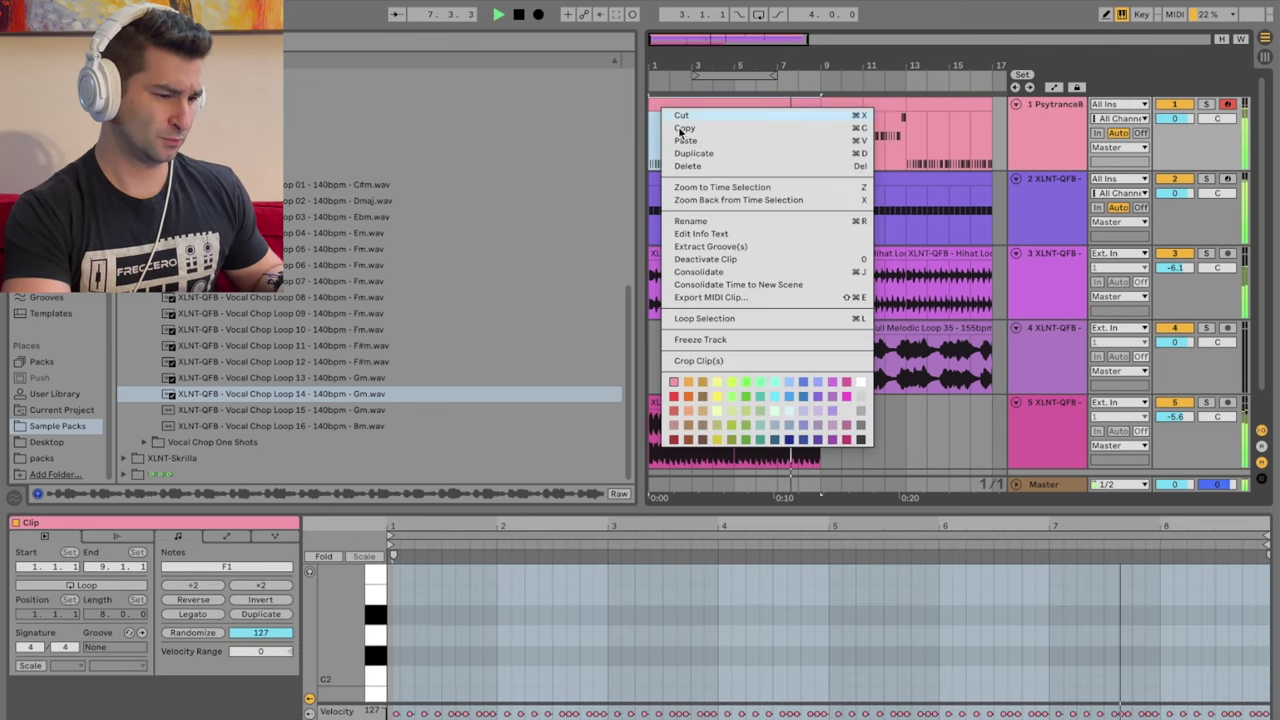
pyautogui.click(720, 318)
# Step: Show the bass track's devices and open the PsytranceBass plugin window
pyautogui.click(1026, 141)
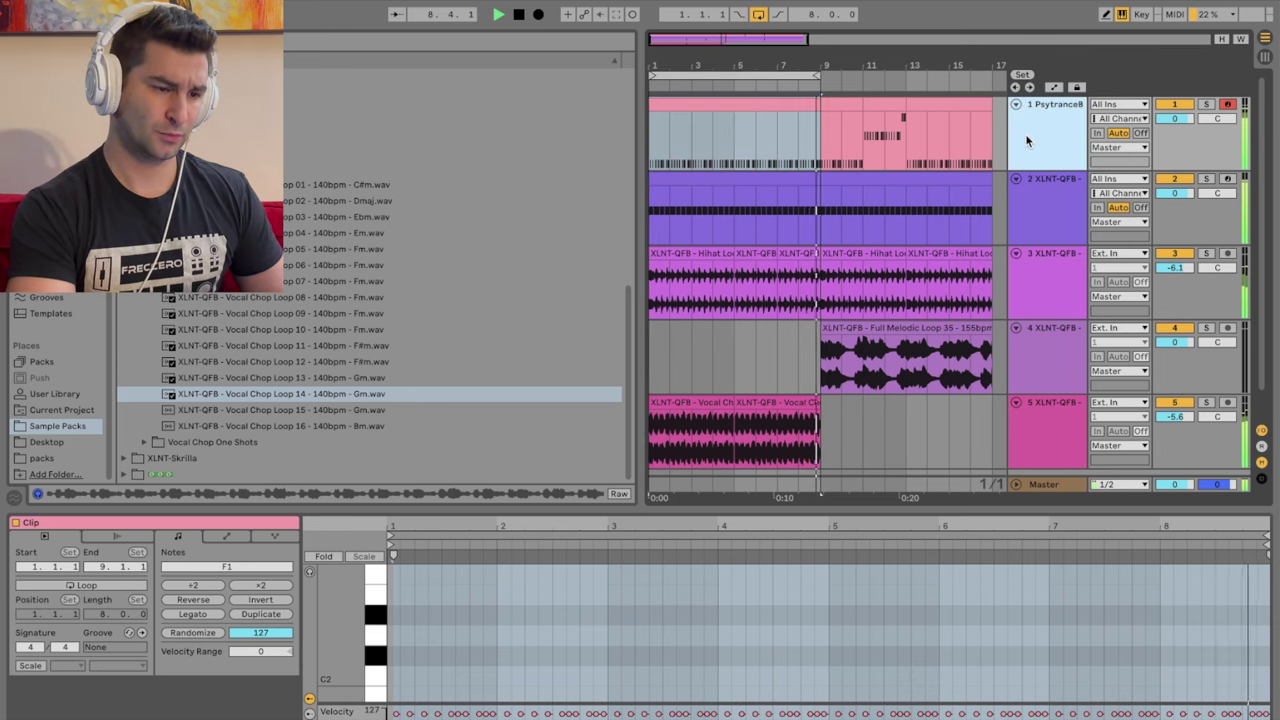
pyautogui.doubleClick(1026, 141)
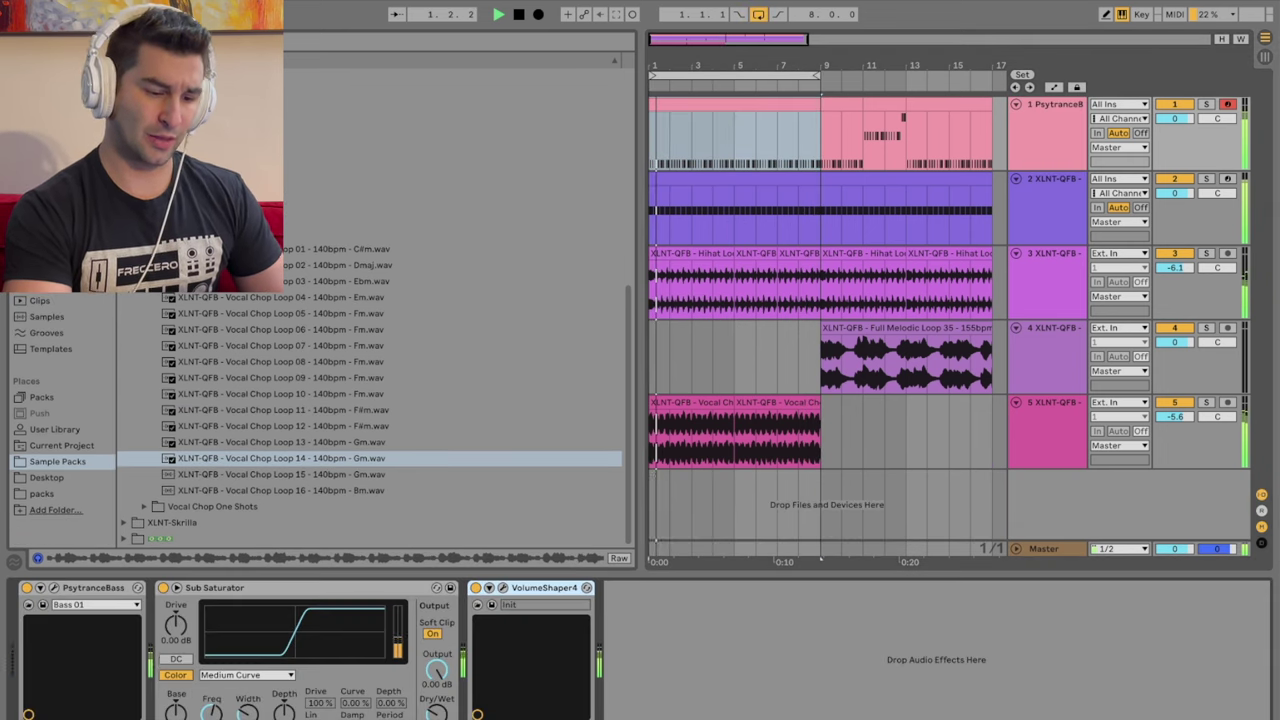
pyautogui.click(54, 589)
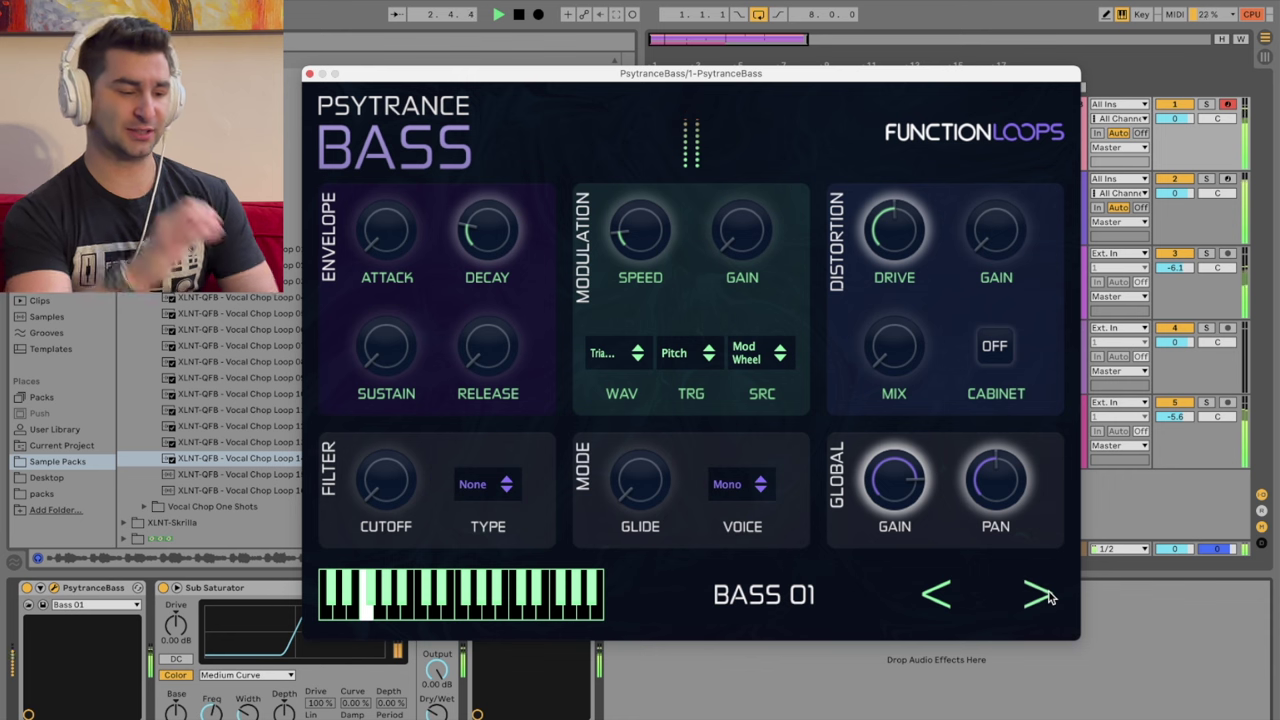
# Step: Audition the bass presets in order from Bass 02 to Bass 08 while the loop plays
pyautogui.click(1040, 595)
pyautogui.moveTo(824, 76); pyautogui.dragTo(880, 194)
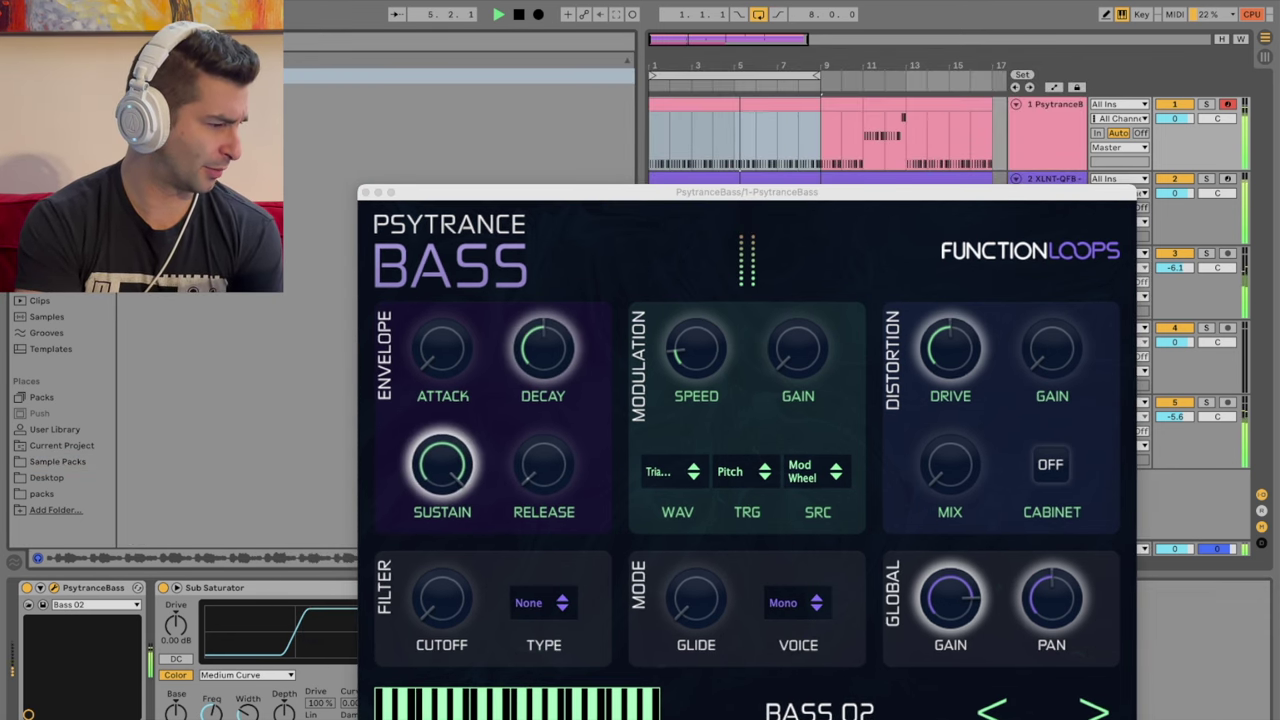
pyautogui.click(48, 236)
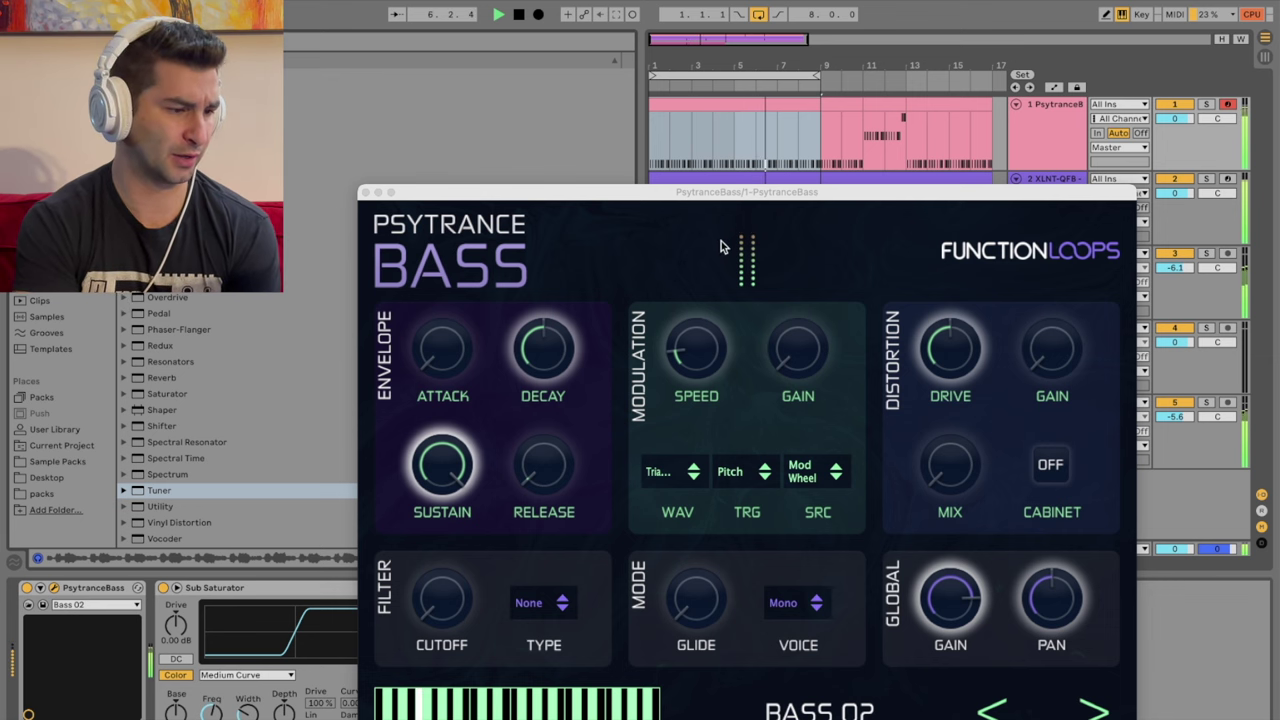
pyautogui.moveTo(752, 193); pyautogui.dragTo(560, 169)
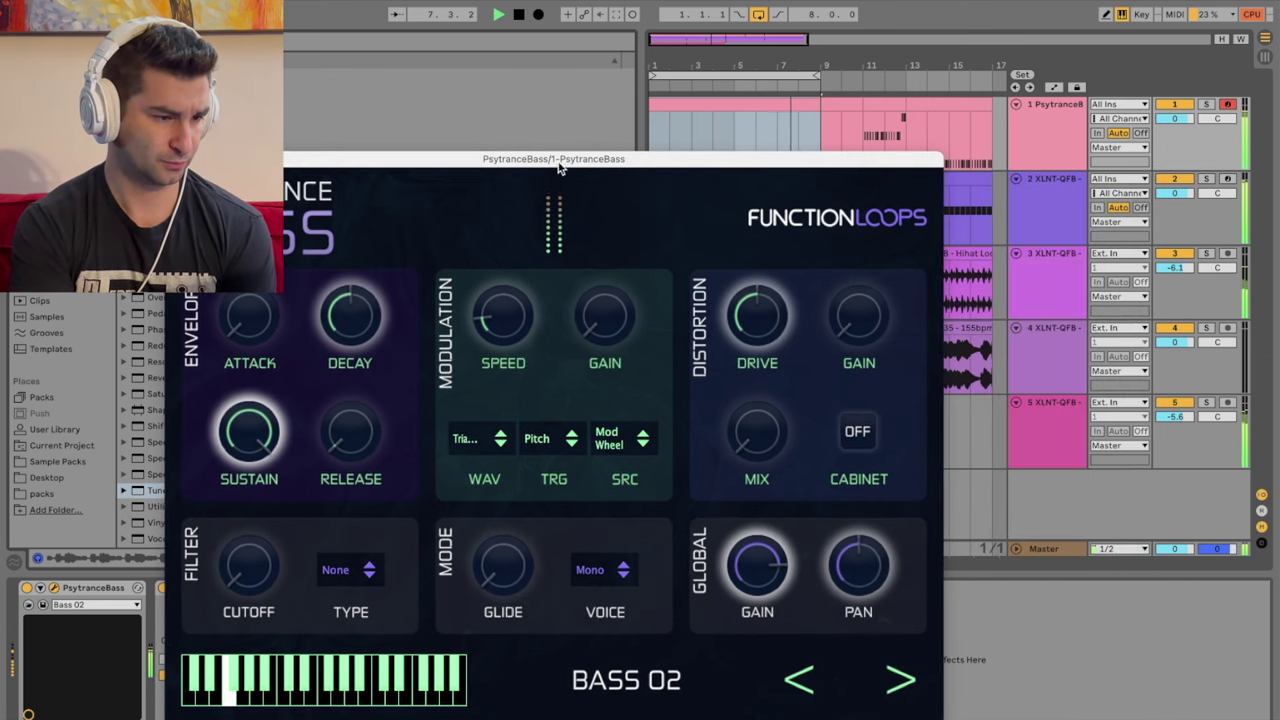
pyautogui.click(900, 681)
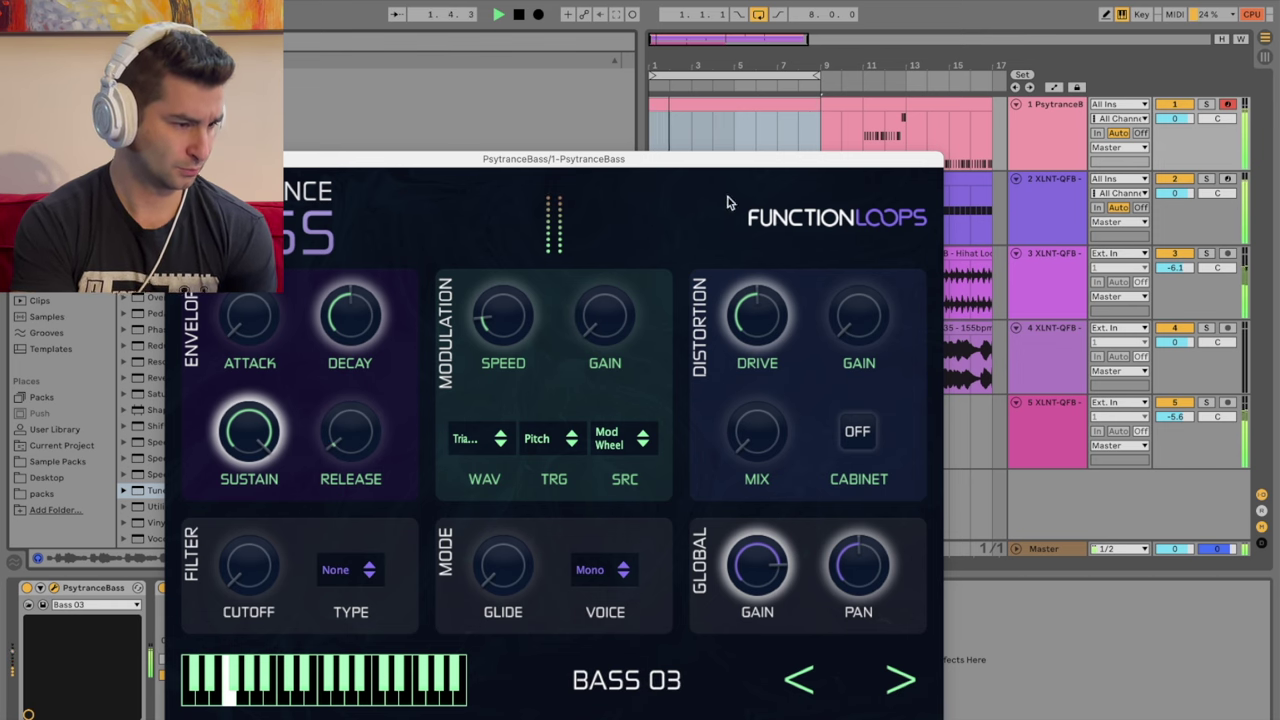
pyautogui.moveTo(688, 166); pyautogui.dragTo(963, 204)
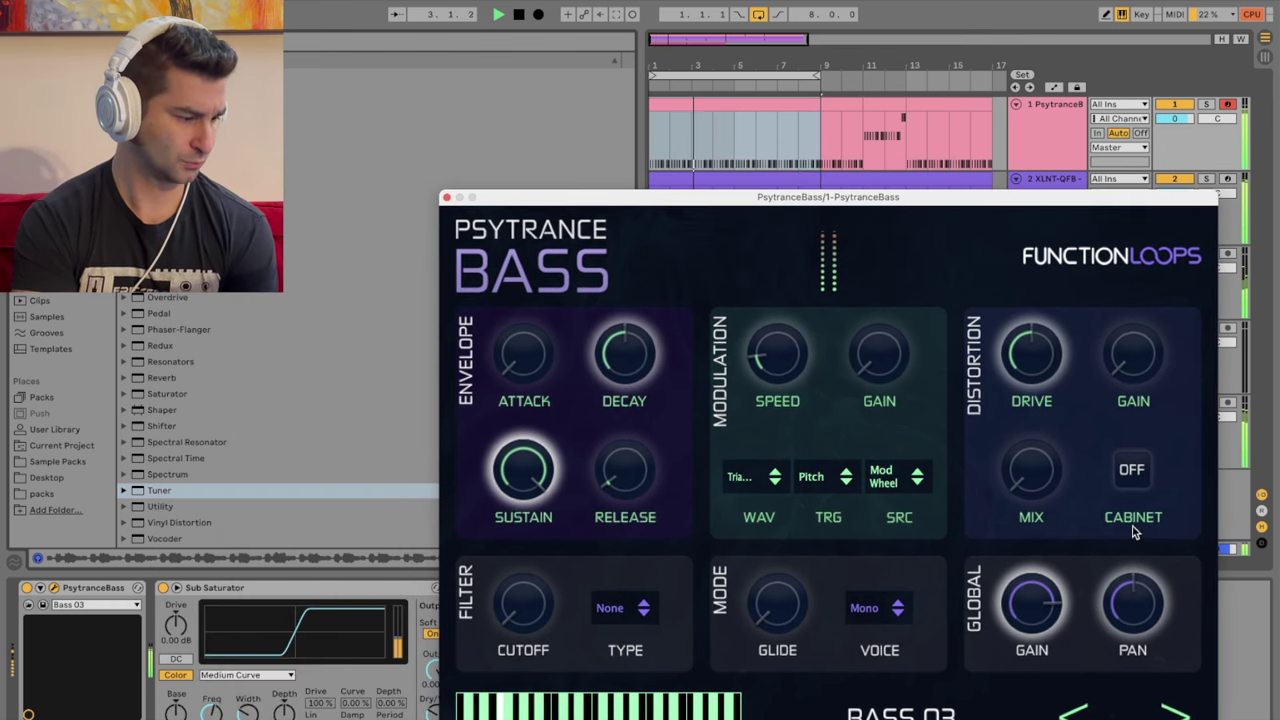
pyautogui.click(1173, 712)
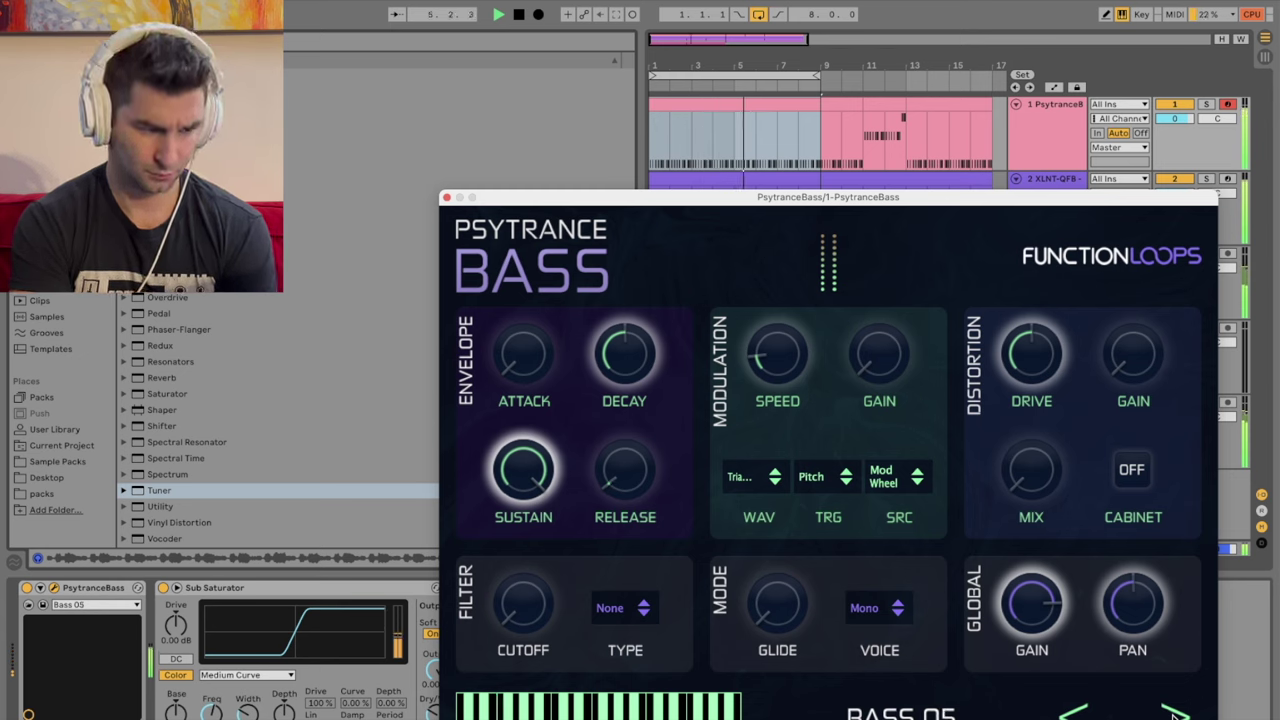
pyautogui.click(1173, 713)
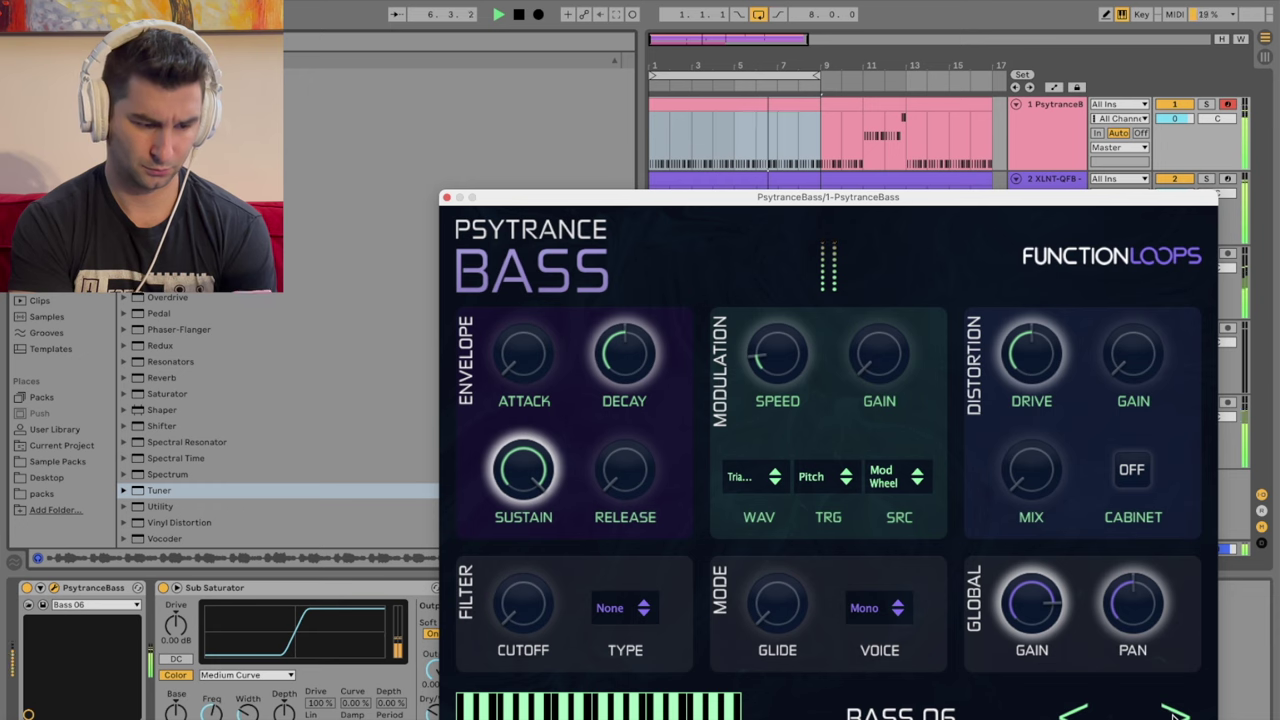
pyautogui.click(1173, 713)
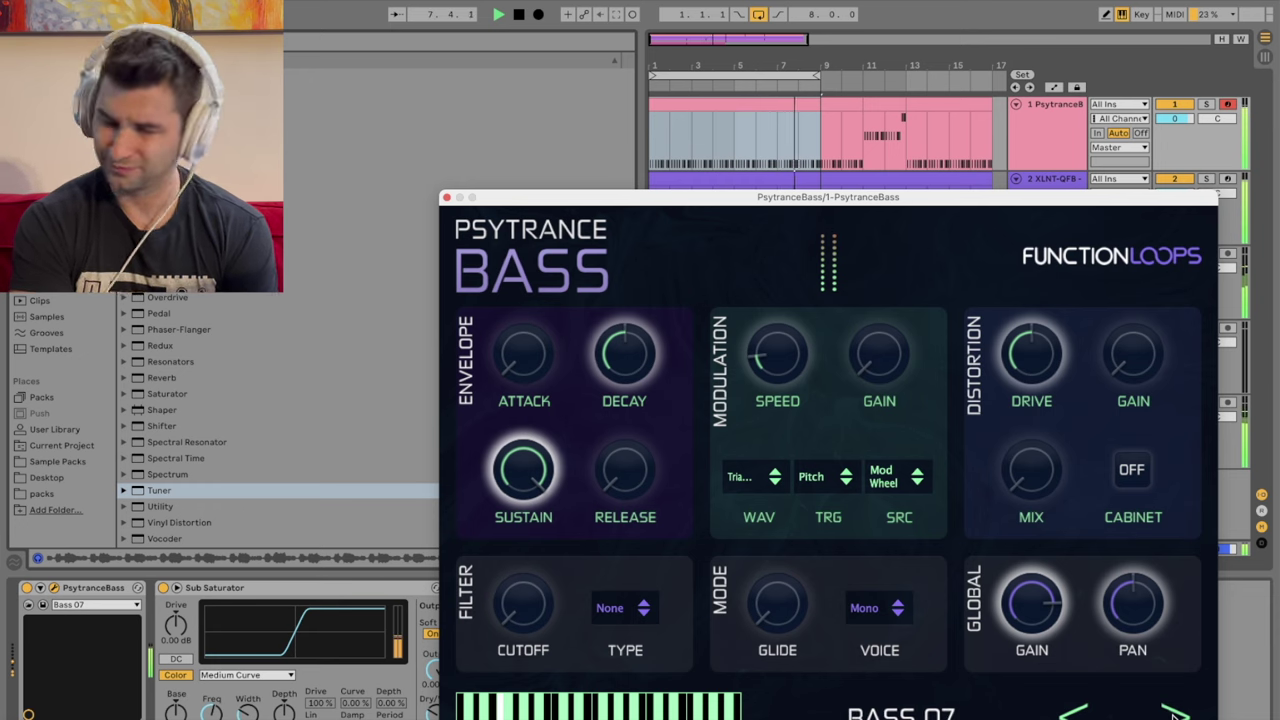
pyautogui.click(1173, 713)
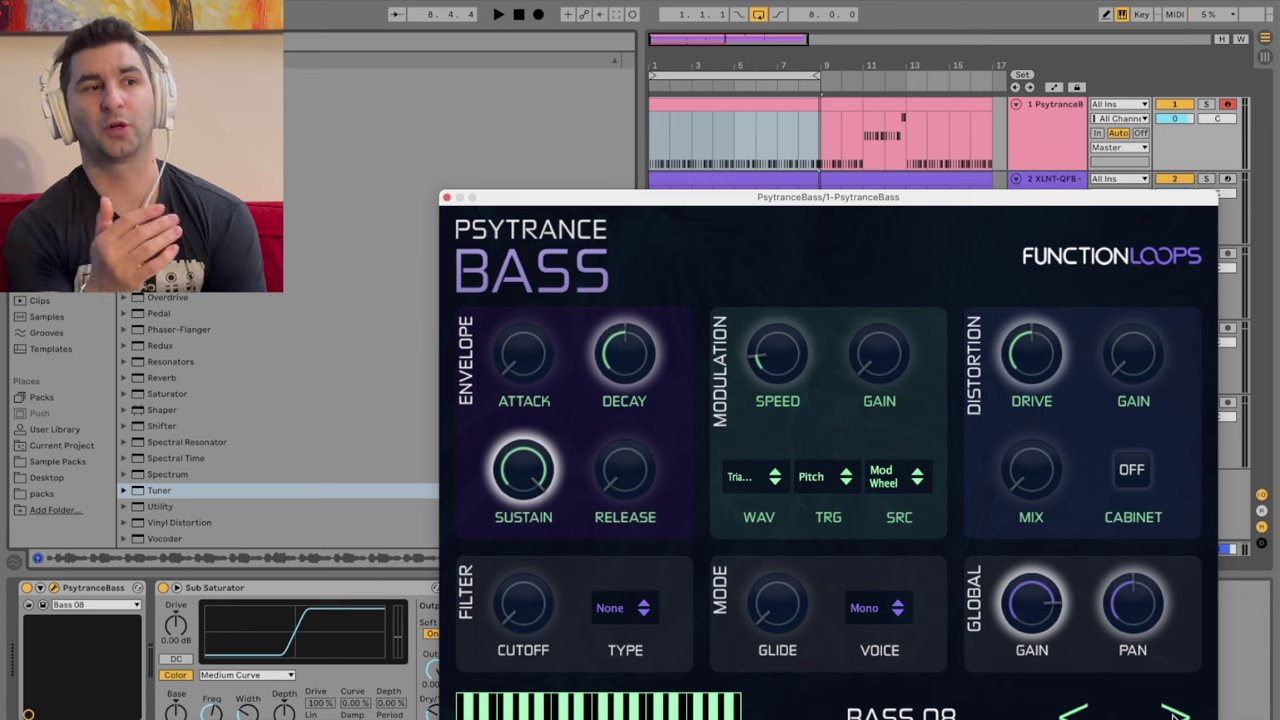
# Step: Compare presets Bass 08 and Bass 01 in playback, ending on Bass 08 and closing the preset list without another choice
pyautogui.press('space')
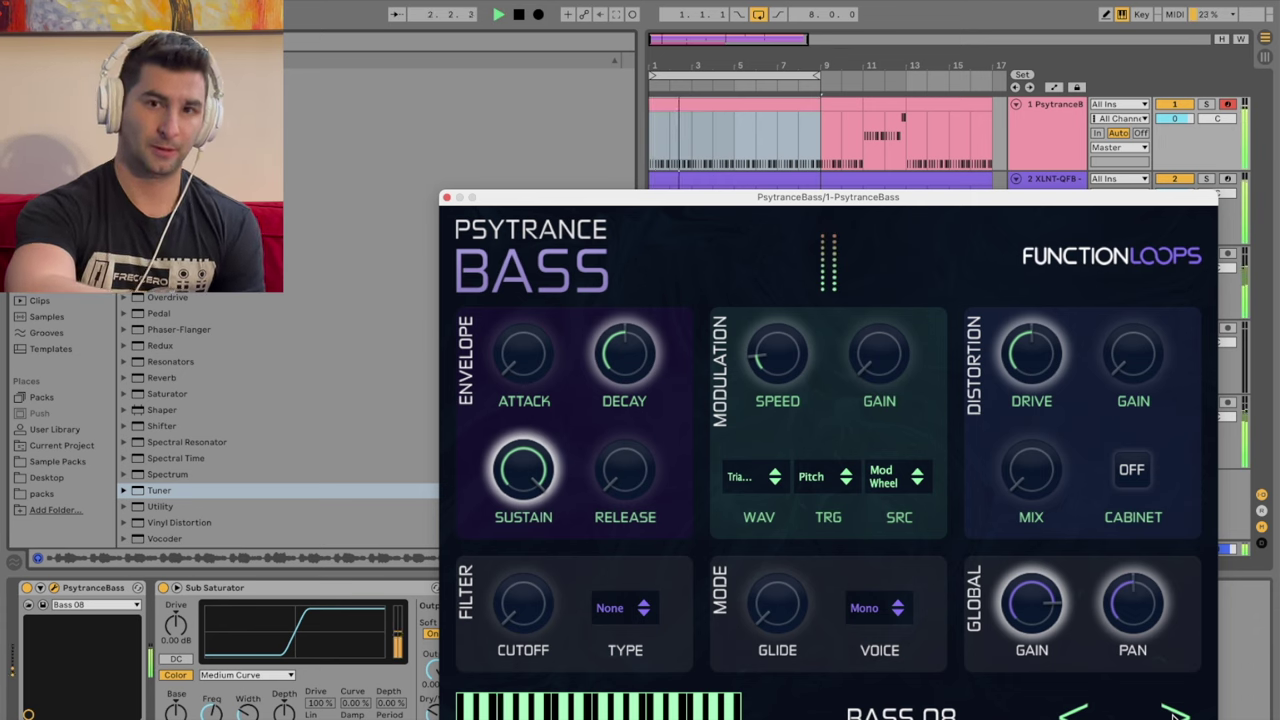
pyautogui.press('space')
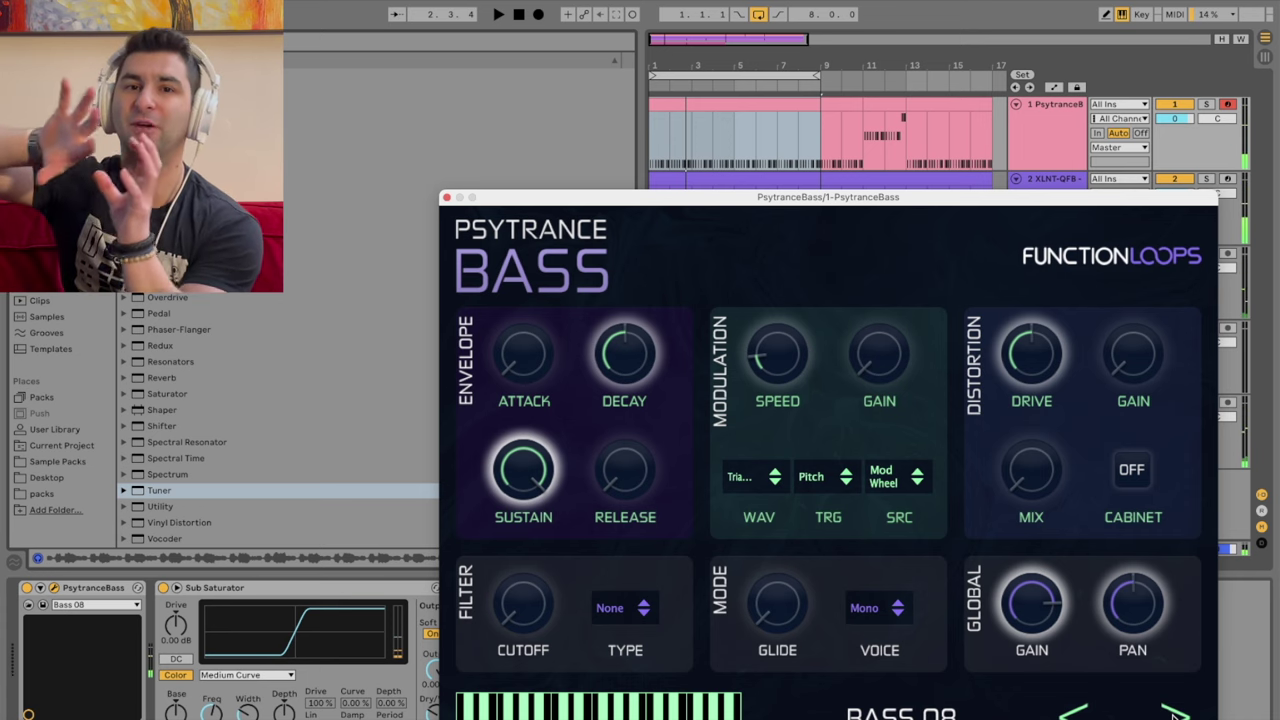
pyautogui.click(936, 713)
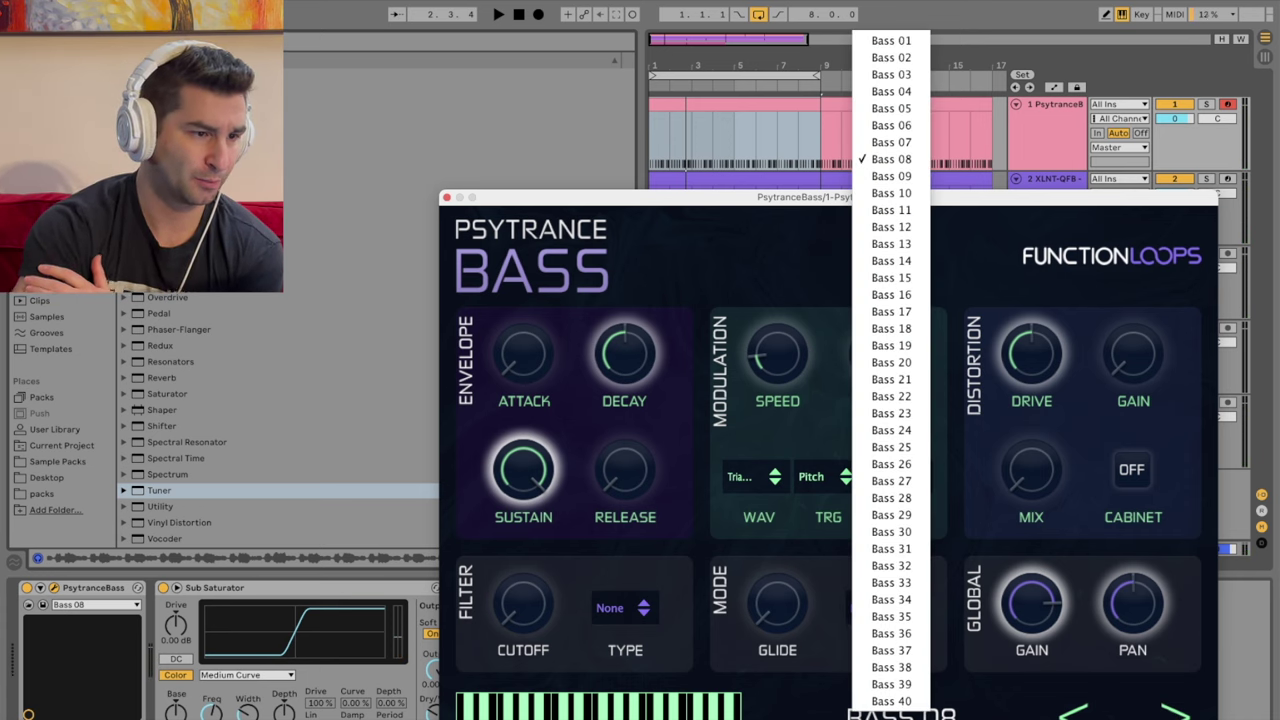
pyautogui.click(884, 43)
pyautogui.press('space')
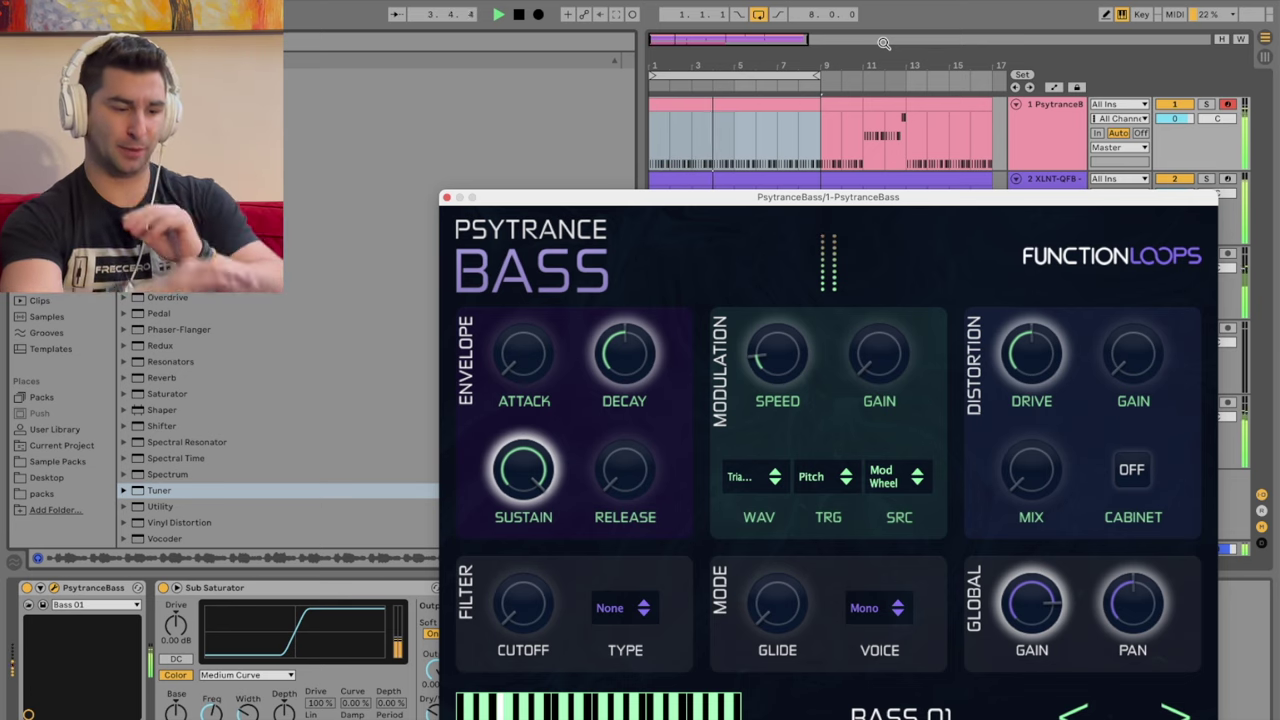
pyautogui.click(920, 708)
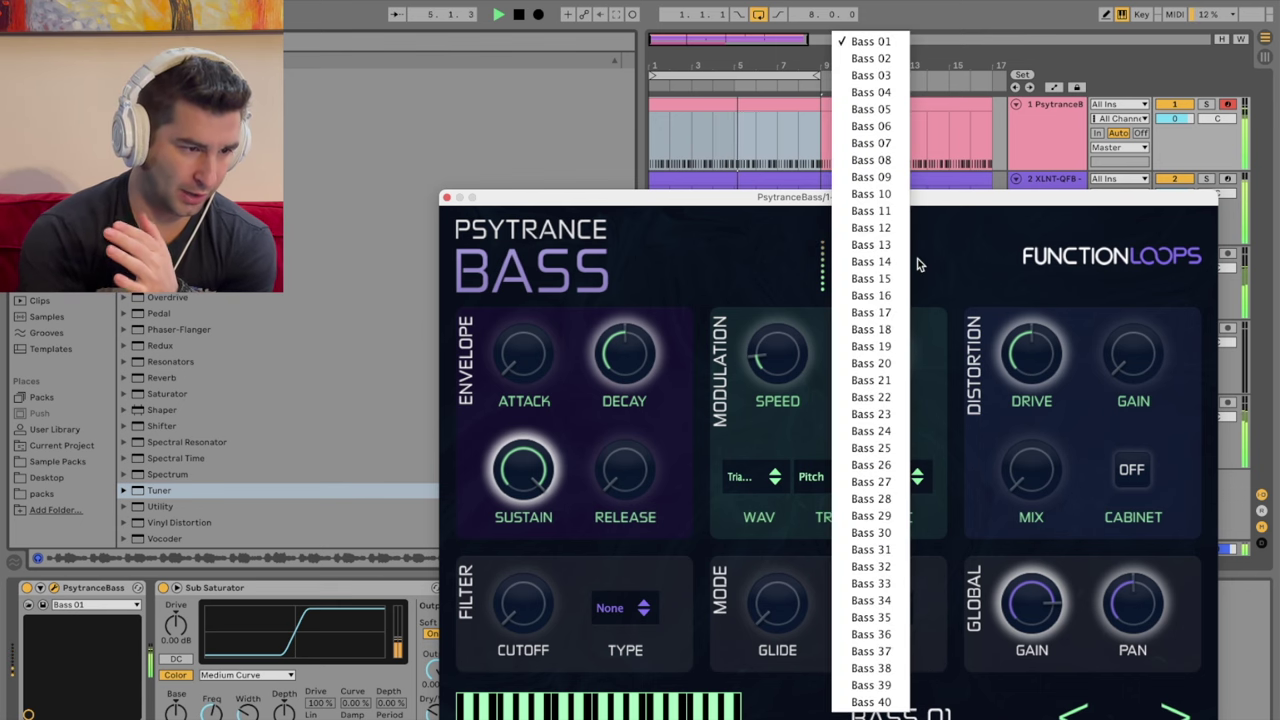
pyautogui.click(894, 158)
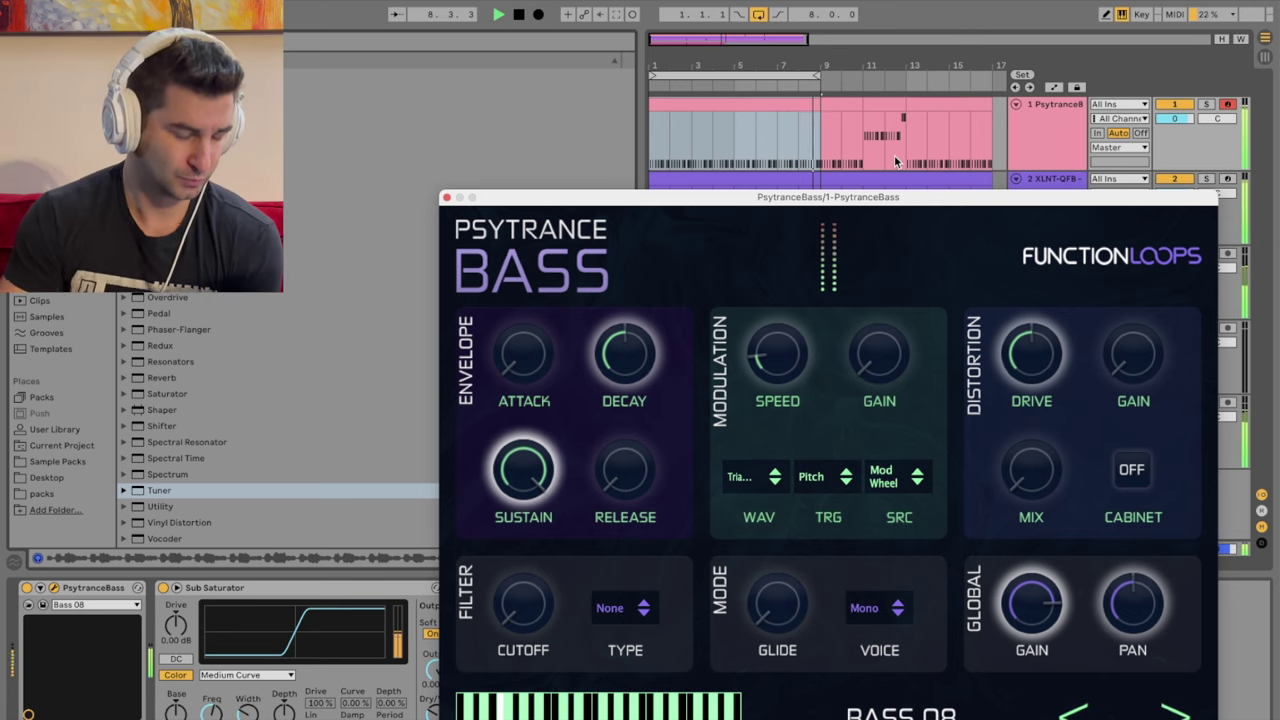
pyautogui.click(900, 708)
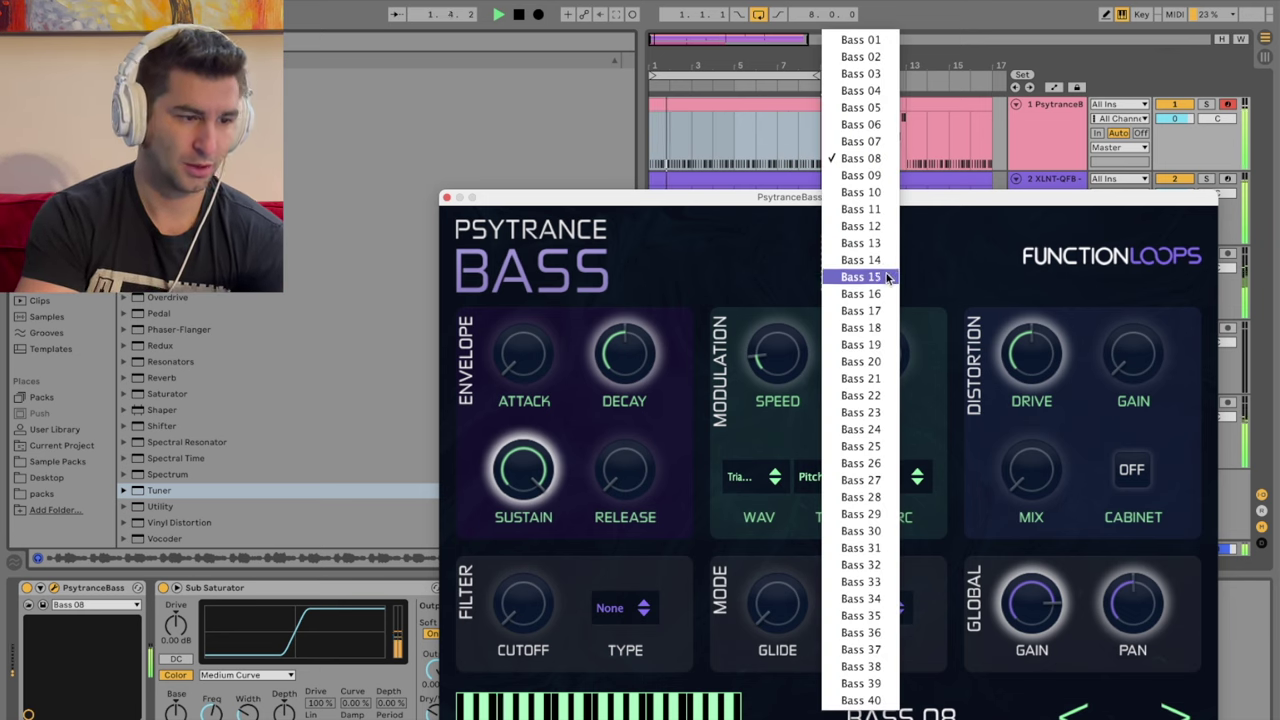
pyautogui.click(973, 219)
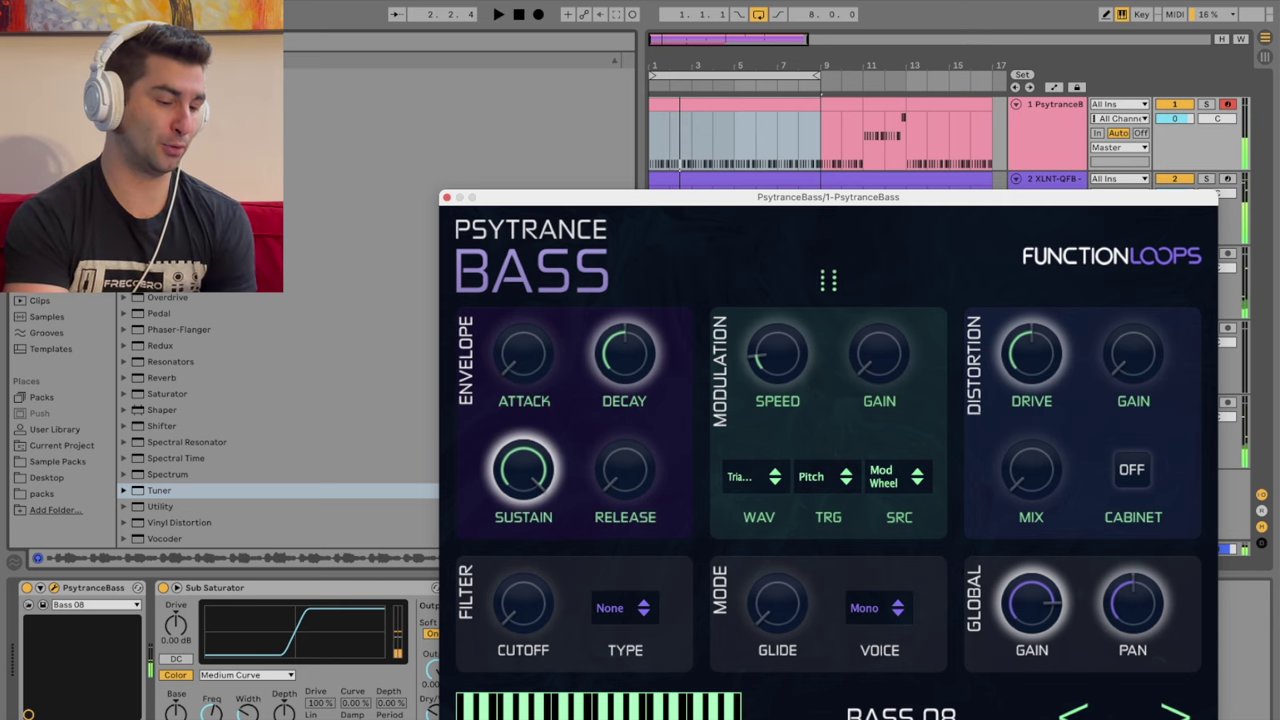
# Step: Load preset Bass 01, play the arrangement with looping off and move the plugin window clear of the tracks
pyautogui.click(905, 712)
pyautogui.click(896, 50)
pyautogui.press('space')
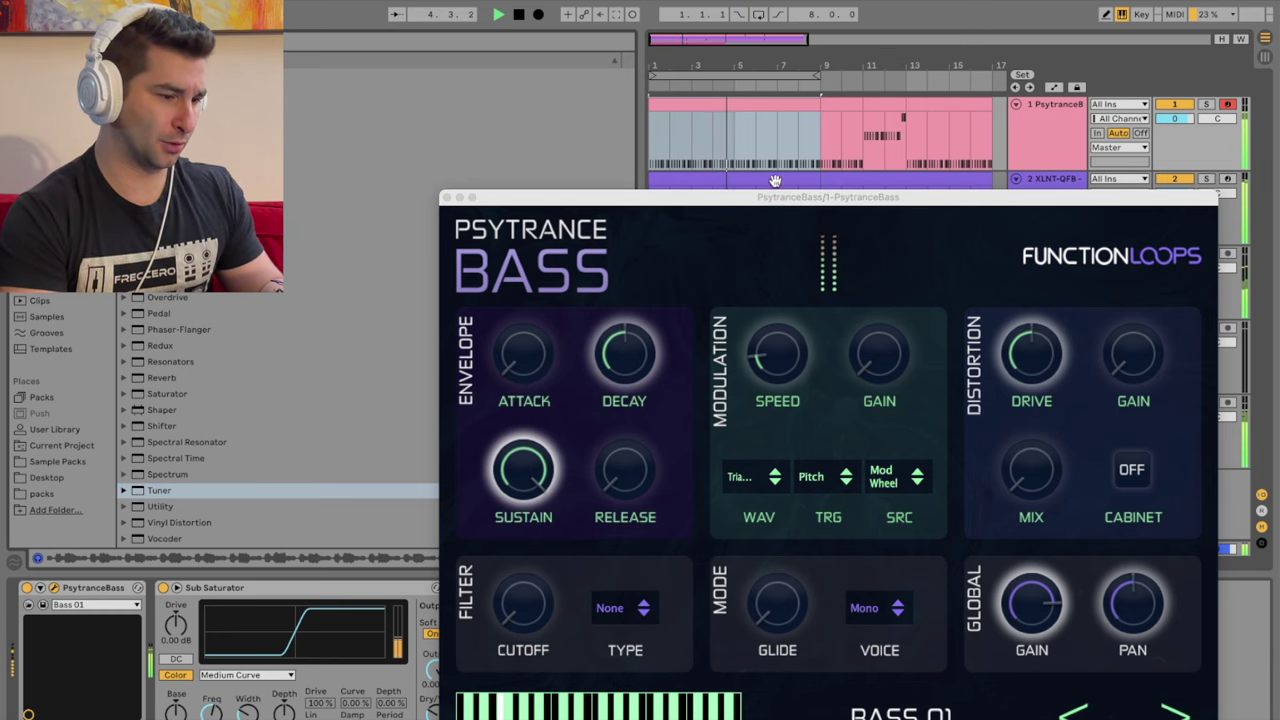
pyautogui.moveTo(772, 197); pyautogui.dragTo(204, 121)
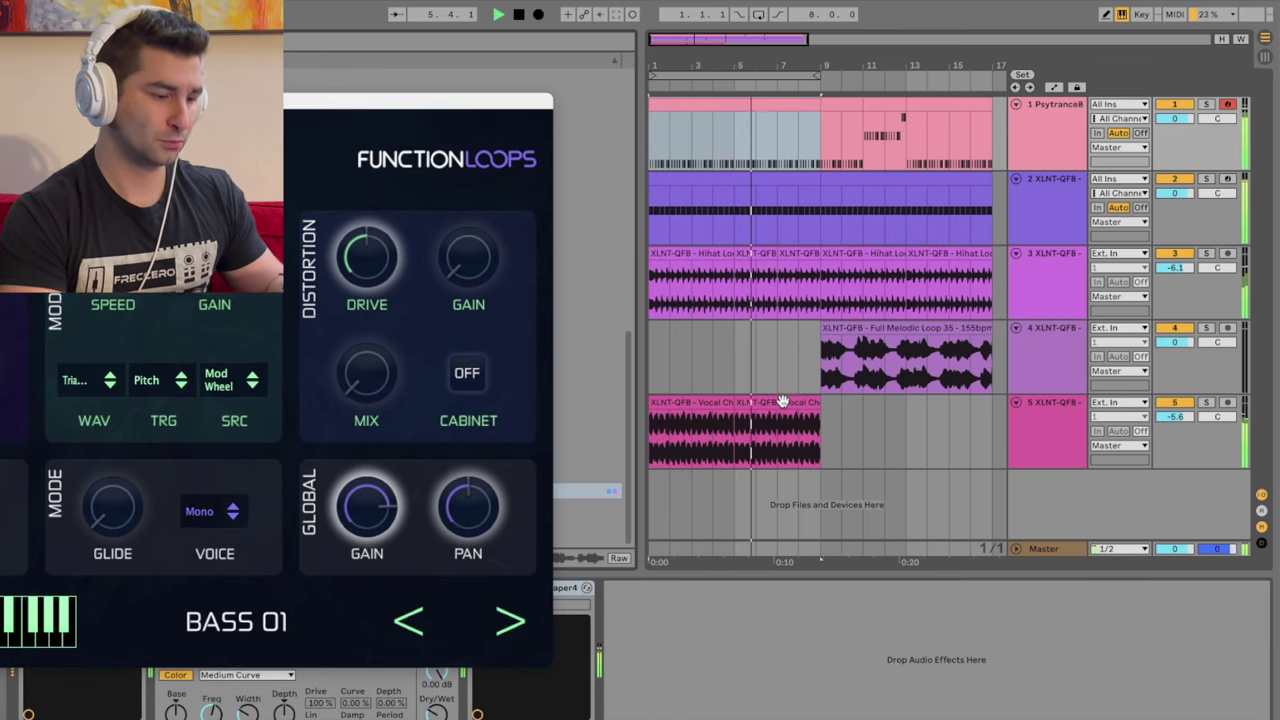
# Step: Duplicate the vocal chop clip at bar 5 twice to fill bars 9 to 17
pyautogui.click(783, 403)
pyautogui.press('super+d')
pyautogui.press('super+d')
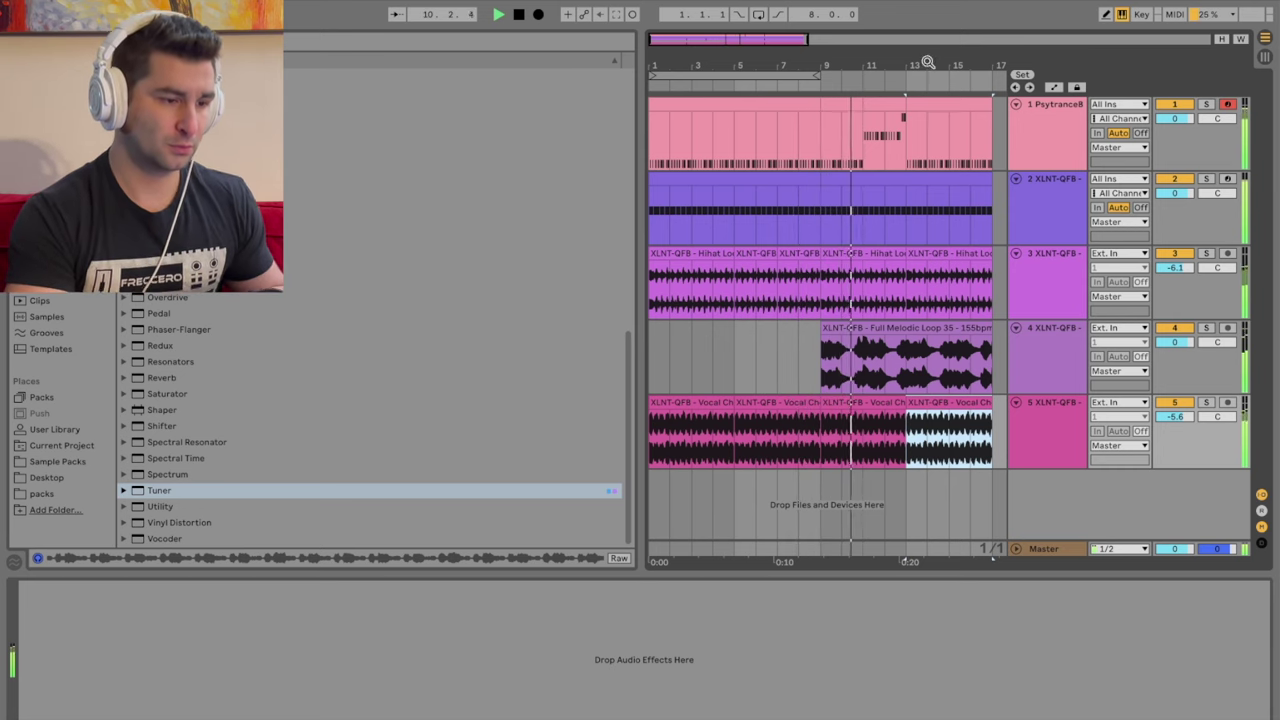
# Step: Split the vocal chop clip at 11.1.1 and 12.4.1 to isolate the part under the higher bass notes
pyautogui.moveTo(916, 64); pyautogui.dragTo(916, 120)
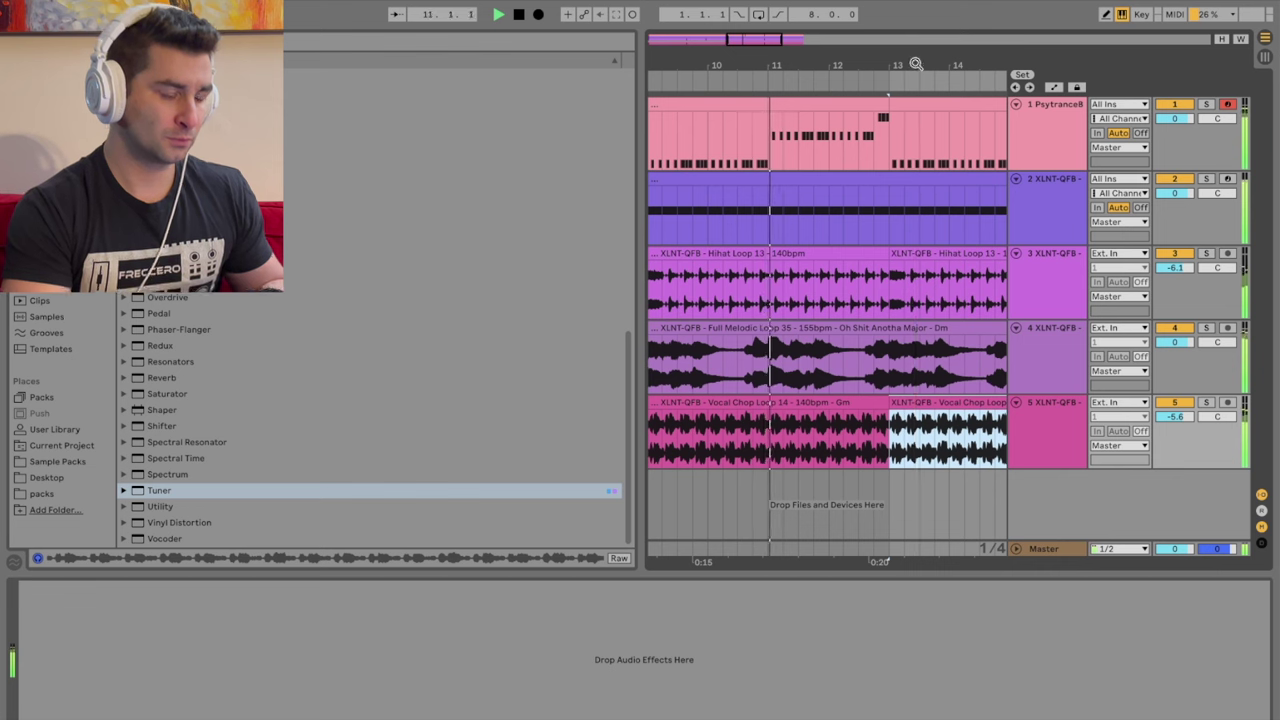
pyautogui.click(769, 449)
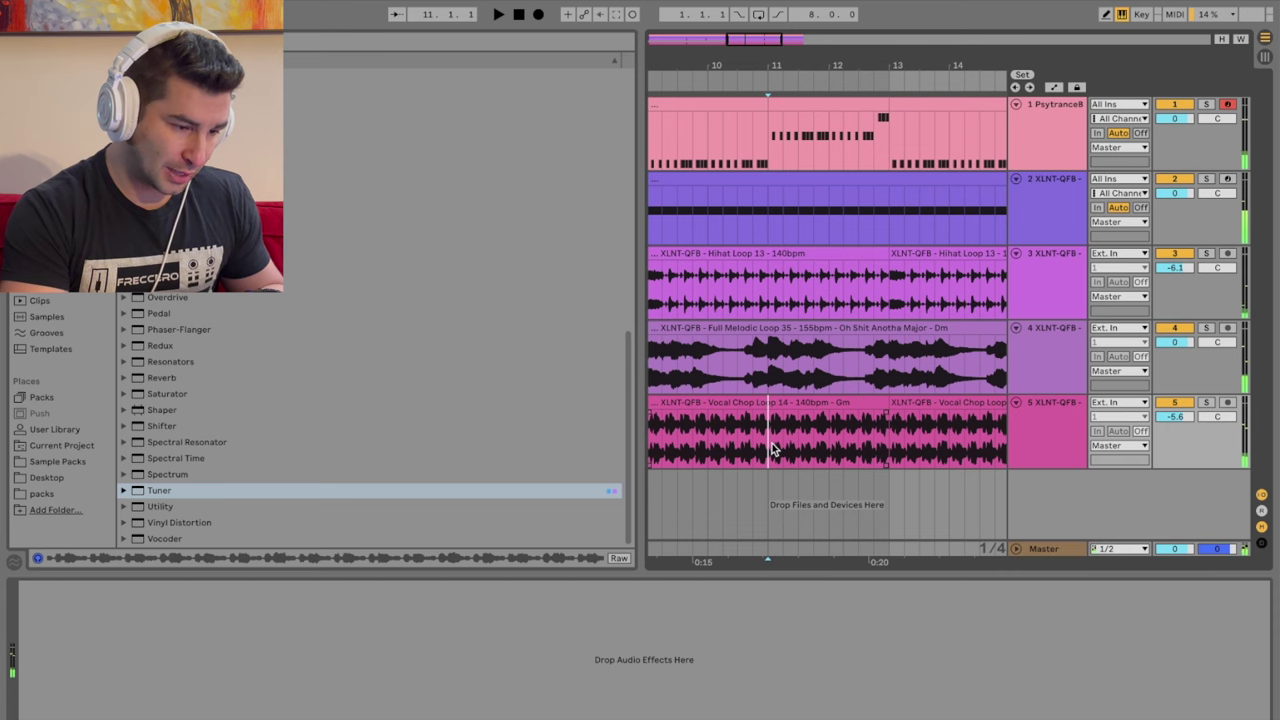
pyautogui.moveTo(771, 449); pyautogui.dragTo(868, 410)
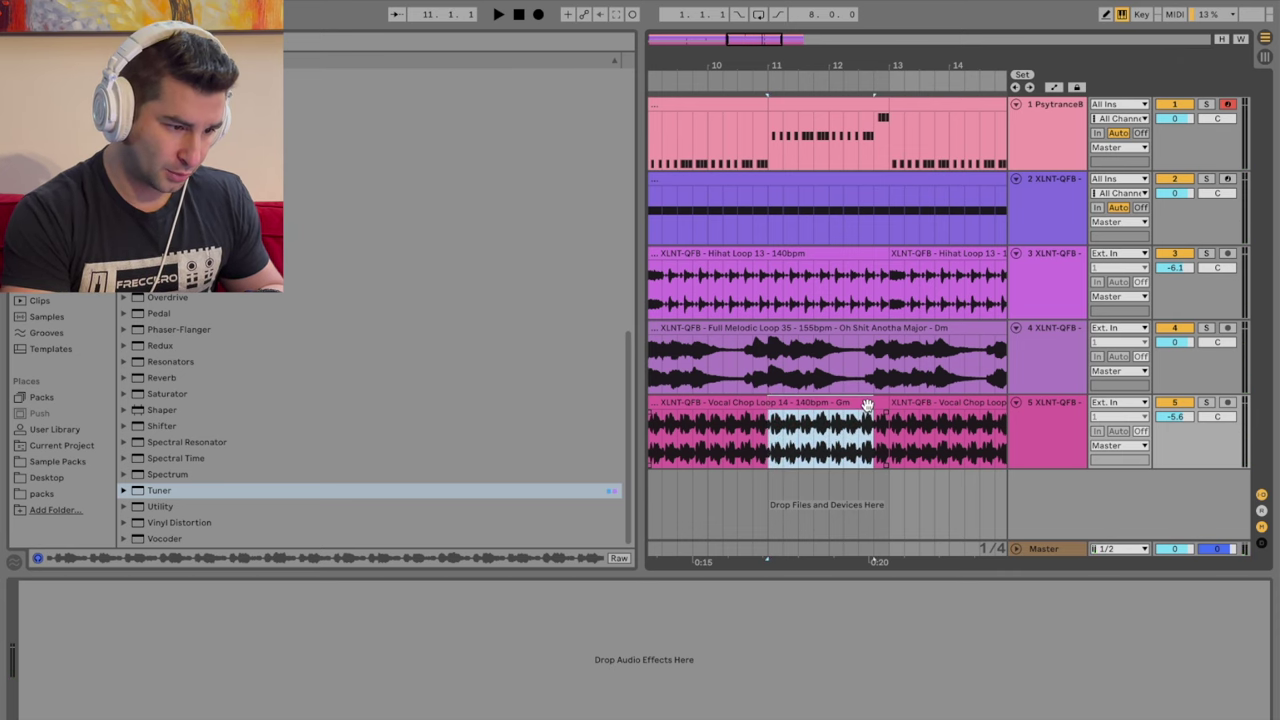
pyautogui.hotkey('ctrl', 'e')
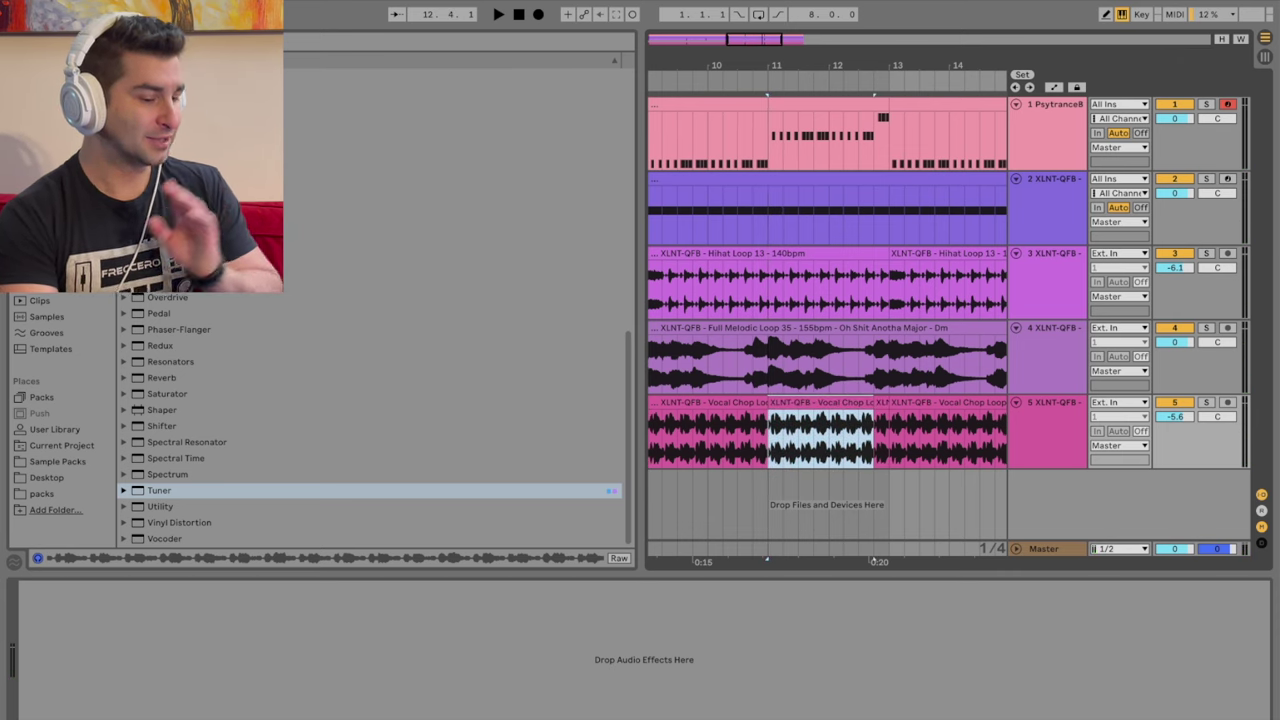
# Step: Show the isolated vocal chop clip's sample settings and play the arrangement from bar 9 through the higher bass notes
pyautogui.hotkey('shift', 'Tab')
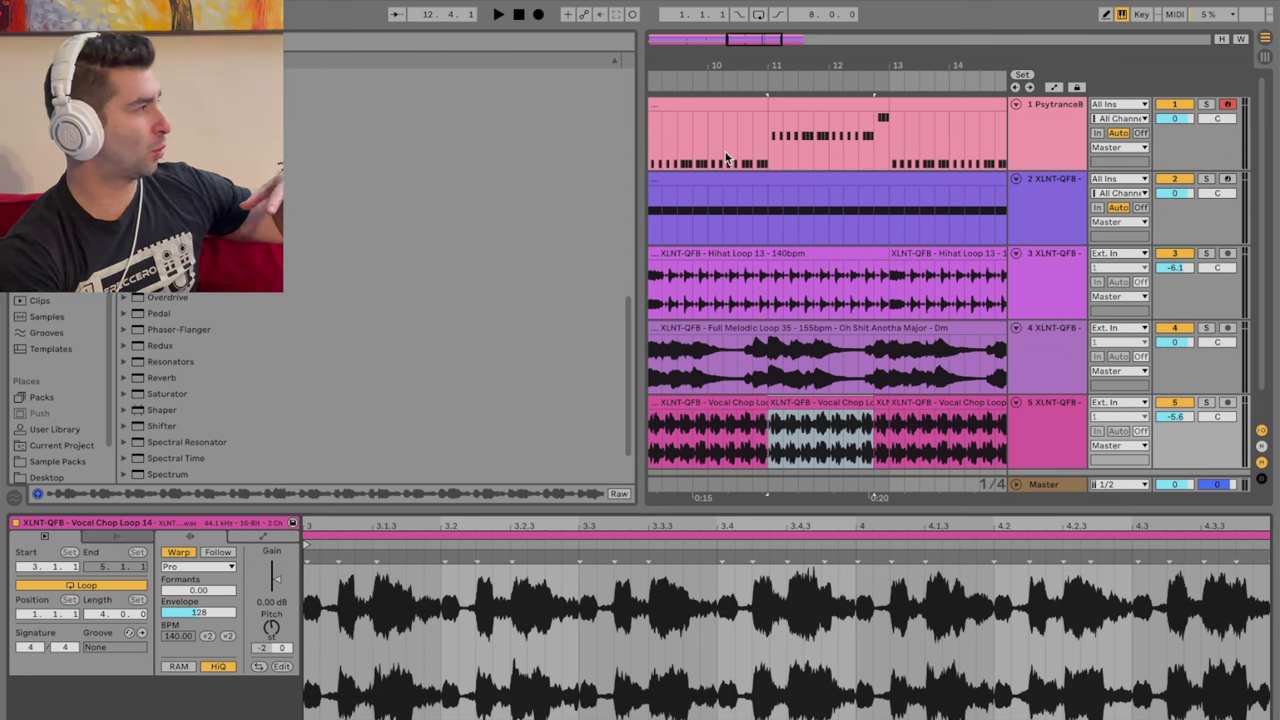
pyautogui.click(690, 88)
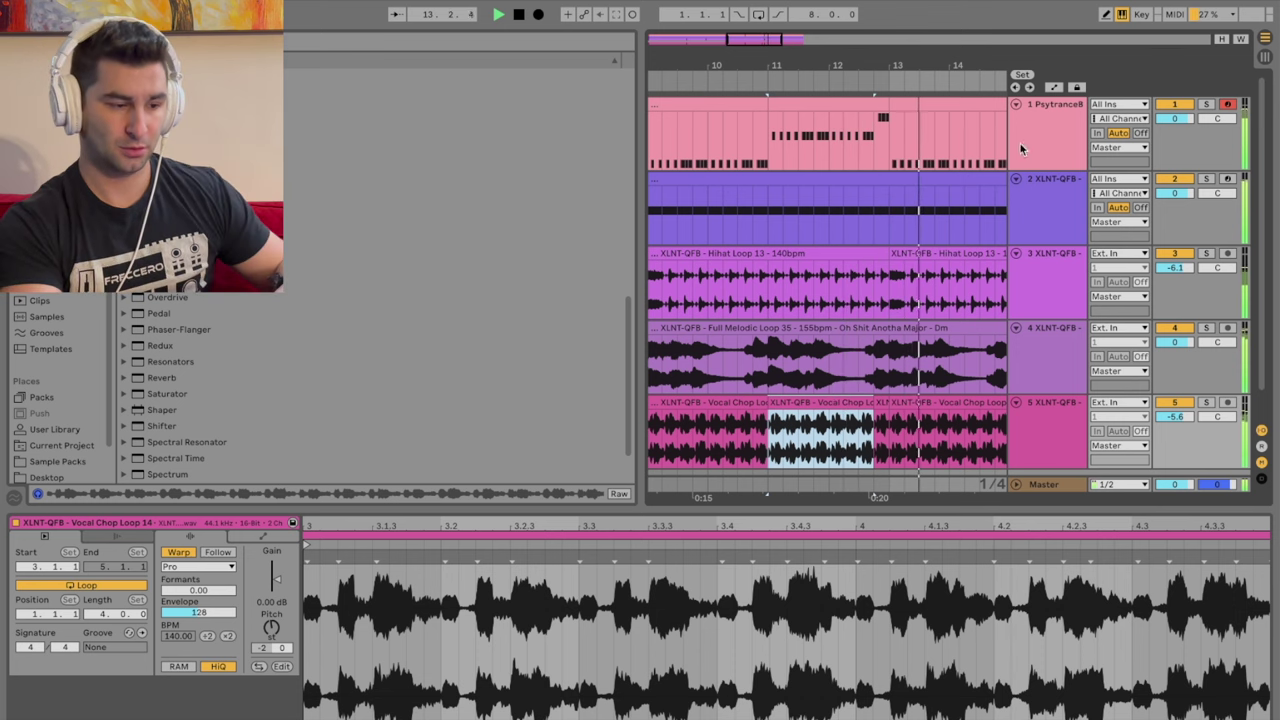
pyautogui.press('space')
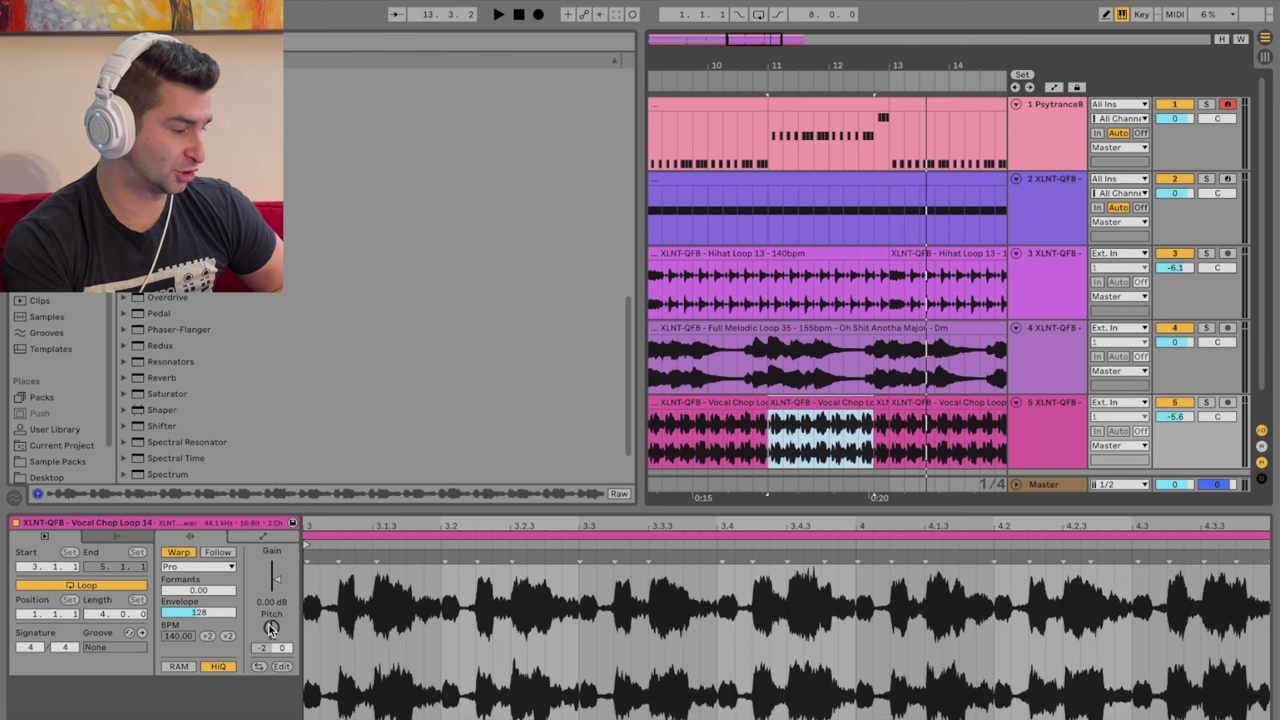
# Step: Try transposing the isolated vocal chop clip to +1 semitone and audition it against the higher bass notes from bar 11
pyautogui.moveTo(270, 627); pyautogui.dragTo(270, 619)
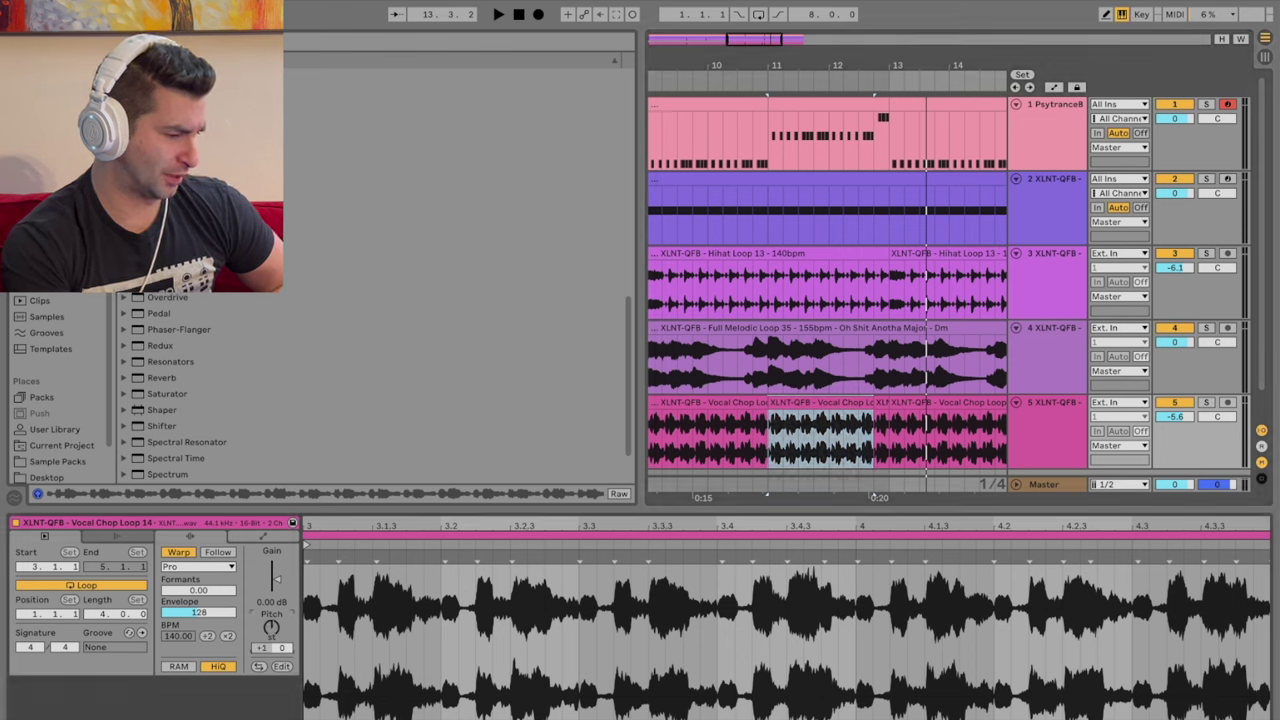
pyautogui.press('z')
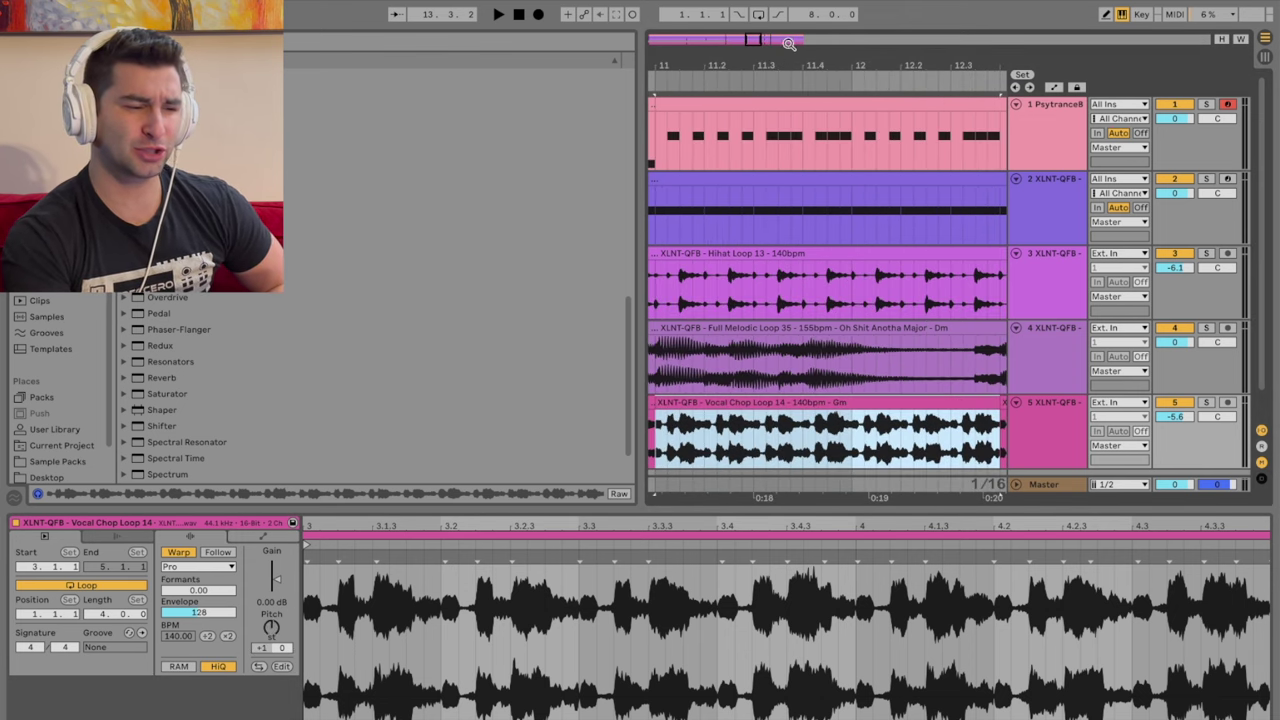
pyautogui.press('space')
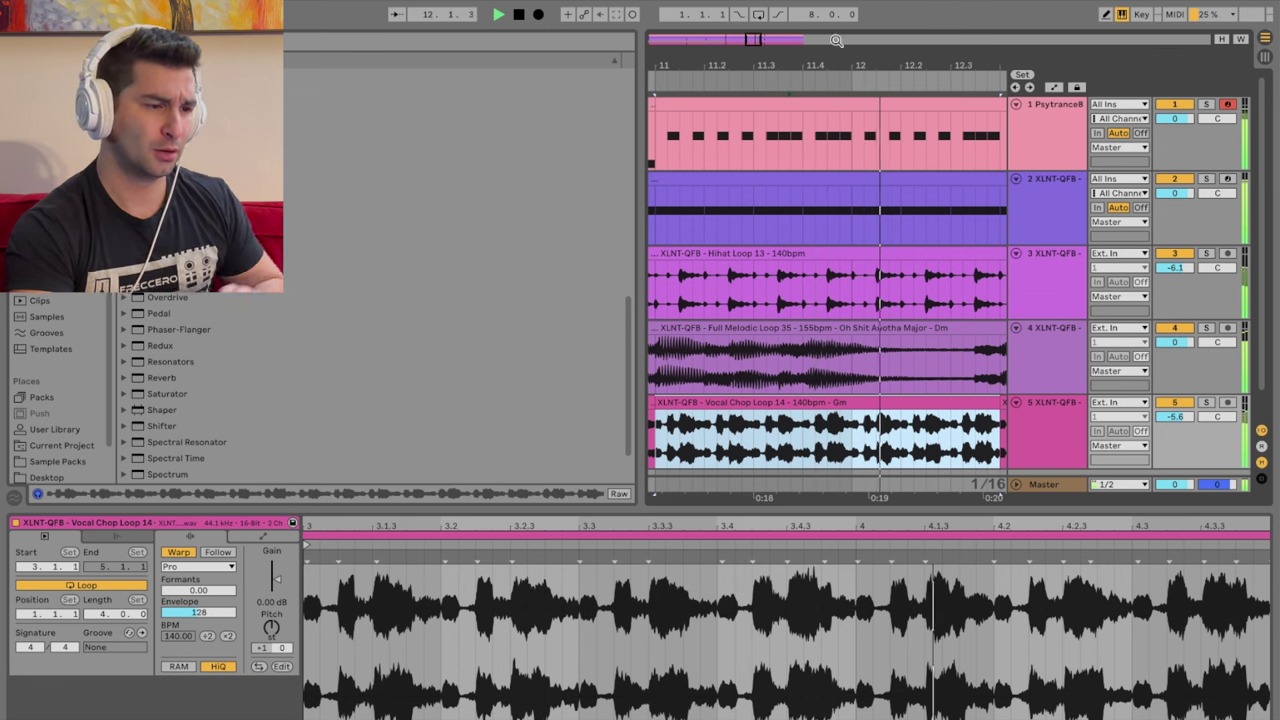
pyautogui.press('space')
pyautogui.moveTo(829, 66)
pyautogui.mouseDown()
pyautogui.moveTo(829, 36)
pyautogui.moveTo(824, 65)
pyautogui.mouseUp()
pyautogui.click(705, 82)
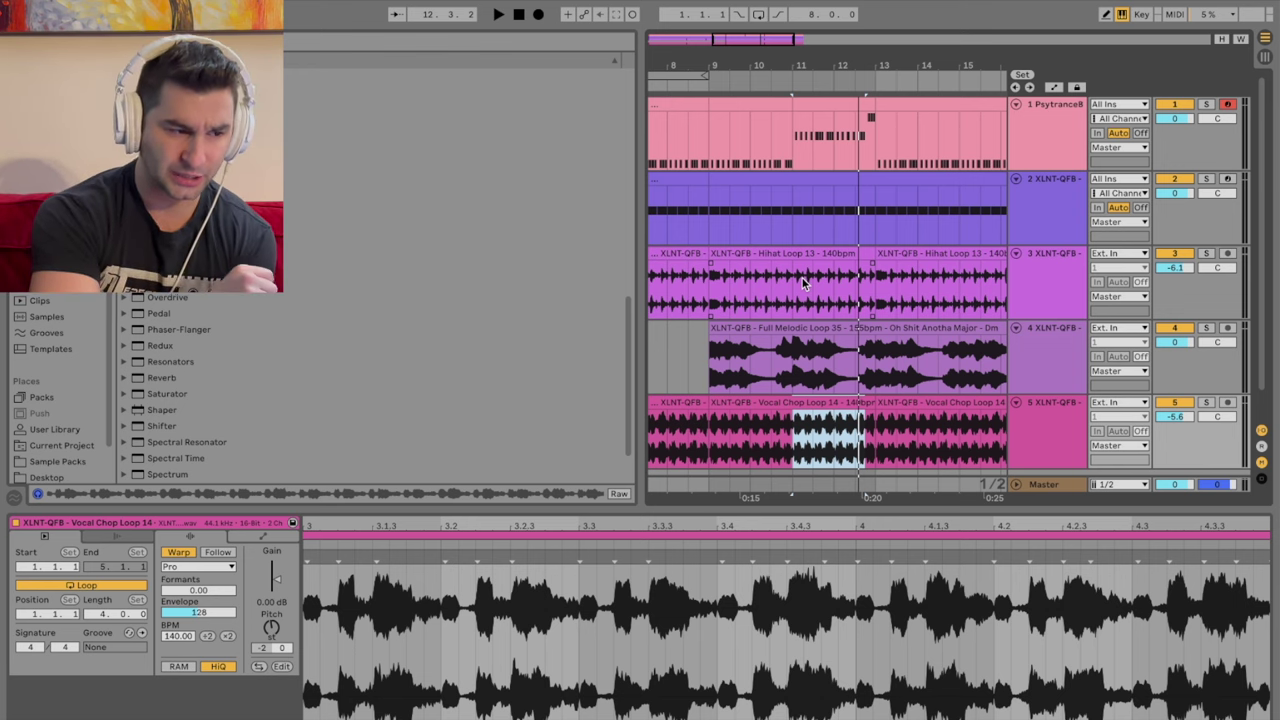
# Step: Play the arrangement from bar 8, from bar 5 and again from bar 8 to compare the vocals with and without the melodic loop
pyautogui.click(682, 88)
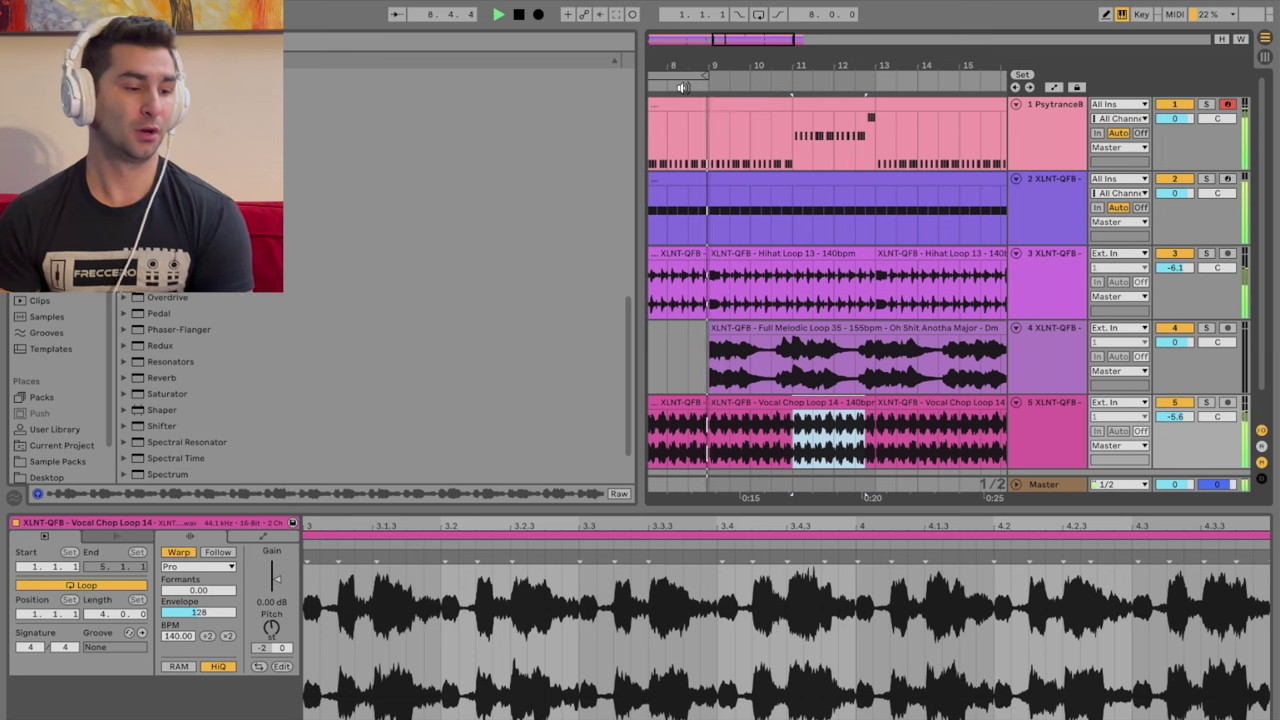
pyautogui.moveTo(685, 62); pyautogui.dragTo(854, 66)
pyautogui.click(764, 87)
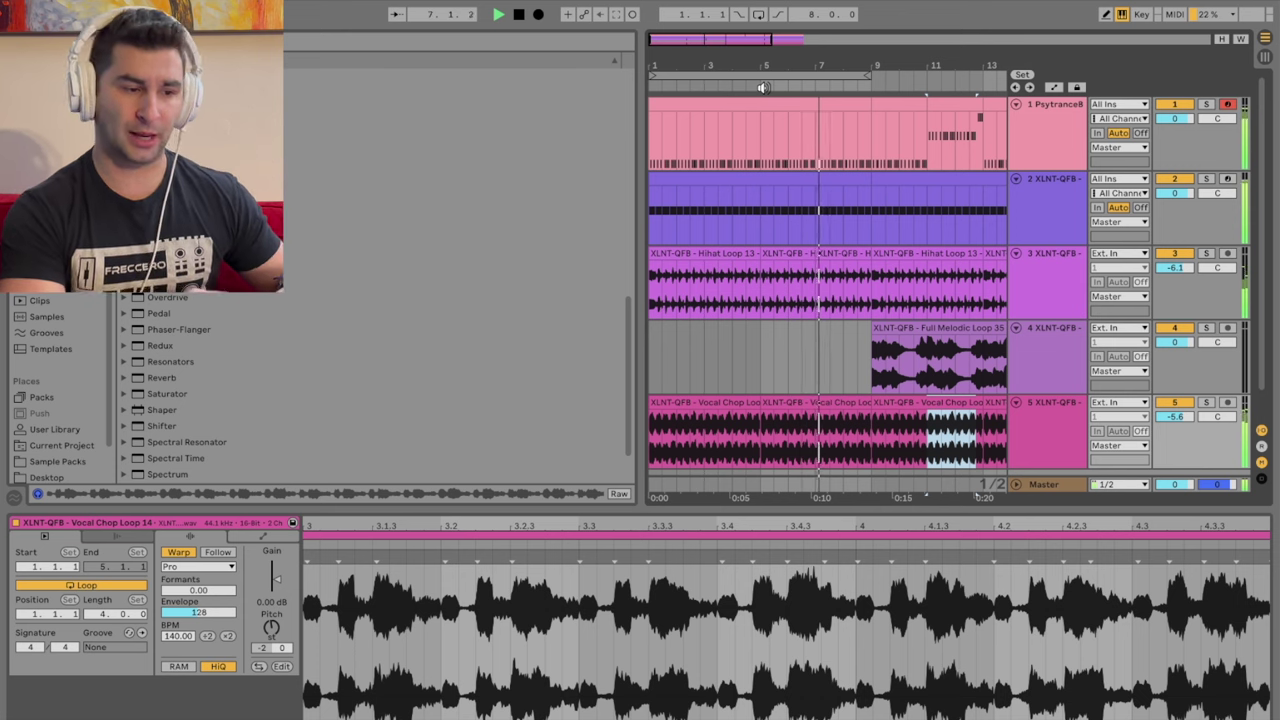
pyautogui.click(853, 87)
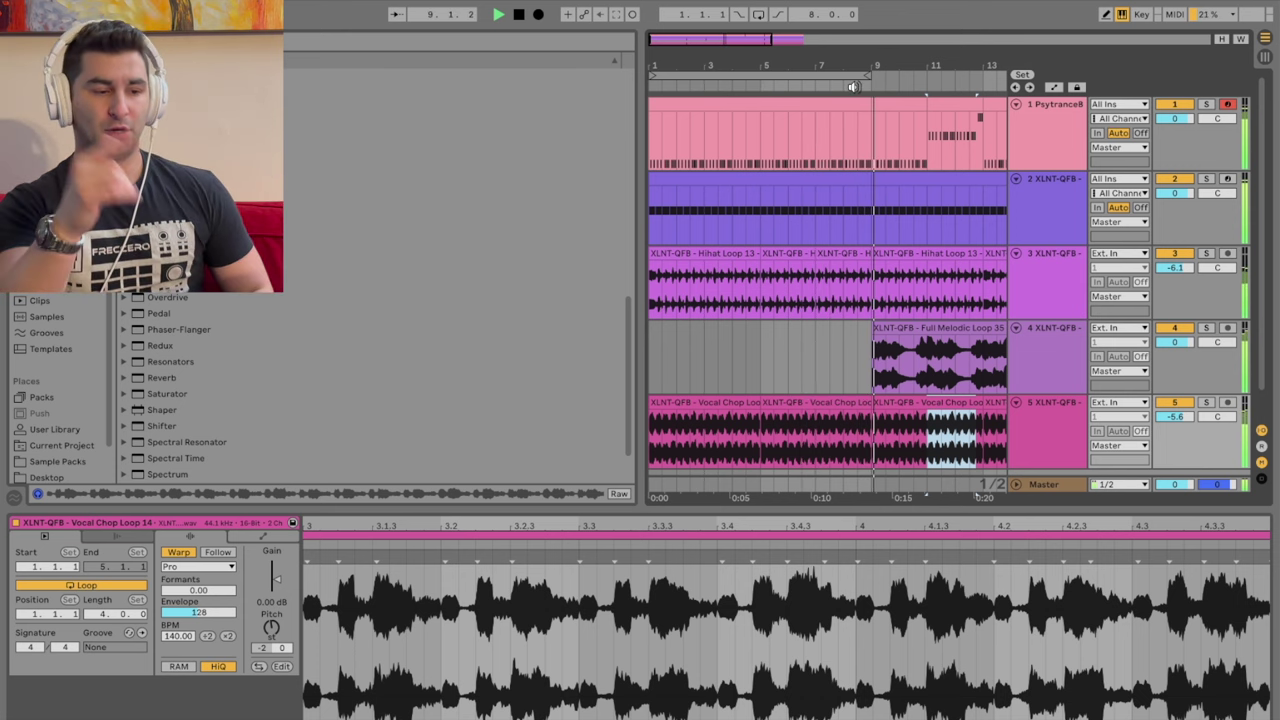